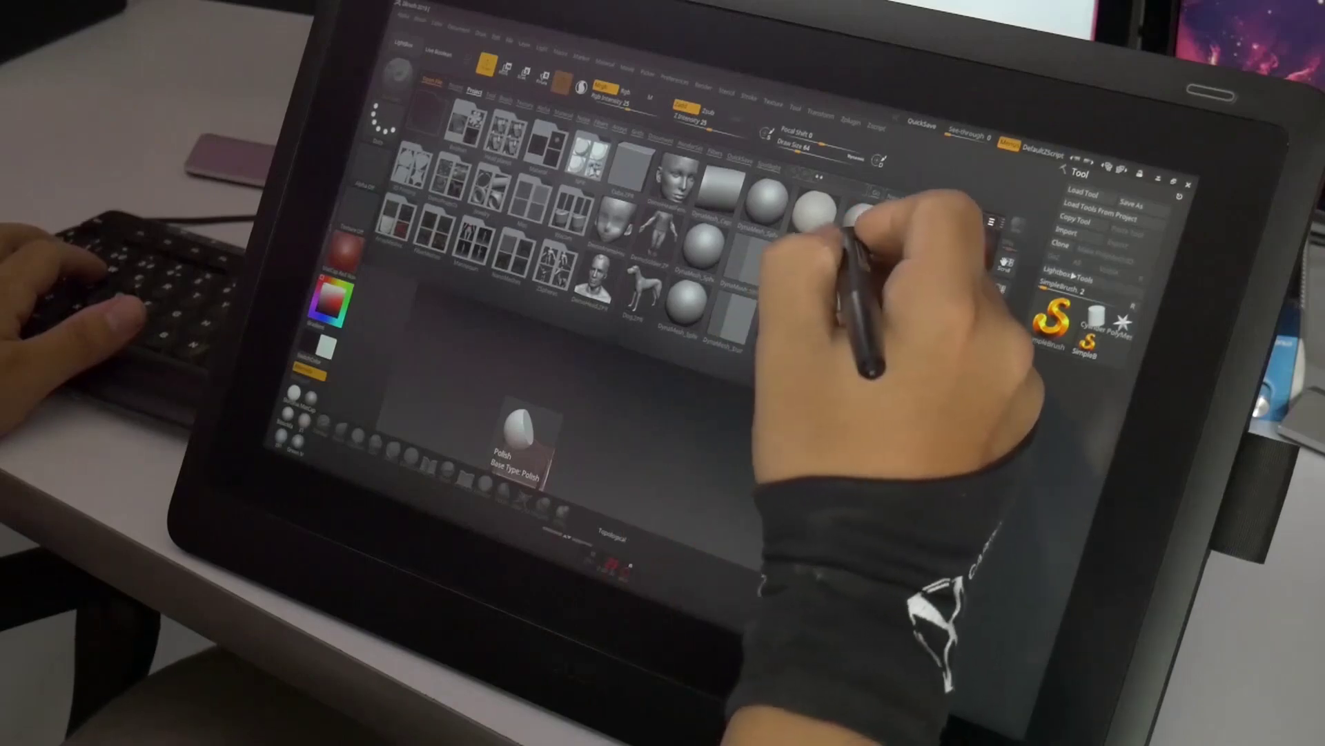
# Load the PolySphere starter project from LightBox and show the Draw camera settings at 50 mm focal length.
pyautogui.doubleClick(863, 221)
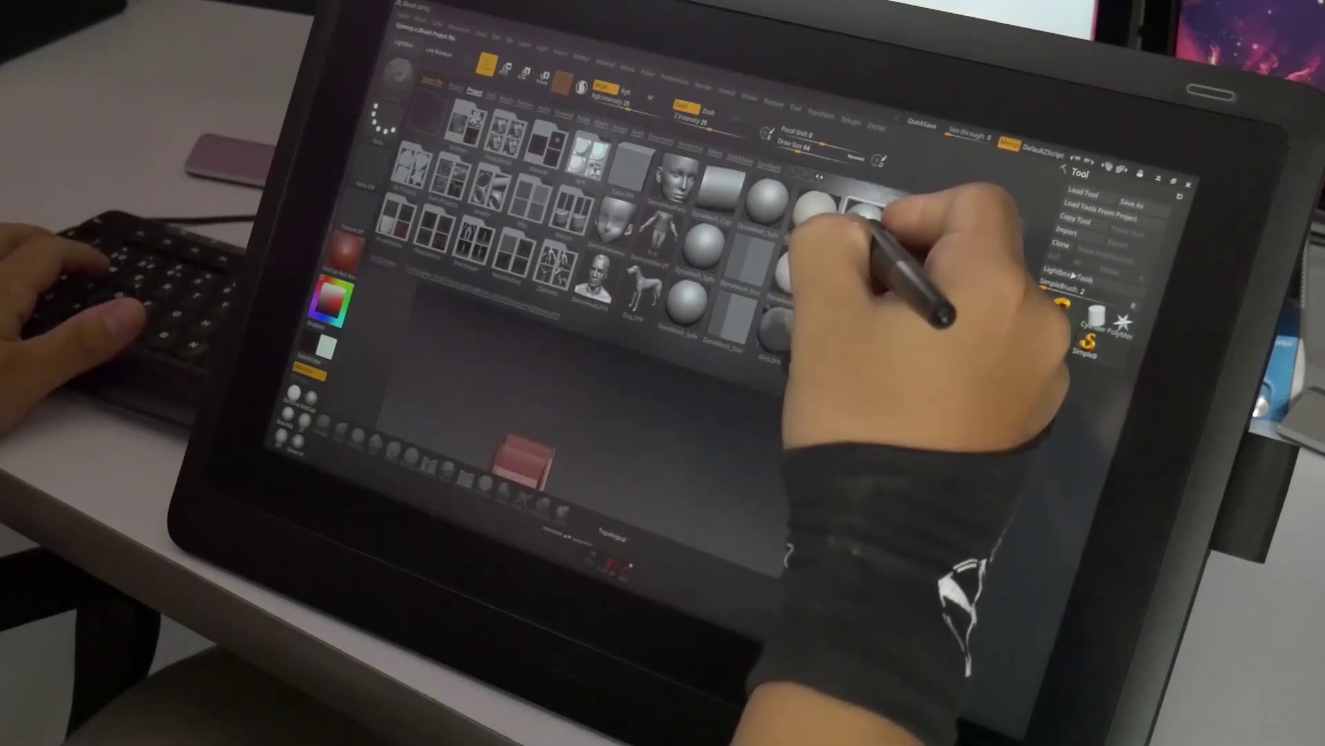
pyautogui.click(661, 352)
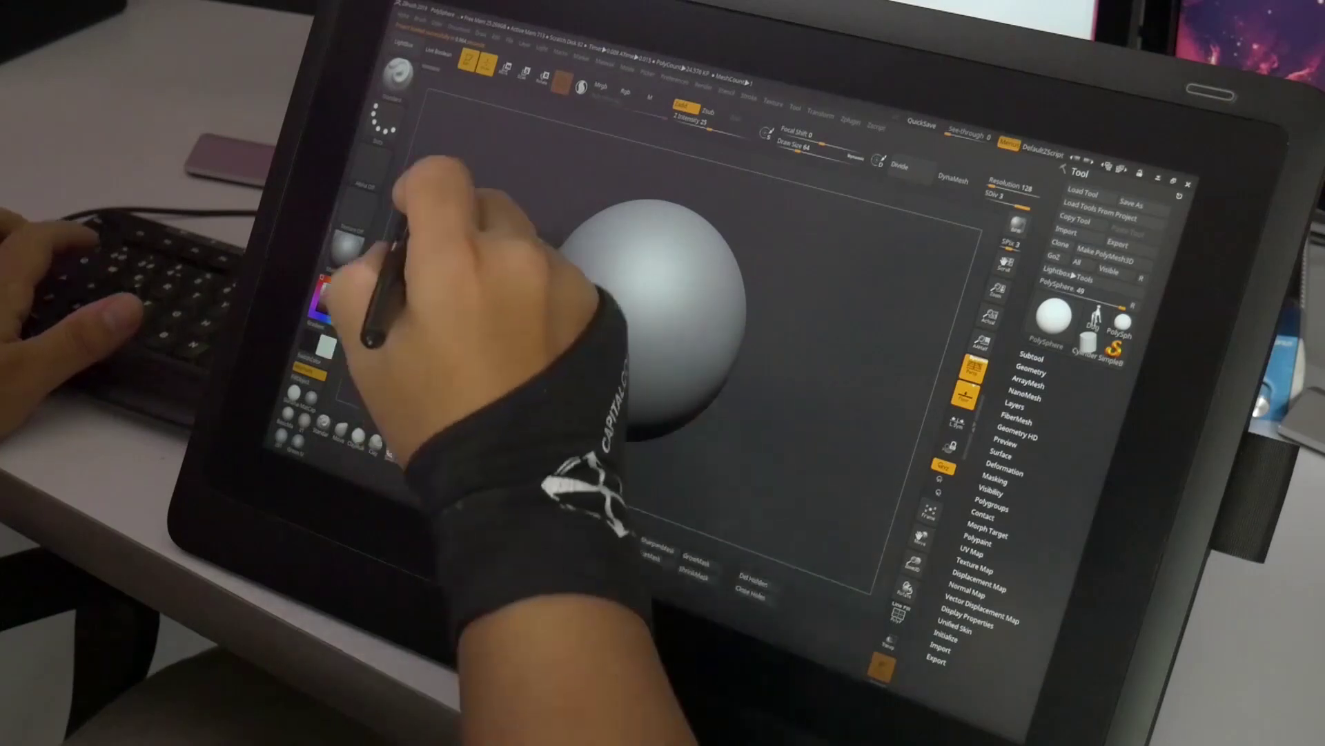
pyautogui.click(443, 34)
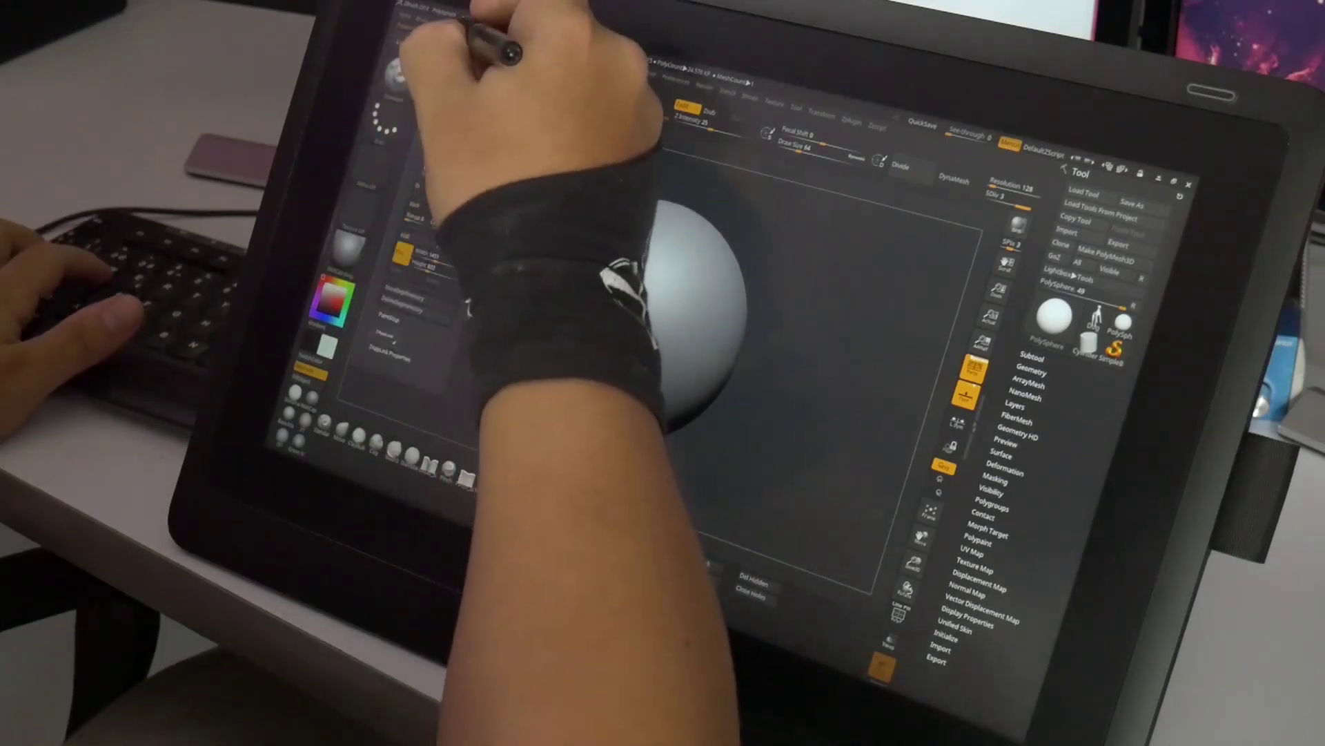
pyautogui.click(484, 34)
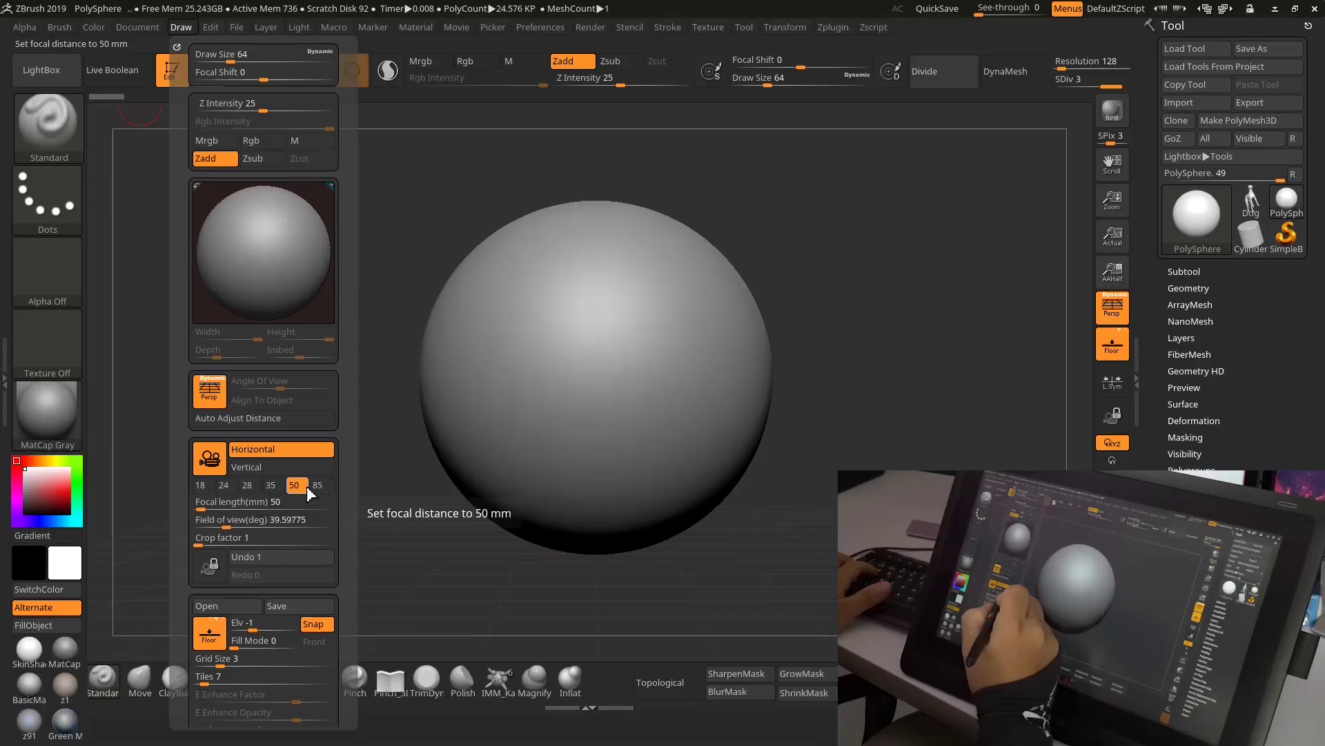
# Step the camera focal length through 24 and 35 mm toward 85 mm.
pyautogui.click(224, 486)
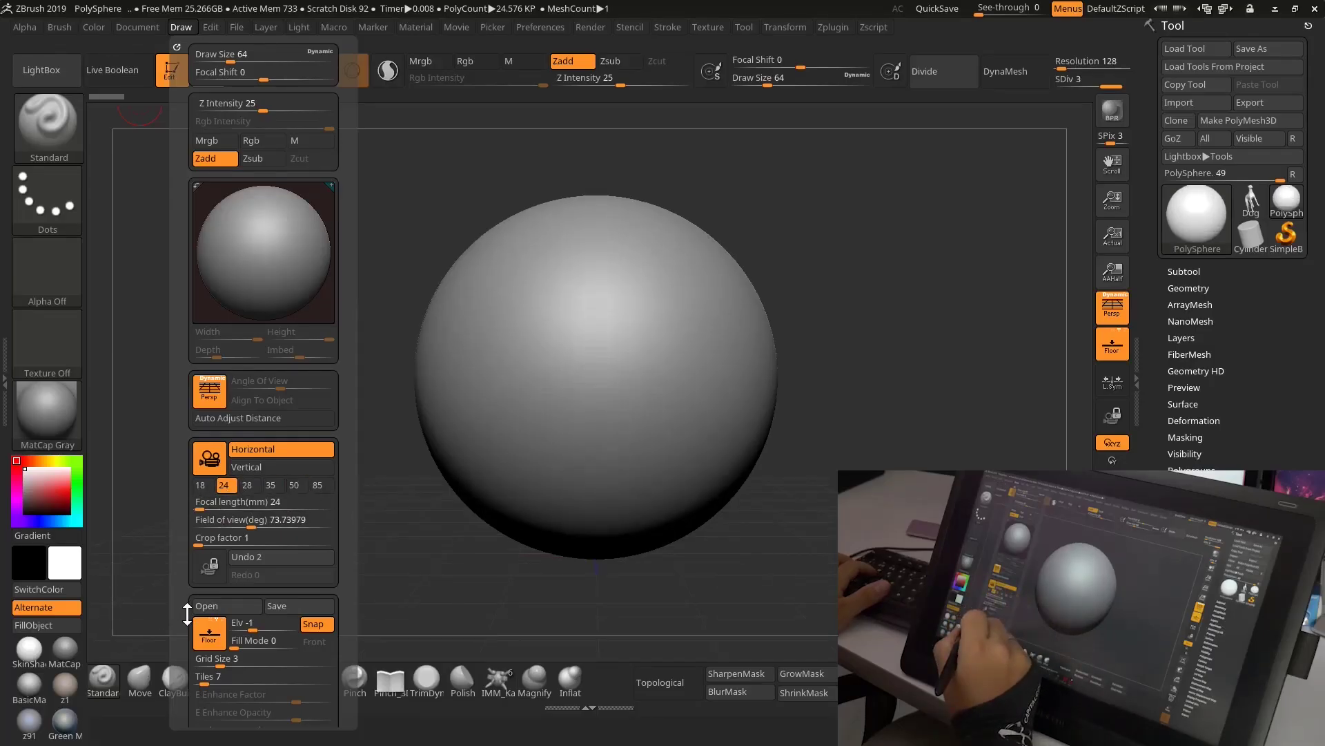
pyautogui.click(271, 485)
pyautogui.moveTo(248, 506); pyautogui.dragTo(293, 506)
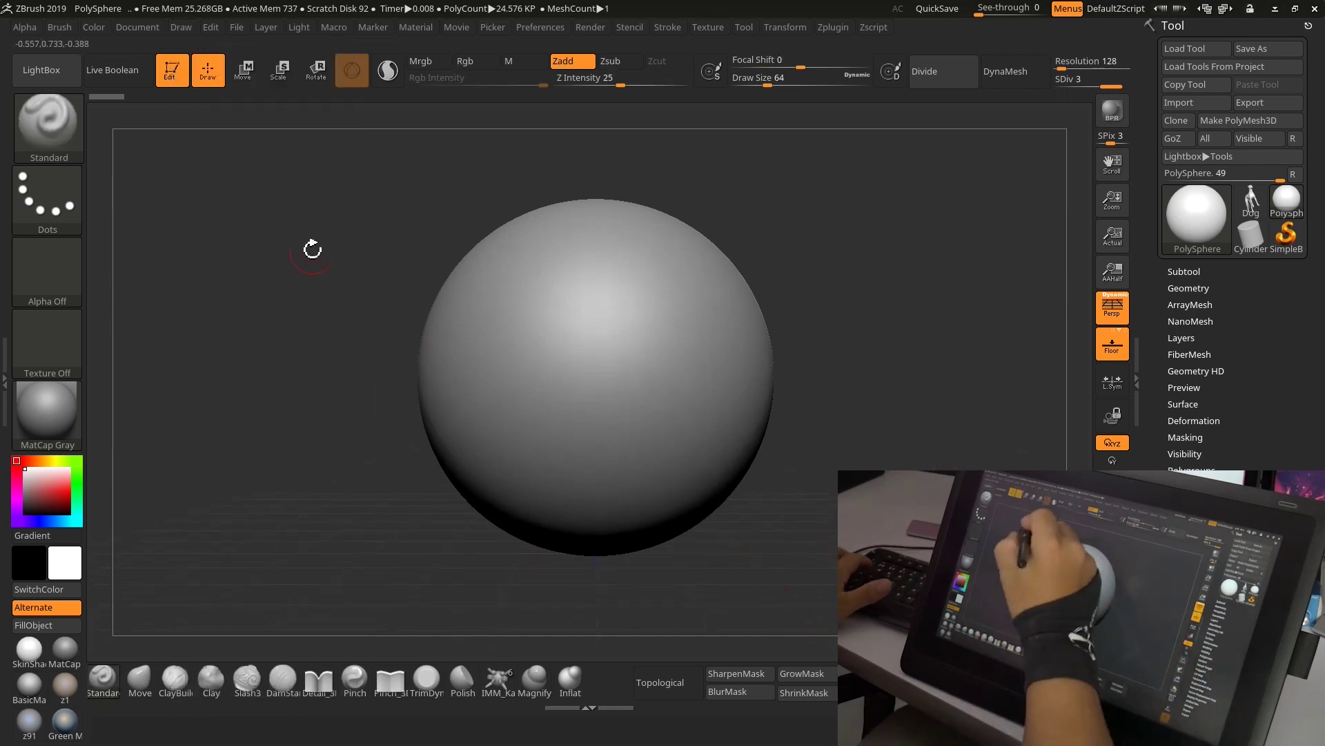
# Scale the PolySphere down to about 0.41 of its size, then return to Draw mode.
pyautogui.click(279, 70)
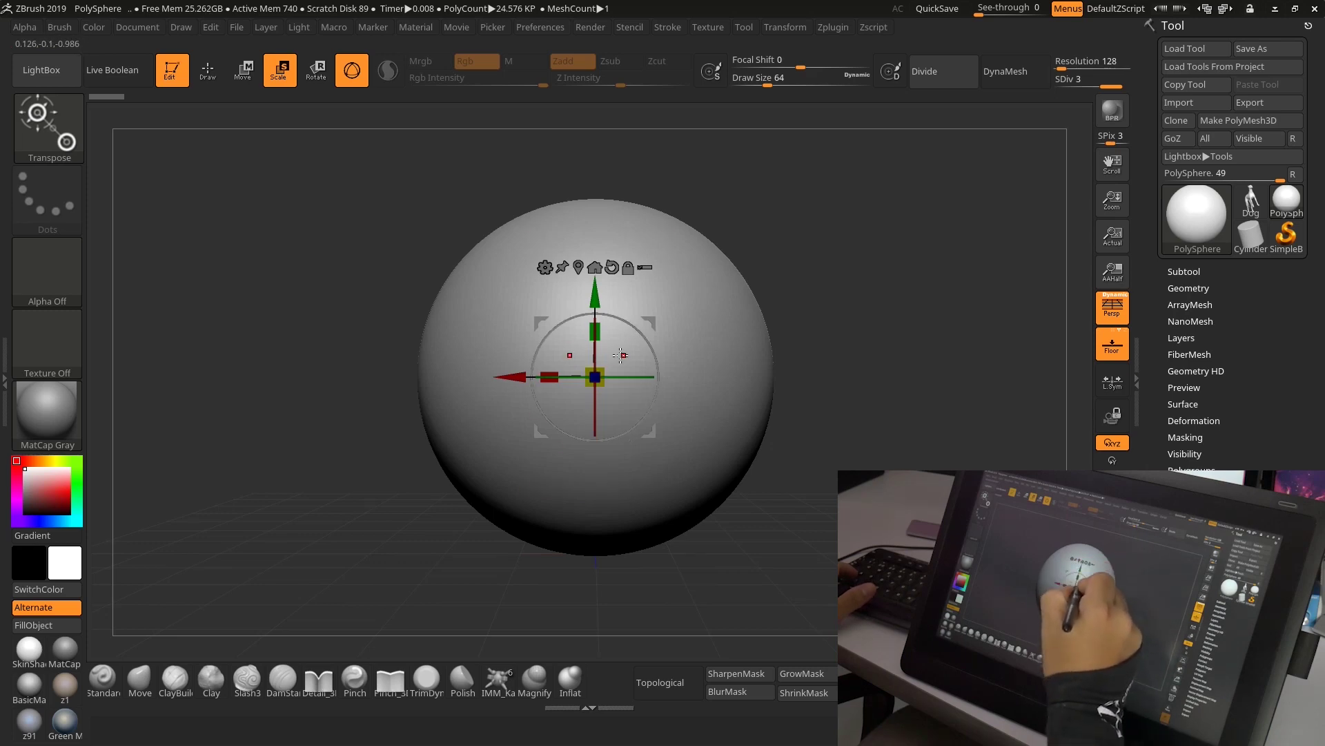
pyautogui.moveTo(601, 370); pyautogui.dragTo(536, 450)
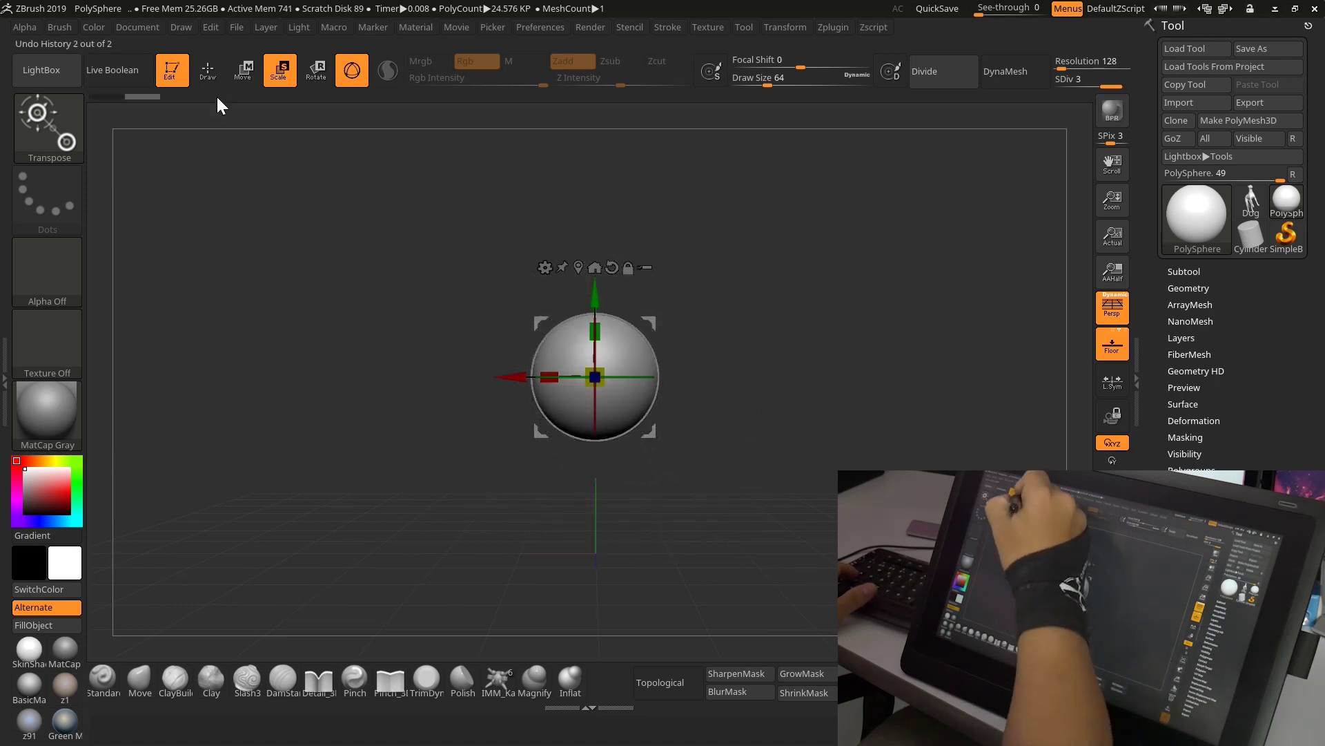
pyautogui.click(207, 69)
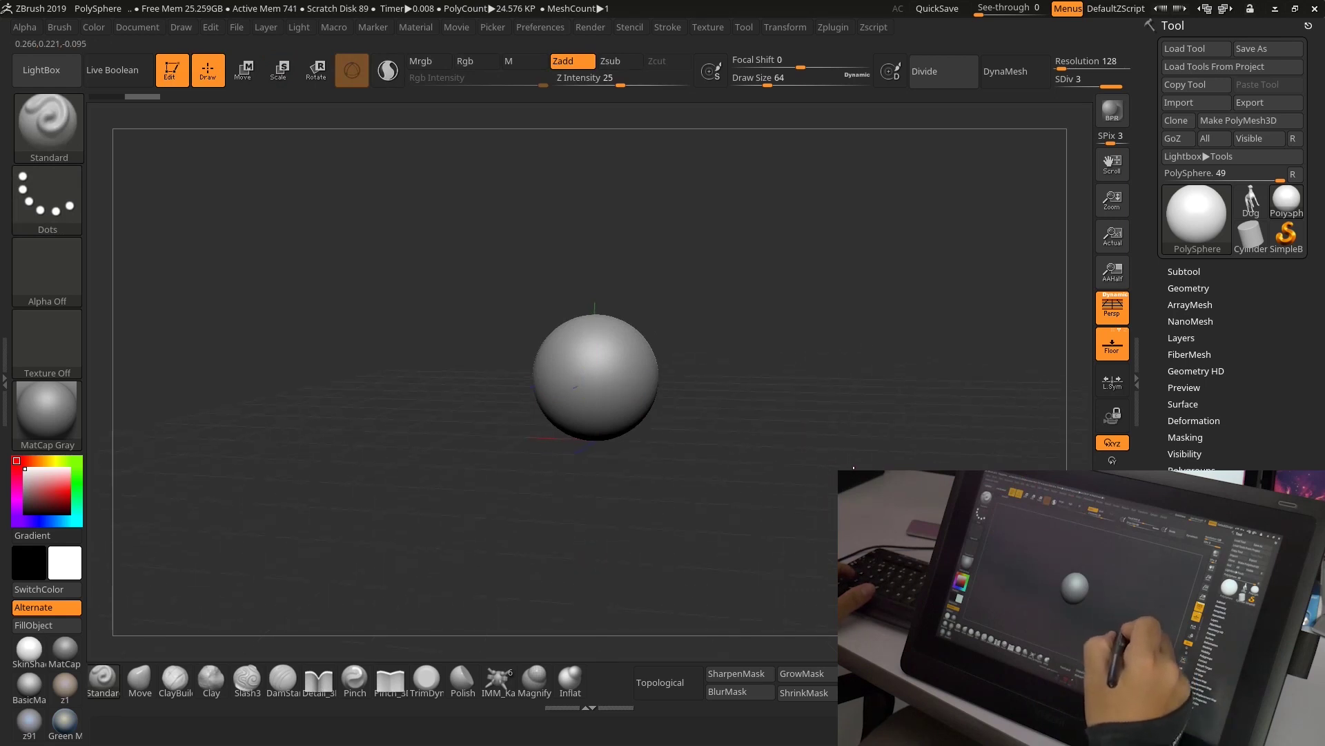
# Delete the PolySphere's lower subdivision levels with Geometry > Del Lower.
pyautogui.moveTo(776, 452)
pyautogui.mouseDown()
pyautogui.moveTo(698, 429)
pyautogui.moveTo(811, 468)
pyautogui.mouseUp()
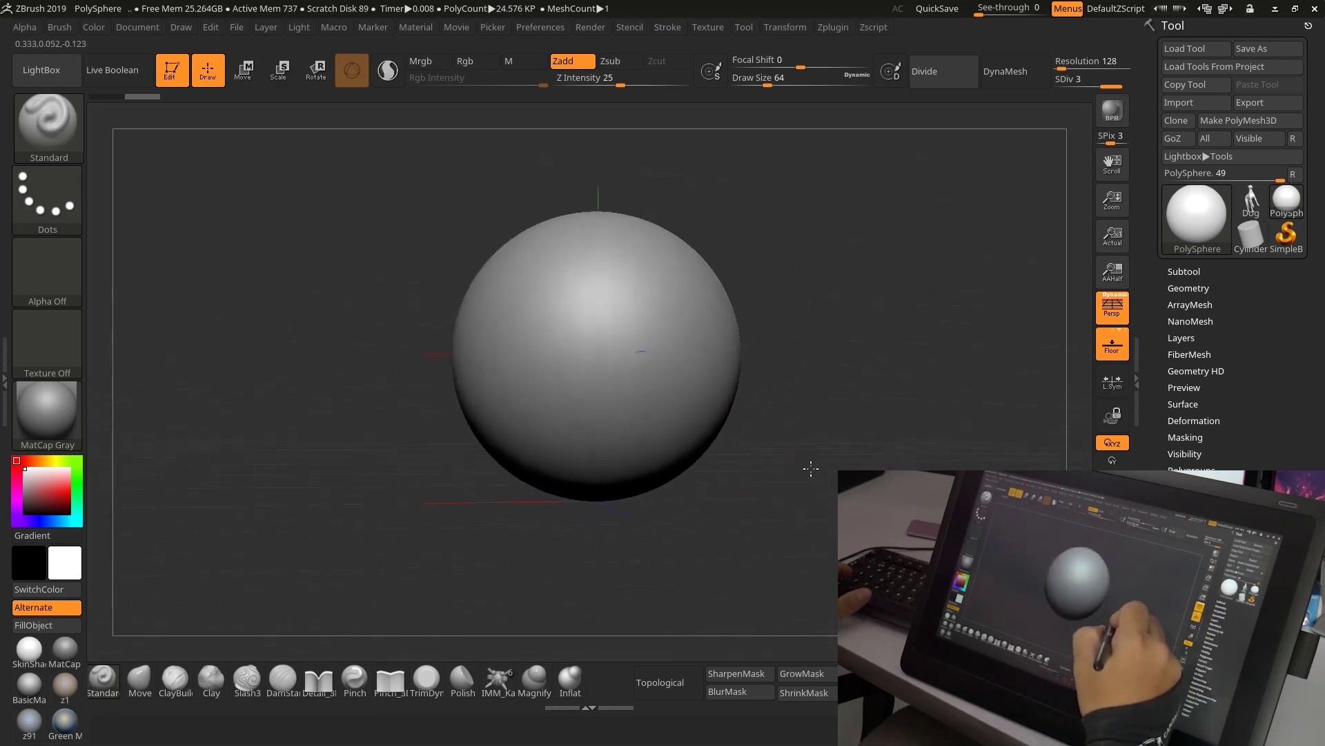
pyautogui.click(1188, 288)
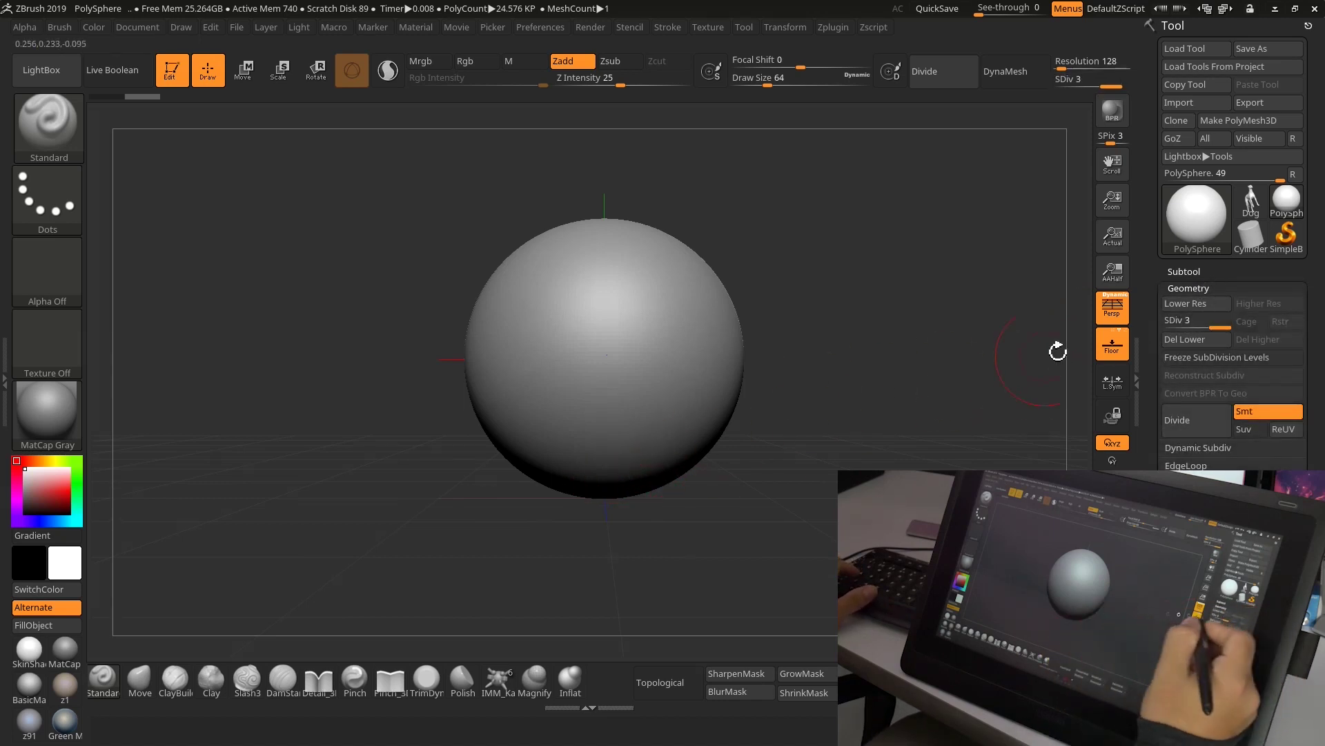
pyautogui.click(1196, 343)
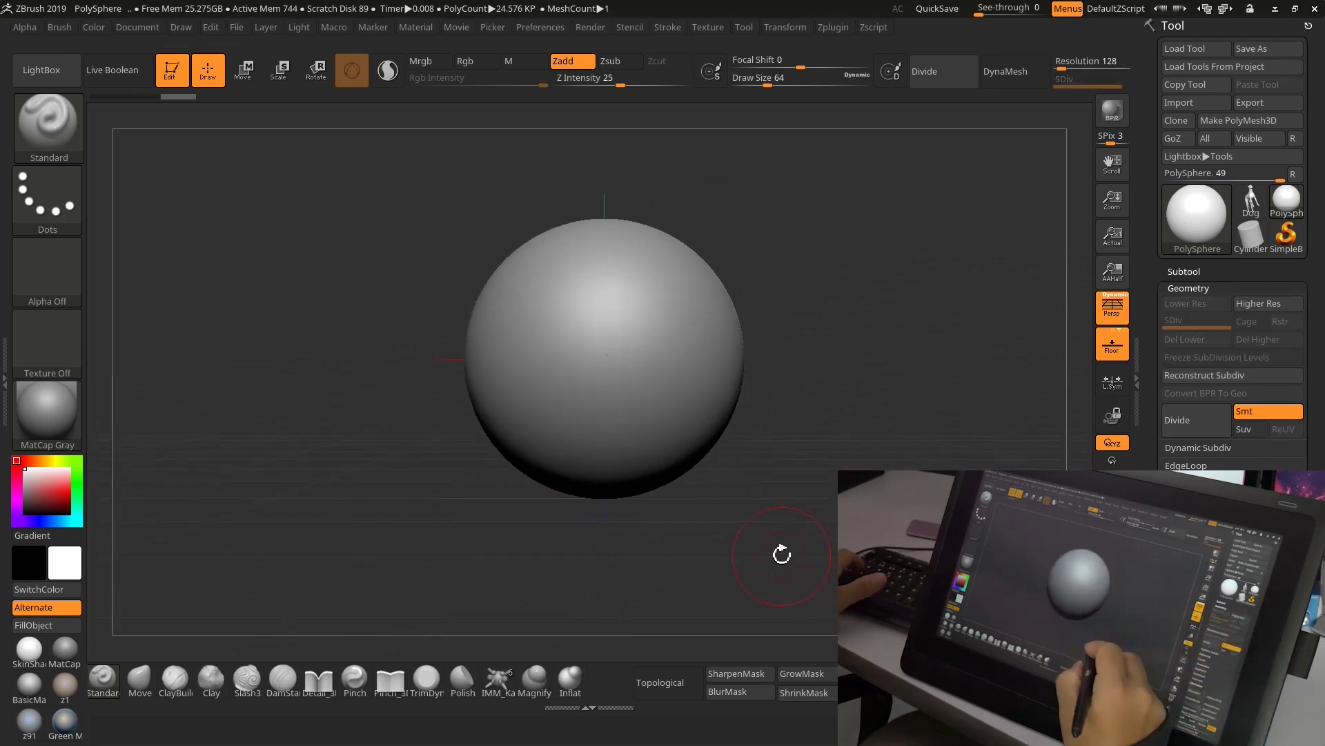
pyautogui.keyDown('alt'); pyautogui.moveTo(835, 494); pyautogui.dragTo(843, 495); pyautogui.keyUp('alt')
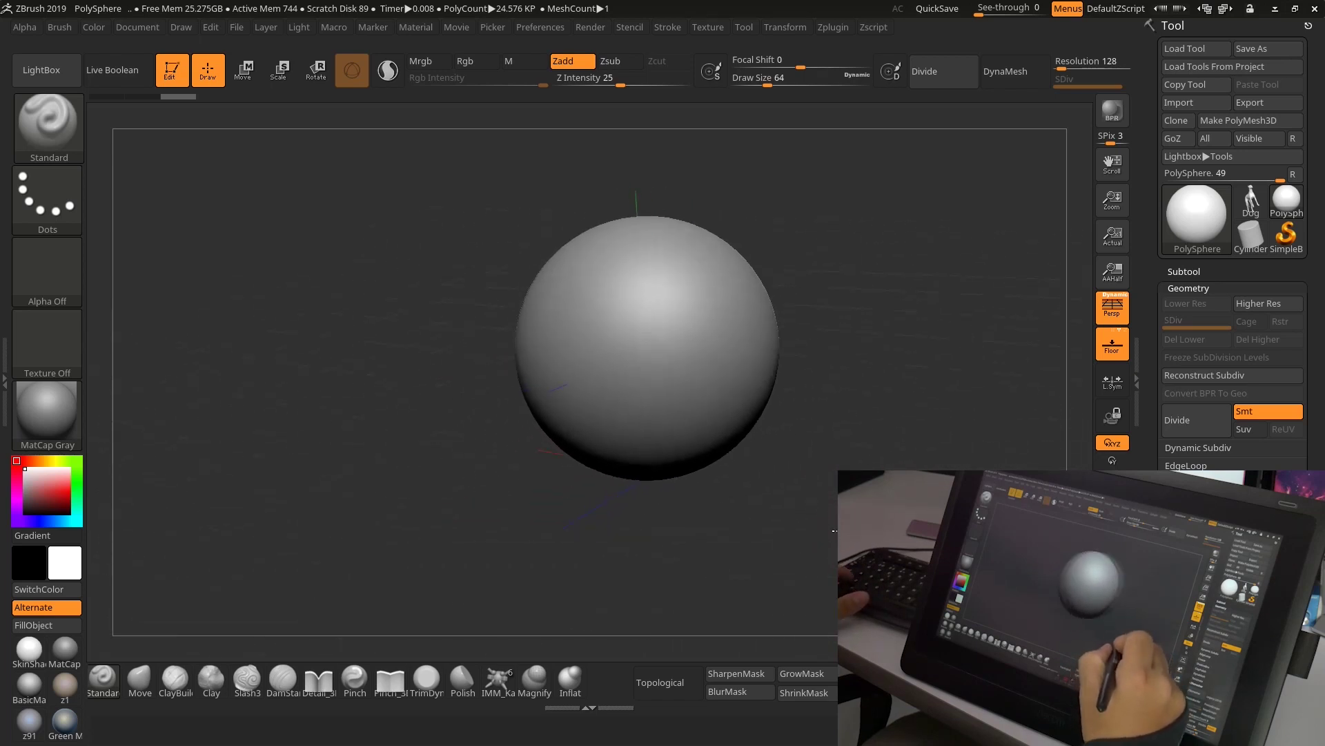
pyautogui.keyDown('shift'); pyautogui.moveTo(874, 483); pyautogui.dragTo(856, 514); pyautogui.keyUp('shift')
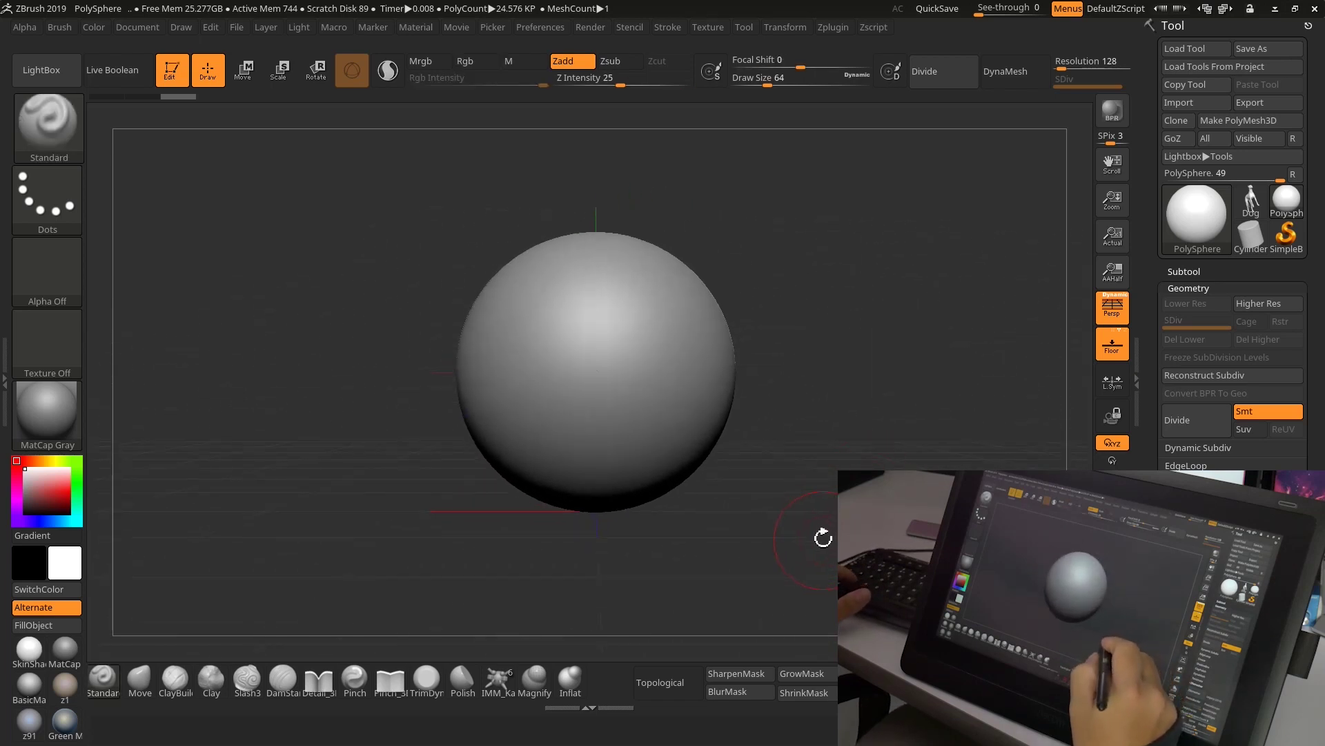
# Choose the IMM_KamesBlockout brush with its 'Sphere high' mesh and frame the sphere.
pyautogui.click(499, 683)
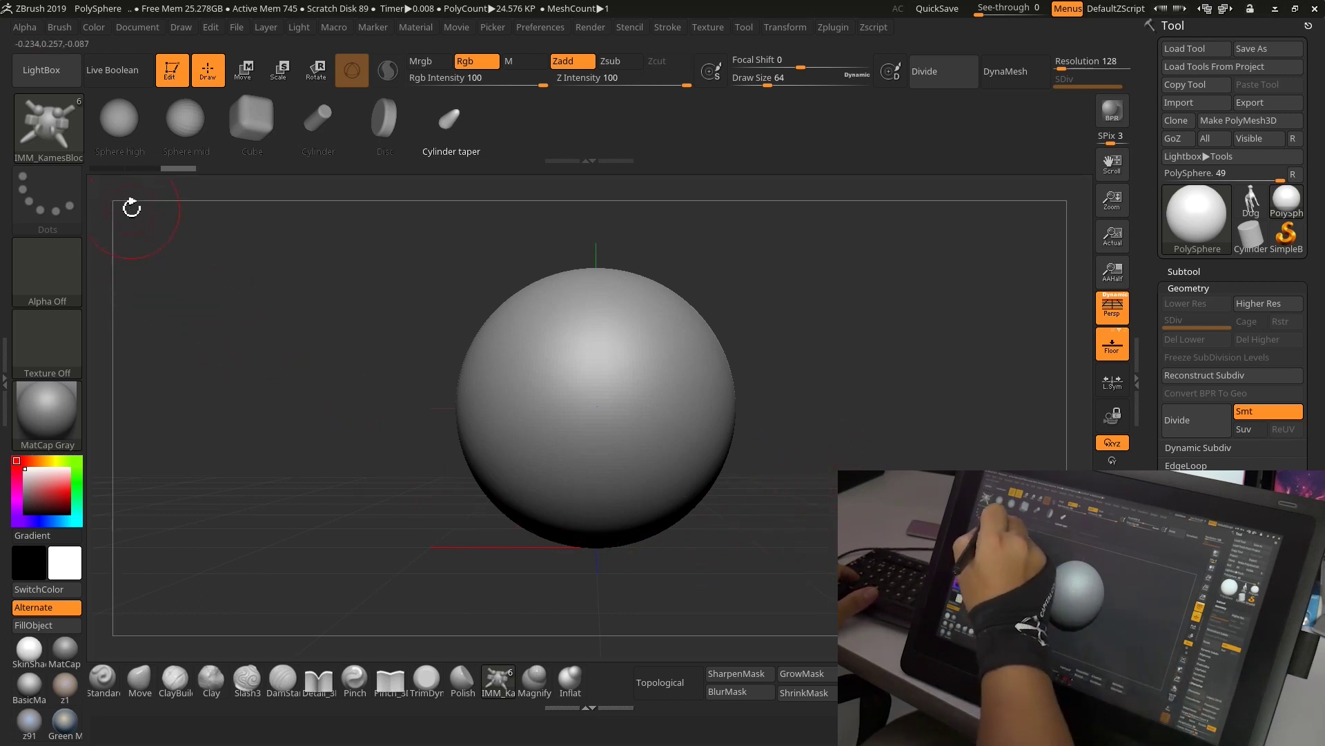
pyautogui.click(123, 122)
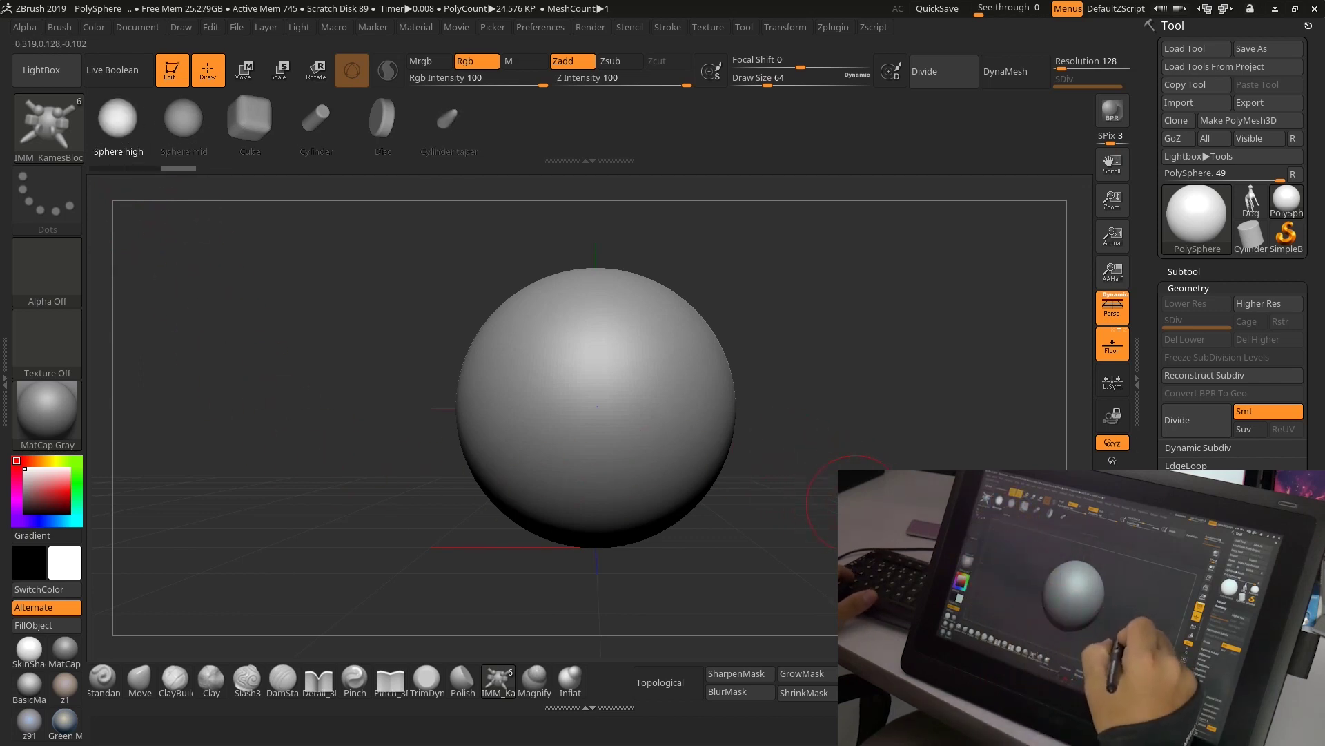
pyautogui.moveTo(856, 502)
pyautogui.mouseDown()
pyautogui.moveTo(836, 514)
pyautogui.moveTo(878, 429)
pyautogui.mouseUp()
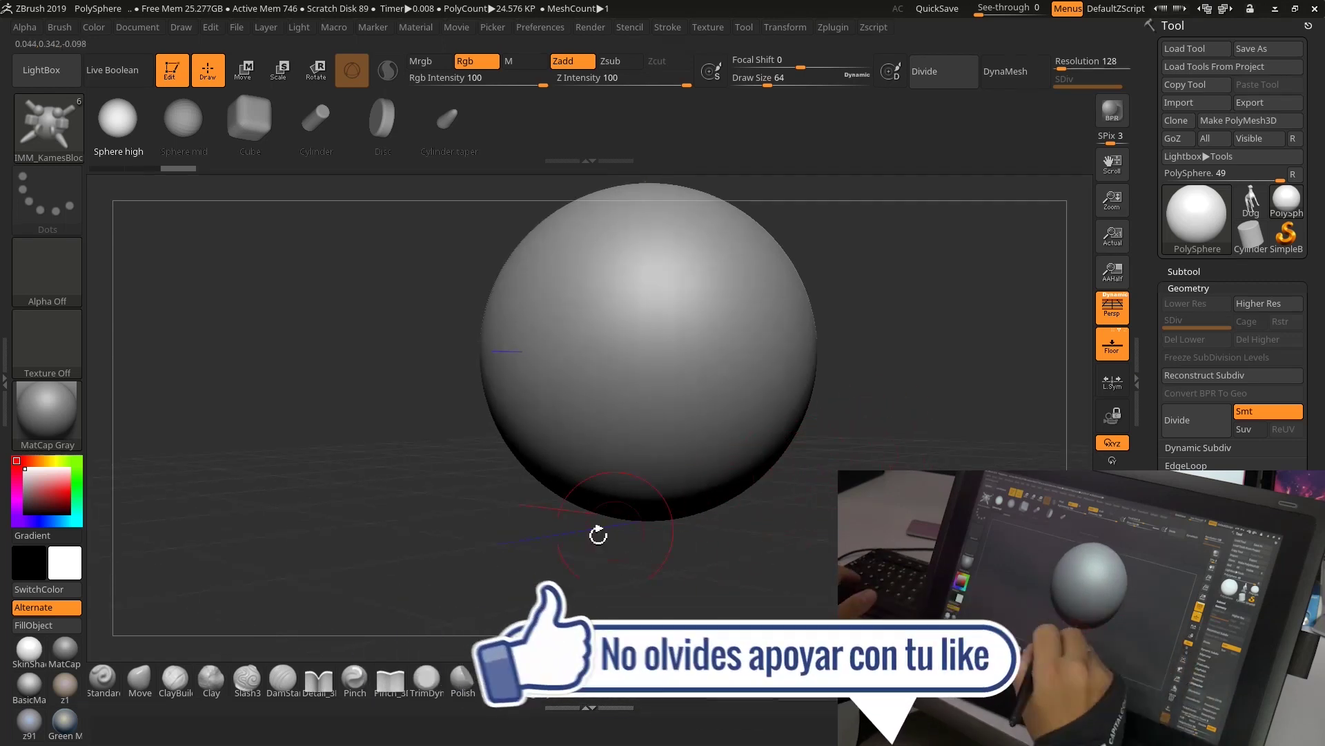
pyautogui.keyDown('alt'); pyautogui.moveTo(863, 458); pyautogui.dragTo(849, 457); pyautogui.keyUp('alt')
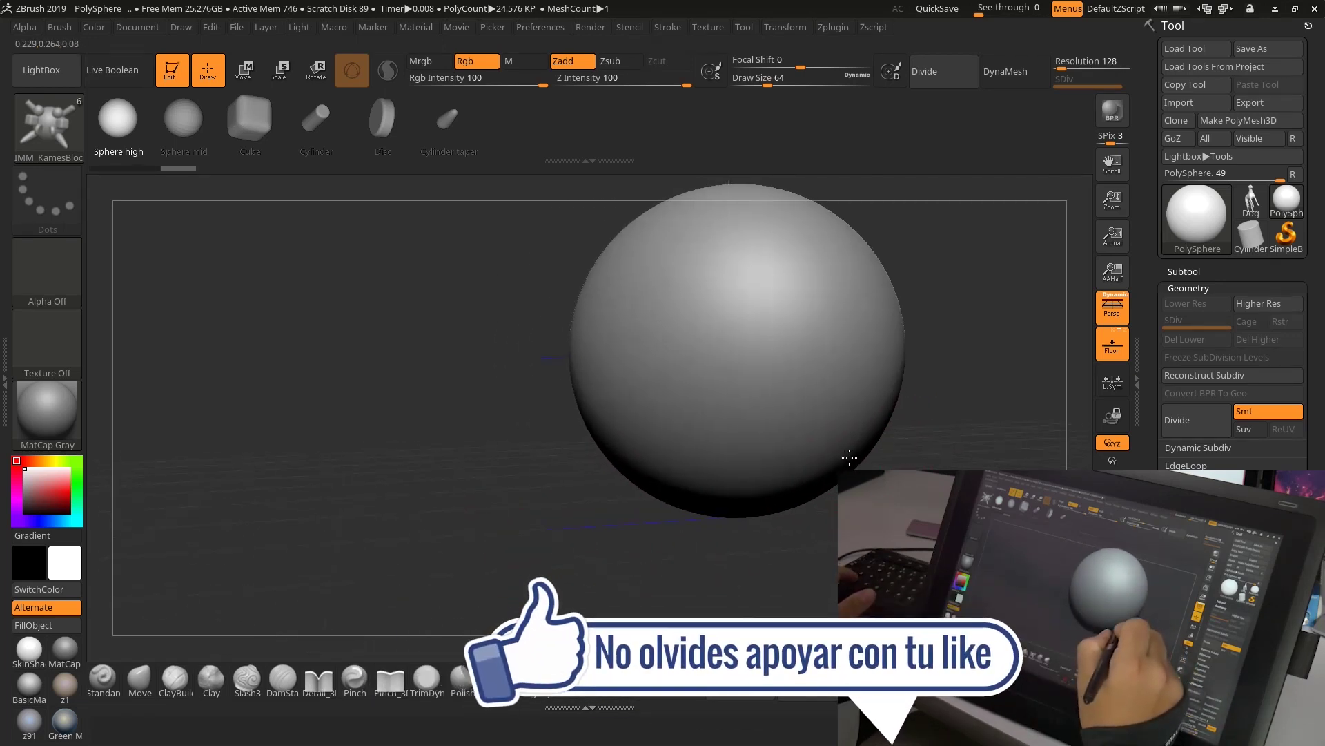
pyautogui.keyDown('alt'); pyautogui.moveTo(725, 479); pyautogui.dragTo(766, 483); pyautogui.keyUp('alt')
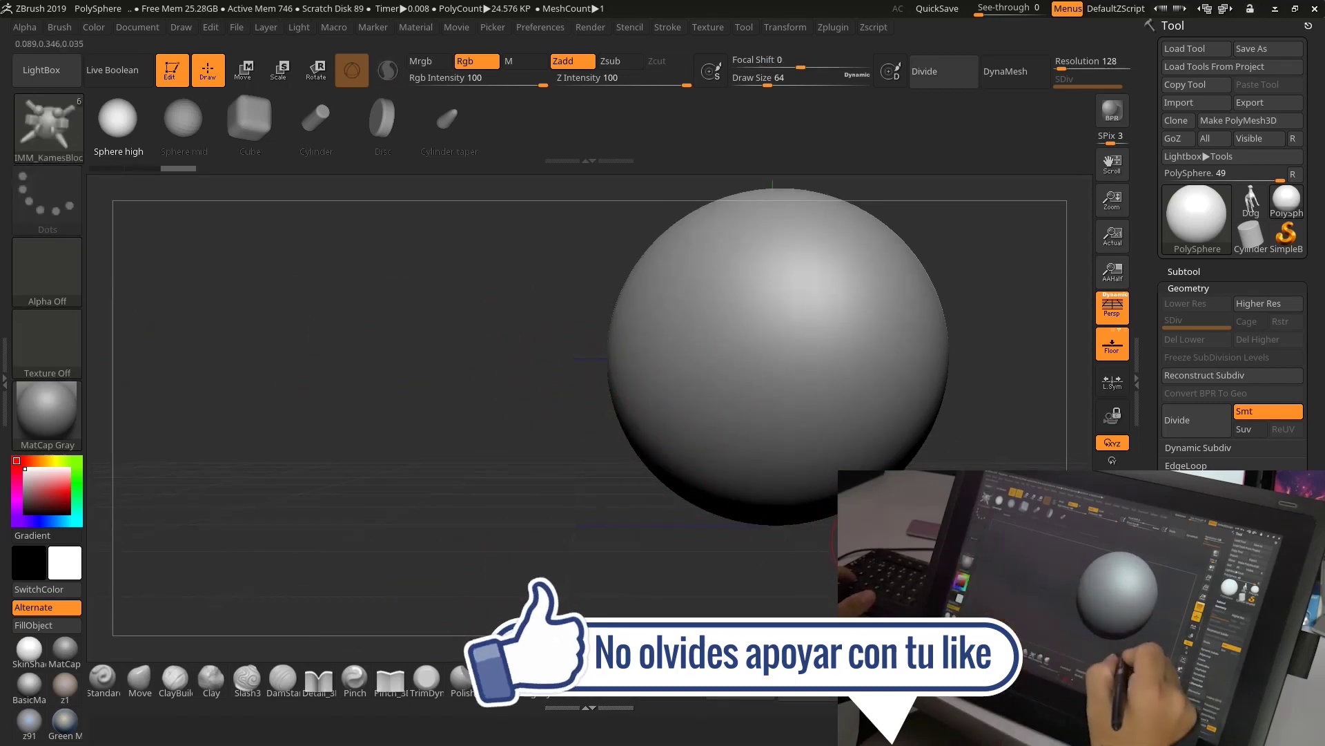
pyautogui.moveTo(793, 468)
pyautogui.keyDown('alt'); pyautogui.mouseDown()
pyautogui.moveTo(825, 535)
pyautogui.moveTo(841, 347)
pyautogui.mouseUp(); pyautogui.keyUp('alt')
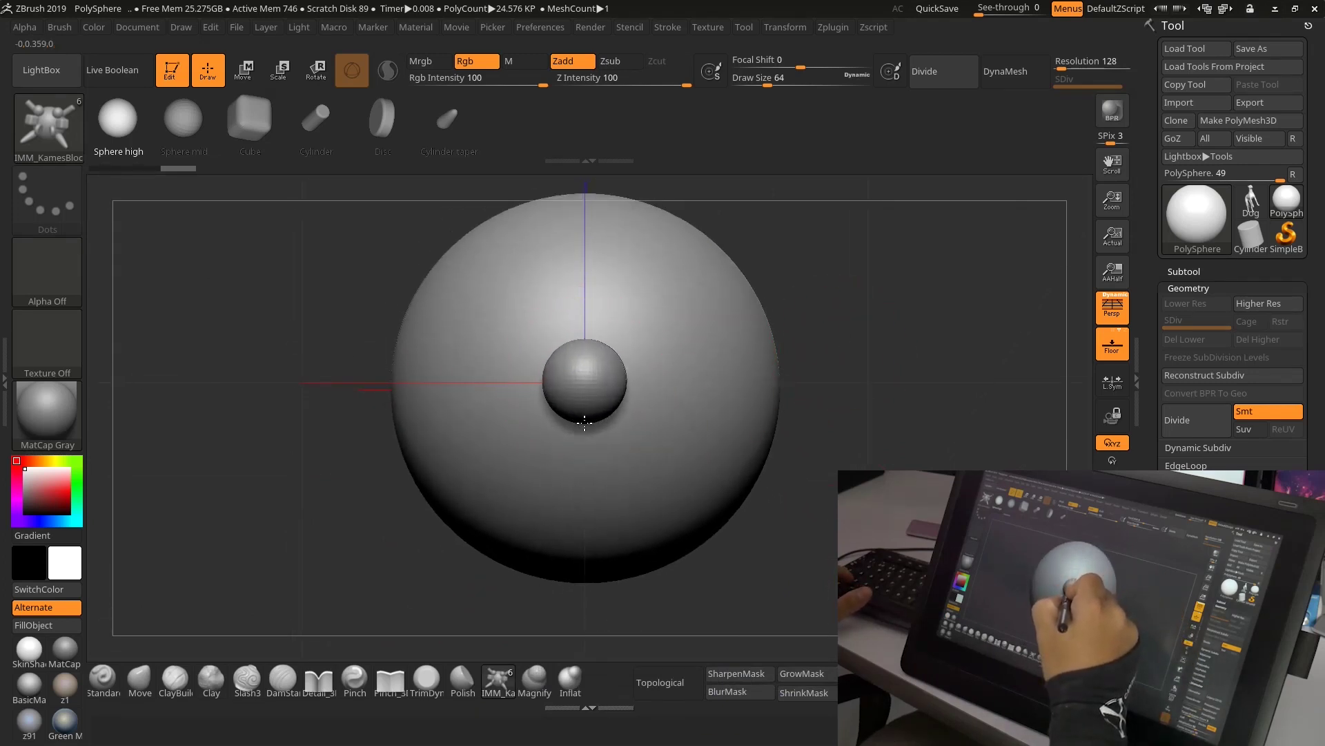
# Insert a 'Sphere high' mesh below the head, enlarge it and stretch it downward.
pyautogui.moveTo(585, 406); pyautogui.dragTo(587, 460)
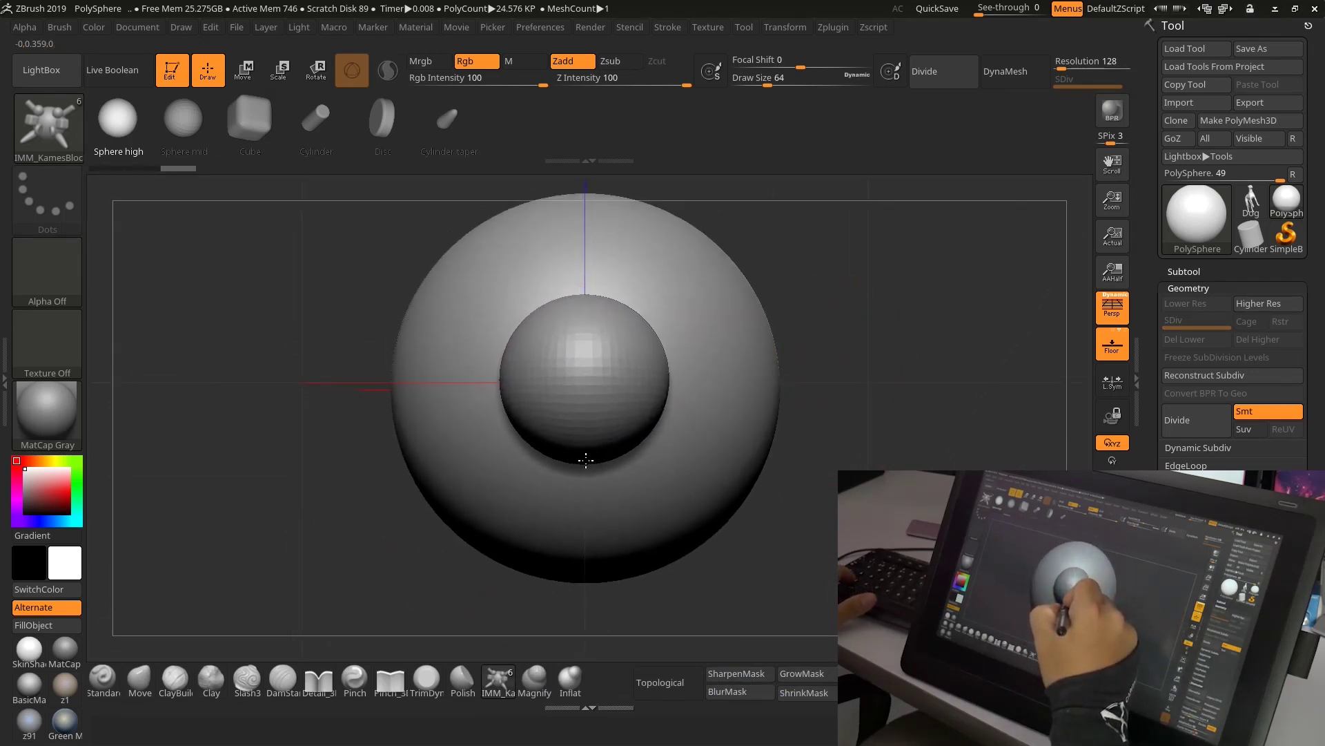
pyautogui.moveTo(814, 311)
pyautogui.mouseDown()
pyautogui.moveTo(893, 405)
pyautogui.moveTo(789, 407)
pyautogui.moveTo(752, 508)
pyautogui.mouseUp()
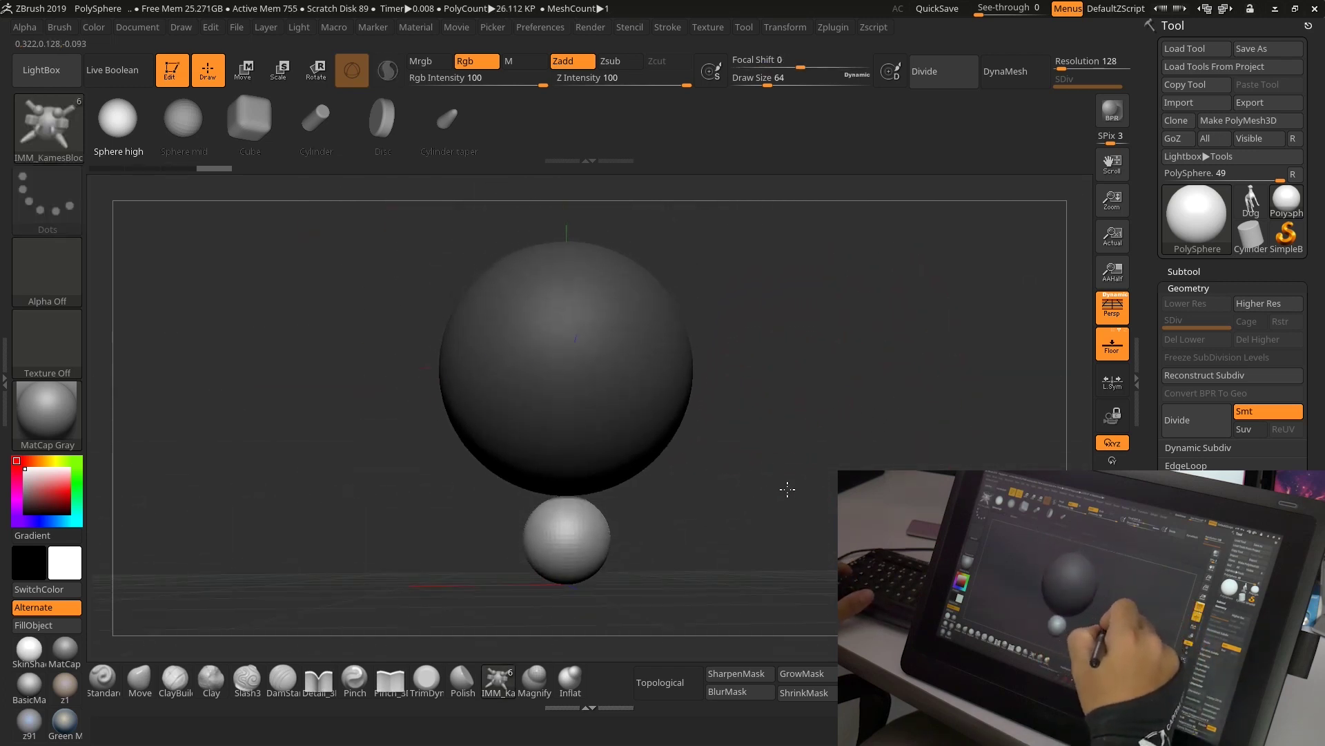
pyautogui.click(278, 69)
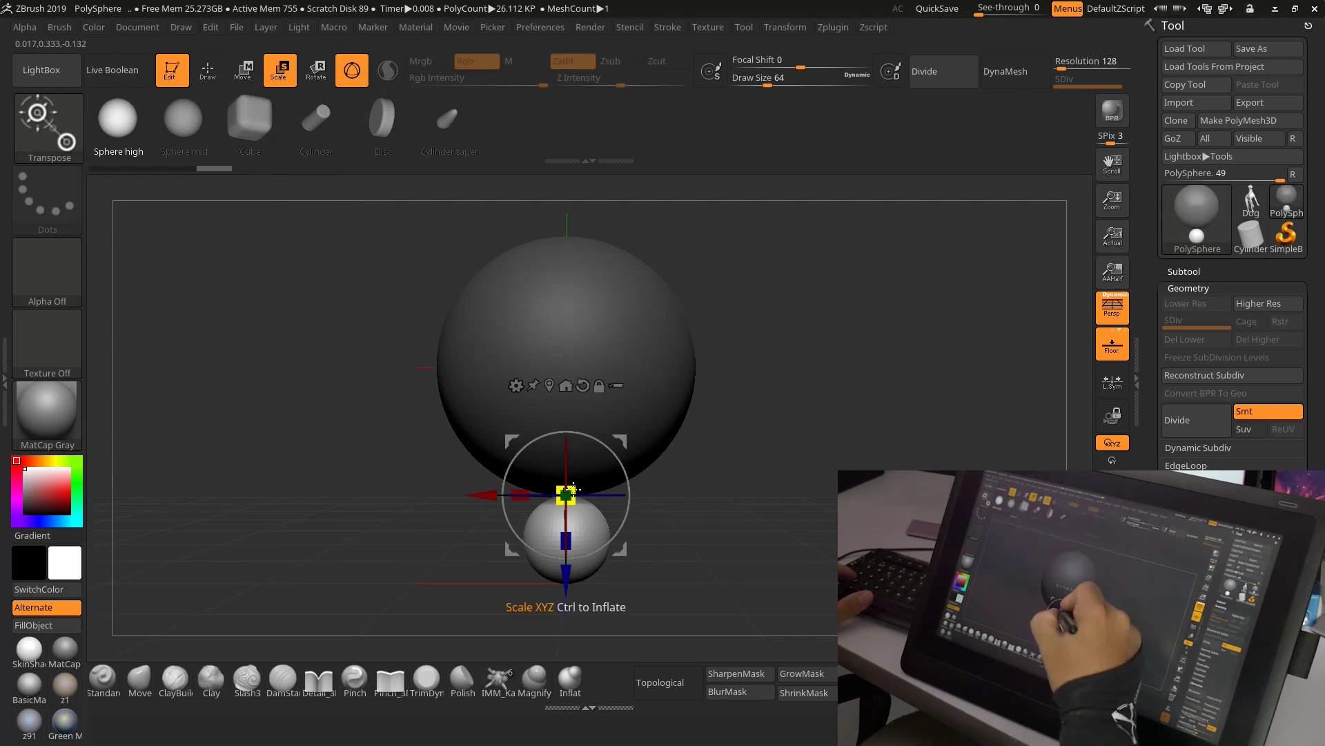
pyautogui.moveTo(573, 489); pyautogui.dragTo(582, 475)
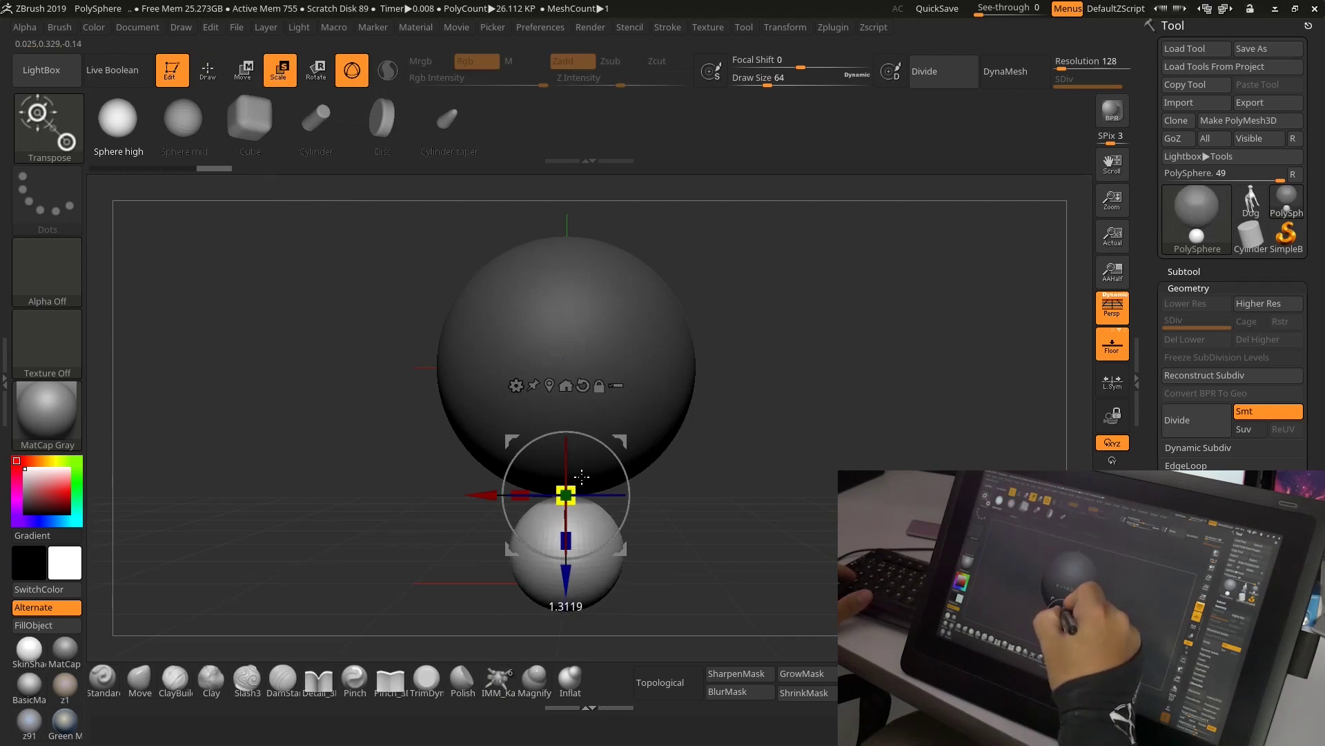
pyautogui.moveTo(739, 516); pyautogui.dragTo(713, 462)
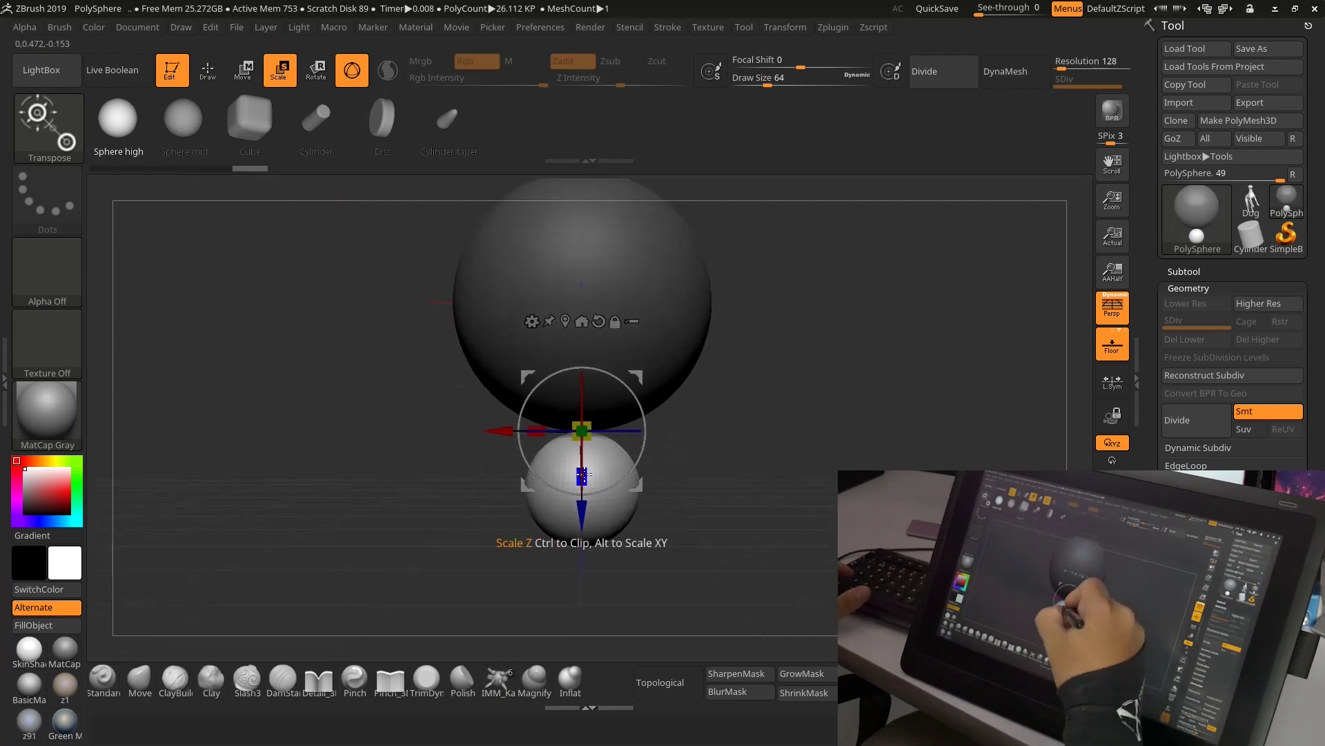
pyautogui.moveTo(582, 475); pyautogui.dragTo(583, 478)
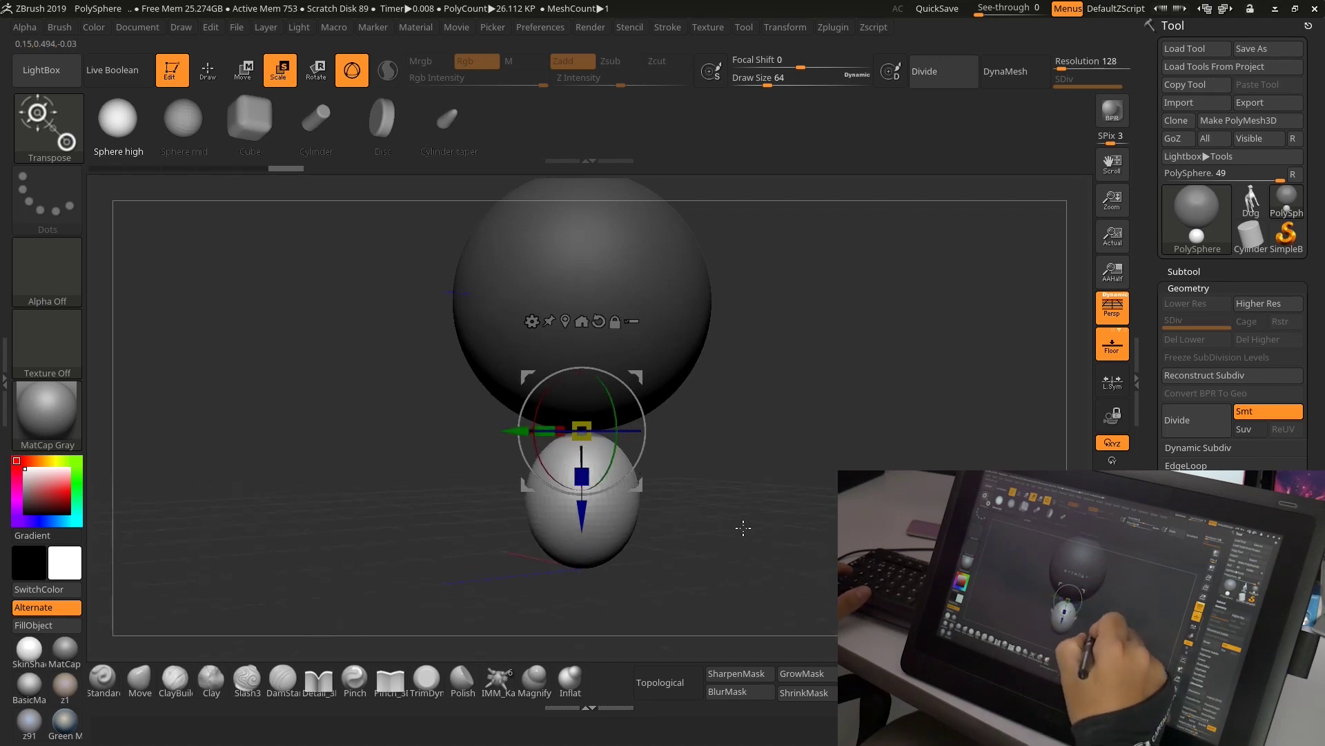
pyautogui.moveTo(744, 528)
pyautogui.mouseDown()
pyautogui.moveTo(769, 517)
pyautogui.moveTo(764, 544)
pyautogui.mouseUp()
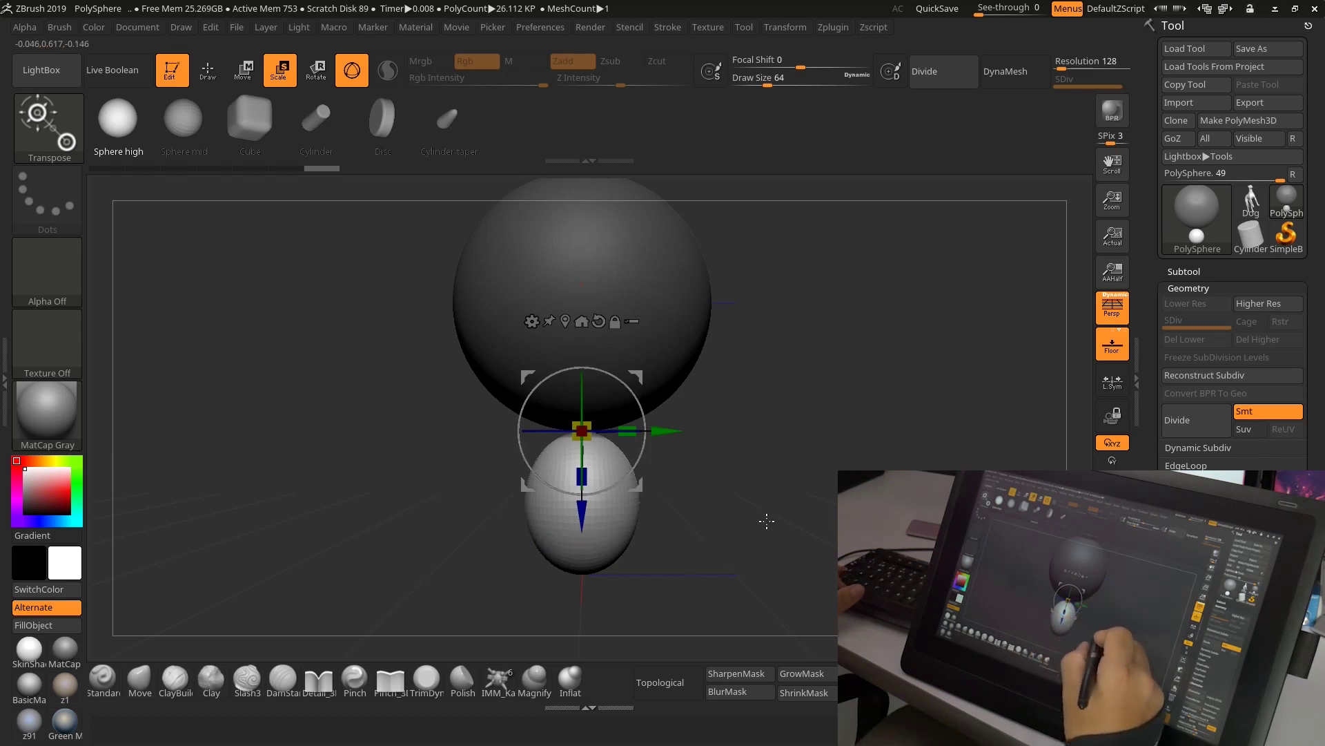
pyautogui.moveTo(766, 521)
pyautogui.mouseDown()
pyautogui.moveTo(766, 550)
pyautogui.moveTo(752, 544)
pyautogui.mouseUp()
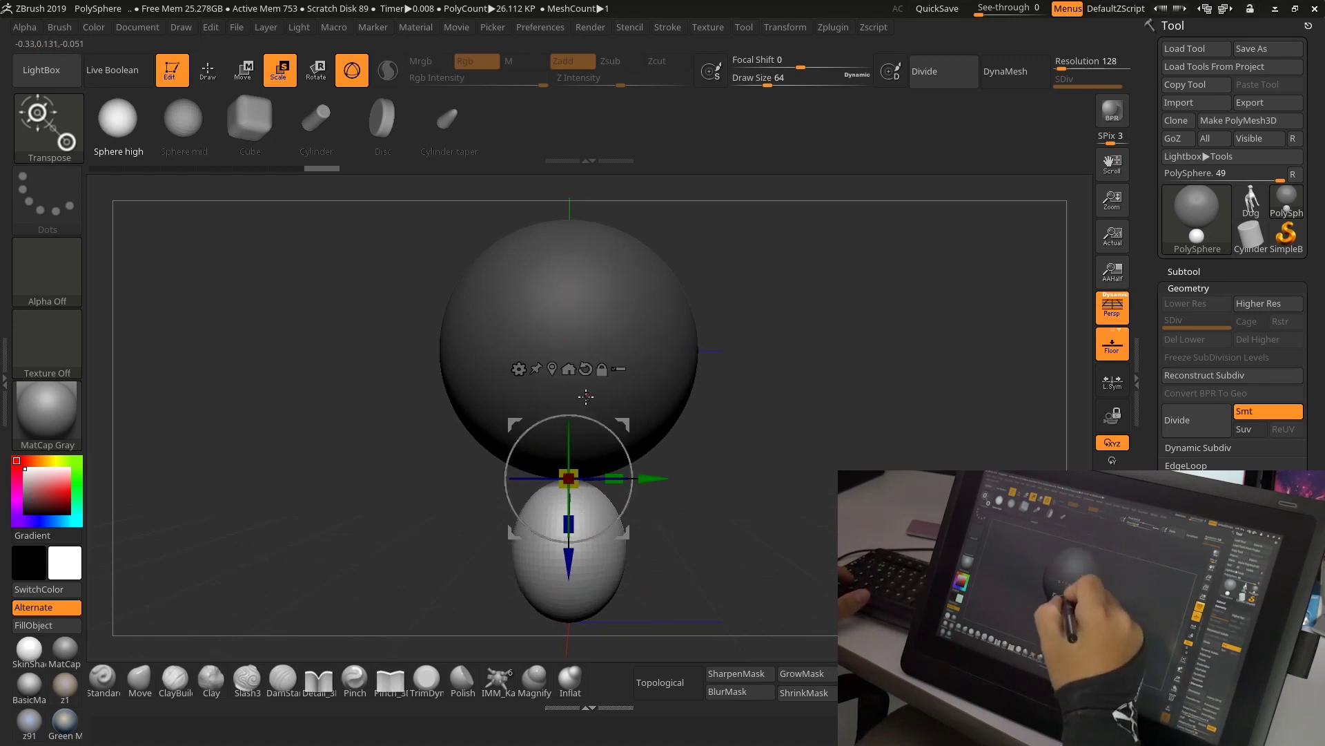
# Separate the egg body with Subtool > Split > Split Unmasked Points.
pyautogui.click(1183, 272)
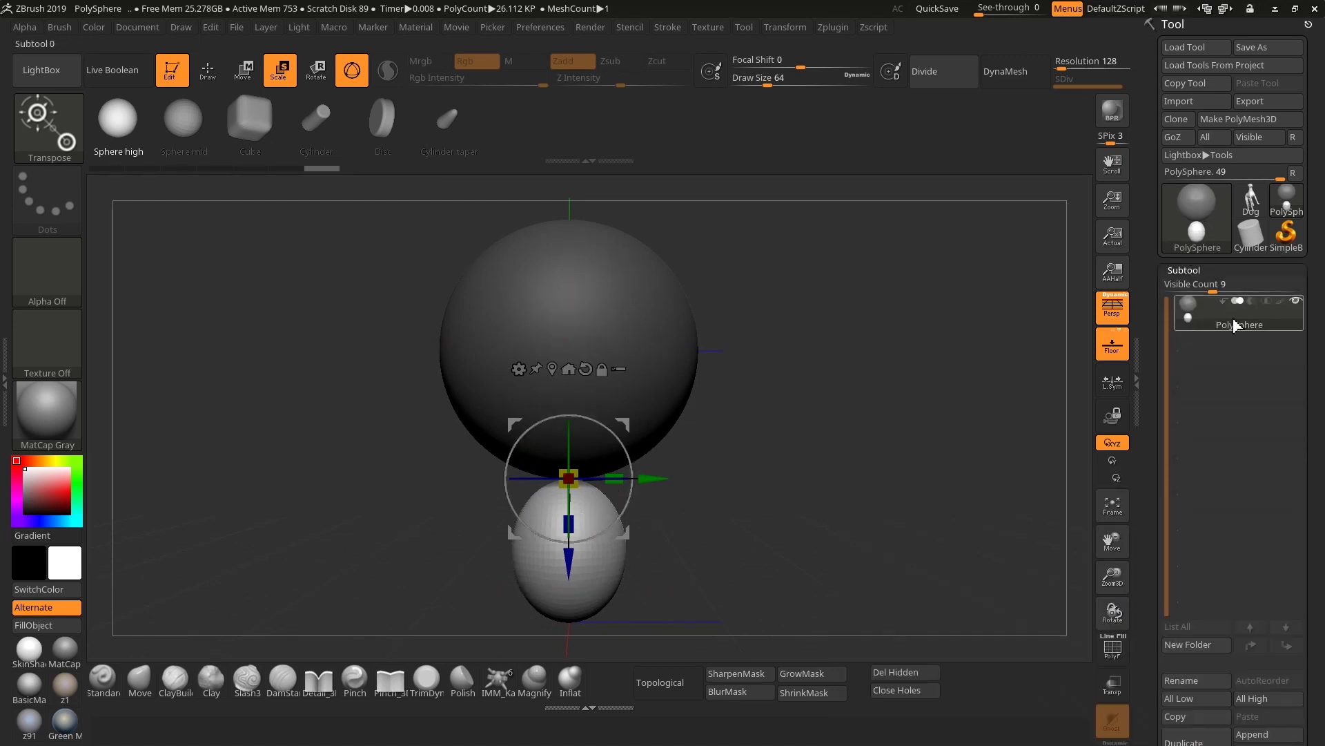
pyautogui.moveTo(1319, 371); pyautogui.dragTo(1316, 287)
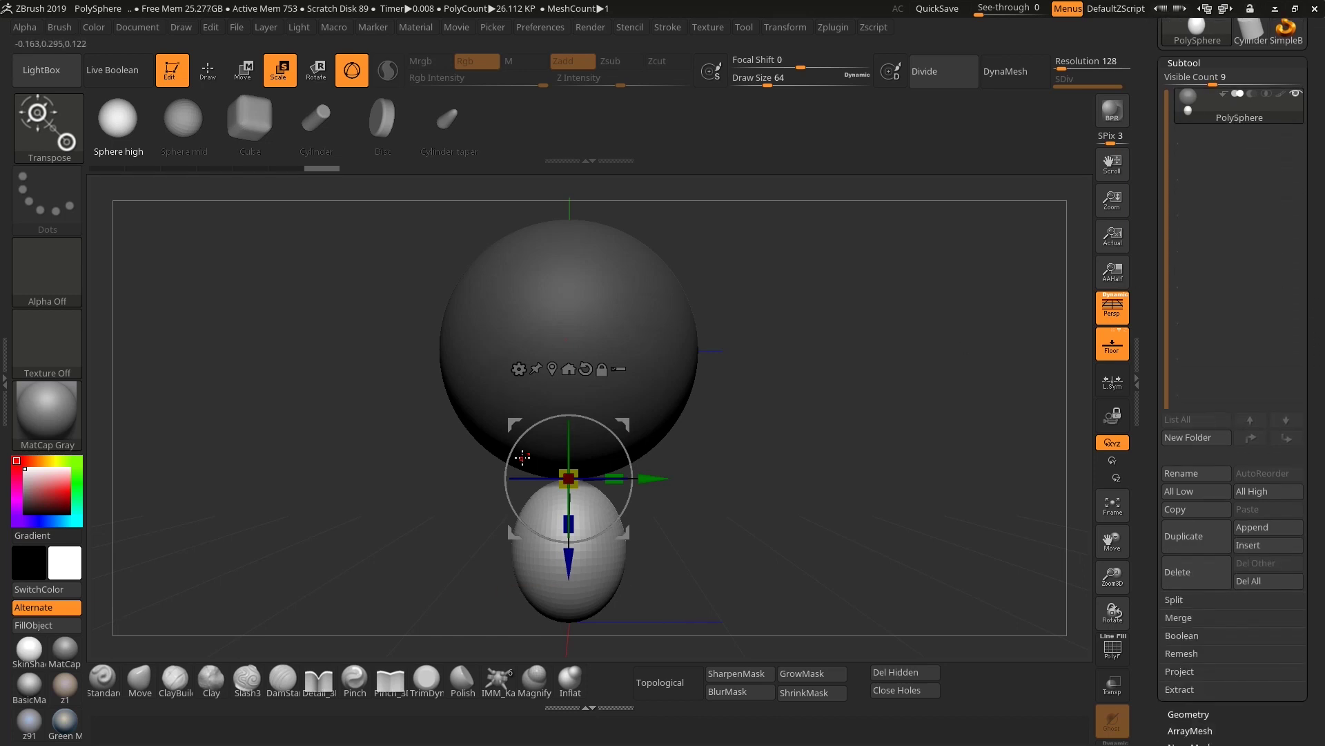
pyautogui.moveTo(1320, 463); pyautogui.dragTo(1319, 390)
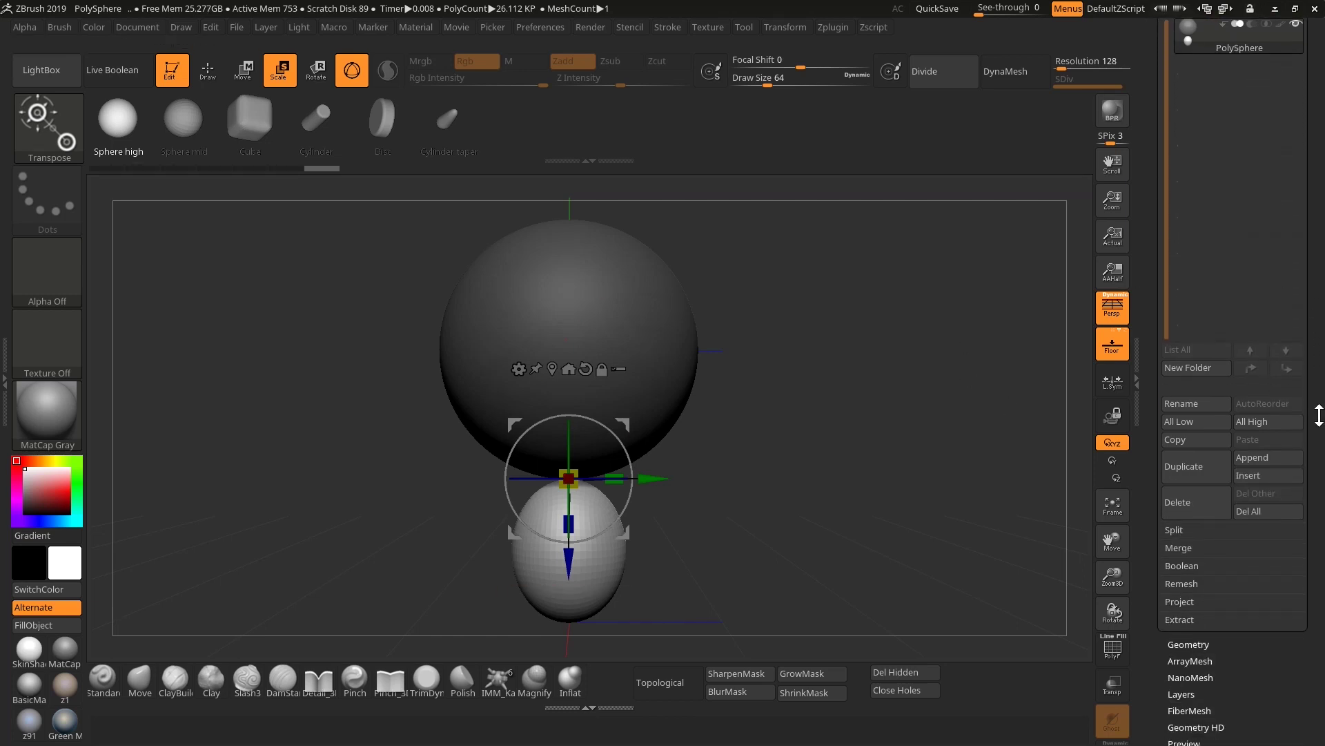
pyautogui.click(1187, 529)
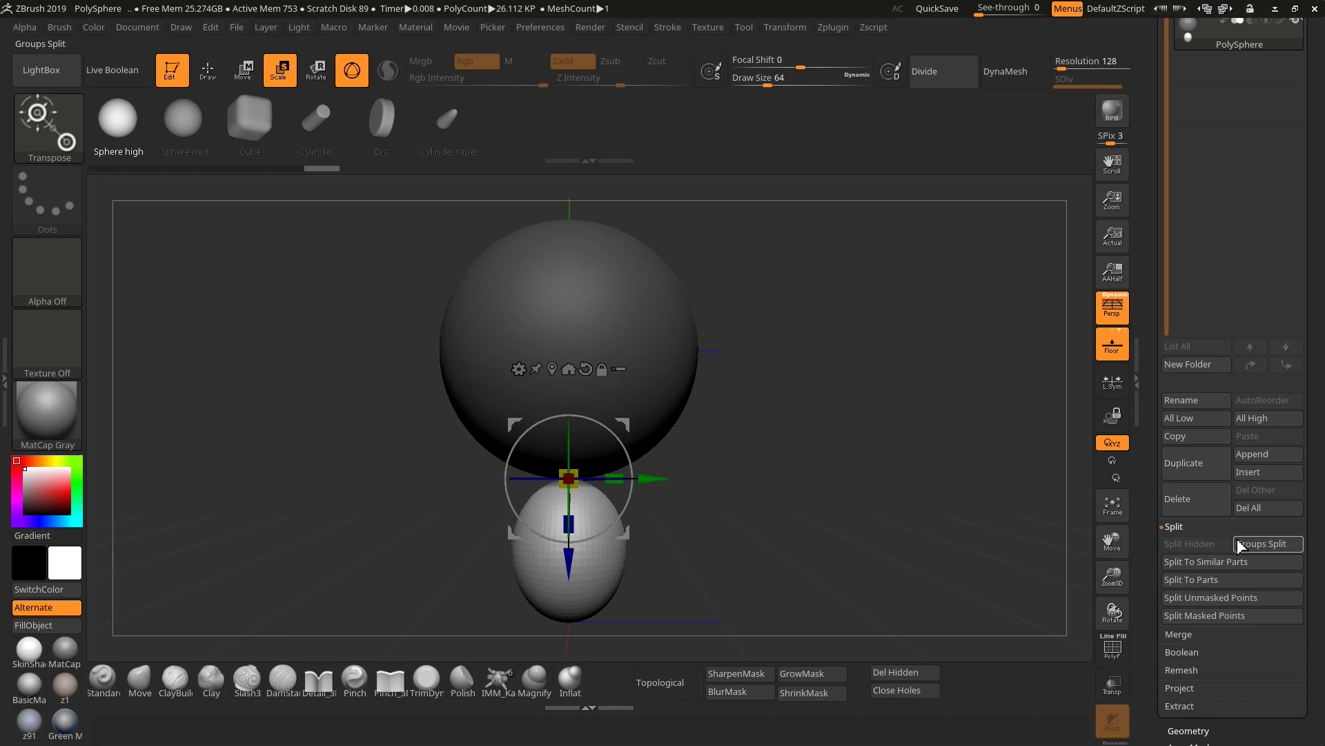
pyautogui.click(1211, 598)
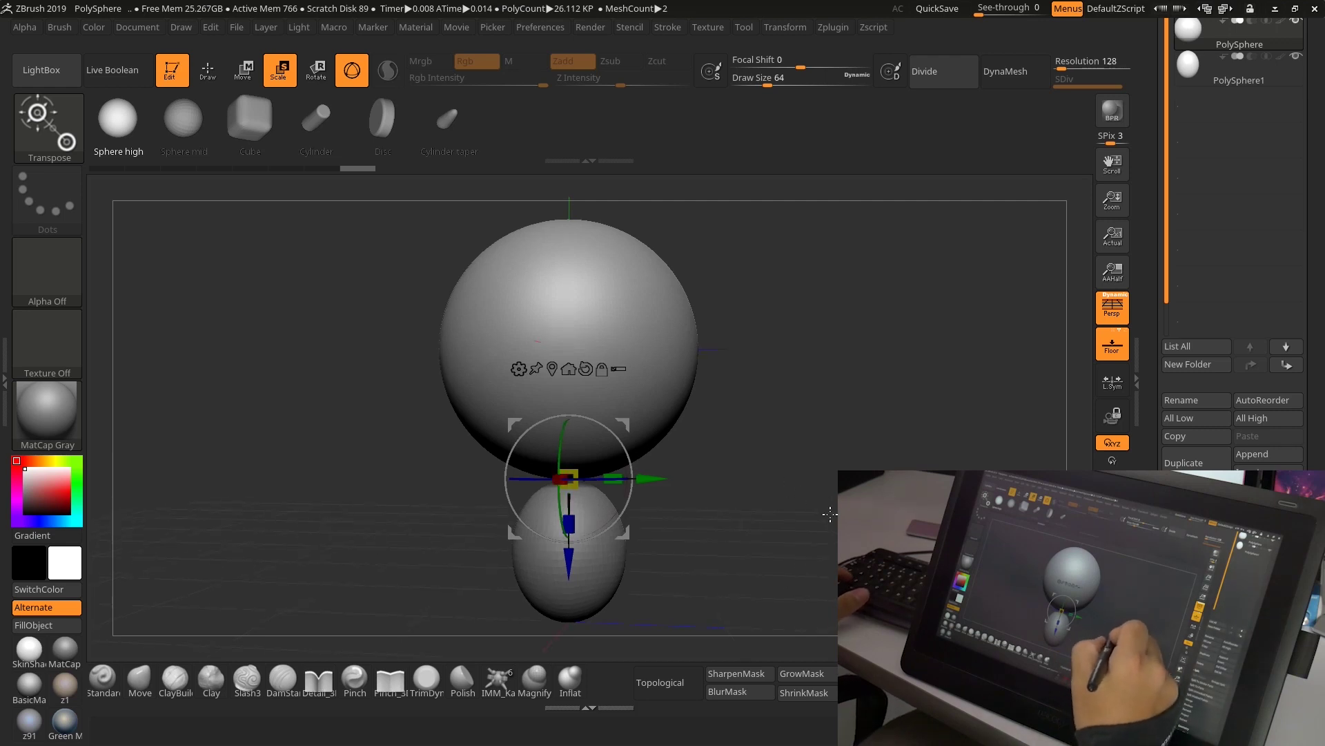
# Select the new PolySphere1 subtool and orbit to a front view.
pyautogui.moveTo(740, 515); pyautogui.dragTo(828, 525)
pyautogui.moveTo(1161, 158); pyautogui.dragTo(1160, 97)
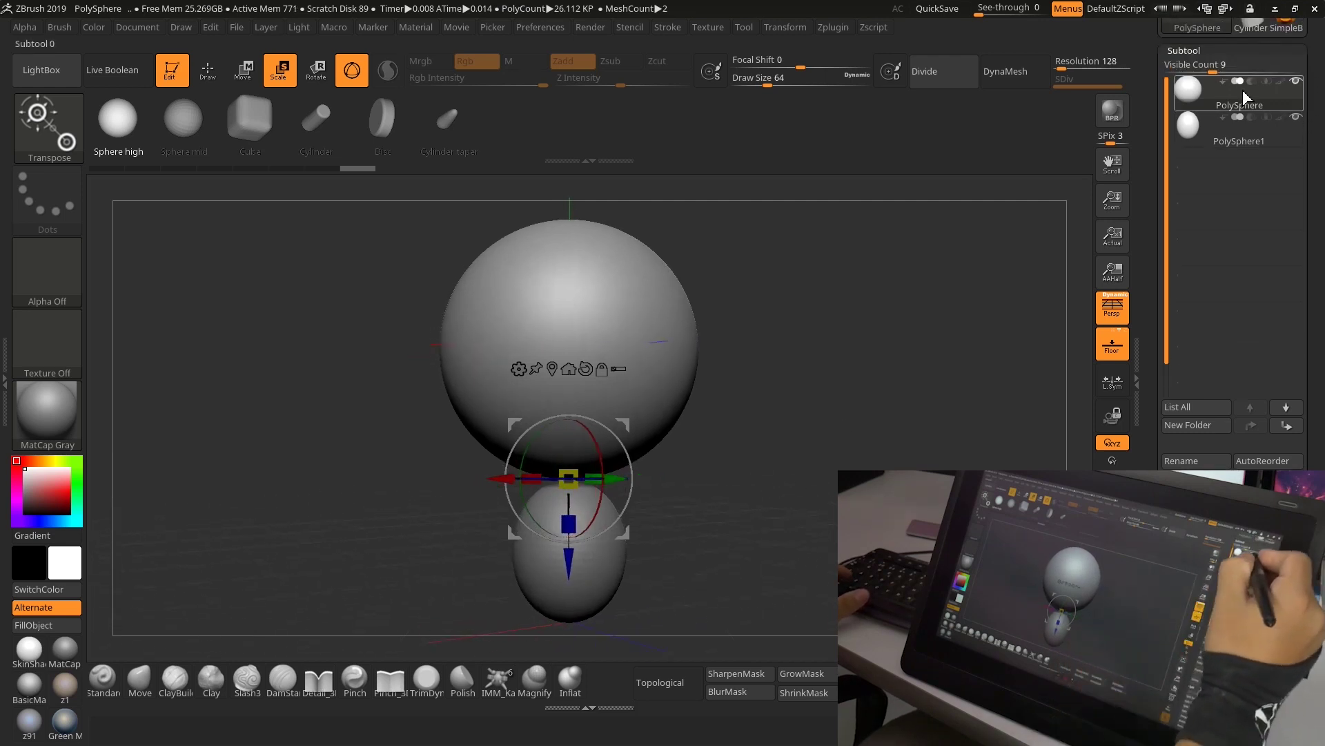
pyautogui.click(1221, 136)
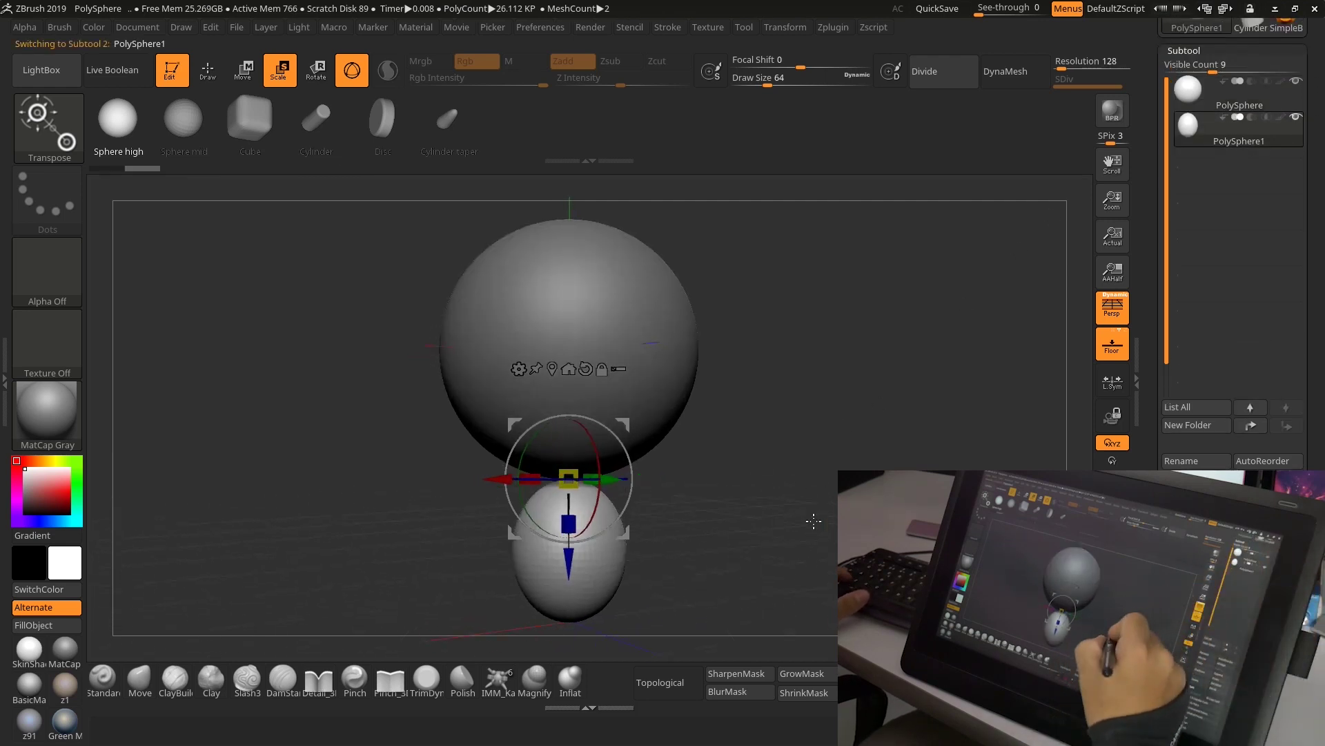
pyautogui.moveTo(813, 524)
pyautogui.mouseDown()
pyautogui.moveTo(717, 549)
pyautogui.moveTo(727, 530)
pyautogui.moveTo(689, 483)
pyautogui.mouseUp()
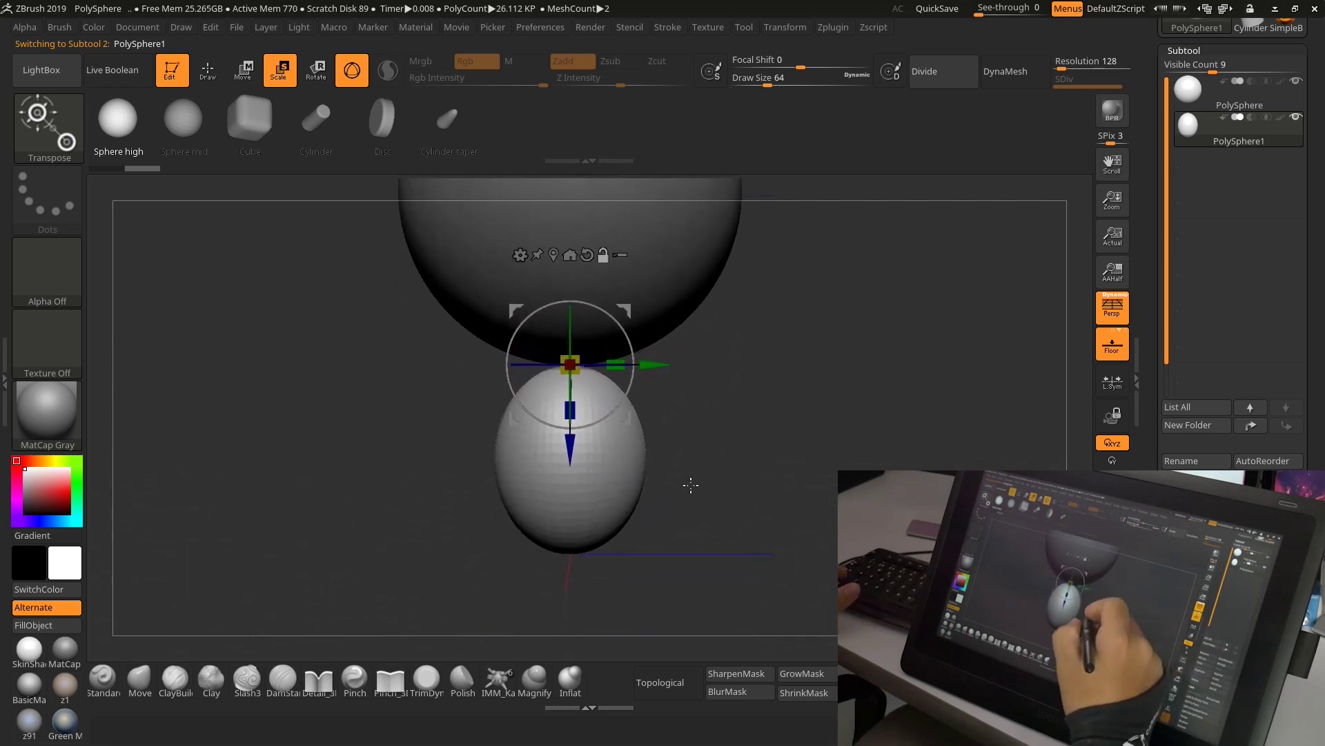
# Insert cylinder meshes under the egg body as legs, undoing misplaced attempts.
pyautogui.click(316, 119)
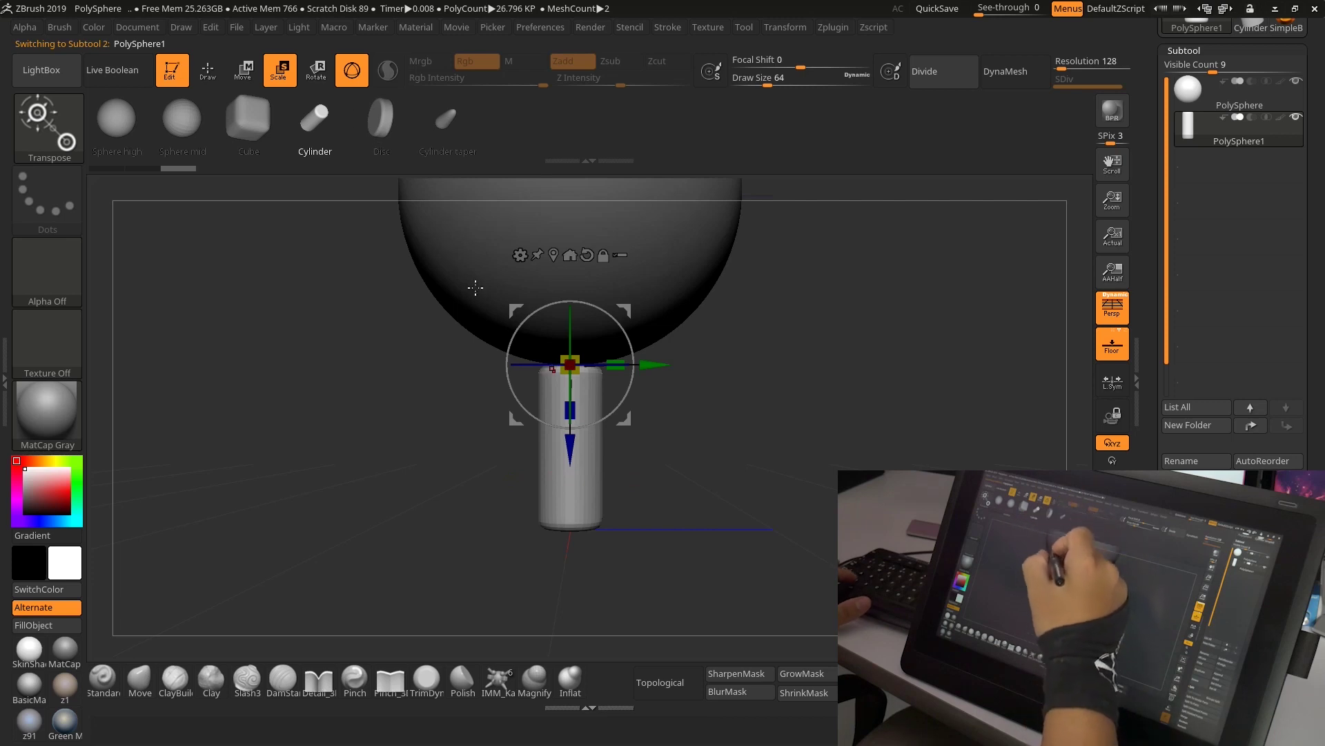
pyautogui.hotkey('ctrl', 'z')
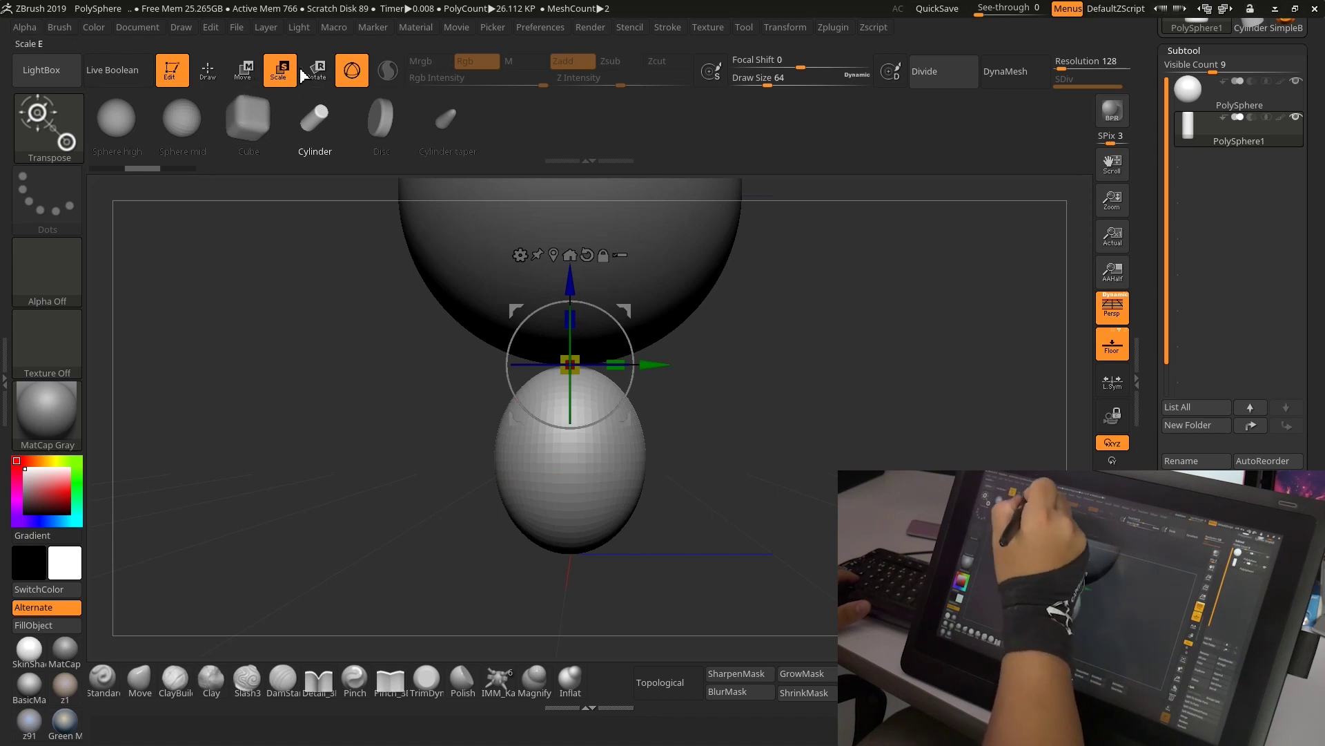
pyautogui.press('q')
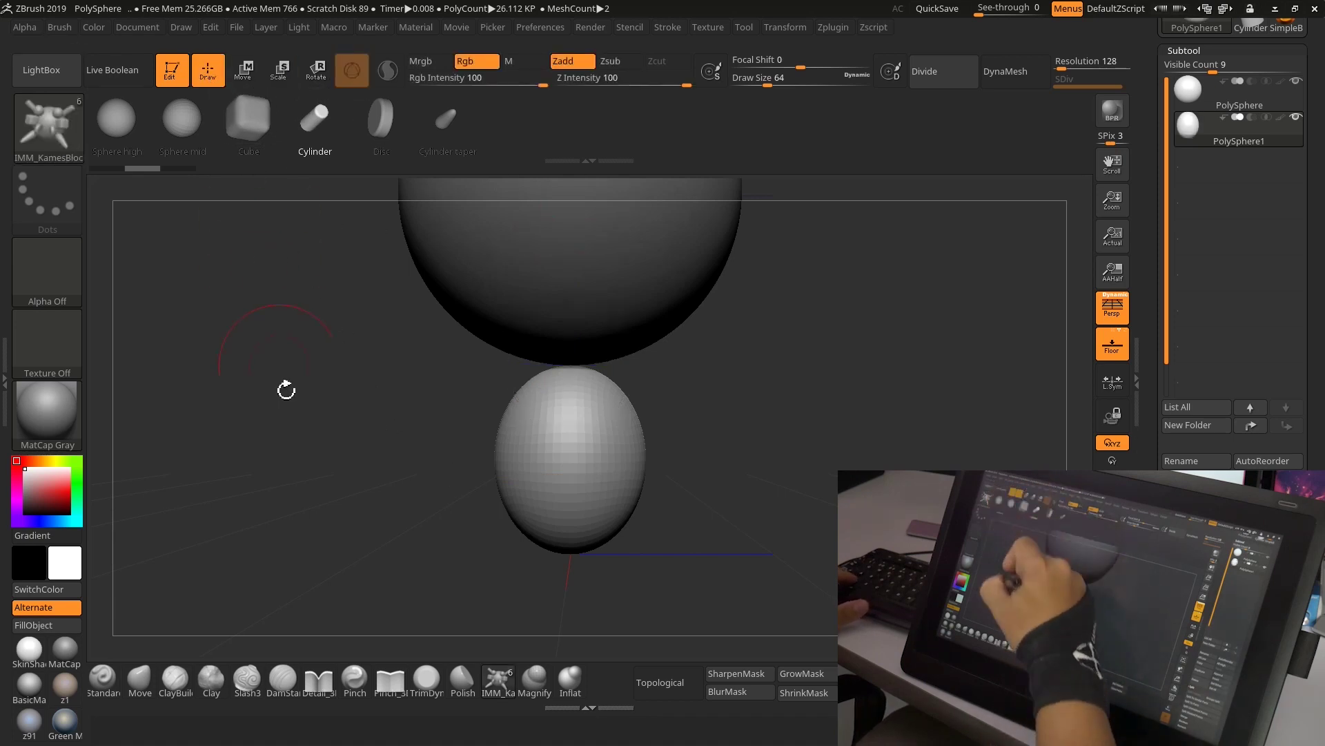
pyautogui.moveTo(774, 522); pyautogui.dragTo(790, 506)
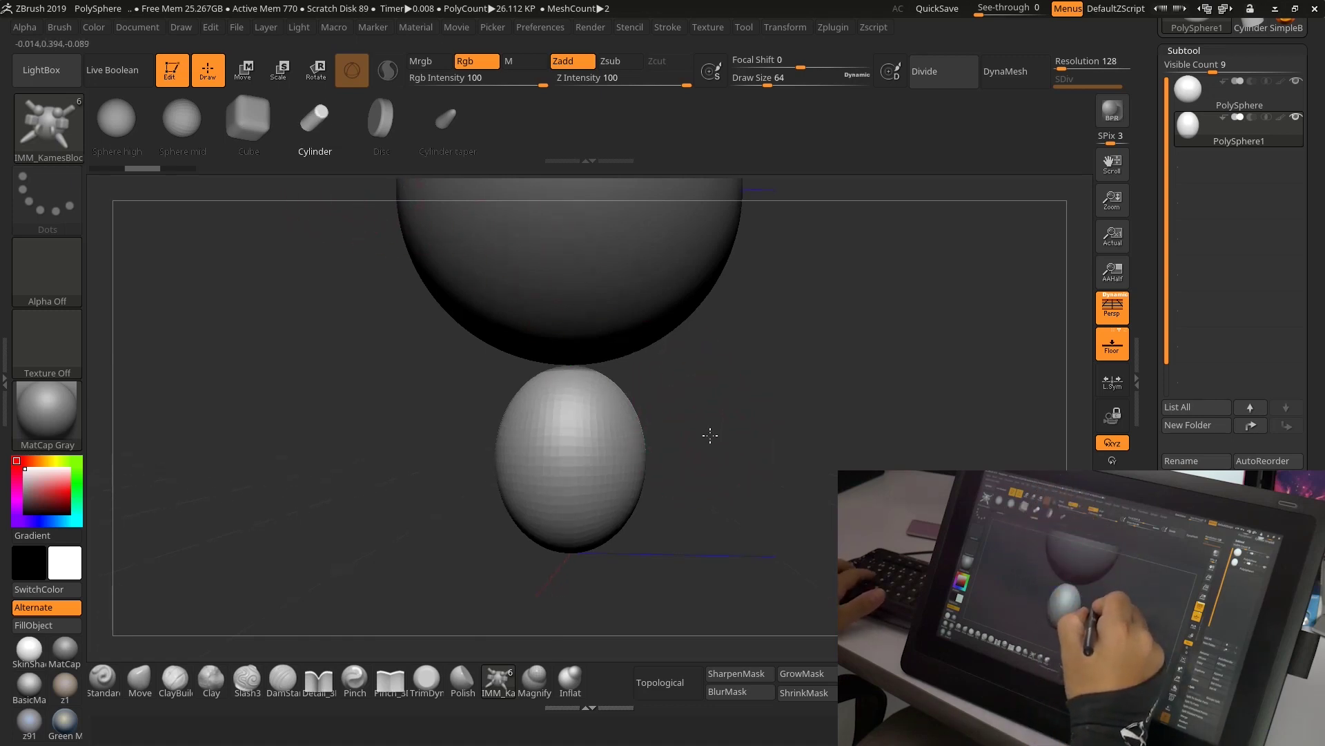
pyautogui.moveTo(715, 429); pyautogui.dragTo(682, 445)
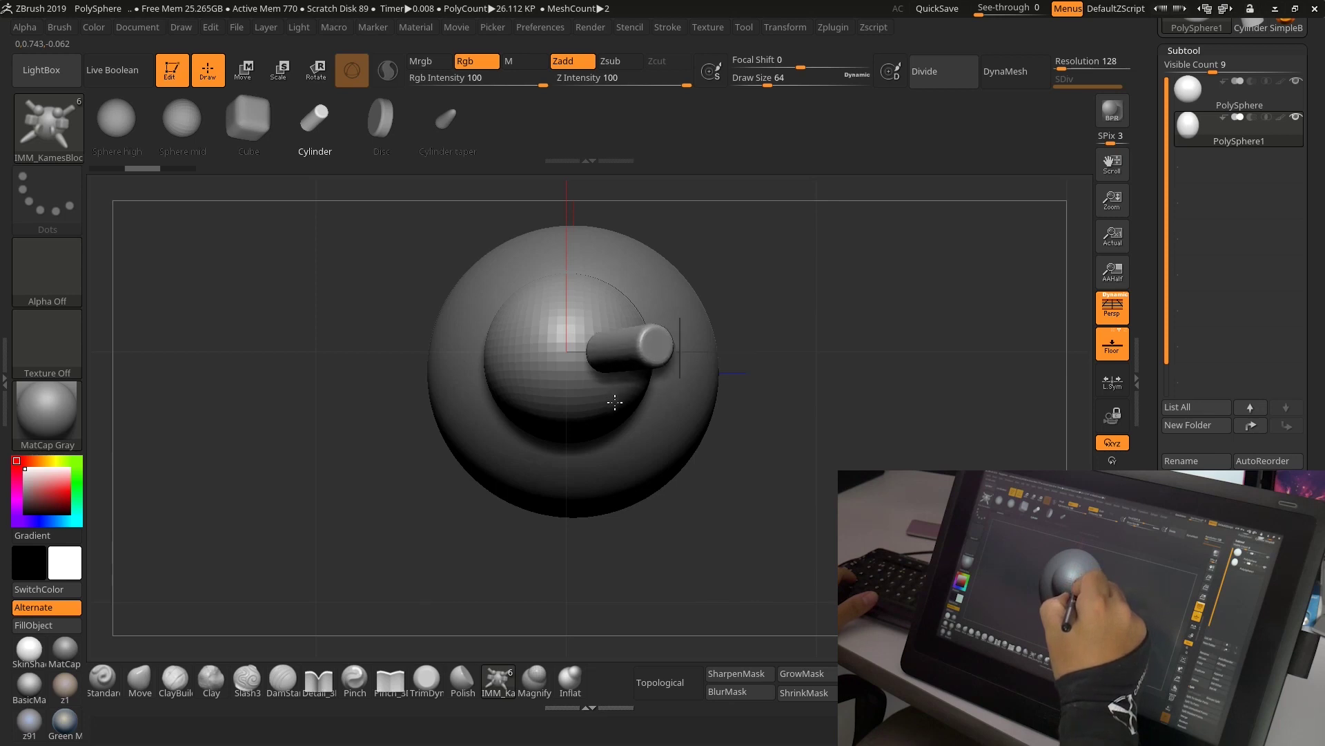
pyautogui.moveTo(617, 404)
pyautogui.mouseDown()
pyautogui.moveTo(813, 438)
pyautogui.moveTo(813, 508)
pyautogui.moveTo(769, 488)
pyautogui.moveTo(740, 503)
pyautogui.moveTo(745, 536)
pyautogui.moveTo(695, 544)
pyautogui.moveTo(794, 547)
pyautogui.moveTo(758, 543)
pyautogui.moveTo(745, 562)
pyautogui.mouseUp()
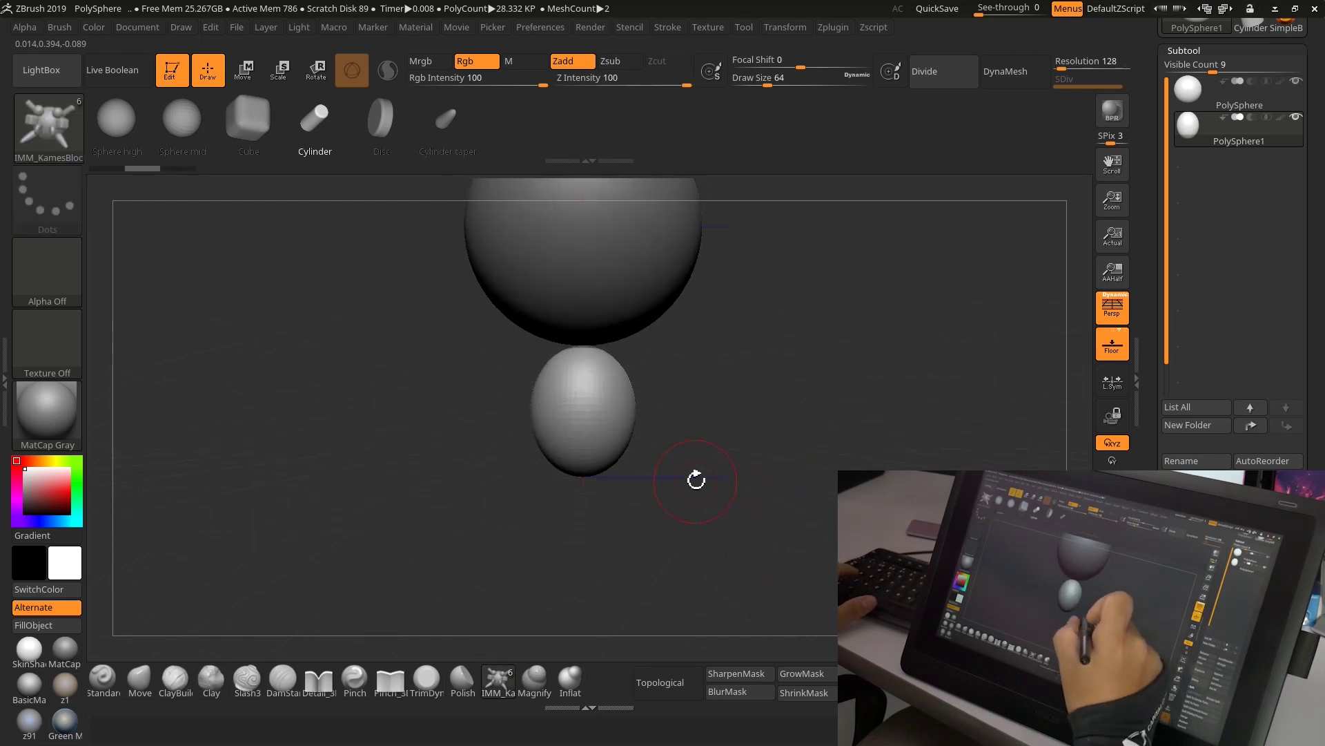
pyautogui.moveTo(704, 488)
pyautogui.mouseDown()
pyautogui.moveTo(663, 434)
pyautogui.moveTo(606, 444)
pyautogui.moveTo(636, 488)
pyautogui.moveTo(849, 365)
pyautogui.moveTo(843, 351)
pyautogui.mouseUp()
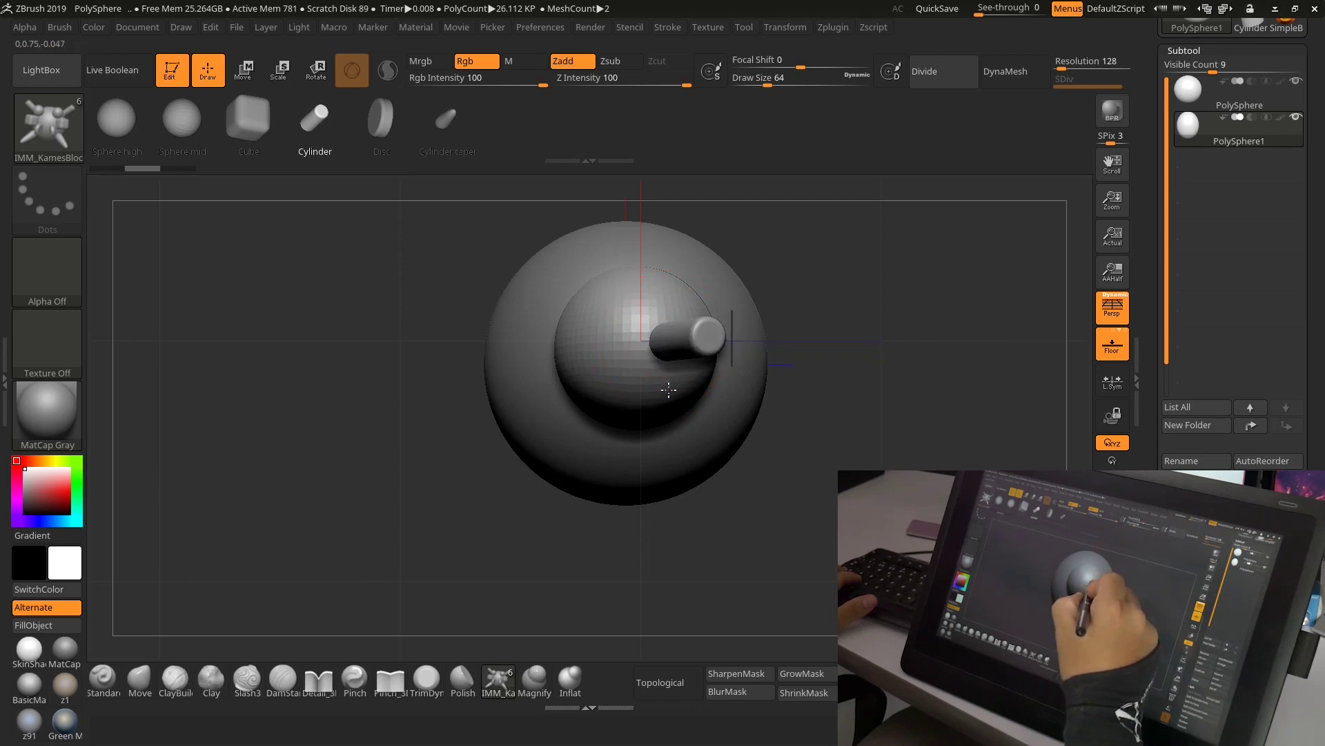
pyautogui.hotkey('ctrl', 'z')
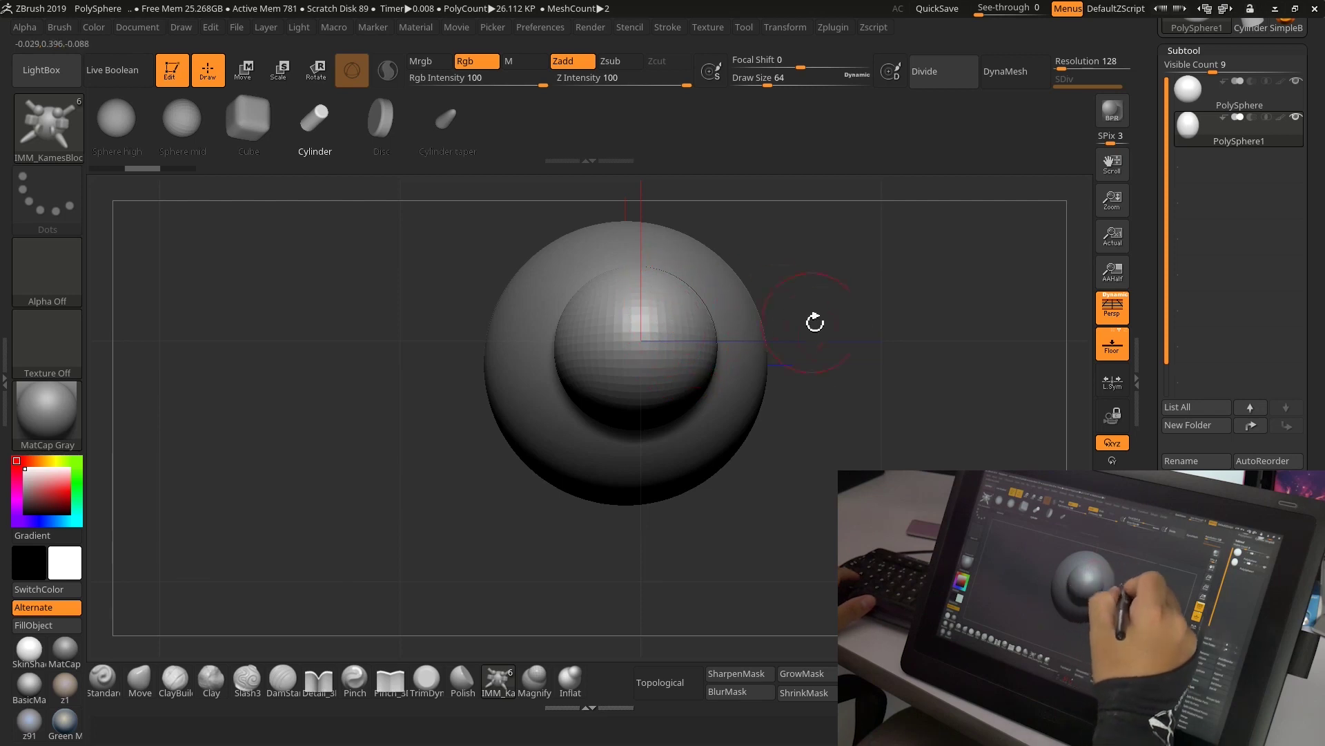
pyautogui.moveTo(814, 322)
pyautogui.mouseDown()
pyautogui.moveTo(784, 449)
pyautogui.moveTo(858, 370)
pyautogui.moveTo(821, 510)
pyautogui.moveTo(872, 458)
pyautogui.moveTo(784, 319)
pyautogui.moveTo(875, 320)
pyautogui.moveTo(738, 383)
pyautogui.moveTo(805, 414)
pyautogui.moveTo(752, 414)
pyautogui.moveTo(743, 449)
pyautogui.moveTo(781, 536)
pyautogui.moveTo(710, 482)
pyautogui.moveTo(722, 379)
pyautogui.moveTo(758, 399)
pyautogui.moveTo(769, 423)
pyautogui.moveTo(644, 272)
pyautogui.moveTo(659, 352)
pyautogui.moveTo(775, 509)
pyautogui.moveTo(781, 438)
pyautogui.moveTo(713, 476)
pyautogui.moveTo(734, 506)
pyautogui.mouseUp()
pyautogui.hotkey('ctrl', 'shift', 'z')
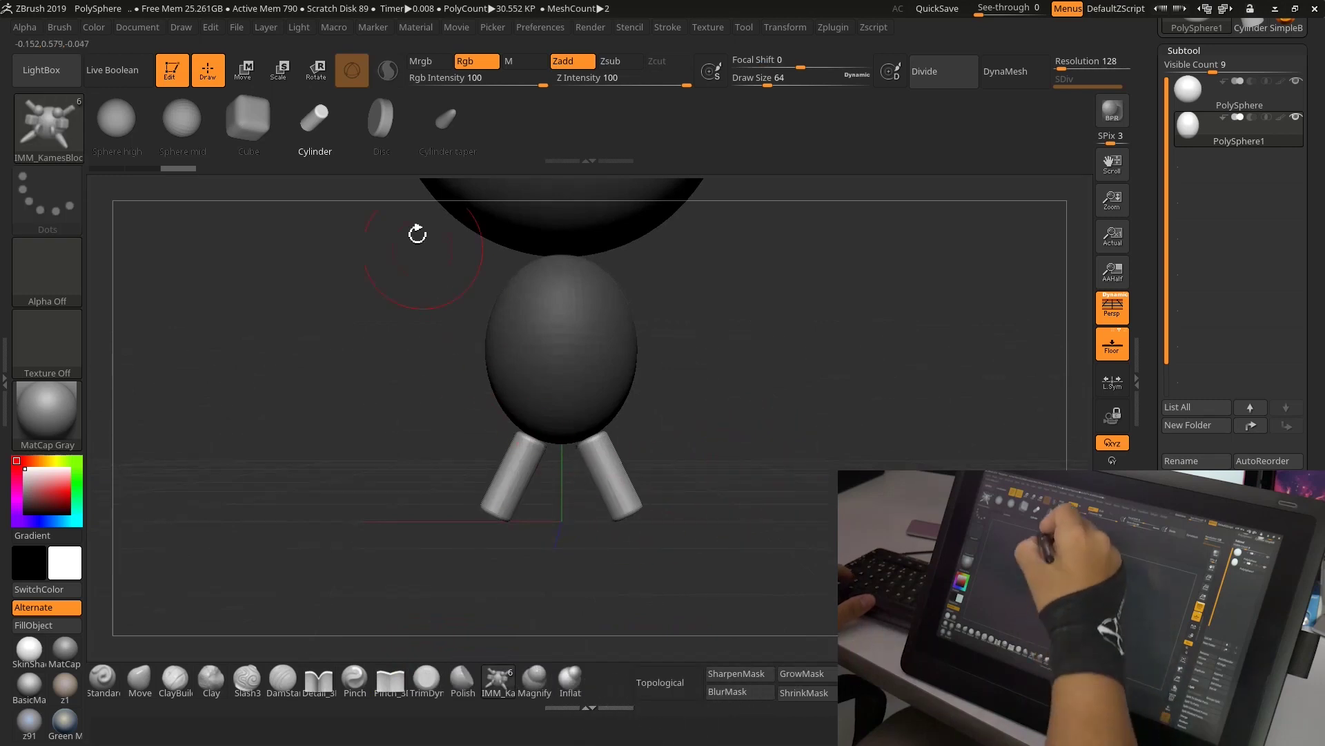
# Rotate the two cylinder legs into position with the Transpose gizmo.
pyautogui.click(281, 71)
pyautogui.moveTo(656, 430); pyautogui.dragTo(648, 357)
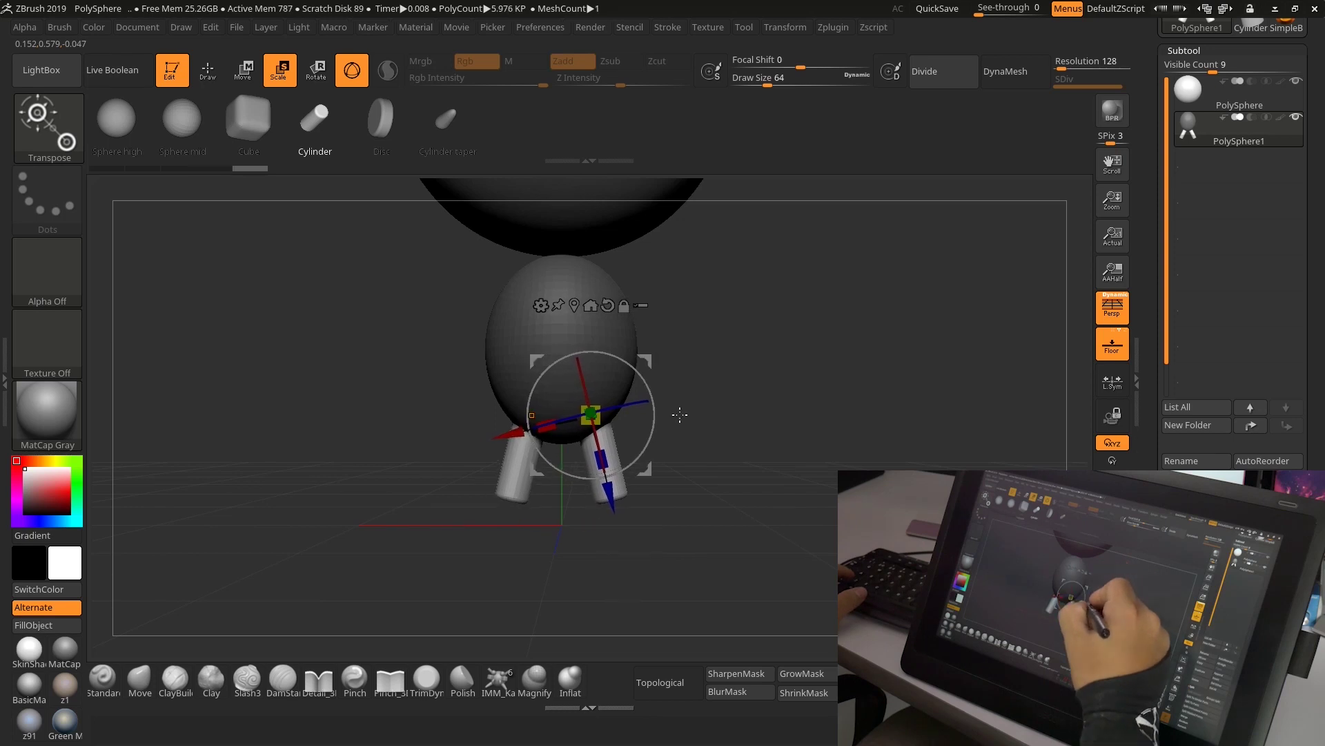
pyautogui.keyDown('shift'); pyautogui.moveTo(674, 412); pyautogui.dragTo(655, 359); pyautogui.keyUp('shift')
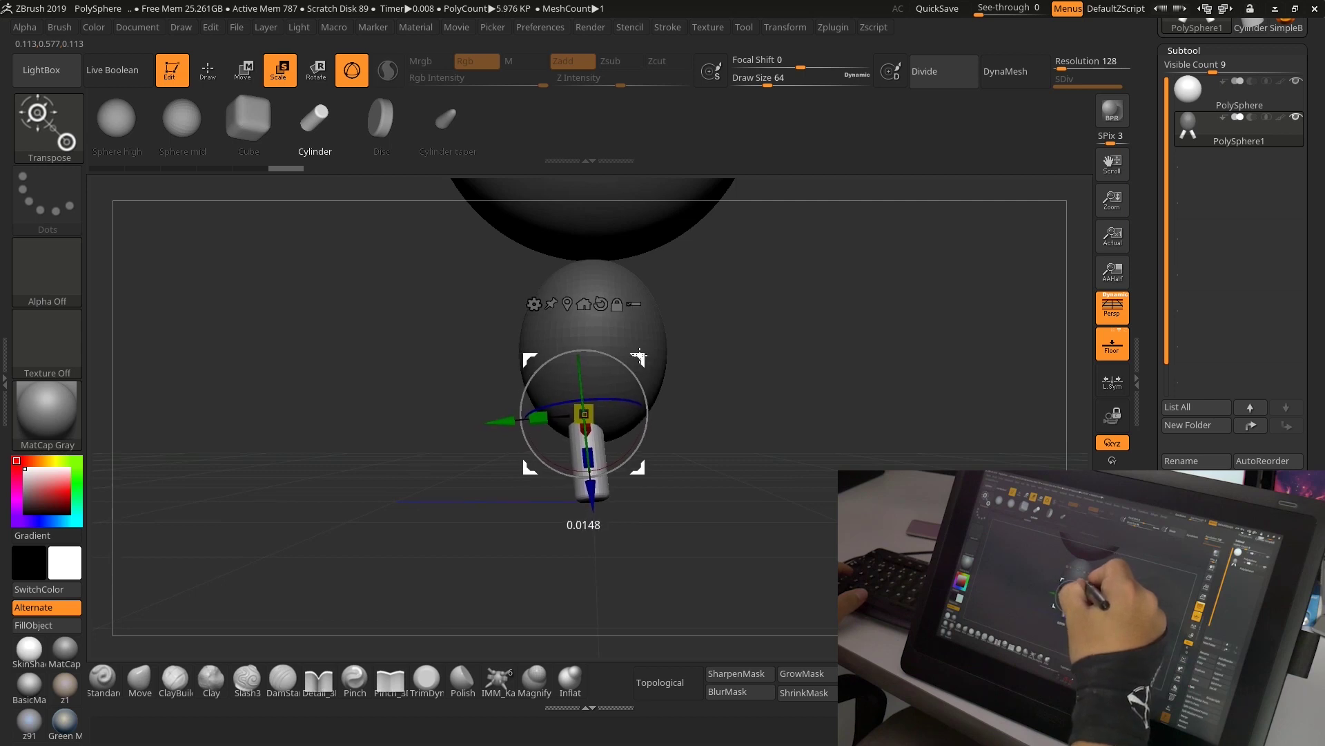
pyautogui.moveTo(704, 473)
pyautogui.mouseDown()
pyautogui.moveTo(746, 464)
pyautogui.moveTo(718, 479)
pyautogui.moveTo(744, 476)
pyautogui.moveTo(770, 453)
pyautogui.mouseUp()
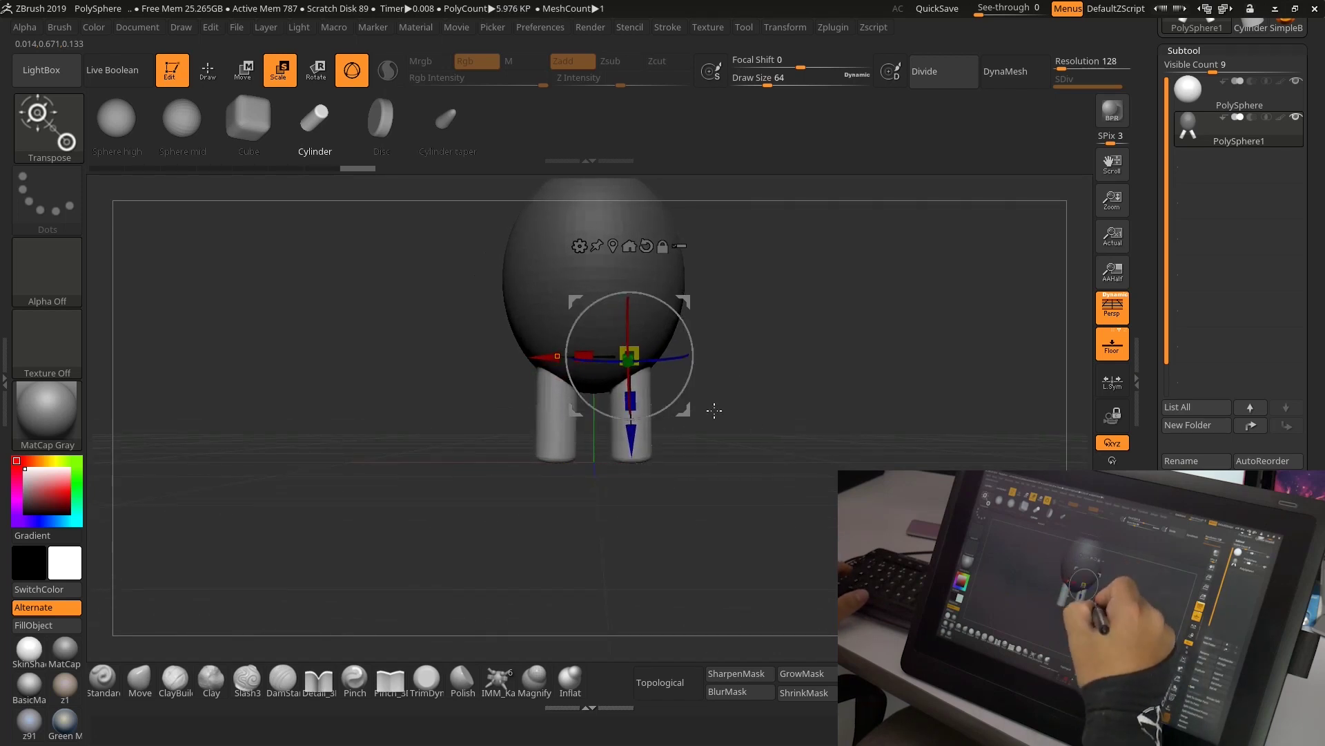
pyautogui.moveTo(685, 341); pyautogui.dragTo(679, 317)
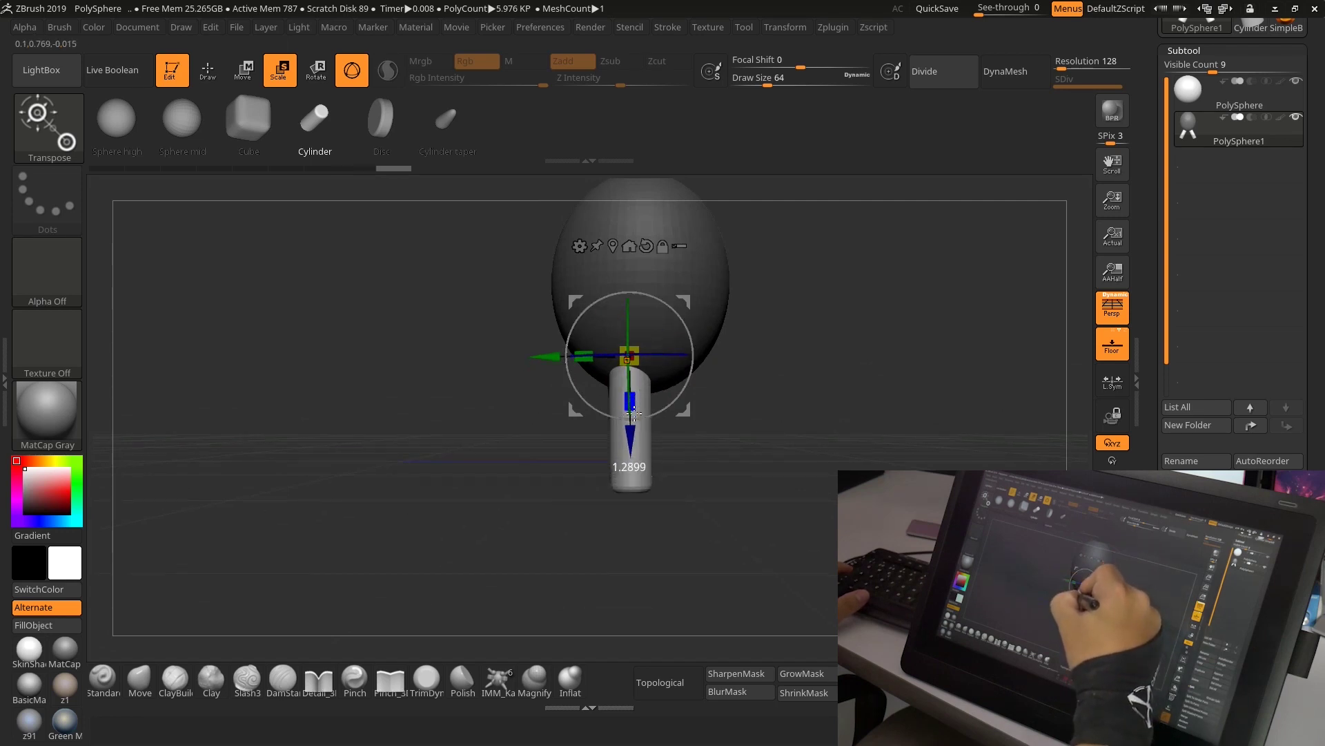
pyautogui.moveTo(755, 449)
pyautogui.mouseDown()
pyautogui.moveTo(690, 407)
pyautogui.moveTo(736, 416)
pyautogui.moveTo(825, 479)
pyautogui.moveTo(799, 518)
pyautogui.moveTo(806, 501)
pyautogui.moveTo(761, 497)
pyautogui.moveTo(766, 535)
pyautogui.moveTo(718, 532)
pyautogui.moveTo(769, 527)
pyautogui.moveTo(667, 485)
pyautogui.mouseUp()
pyautogui.moveTo(657, 394)
pyautogui.mouseDown()
pyautogui.moveTo(721, 506)
pyautogui.moveTo(799, 517)
pyautogui.moveTo(744, 504)
pyautogui.moveTo(748, 553)
pyautogui.moveTo(790, 472)
pyautogui.mouseUp()
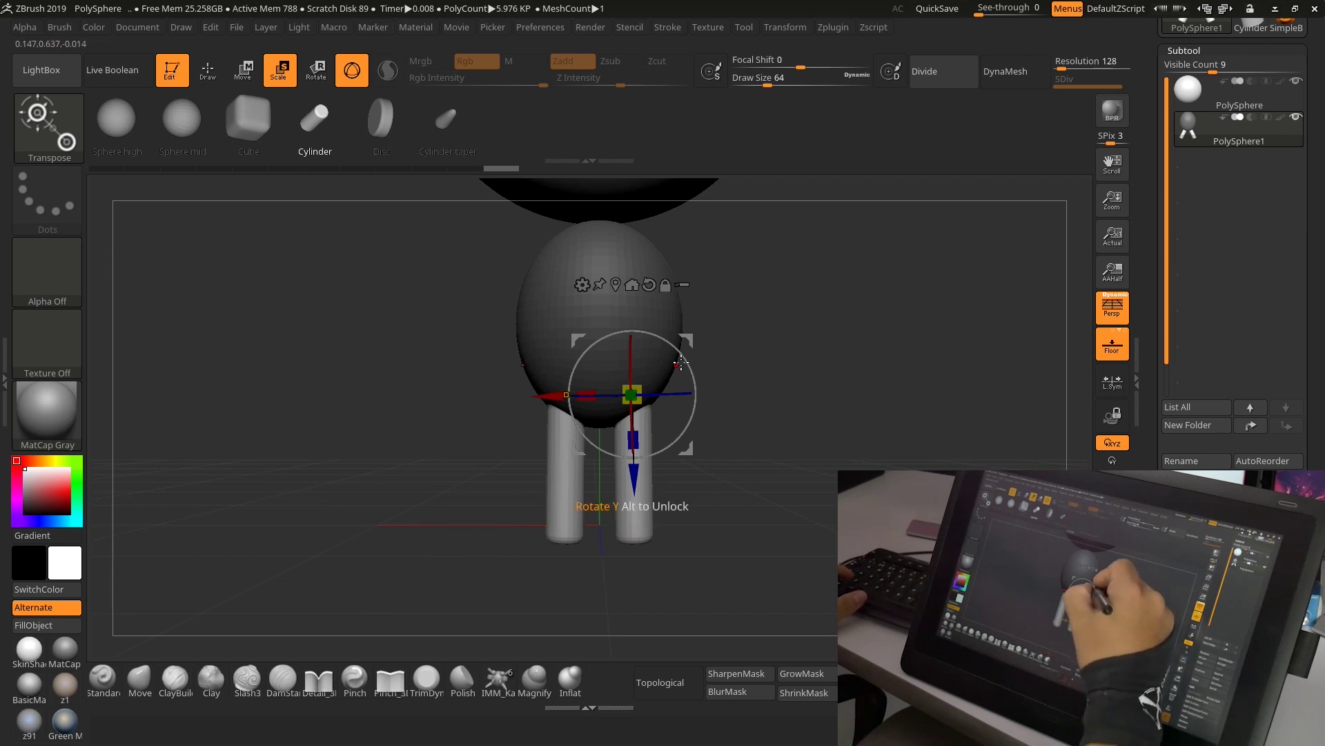
# Splay the legs outward and fine-tune their angle and size.
pyautogui.moveTo(689, 365); pyautogui.dragTo(684, 354)
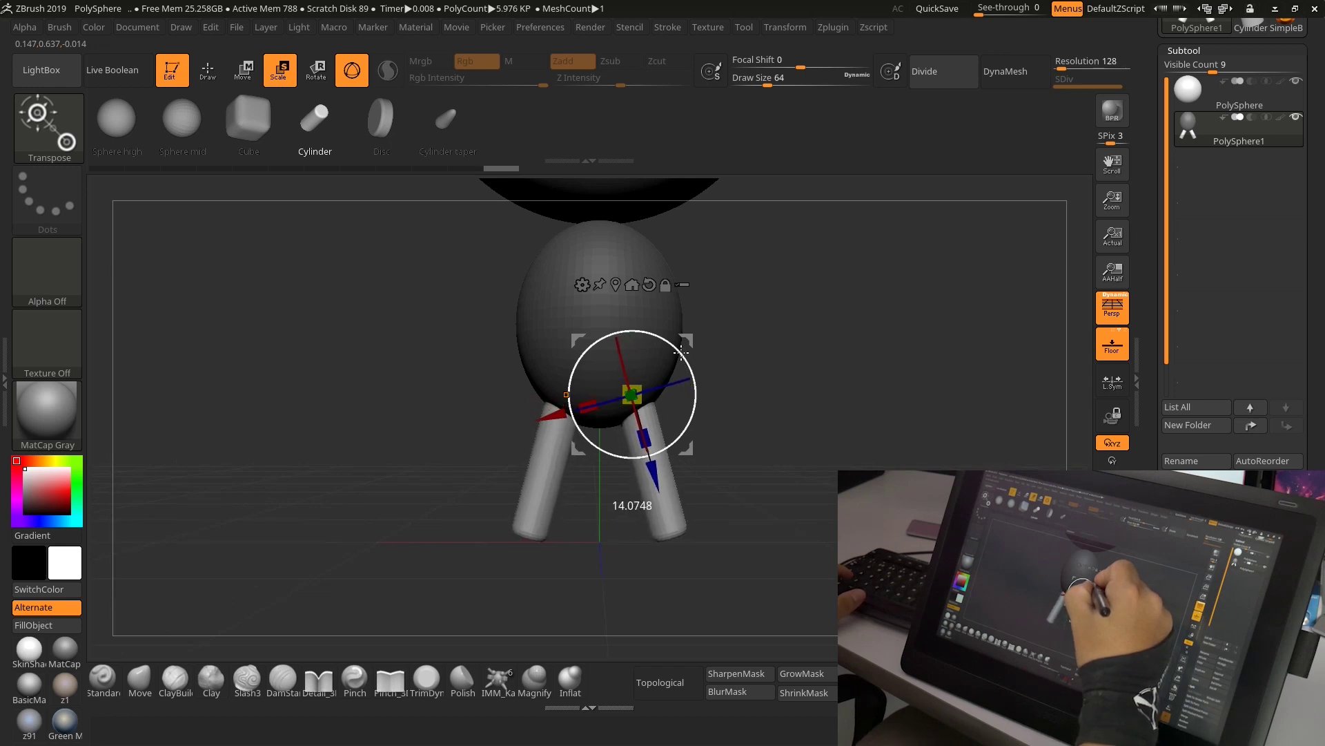
pyautogui.moveTo(689, 343); pyautogui.dragTo(738, 387)
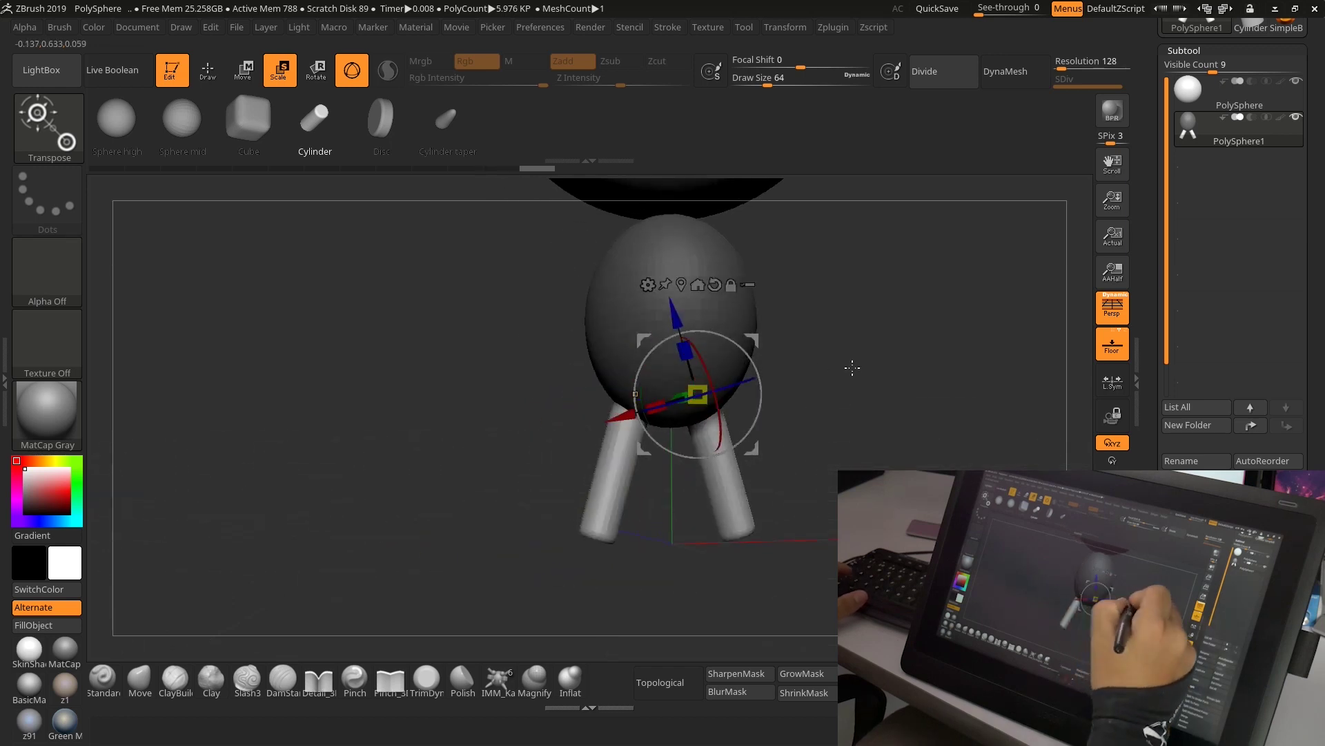
pyautogui.moveTo(850, 367)
pyautogui.mouseDown()
pyautogui.moveTo(905, 361)
pyautogui.moveTo(843, 423)
pyautogui.mouseUp()
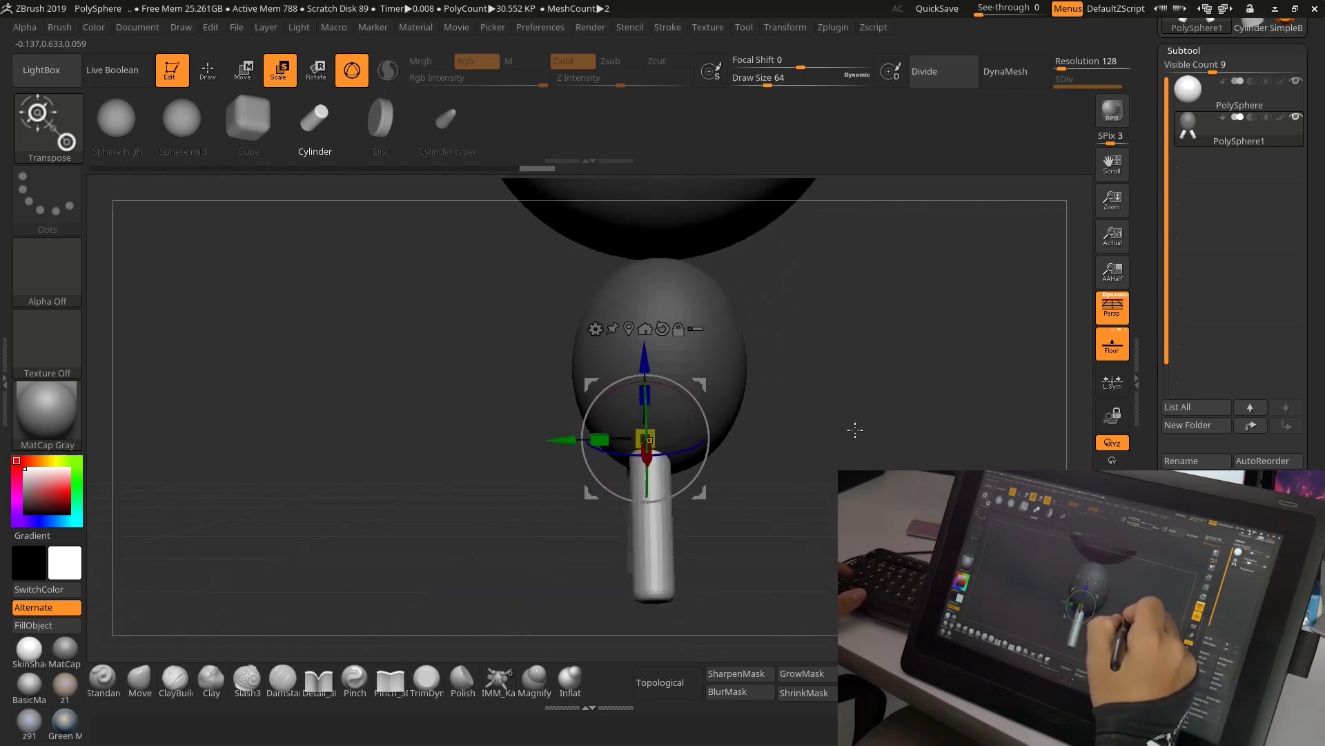
pyautogui.moveTo(699, 408); pyautogui.dragTo(693, 388)
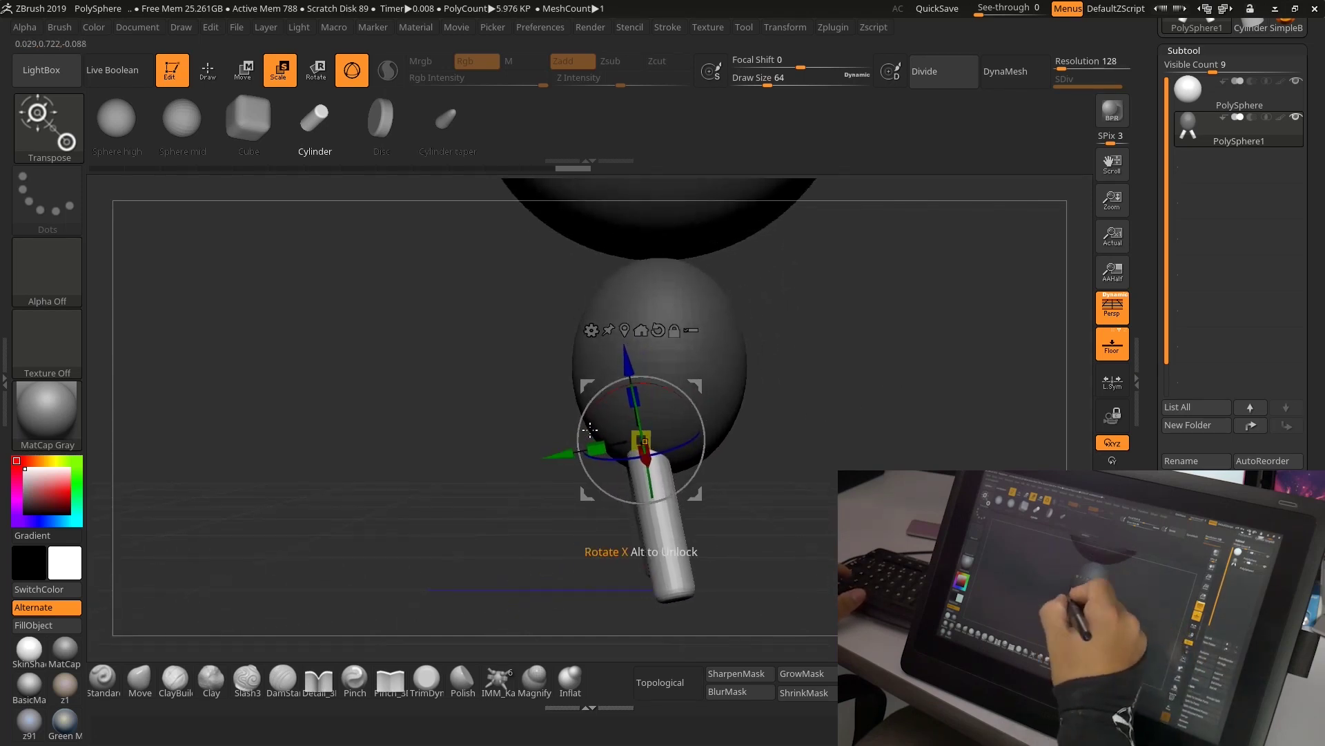
pyautogui.moveTo(696, 382); pyautogui.dragTo(695, 378)
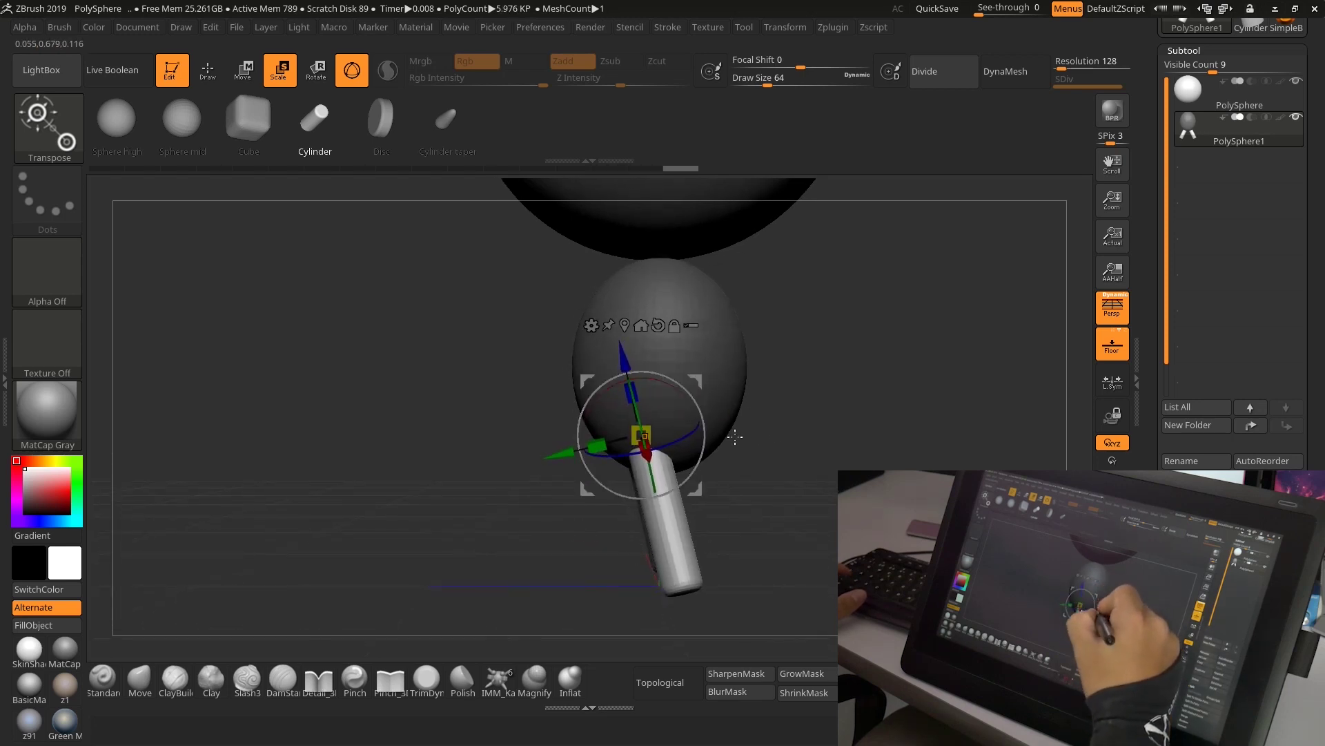
pyautogui.moveTo(735, 436)
pyautogui.mouseDown()
pyautogui.moveTo(794, 483)
pyautogui.moveTo(761, 575)
pyautogui.mouseUp()
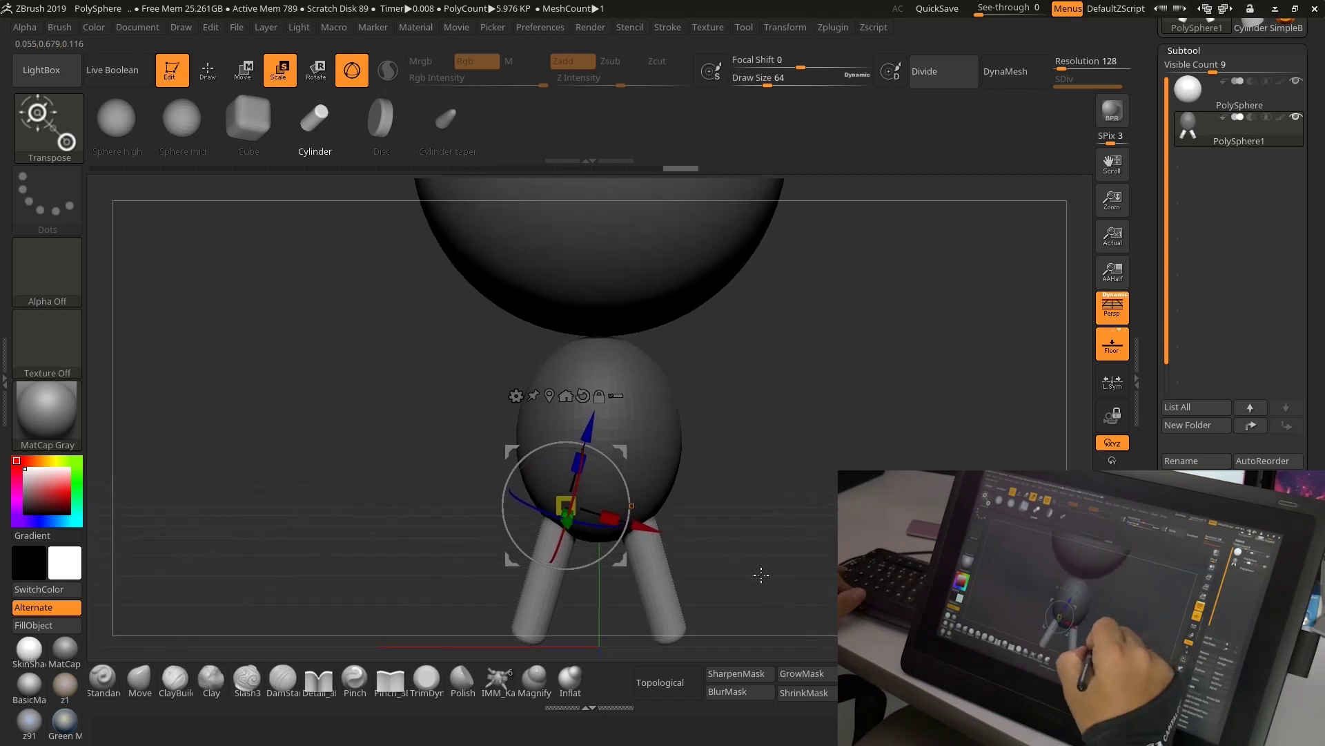
pyautogui.keyDown('alt'); pyautogui.moveTo(793, 527); pyautogui.dragTo(793, 449); pyautogui.keyUp('alt')
# Split the legs into their own subtool, PolySphere2, and return to Draw mode.
pyautogui.click(1209, 110)
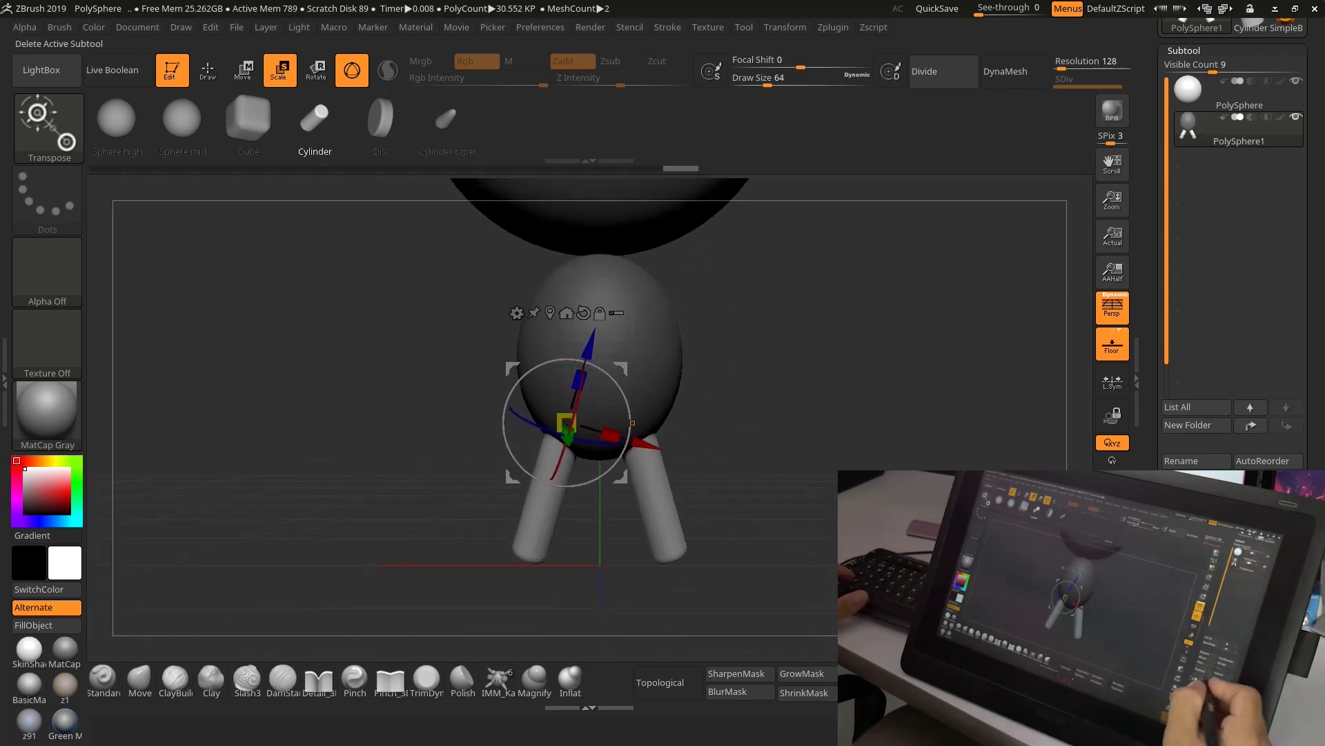
pyautogui.moveTo(1215, 632); pyautogui.dragTo(1215, 391)
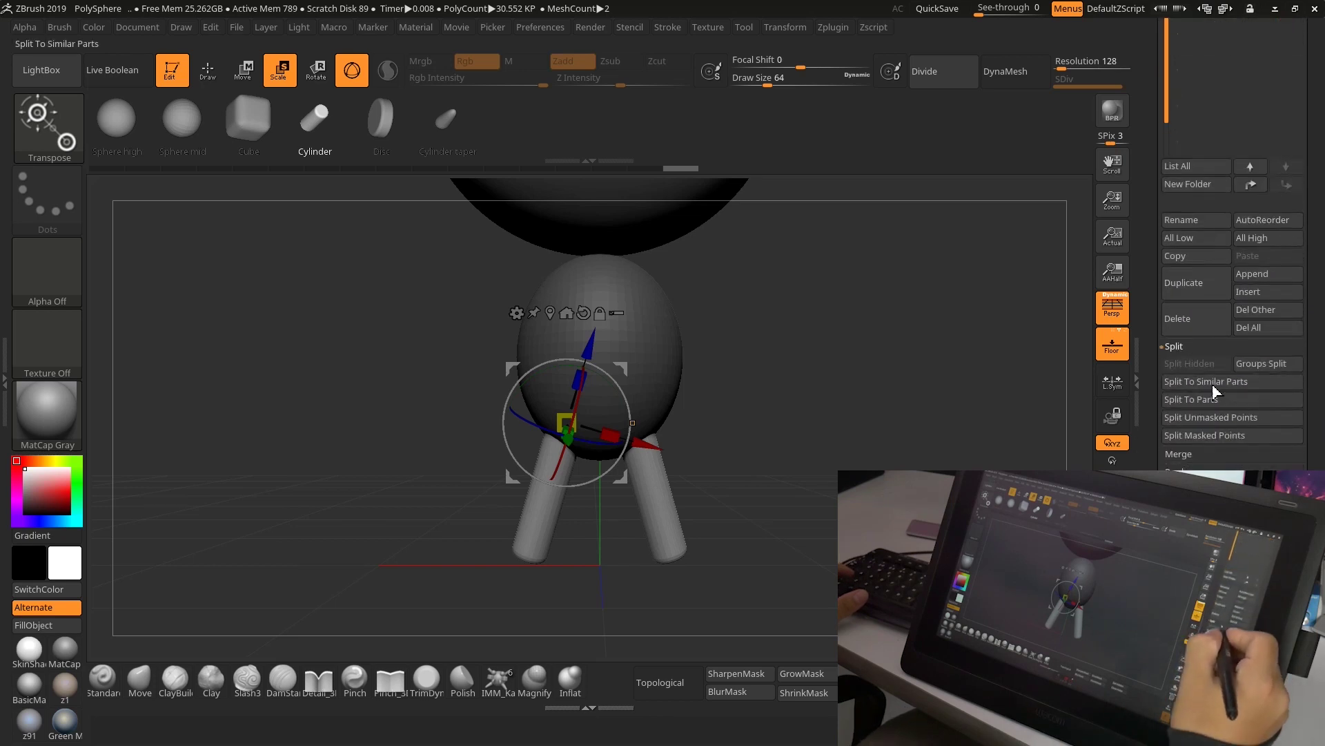
pyautogui.click(1209, 415)
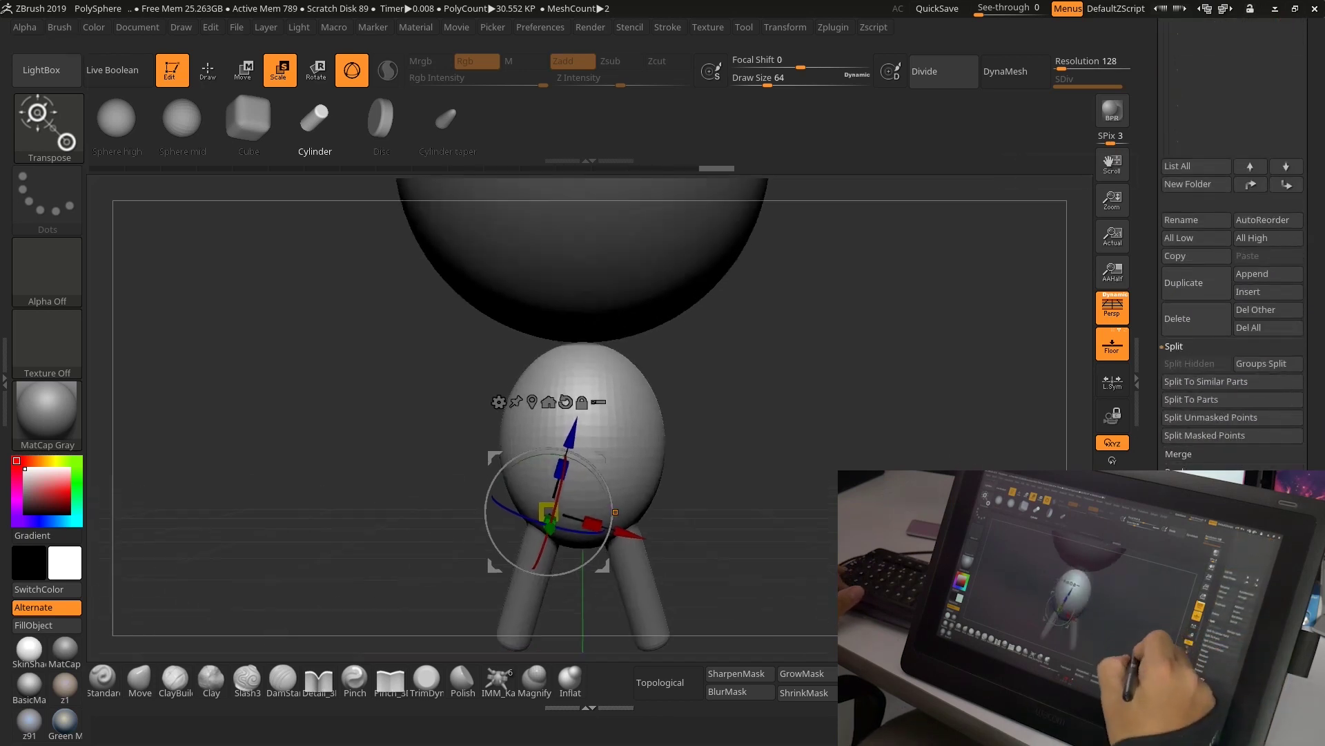
pyautogui.moveTo(1306, 131)
pyautogui.mouseDown()
pyautogui.moveTo(1307, 180)
pyautogui.moveTo(1223, 293)
pyautogui.mouseUp()
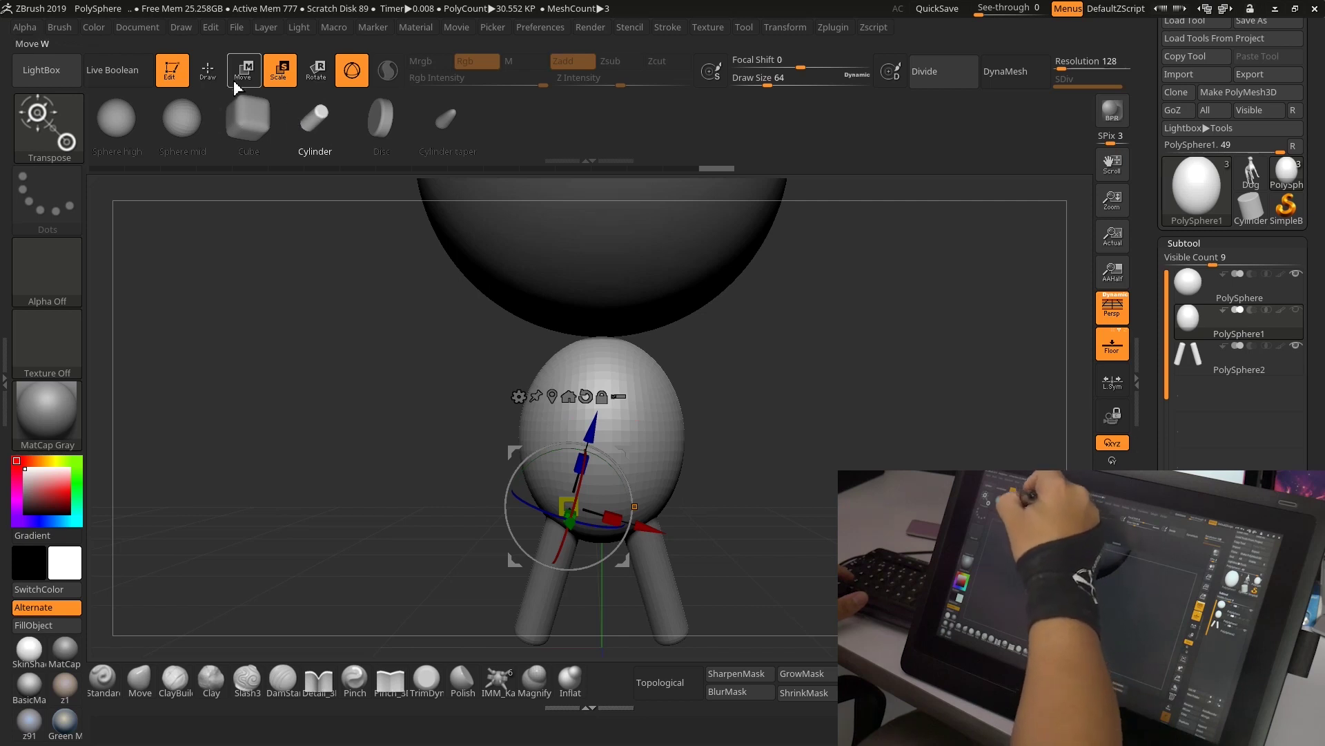
pyautogui.press('q')
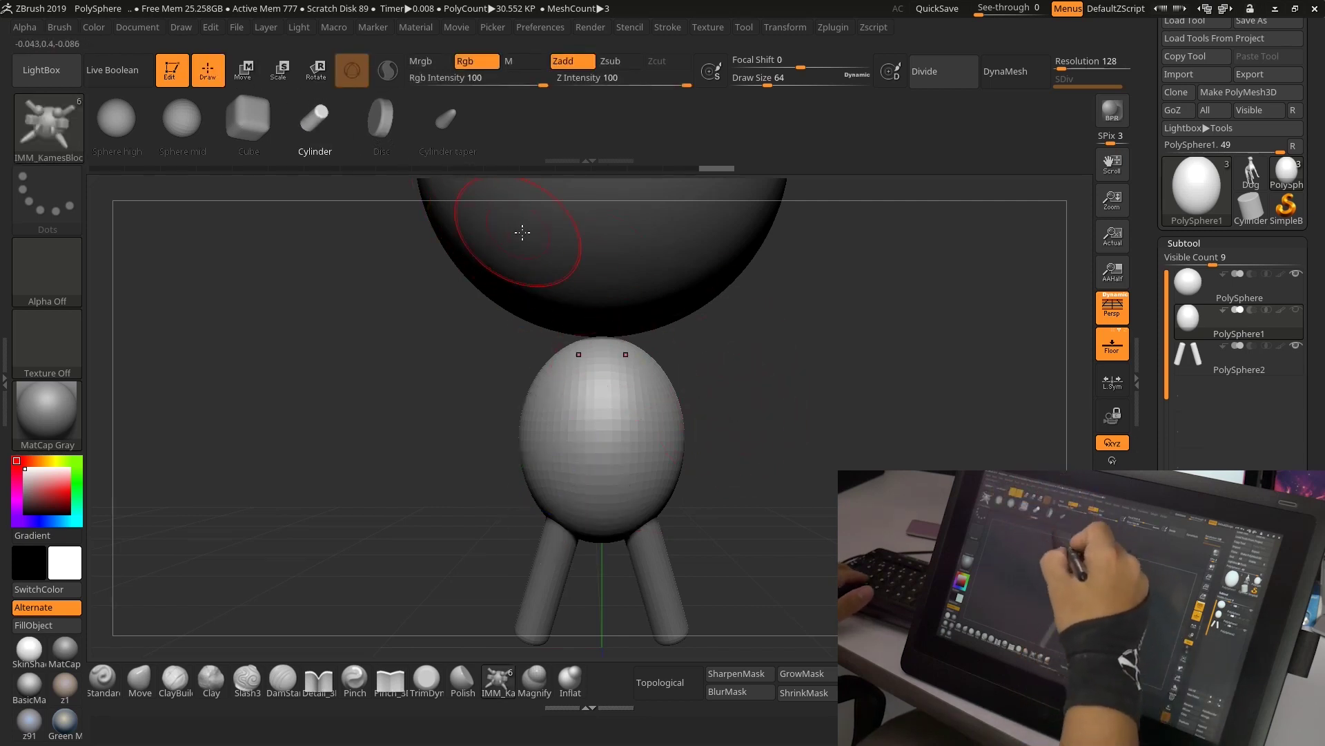
# Turn perspective off and level both arms horizontally with the Transpose gizmo.
pyautogui.moveTo(766, 359); pyautogui.dragTo(749, 399)
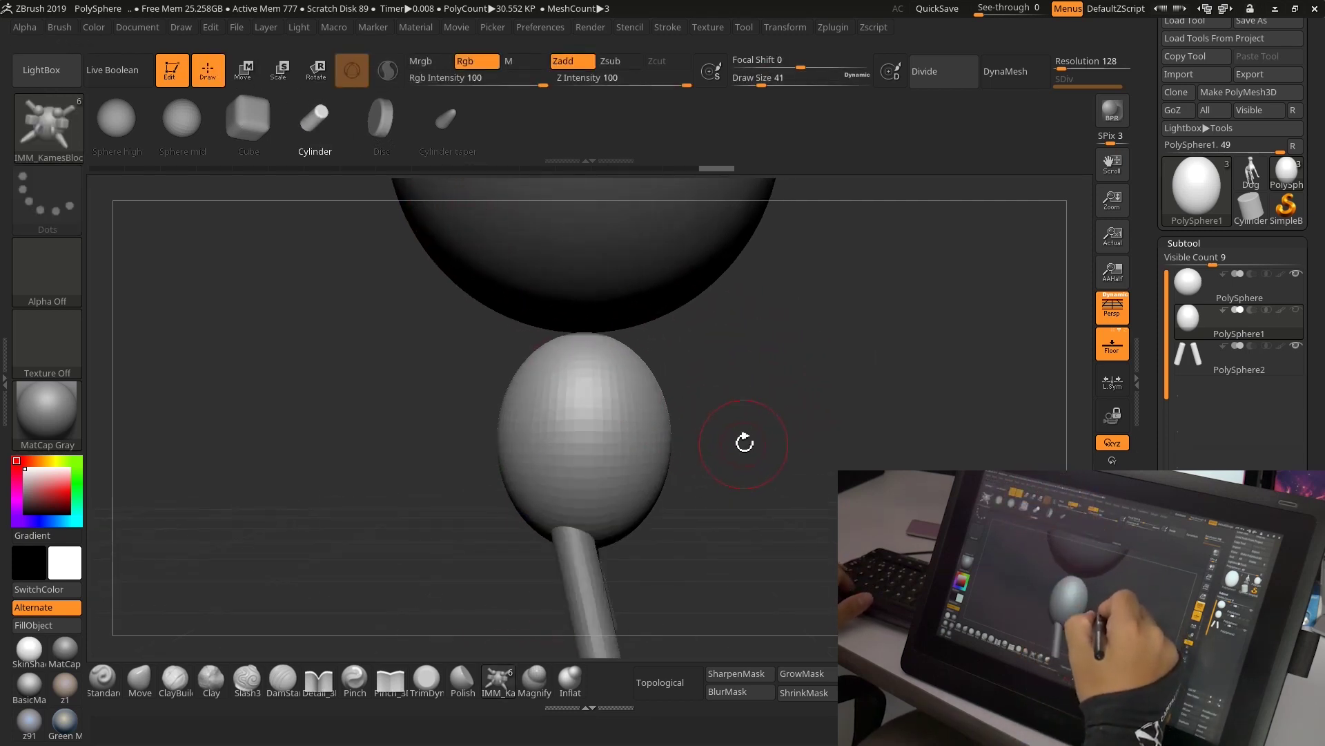
pyautogui.press('p')
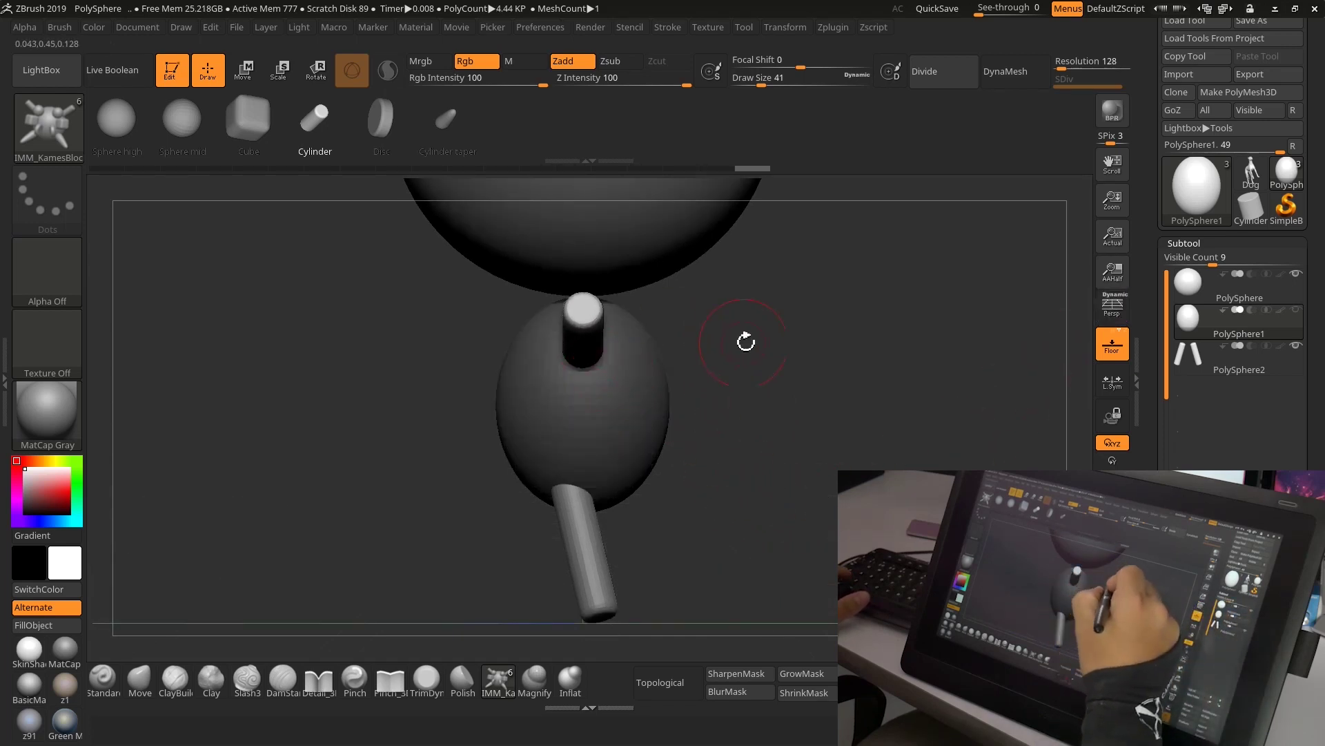
pyautogui.moveTo(745, 341)
pyautogui.mouseDown()
pyautogui.moveTo(805, 341)
pyautogui.moveTo(805, 405)
pyautogui.mouseUp()
pyautogui.click(283, 82)
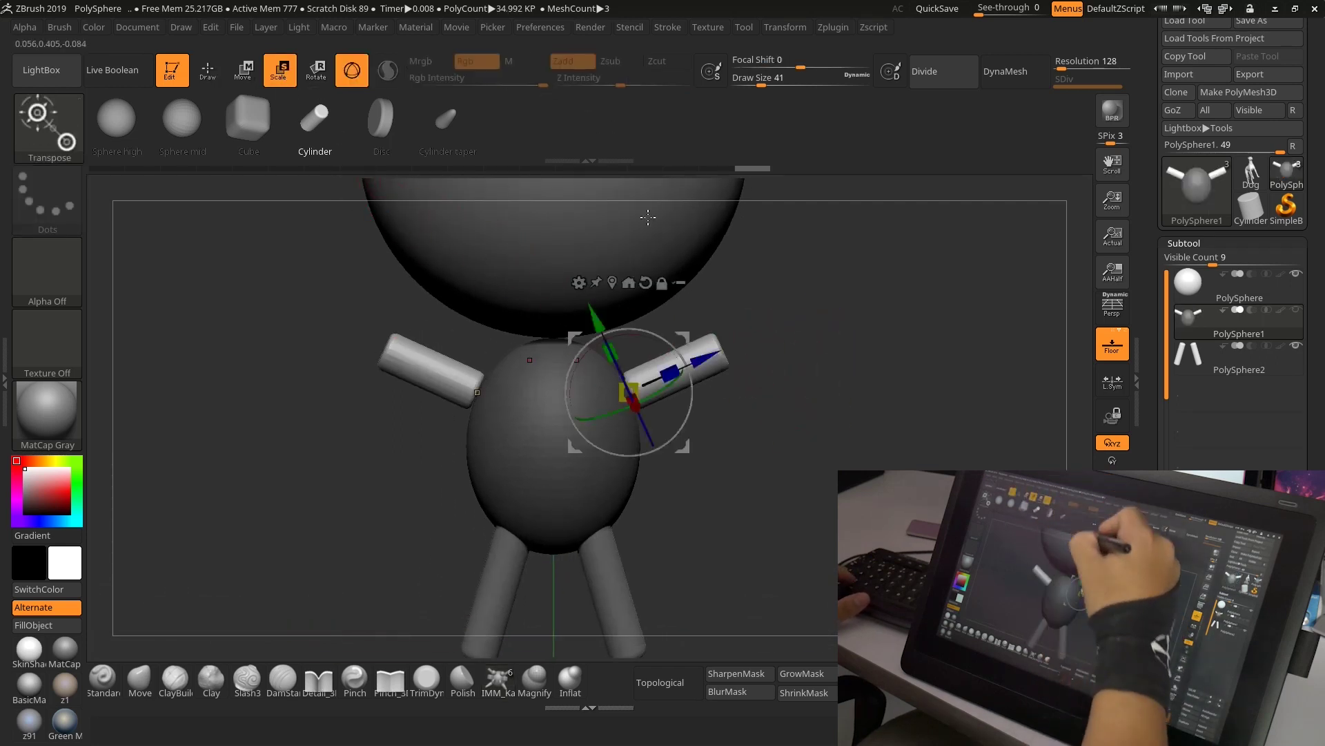
pyautogui.moveTo(677, 343)
pyautogui.mouseDown()
pyautogui.moveTo(716, 479)
pyautogui.moveTo(760, 419)
pyautogui.mouseUp()
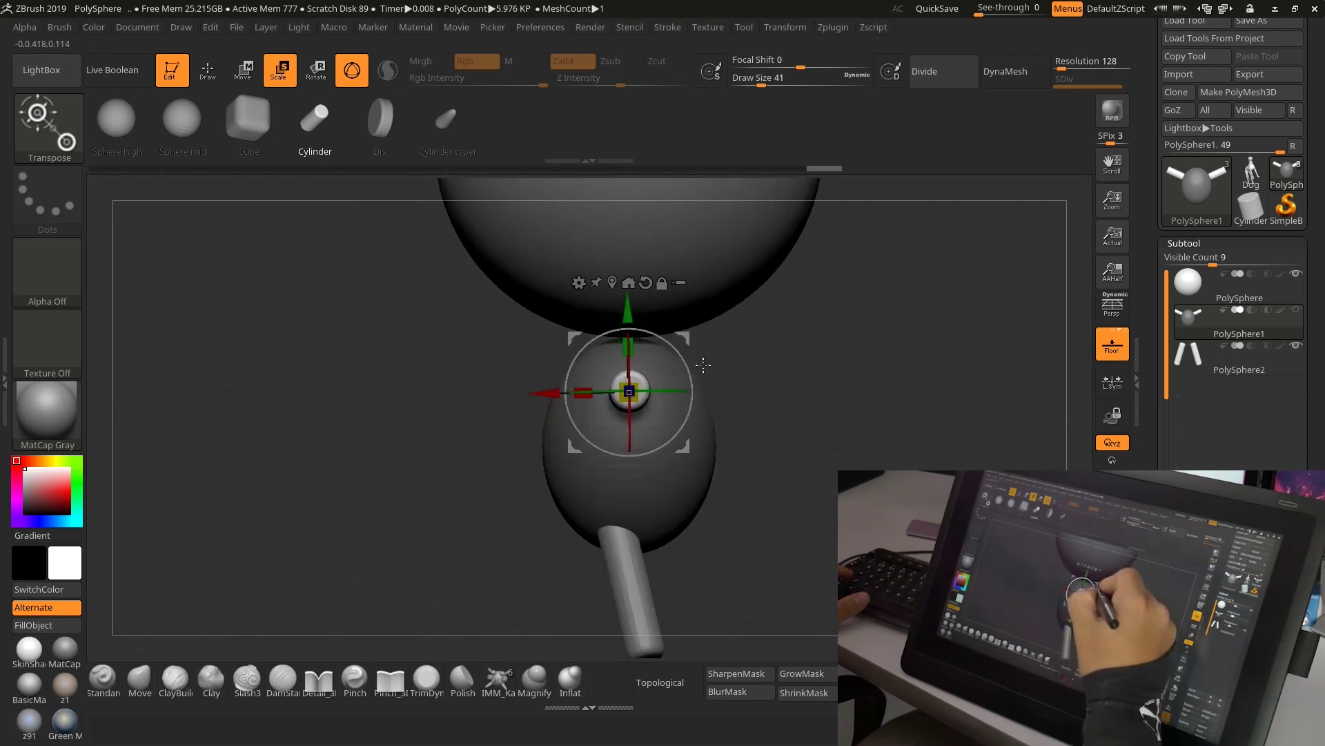
pyautogui.moveTo(703, 364); pyautogui.dragTo(858, 390)
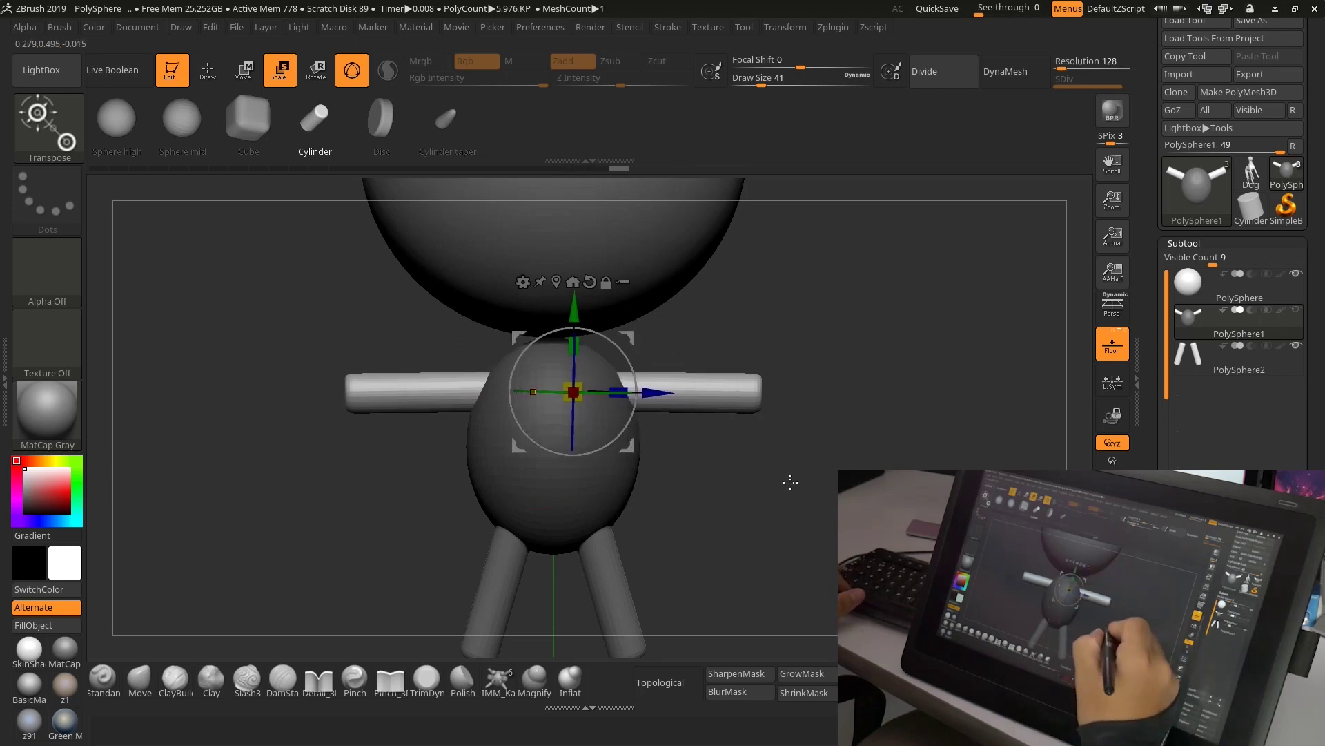
# Rotate both arms downward around the shoulder pivot and fine-tune their angle.
pyautogui.moveTo(619, 356); pyautogui.dragTo(631, 387)
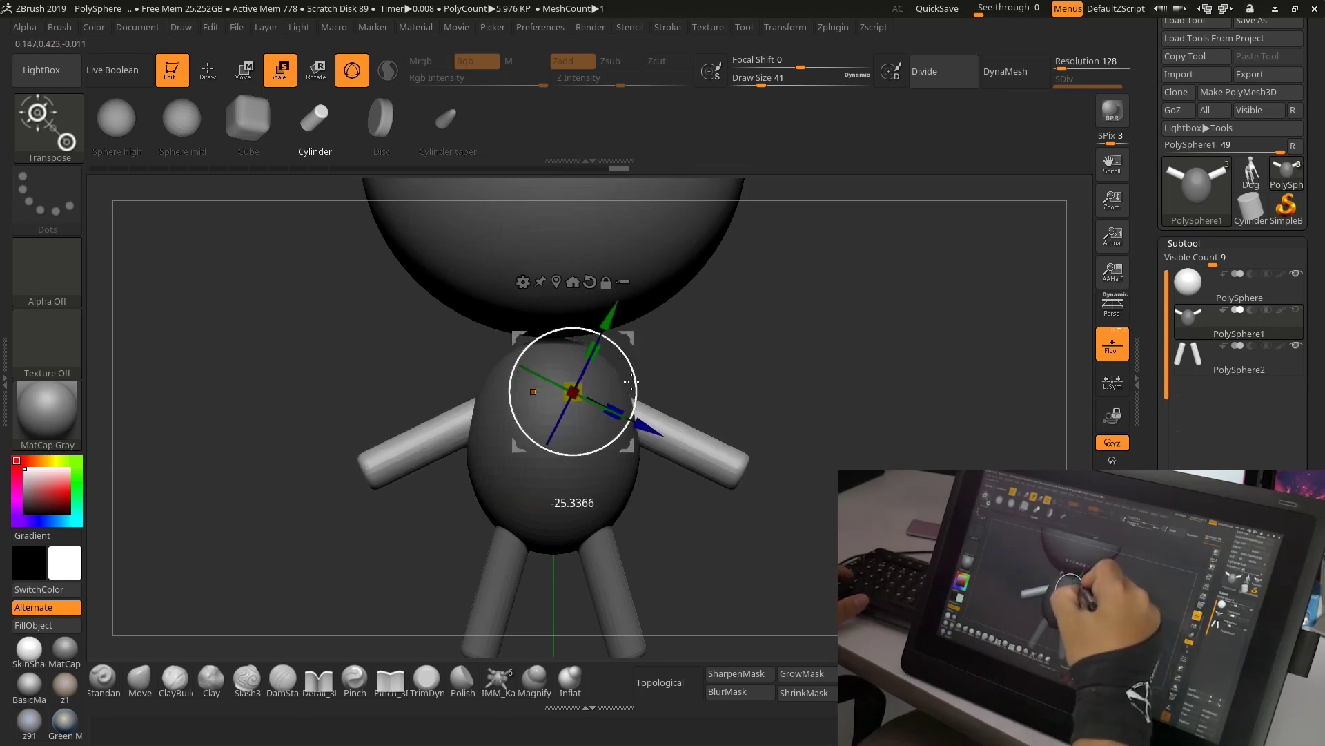
pyautogui.moveTo(629, 335)
pyautogui.mouseDown()
pyautogui.moveTo(629, 304)
pyautogui.moveTo(617, 314)
pyautogui.moveTo(748, 524)
pyautogui.moveTo(689, 535)
pyautogui.moveTo(778, 512)
pyautogui.moveTo(616, 330)
pyautogui.mouseUp()
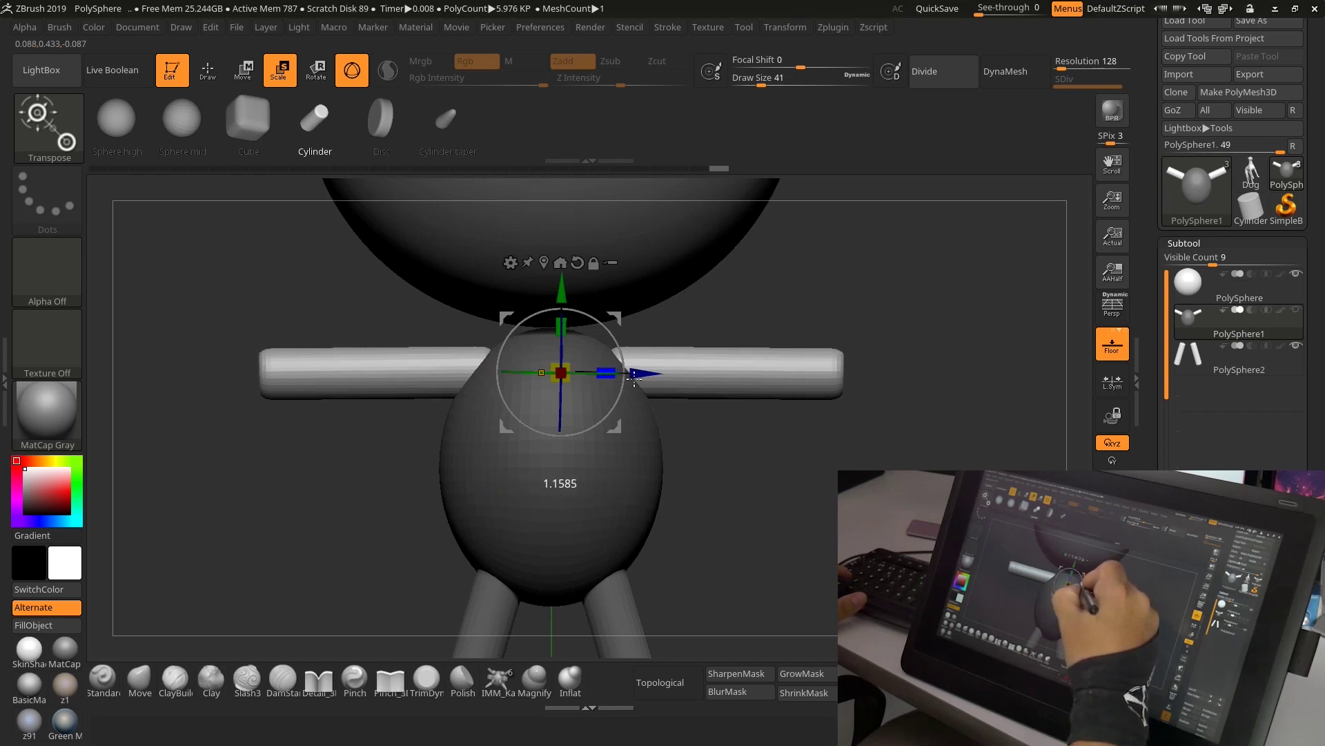
pyautogui.moveTo(636, 353)
pyautogui.mouseDown()
pyautogui.moveTo(617, 317)
pyautogui.moveTo(608, 325)
pyautogui.mouseUp()
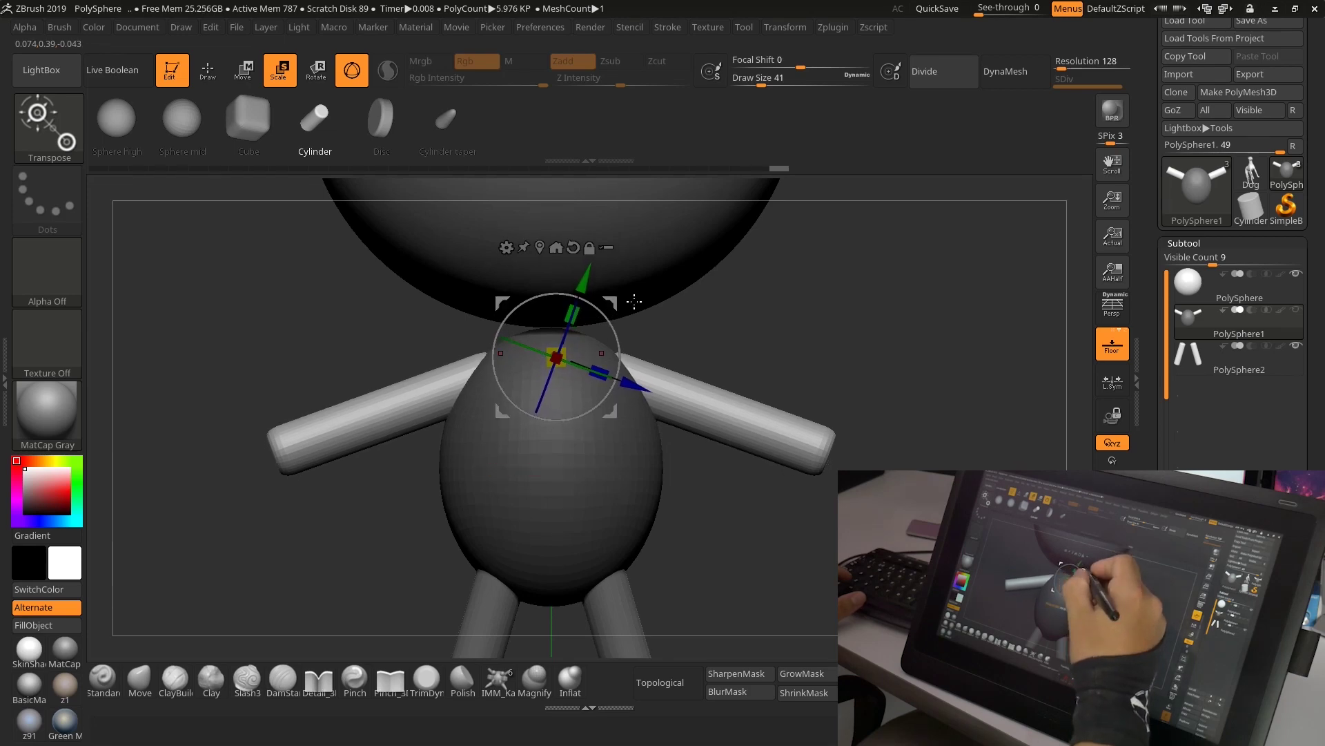
pyautogui.moveTo(753, 524)
pyautogui.mouseDown()
pyautogui.moveTo(792, 541)
pyautogui.moveTo(769, 524)
pyautogui.moveTo(802, 479)
pyautogui.mouseUp()
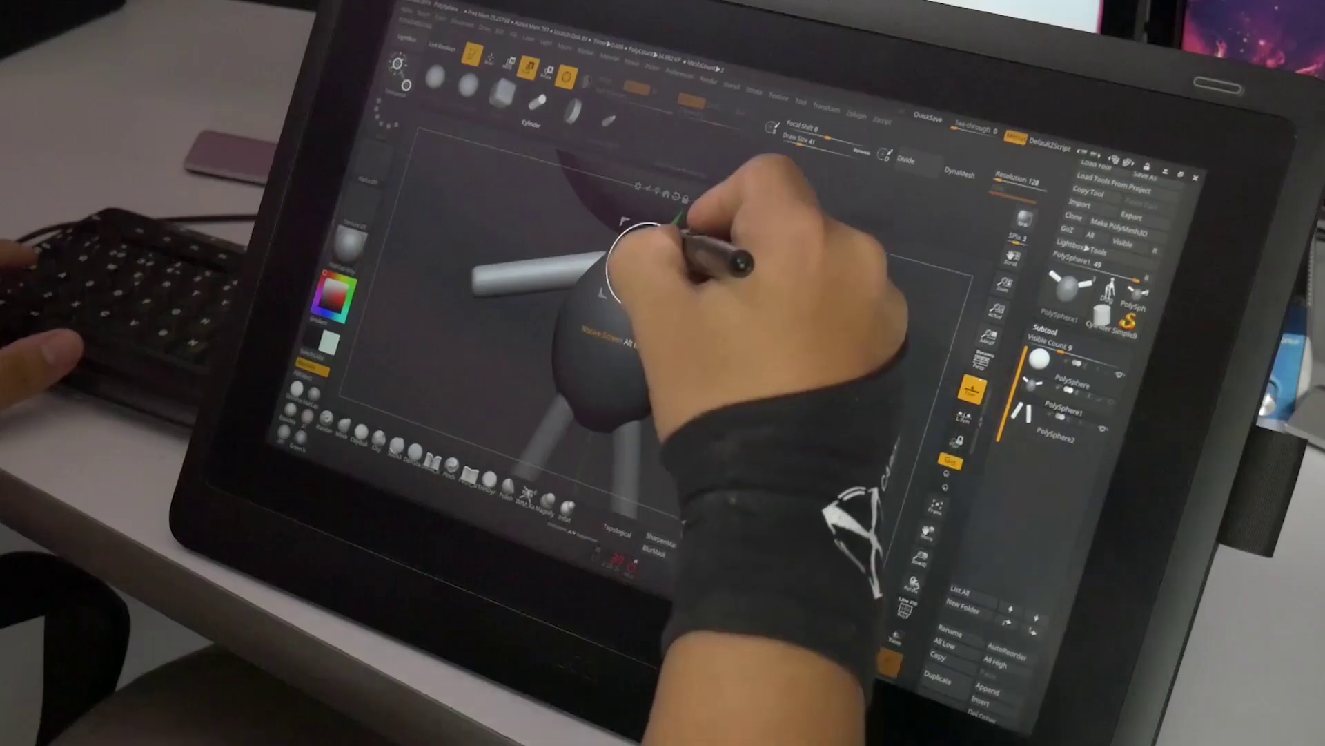
pyautogui.moveTo(695, 250); pyautogui.dragTo(681, 205)
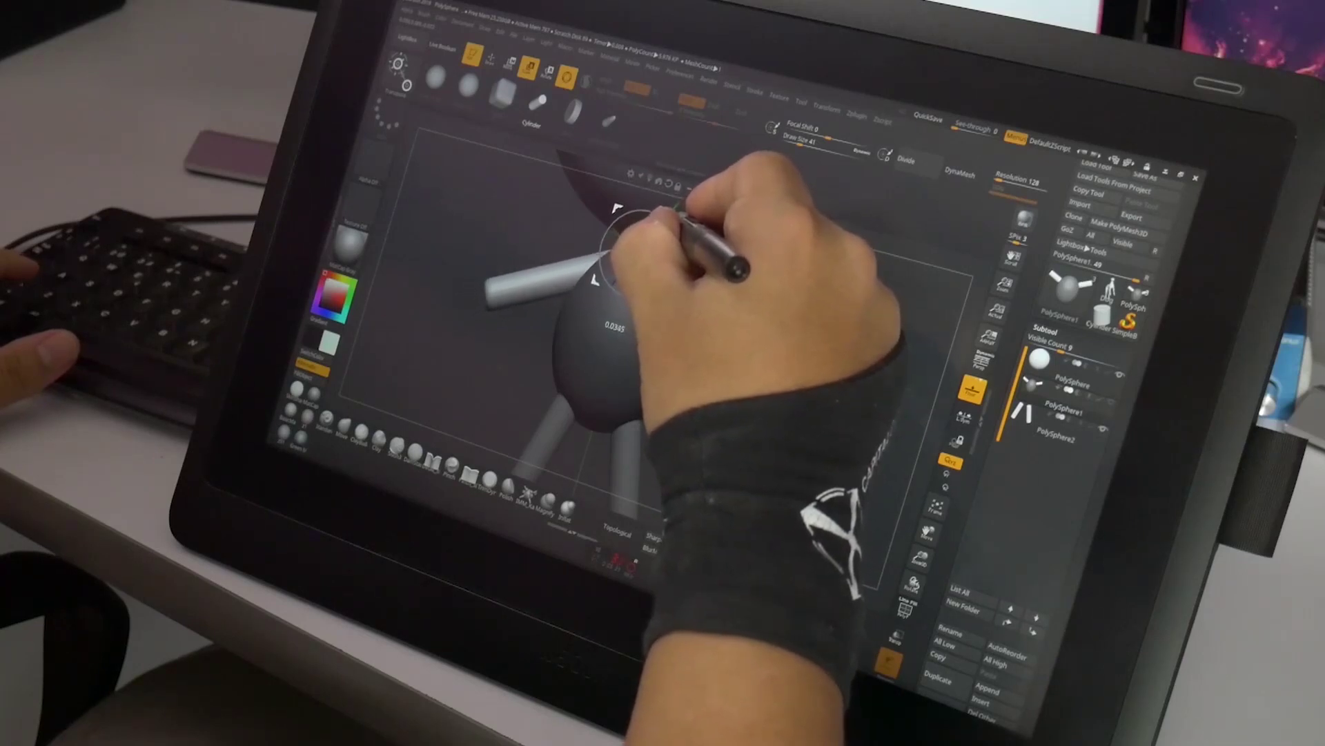
# Split the arms off into their own subtool, PolySphere2_1, and select it.
pyautogui.moveTo(787, 483)
pyautogui.mouseDown()
pyautogui.moveTo(725, 444)
pyautogui.moveTo(732, 483)
pyautogui.mouseUp()
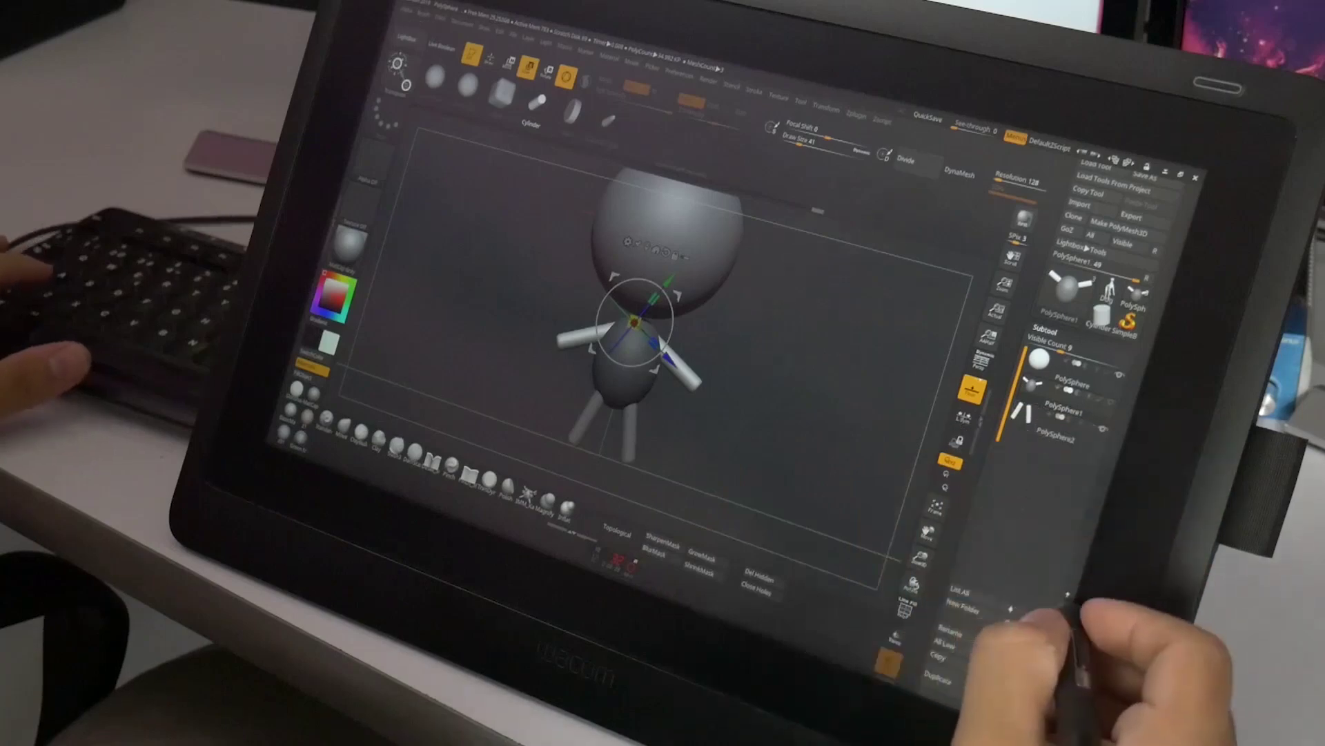
pyautogui.moveTo(1091, 659); pyautogui.dragTo(1086, 331)
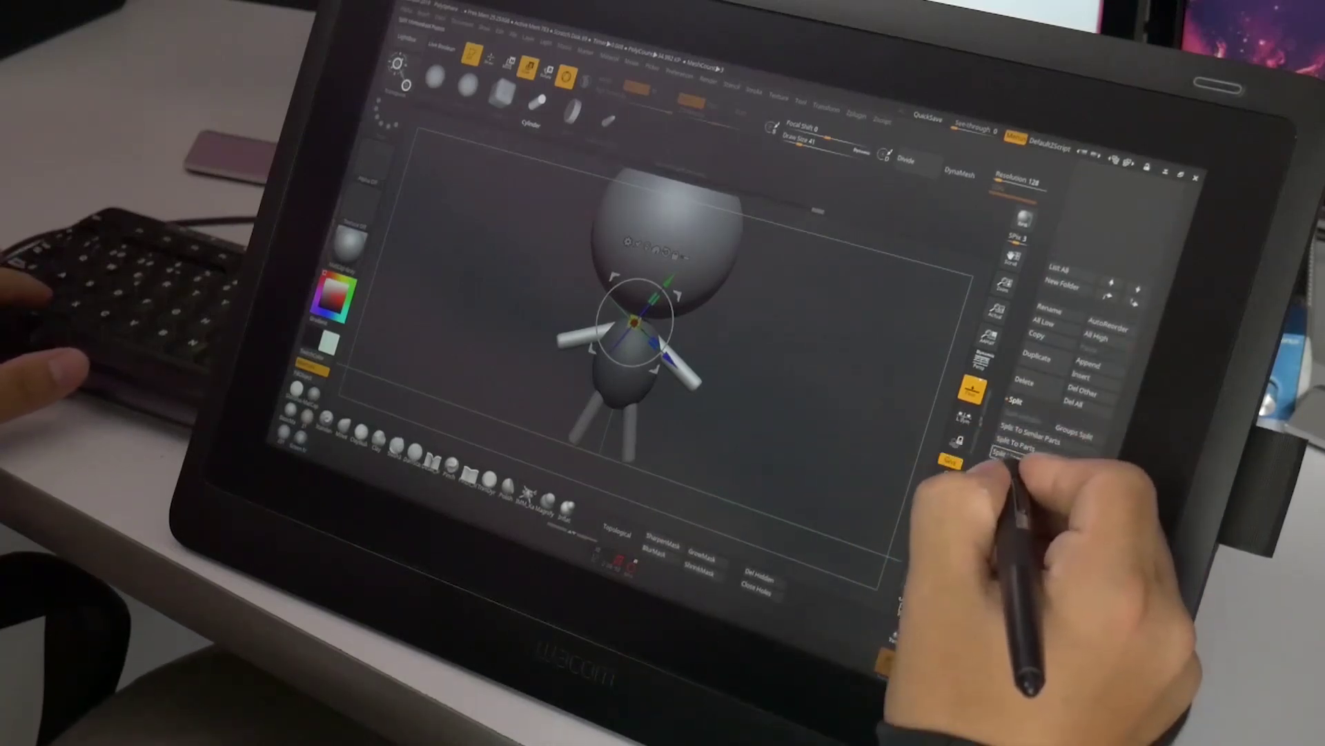
pyautogui.click(901, 487)
pyautogui.moveTo(1169, 414); pyautogui.dragTo(1095, 503)
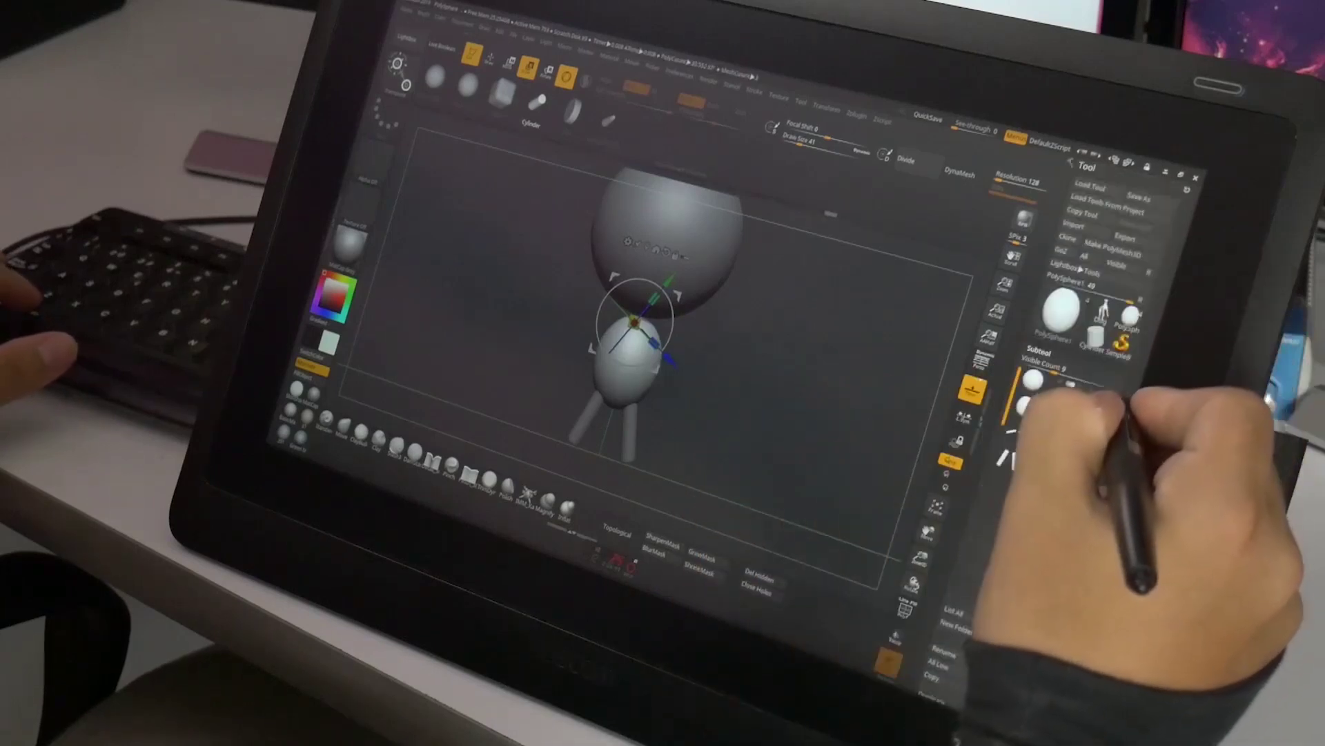
pyautogui.click(1020, 441)
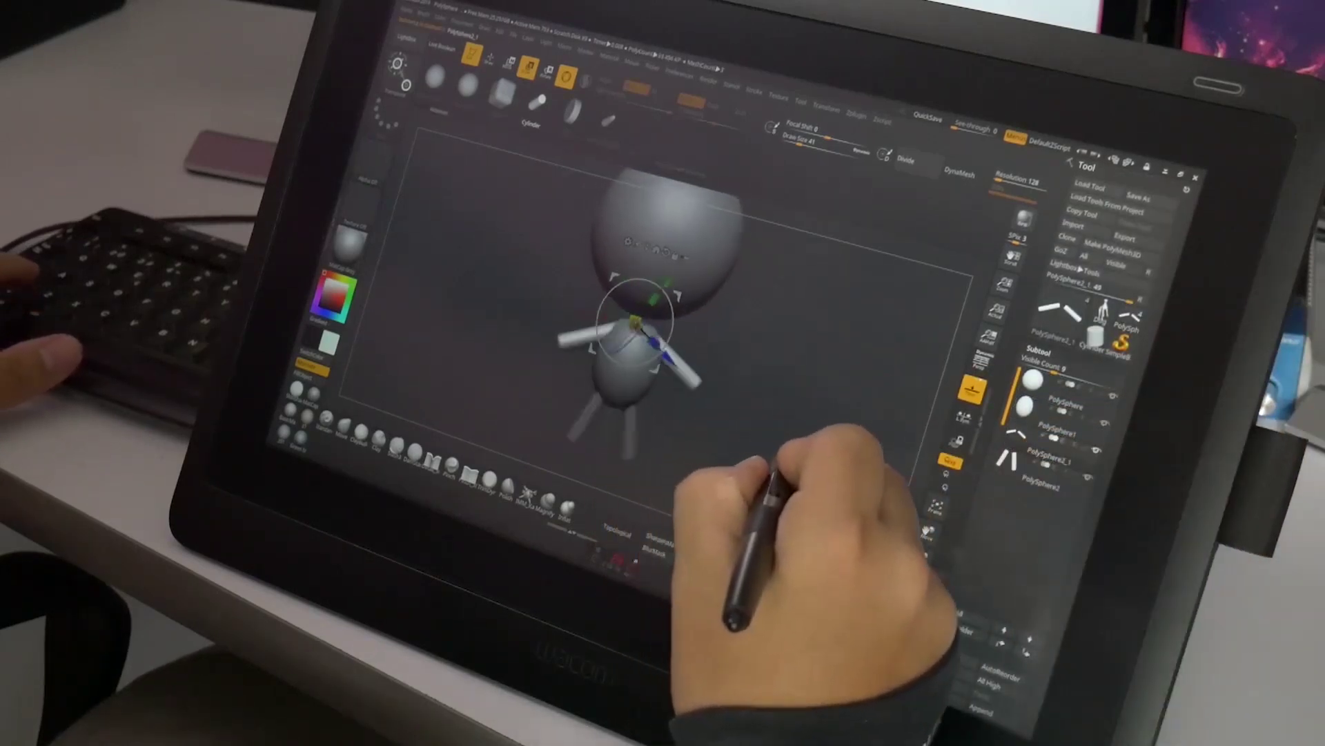
# Choose the Disc insert mesh and add a pair of discs at the body's shoulders.
pyautogui.moveTo(724, 479)
pyautogui.mouseDown()
pyautogui.moveTo(779, 474)
pyautogui.moveTo(743, 478)
pyautogui.mouseUp()
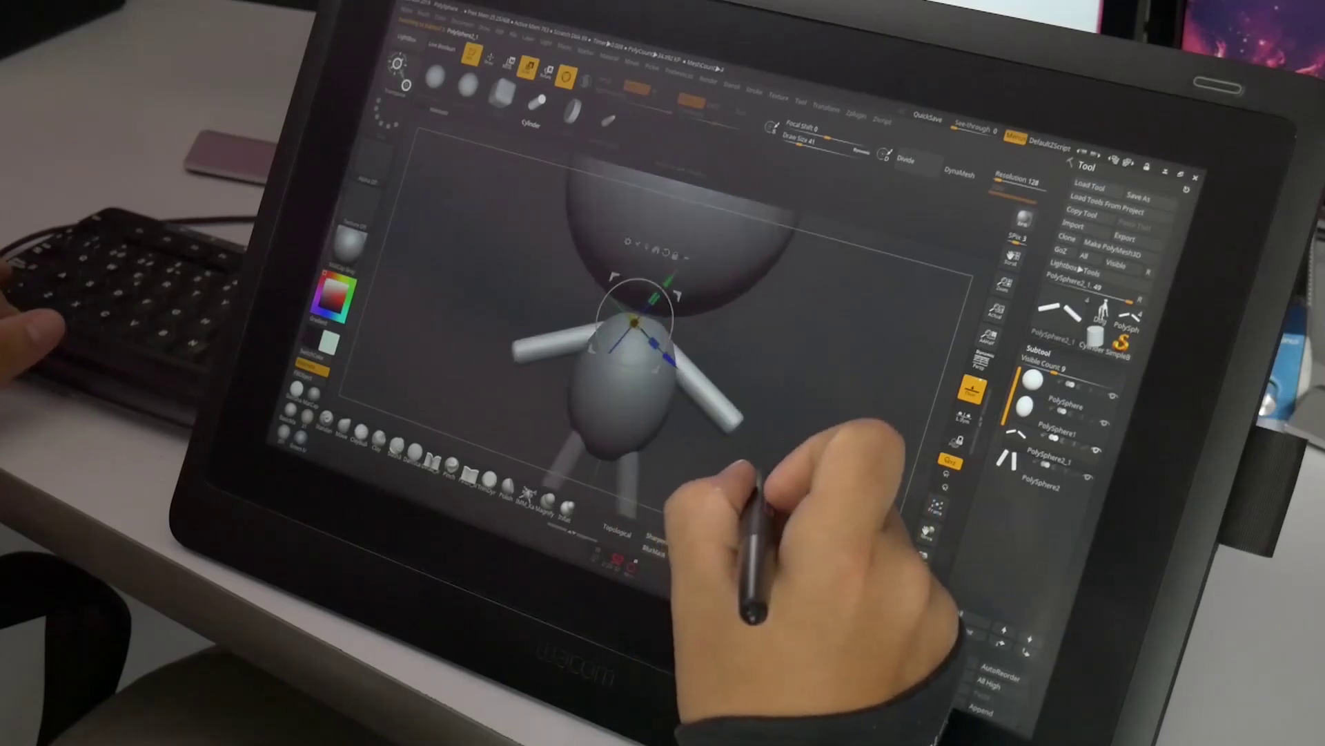
pyautogui.moveTo(722, 642); pyautogui.dragTo(742, 629)
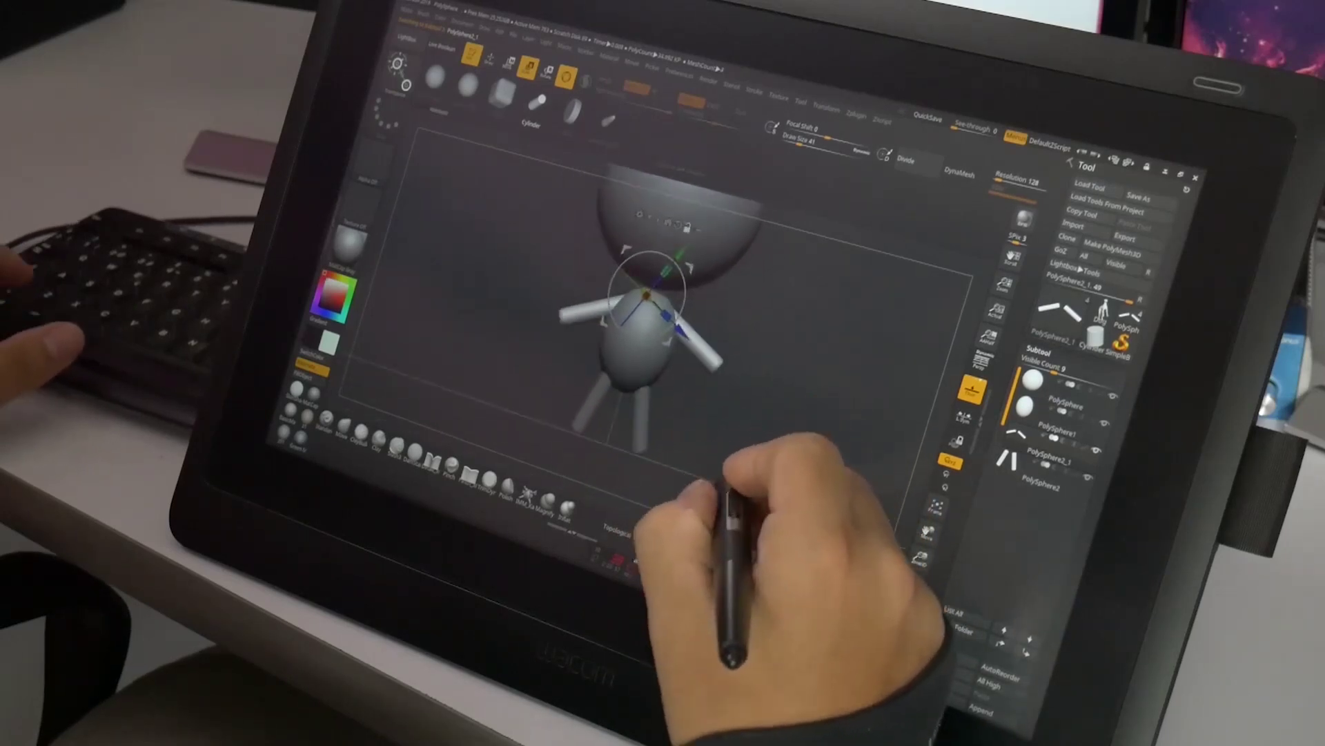
pyautogui.moveTo(525, 318); pyautogui.dragTo(552, 373)
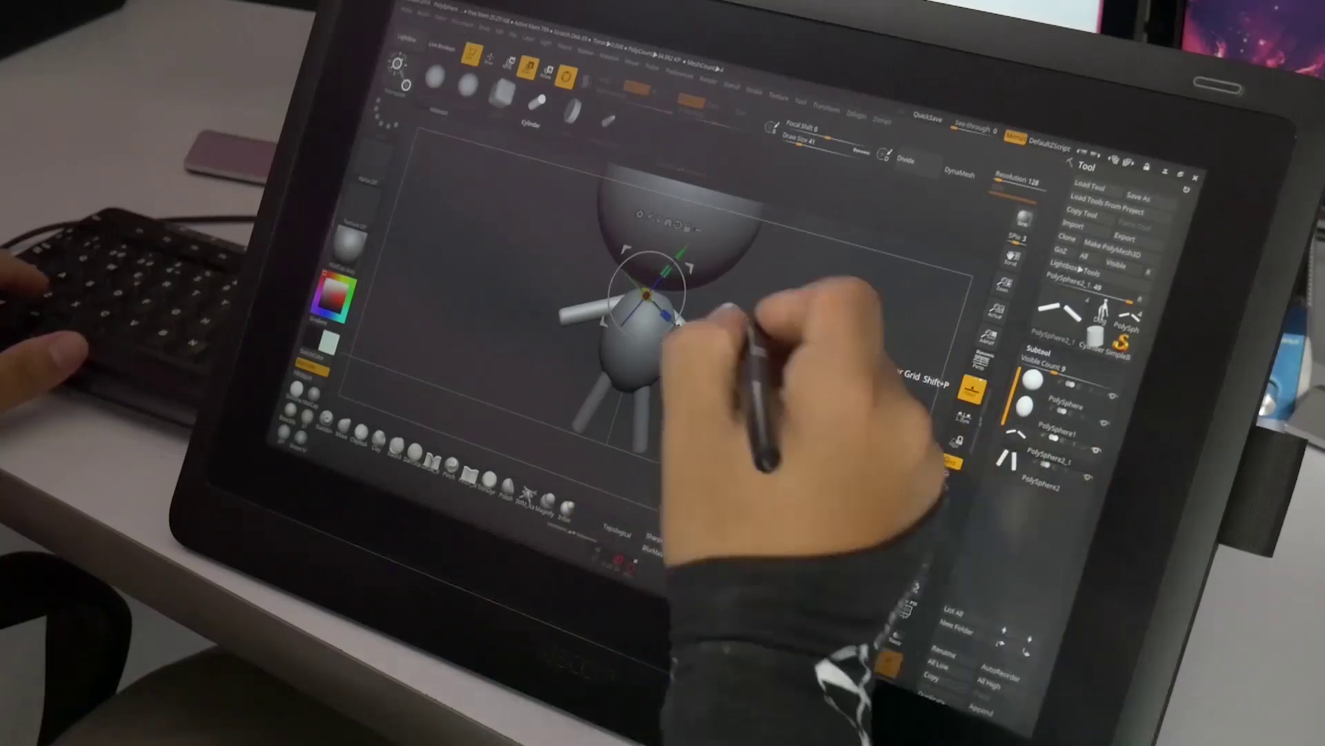
pyautogui.click(570, 110)
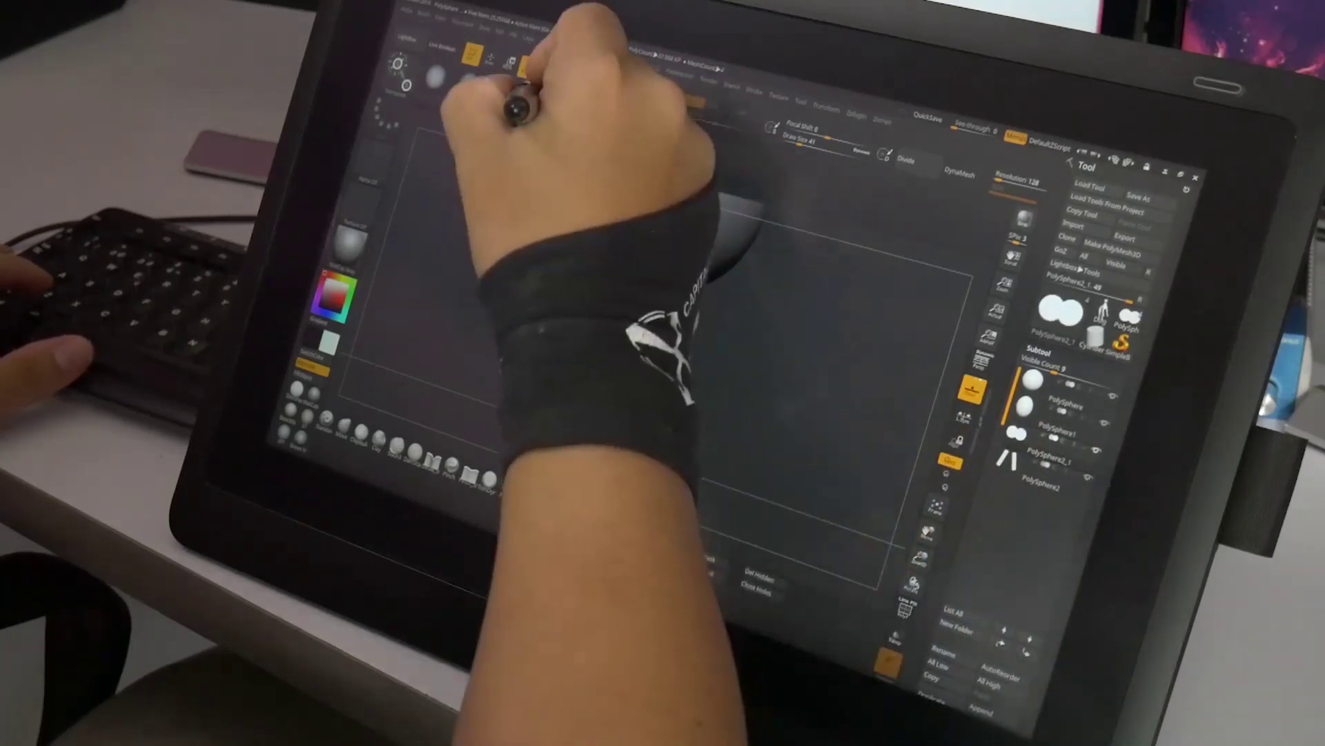
pyautogui.click(490, 57)
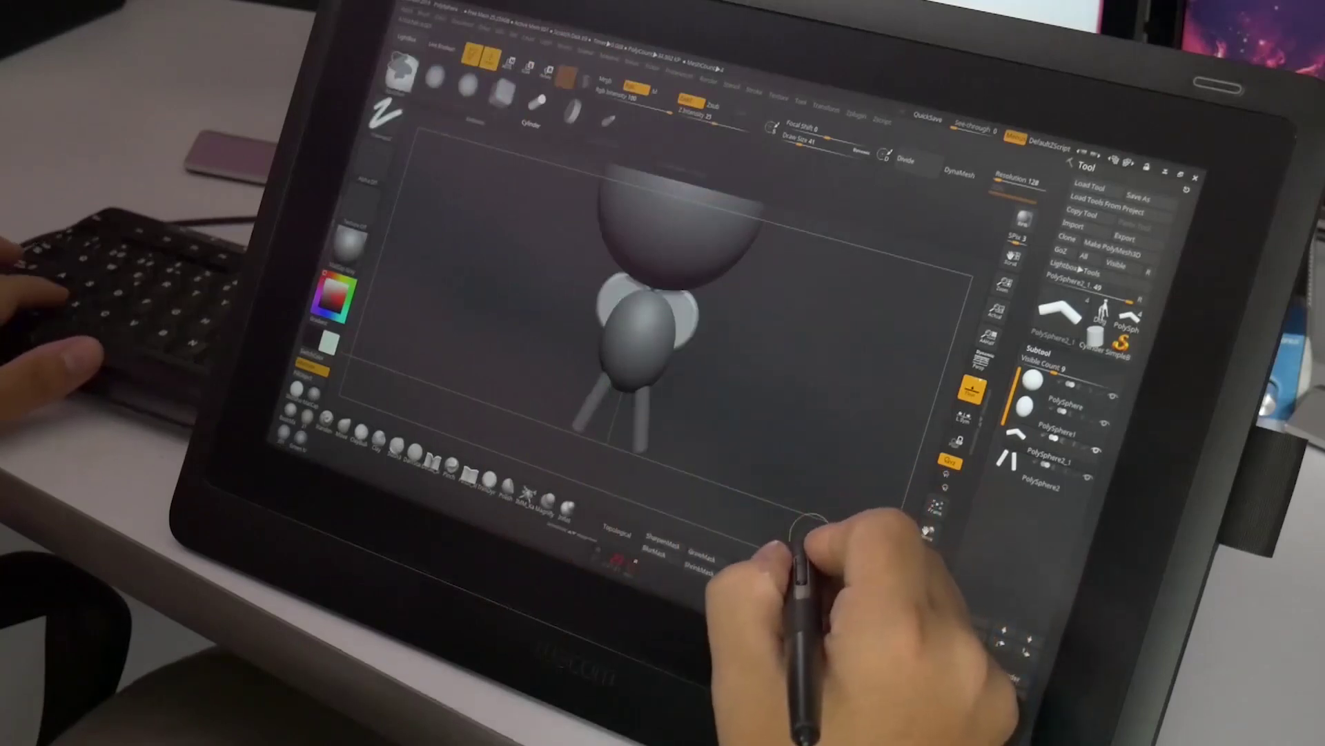
# Bring up the Gizmo 3D with the figure back in edit mode and fully framed.
pyautogui.click(509, 63)
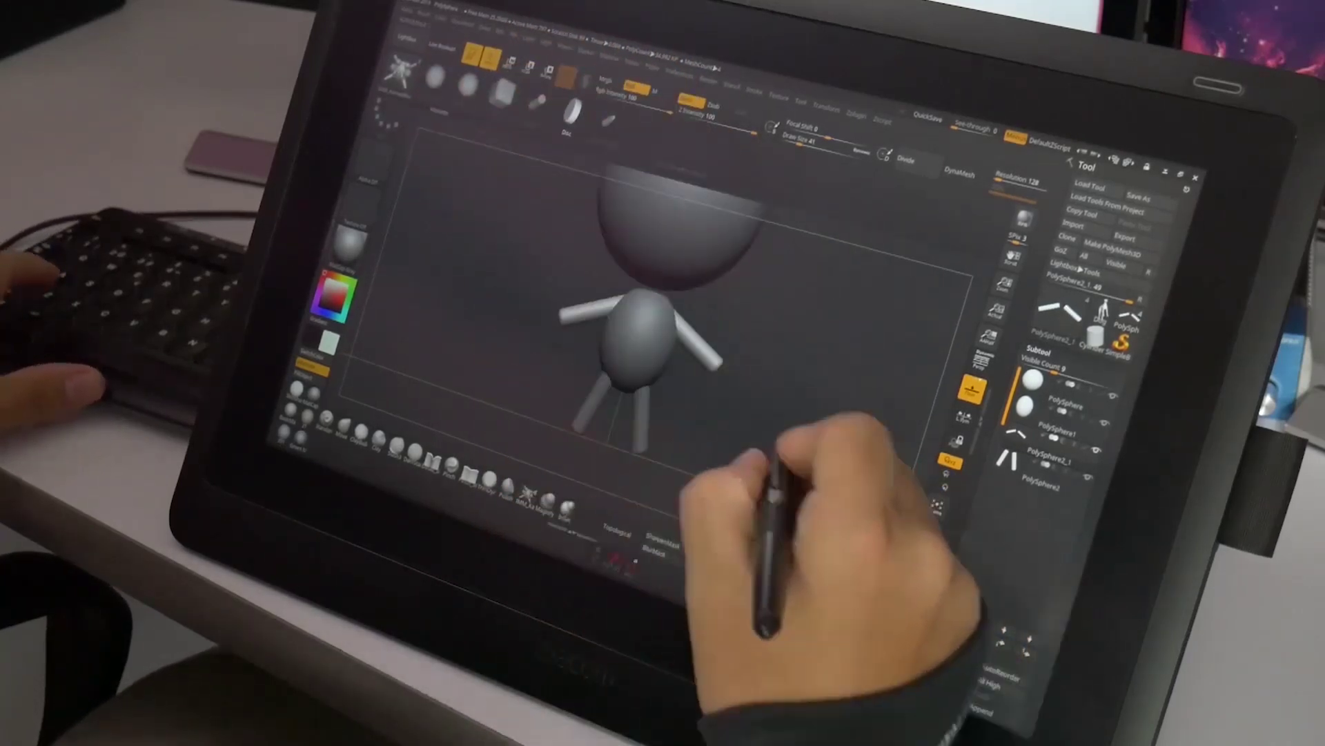
pyautogui.moveTo(655, 290); pyautogui.dragTo(711, 370)
pyautogui.press('t')
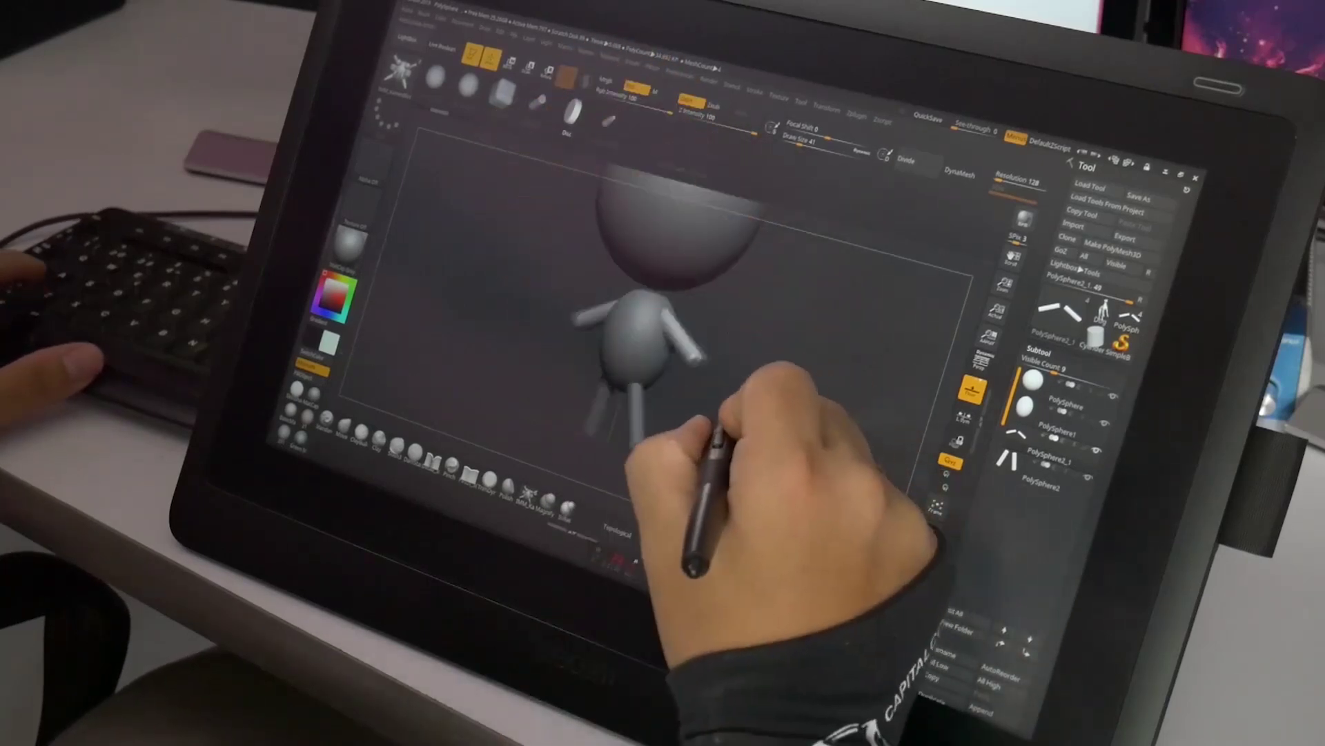
pyautogui.moveTo(664, 497)
pyautogui.mouseDown()
pyautogui.moveTo(721, 573)
pyautogui.moveTo(805, 474)
pyautogui.moveTo(776, 537)
pyautogui.moveTo(730, 488)
pyautogui.mouseUp()
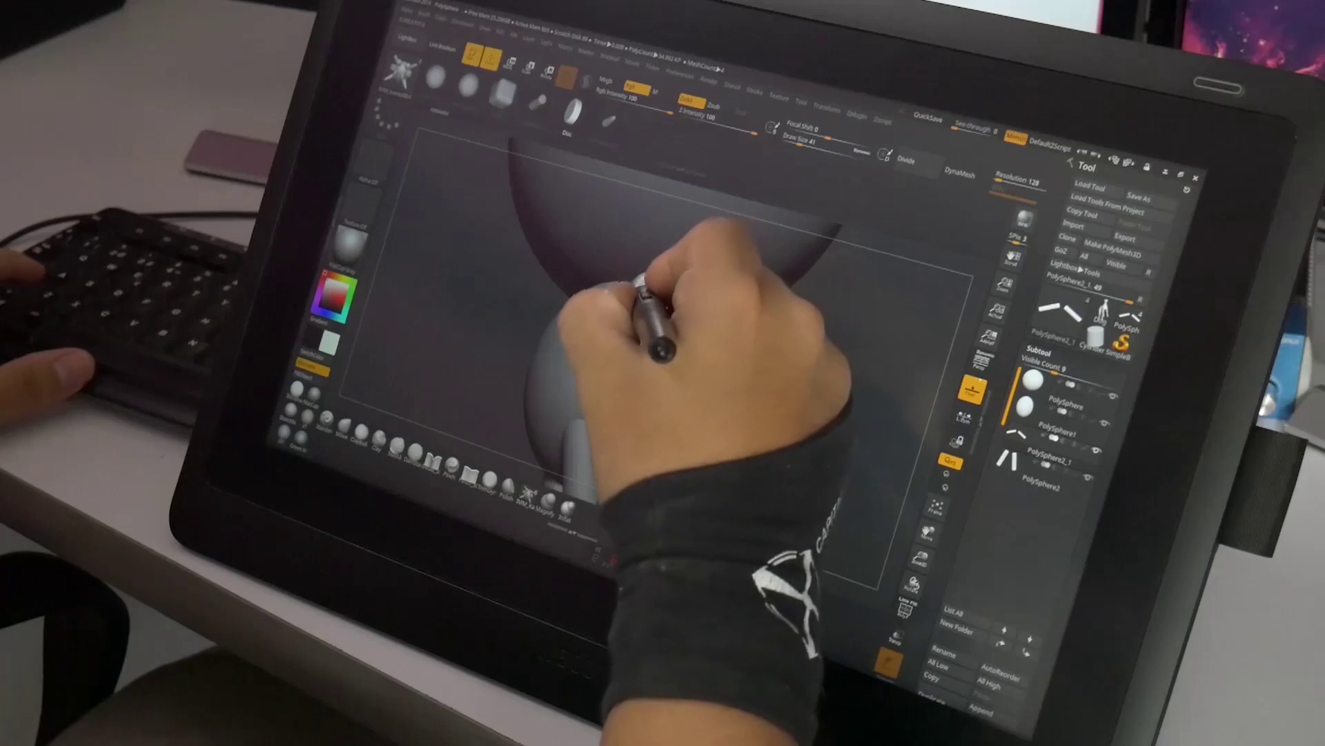
pyautogui.moveTo(628, 297); pyautogui.dragTo(784, 384)
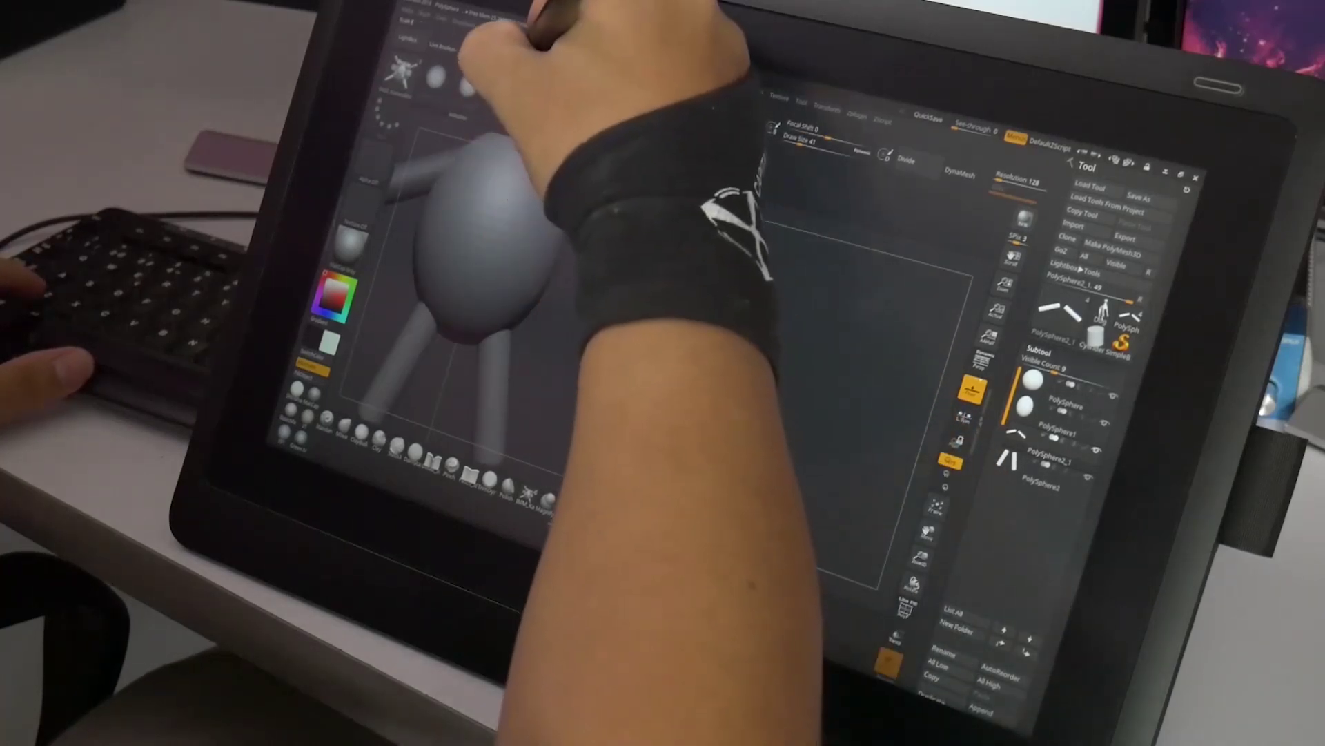
# Stretch the disc at the arm end into a longer, thicker cuff with the gizmo.
pyautogui.click(530, 63)
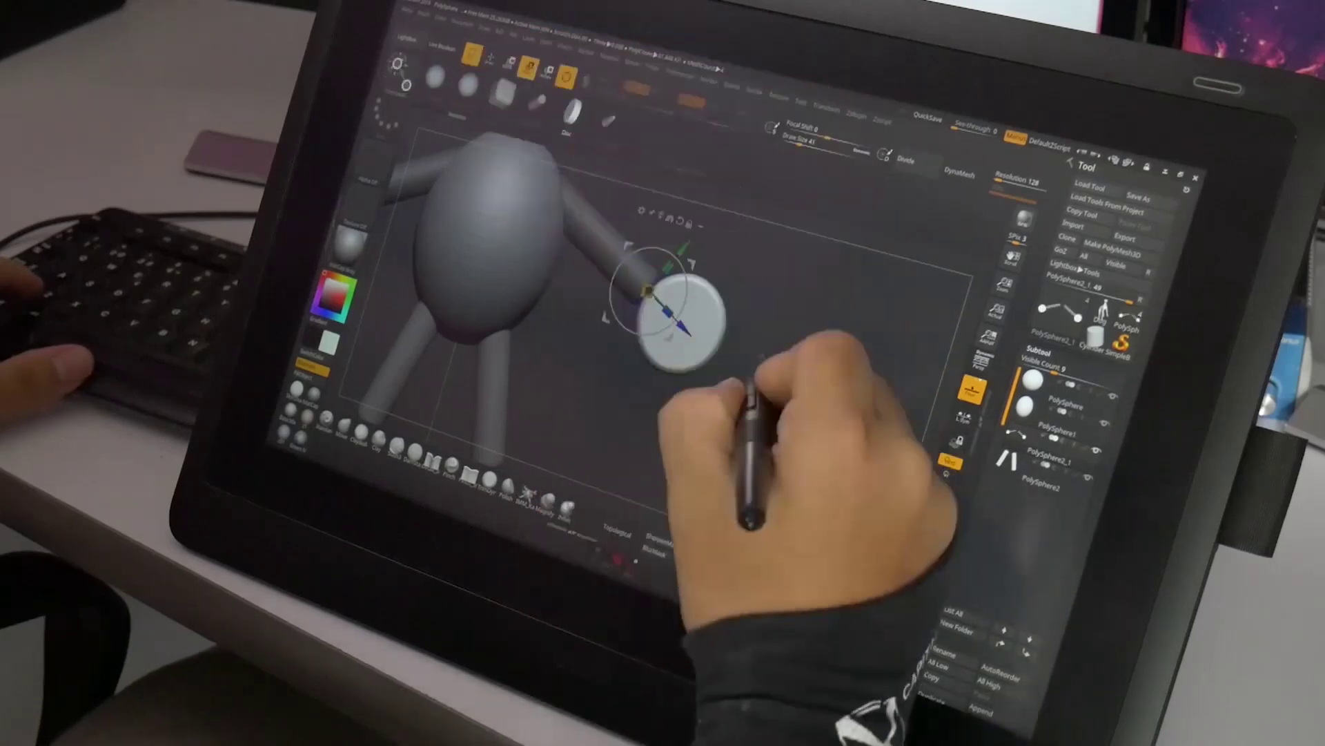
pyautogui.moveTo(739, 518); pyautogui.dragTo(686, 547)
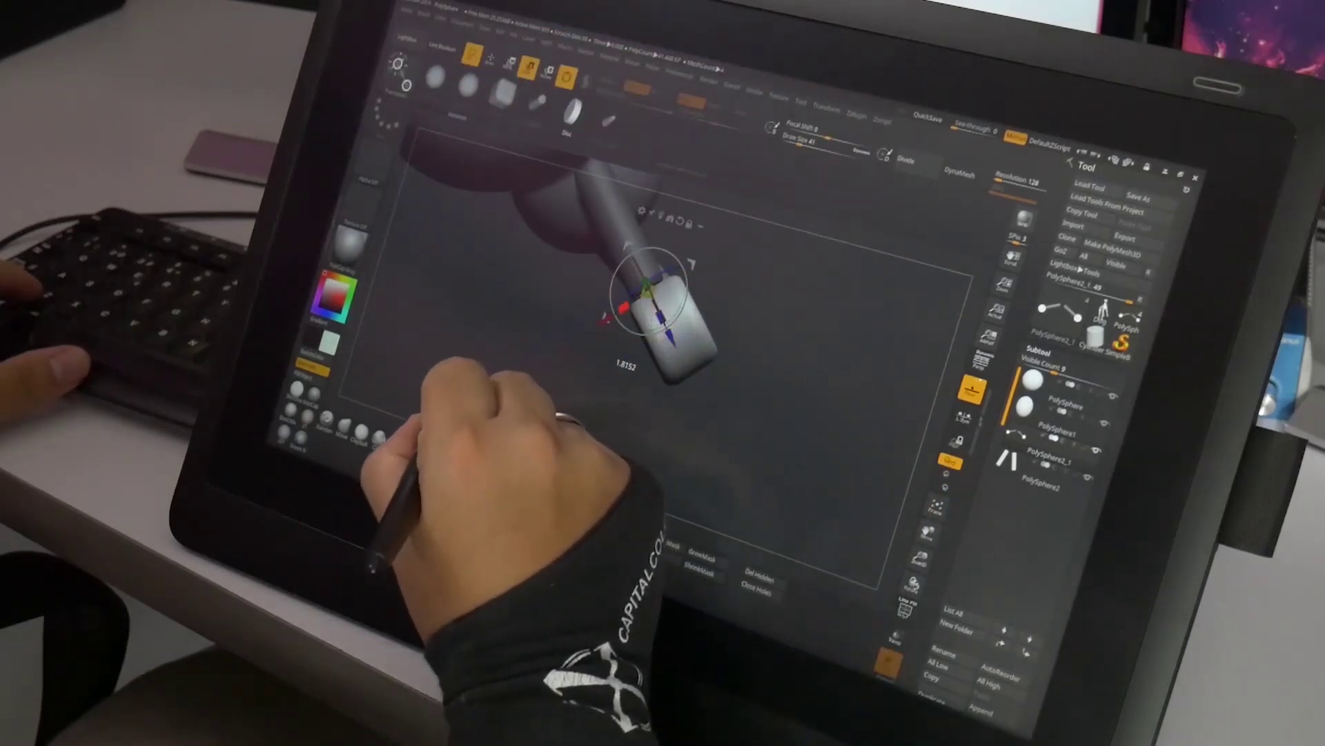
pyautogui.moveTo(417, 559); pyautogui.dragTo(375, 556)
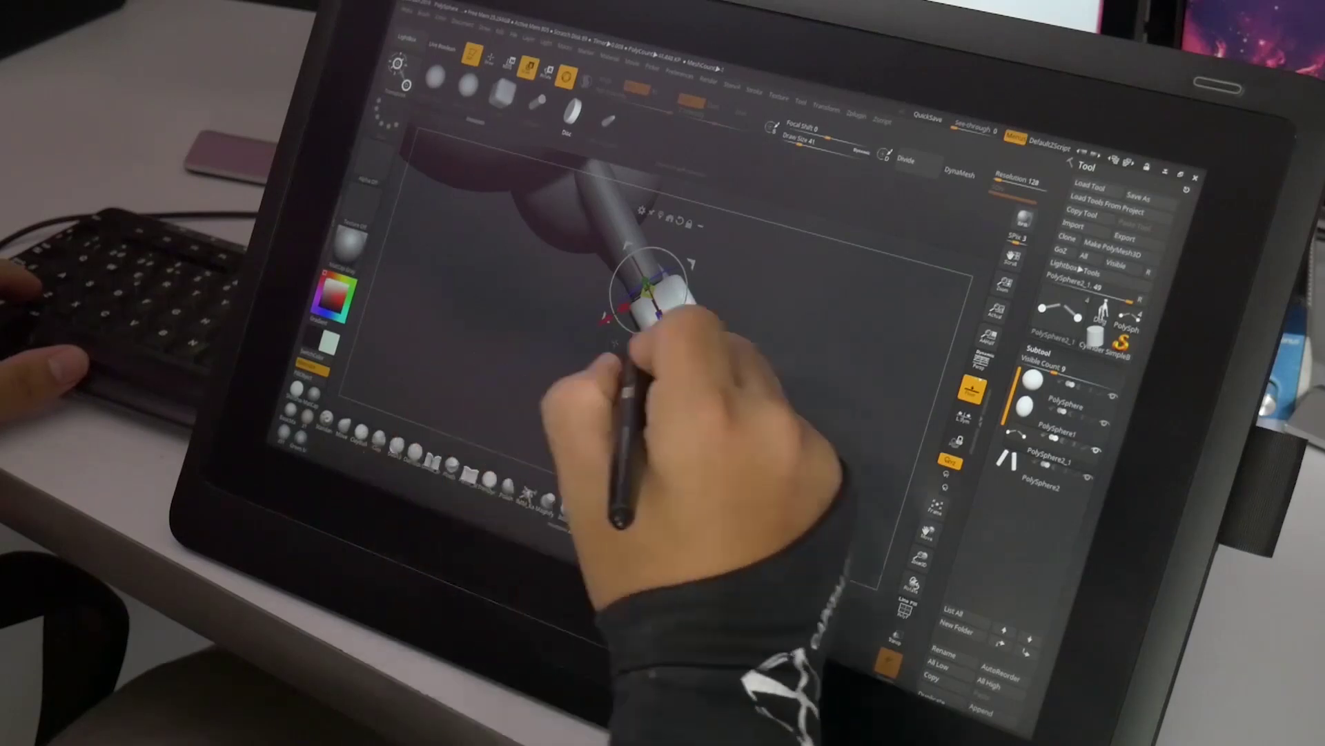
pyautogui.moveTo(621, 387)
pyautogui.mouseDown()
pyautogui.moveTo(725, 387)
pyautogui.moveTo(594, 294)
pyautogui.mouseUp()
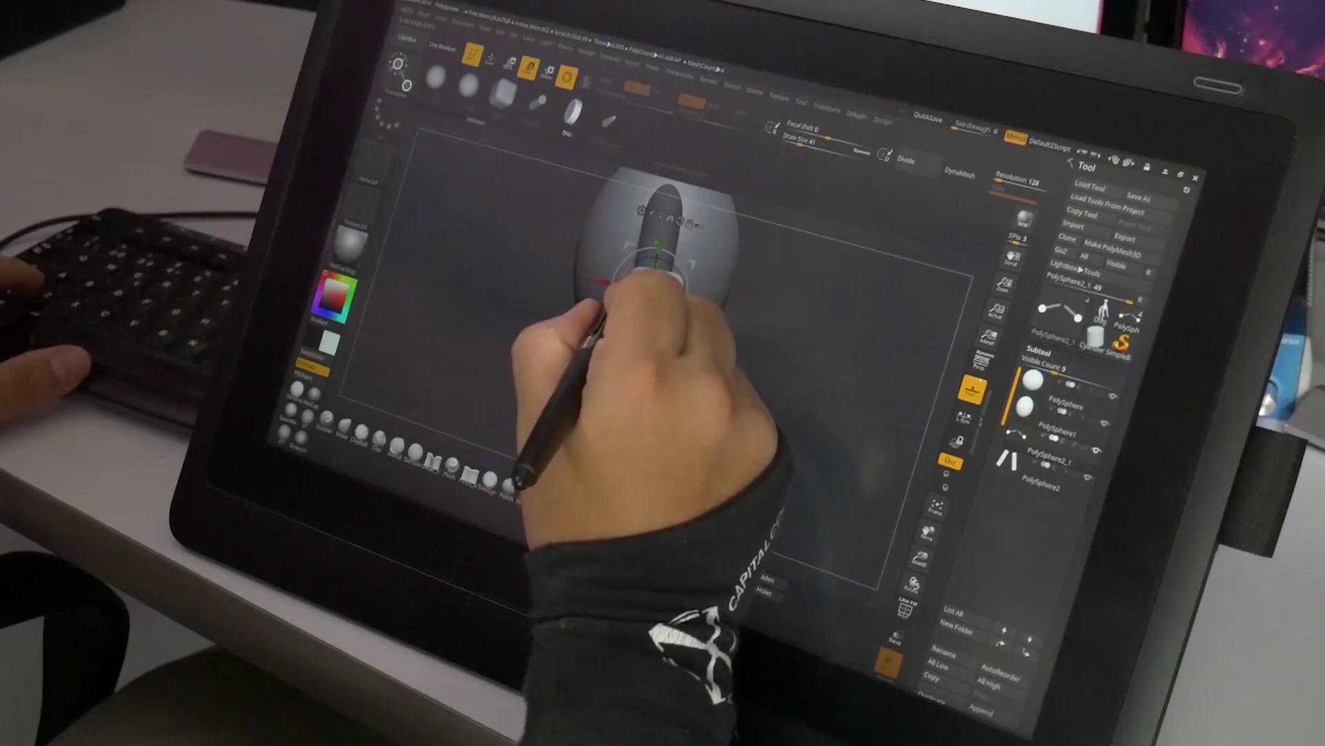
pyautogui.moveTo(607, 309); pyautogui.dragTo(697, 349)
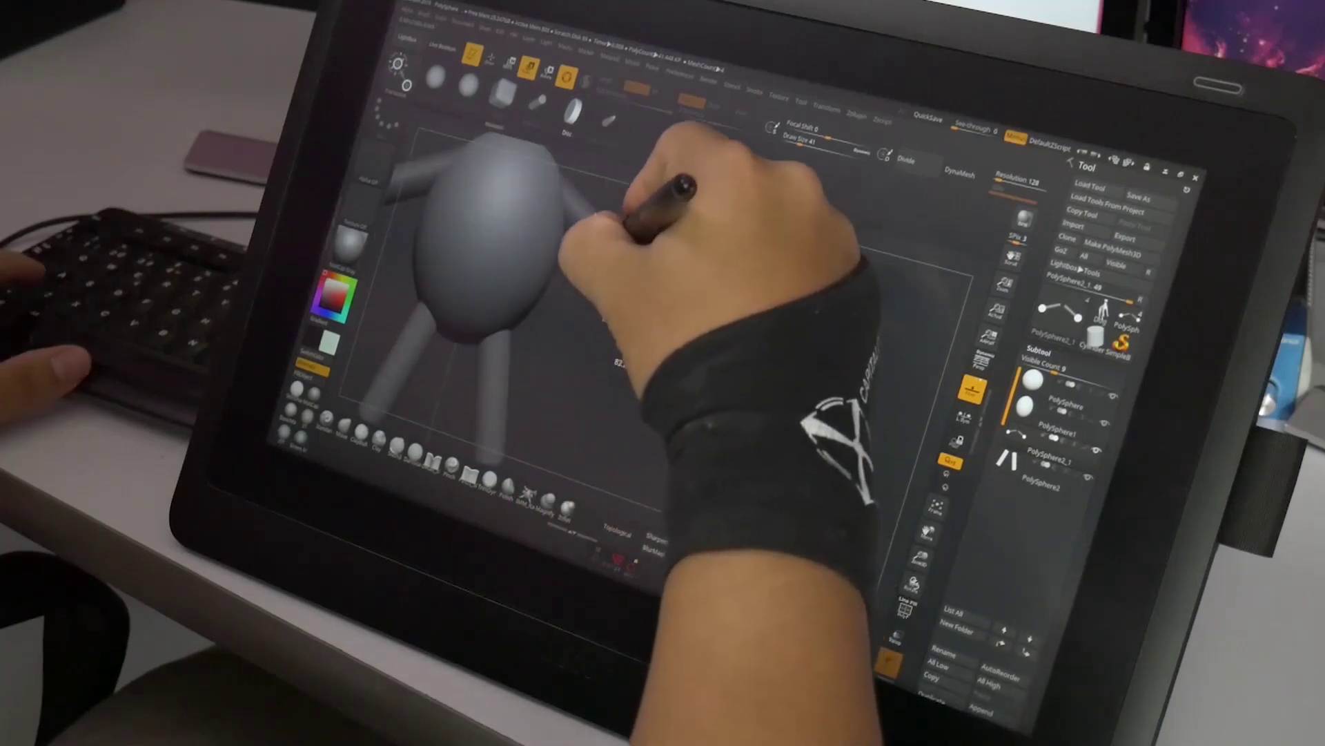
pyautogui.moveTo(608, 325)
pyautogui.mouseDown()
pyautogui.moveTo(687, 269)
pyautogui.moveTo(630, 281)
pyautogui.moveTo(708, 280)
pyautogui.moveTo(790, 488)
pyautogui.moveTo(794, 449)
pyautogui.mouseUp()
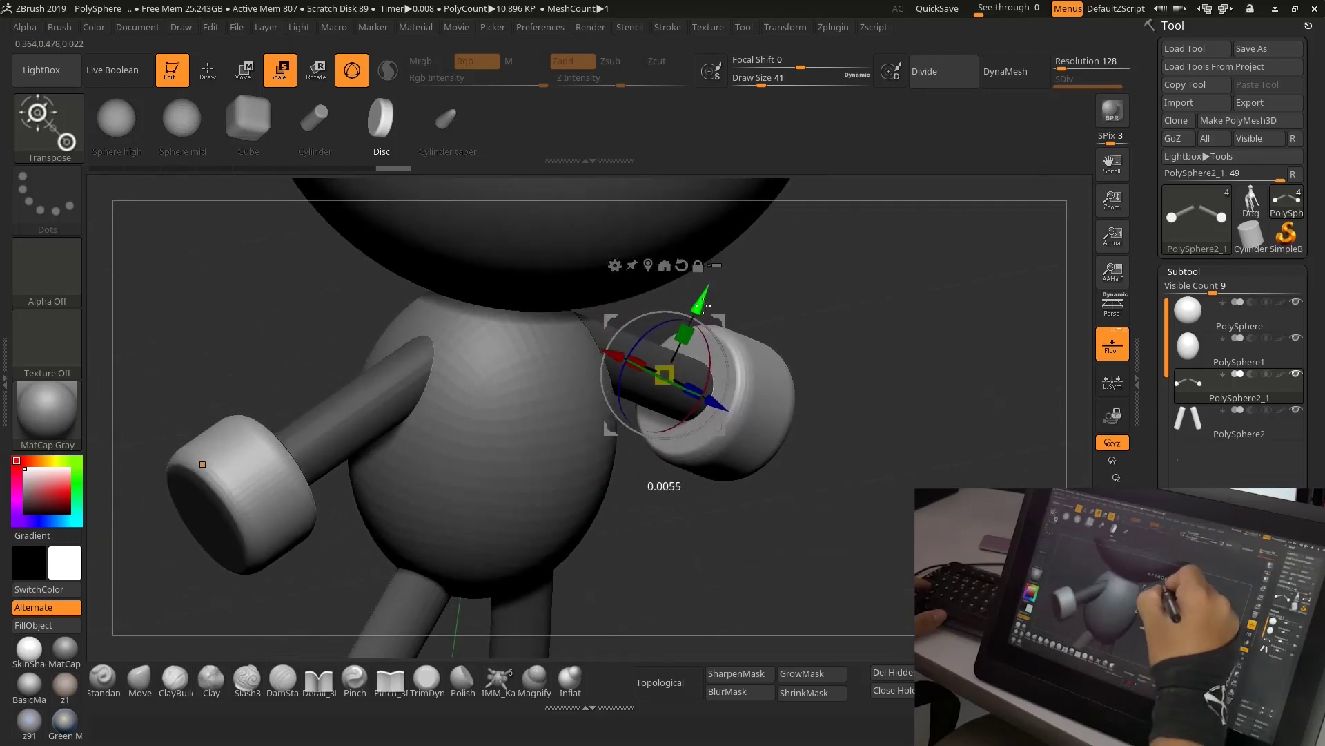
# Return to Draw mode, frame the cuffed figure, and scroll the Subtool section to Split.
pyautogui.moveTo(703, 305)
pyautogui.mouseDown()
pyautogui.moveTo(840, 491)
pyautogui.moveTo(760, 447)
pyautogui.moveTo(793, 465)
pyautogui.moveTo(789, 476)
pyautogui.mouseUp()
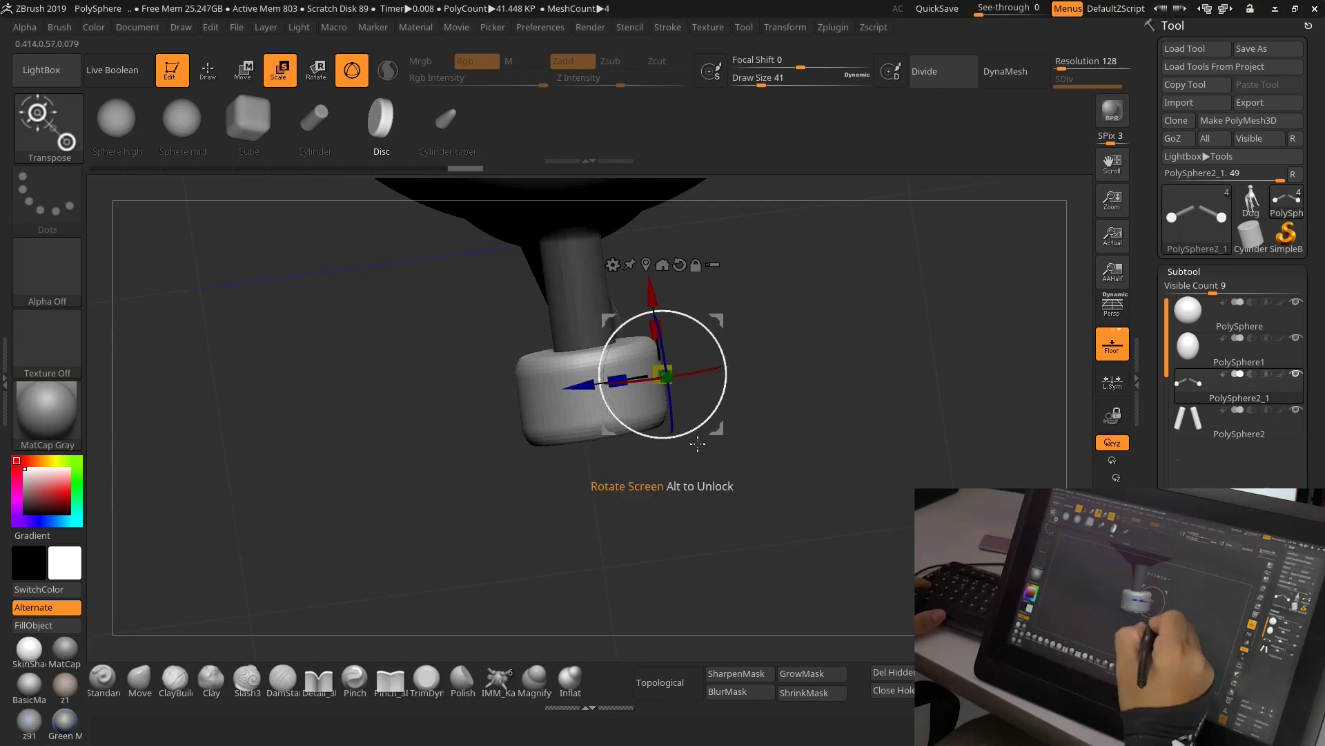
pyautogui.moveTo(697, 443)
pyautogui.mouseDown()
pyautogui.moveTo(784, 428)
pyautogui.moveTo(858, 473)
pyautogui.moveTo(879, 532)
pyautogui.moveTo(915, 428)
pyautogui.moveTo(806, 338)
pyautogui.moveTo(783, 300)
pyautogui.mouseUp()
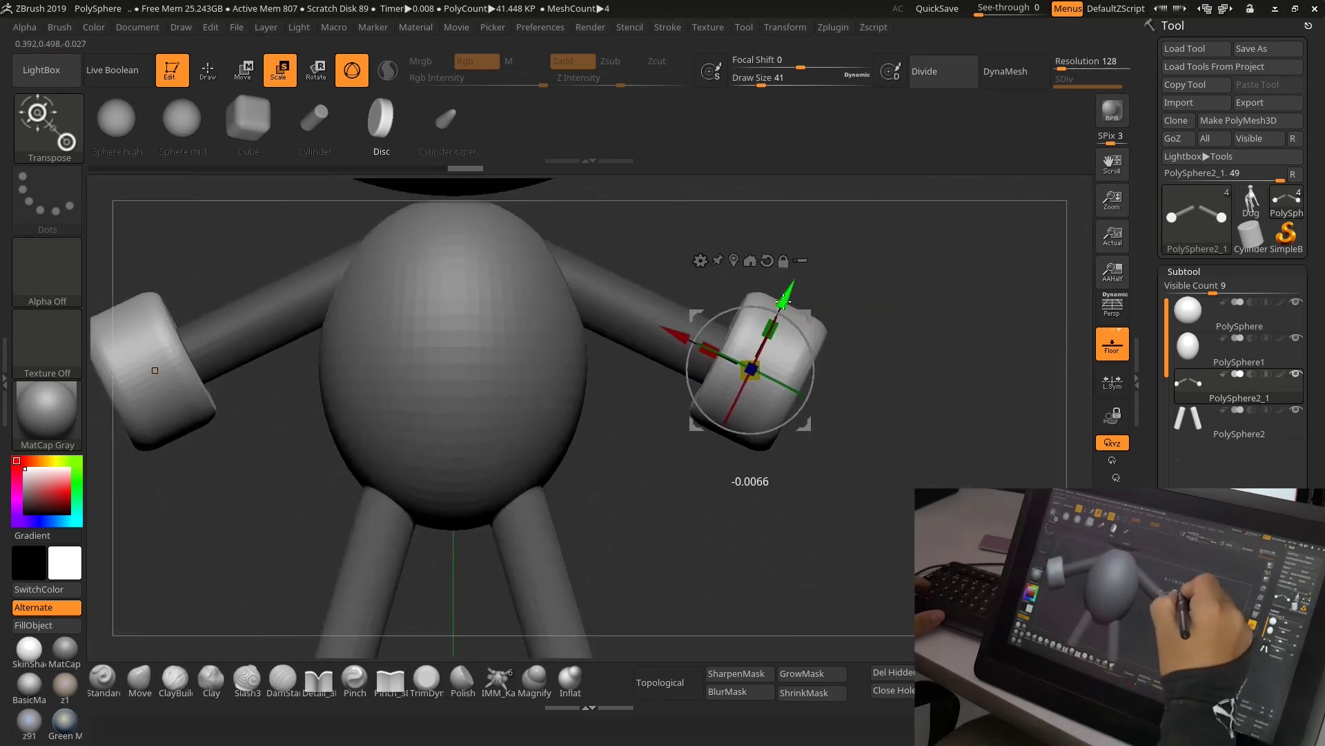
pyautogui.click(209, 69)
pyautogui.moveTo(937, 456)
pyautogui.keyDown('alt'); pyautogui.mouseDown()
pyautogui.moveTo(846, 456)
pyautogui.moveTo(854, 465)
pyautogui.moveTo(897, 453)
pyautogui.moveTo(858, 426)
pyautogui.moveTo(850, 495)
pyautogui.mouseUp(); pyautogui.keyUp('alt')
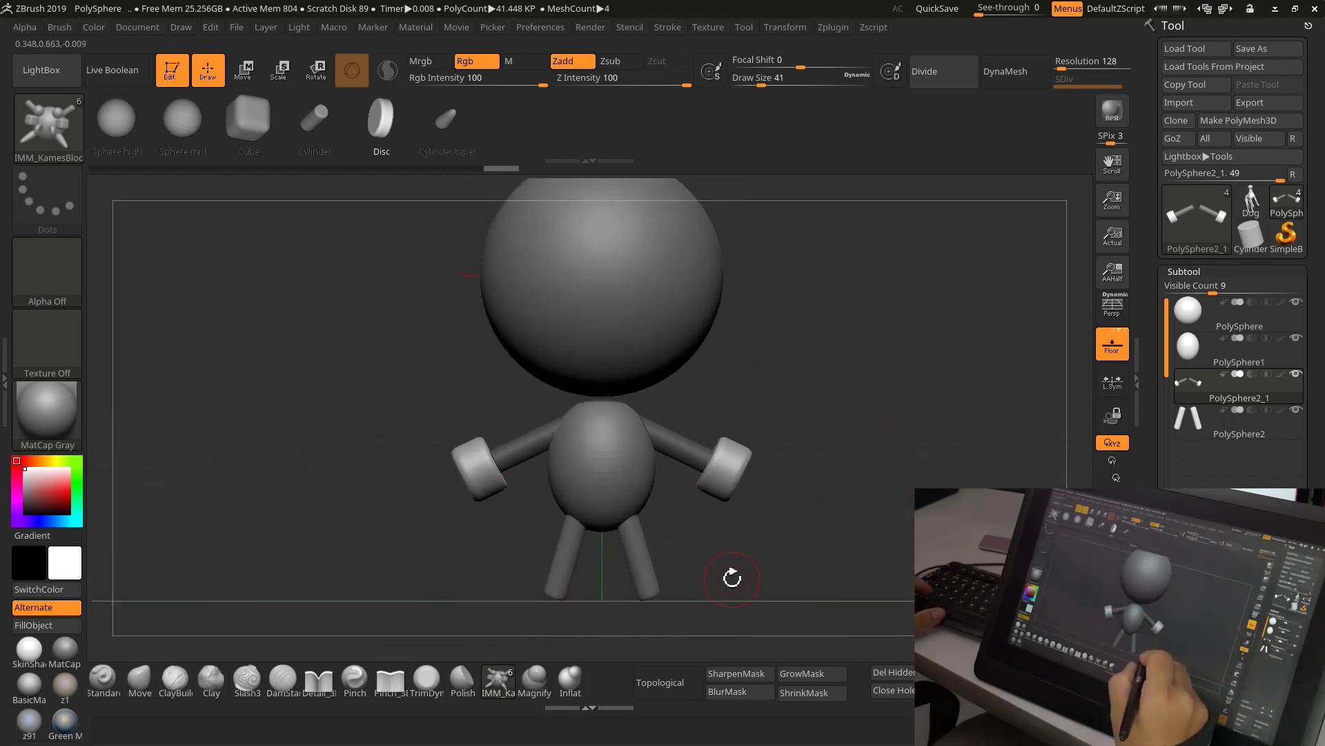
pyautogui.moveTo(803, 550)
pyautogui.mouseDown()
pyautogui.moveTo(757, 577)
pyautogui.moveTo(789, 578)
pyautogui.moveTo(758, 585)
pyautogui.mouseUp()
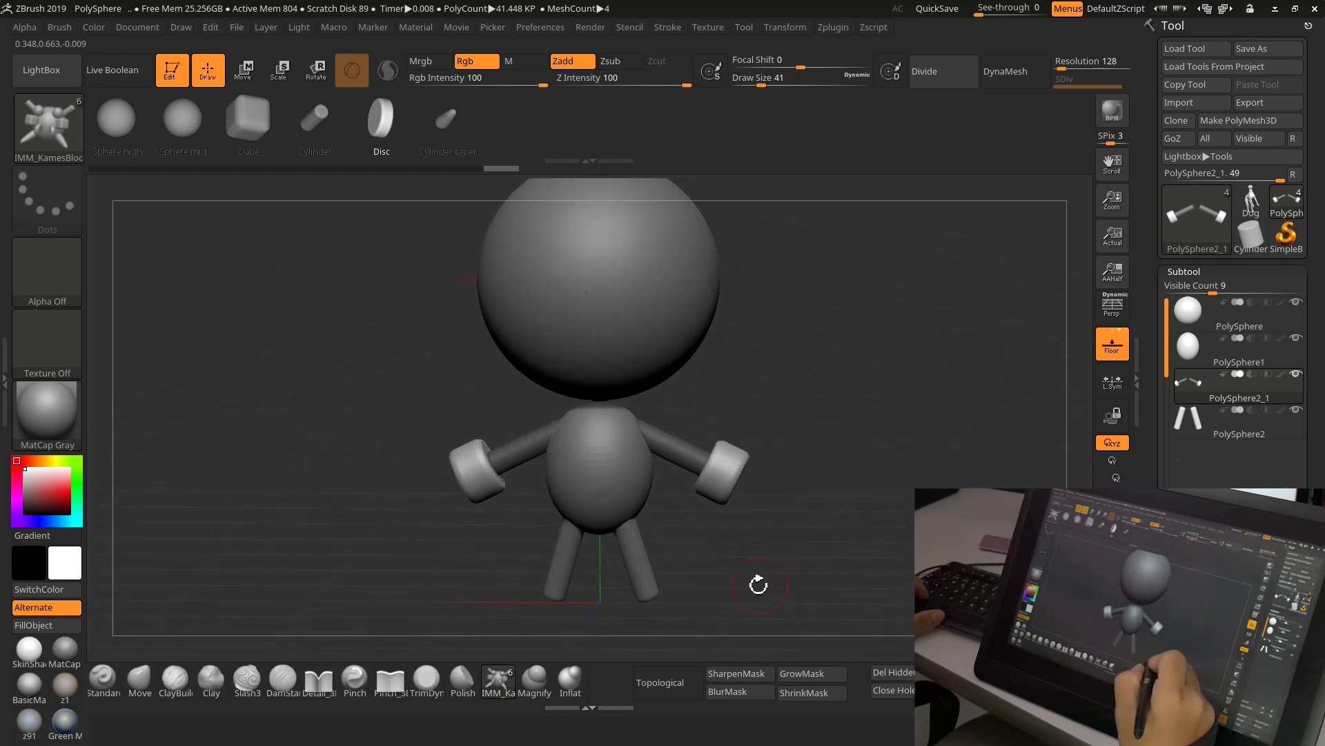
pyautogui.moveTo(781, 473)
pyautogui.mouseDown()
pyautogui.moveTo(814, 508)
pyautogui.moveTo(766, 503)
pyautogui.moveTo(822, 476)
pyautogui.mouseUp()
pyautogui.moveTo(838, 526)
pyautogui.mouseDown()
pyautogui.moveTo(822, 532)
pyautogui.moveTo(862, 526)
pyautogui.mouseUp()
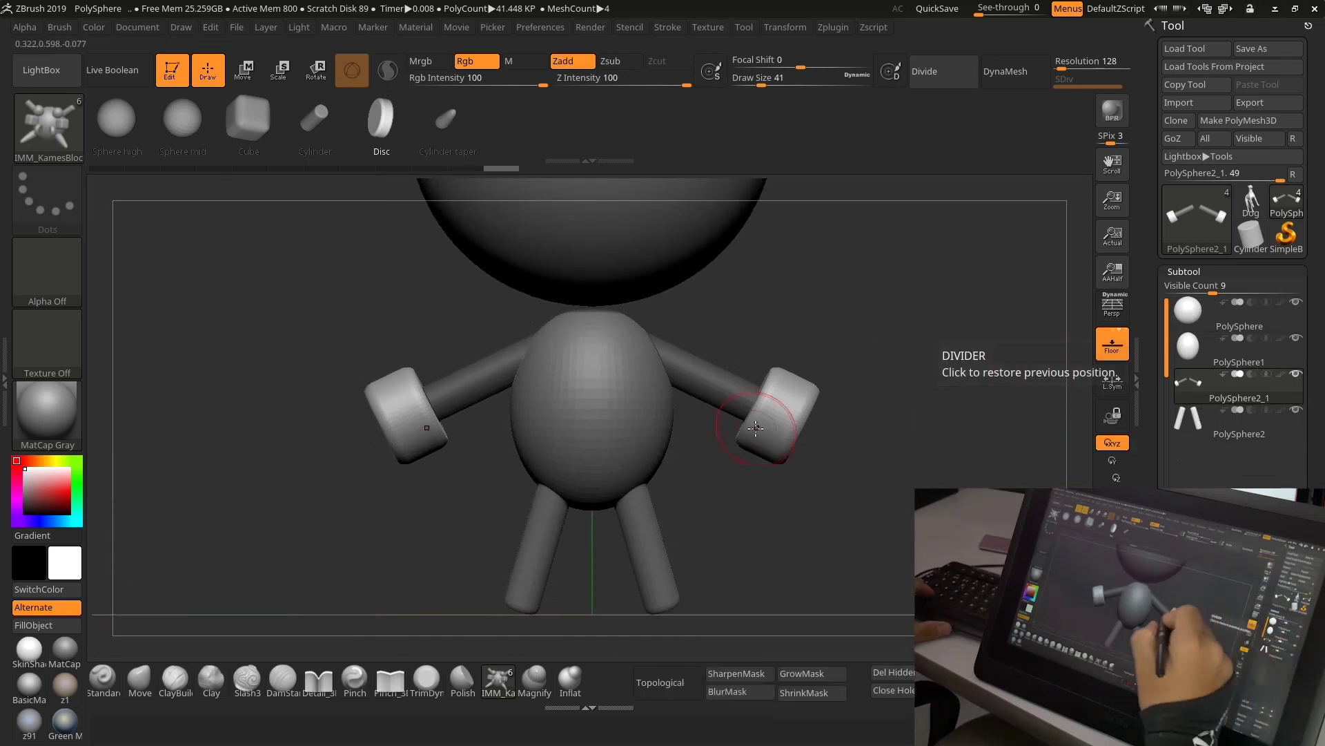
pyautogui.scroll(-5, 1291, 355)
pyautogui.scroll(-5, 1291, 355)
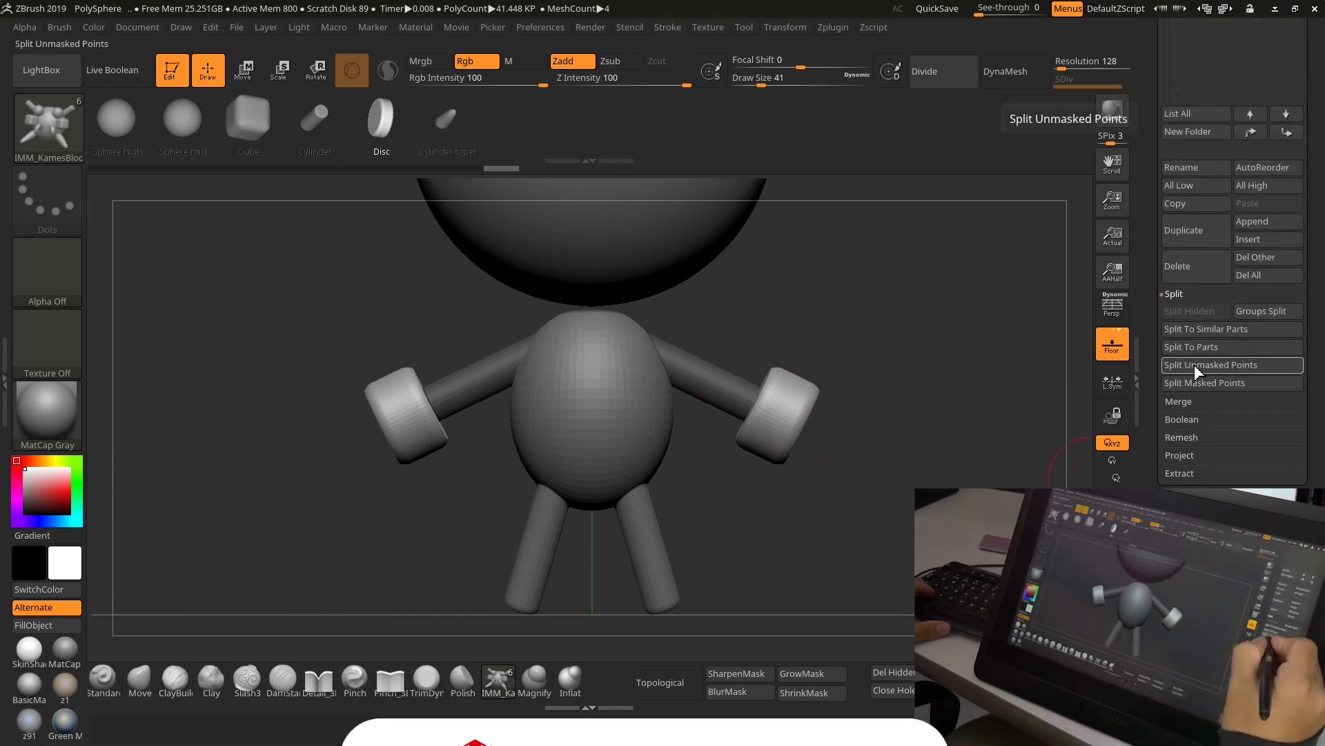
# Split the cuffs into subtool PolySphere2_2, select it, and rotate toward the cuff's side.
pyautogui.click(1190, 370)
pyautogui.scroll(5, 1304, 331)
pyautogui.scroll(3, 1301, 399)
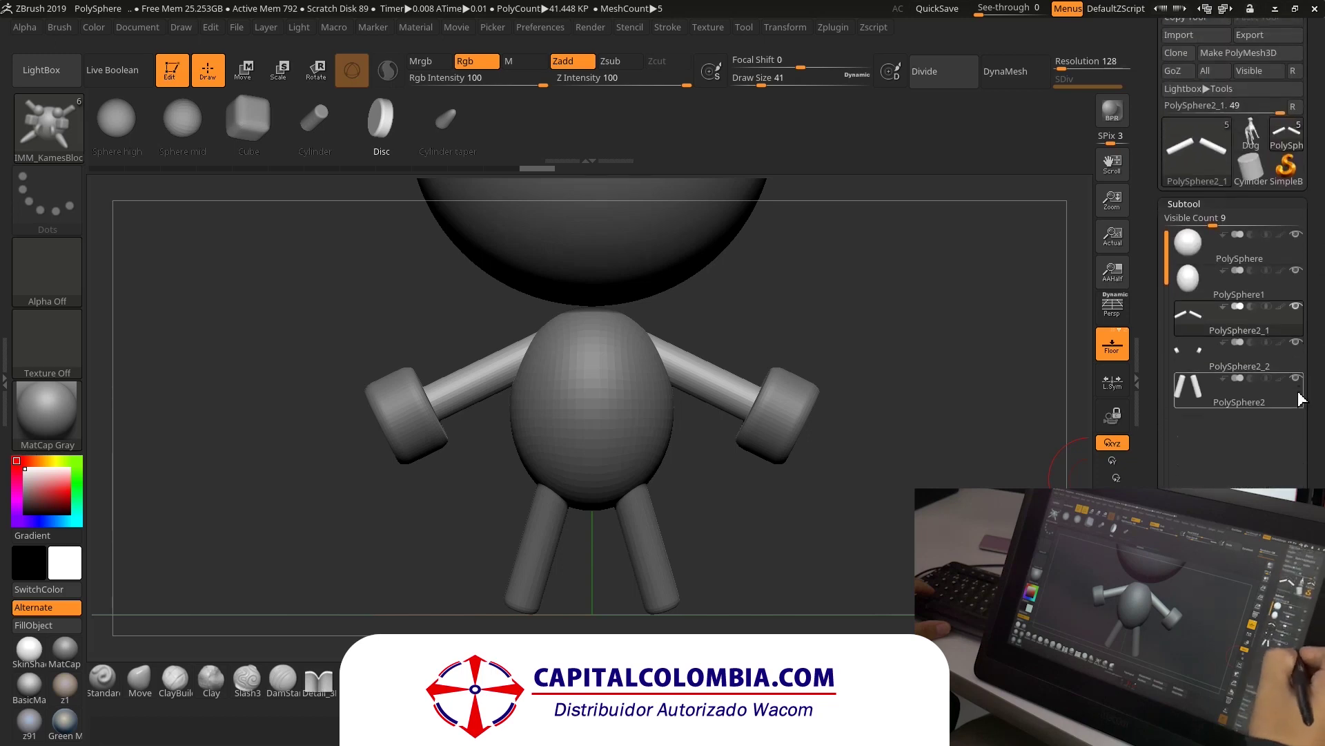
pyautogui.click(1197, 360)
pyautogui.moveTo(849, 414); pyautogui.dragTo(875, 435)
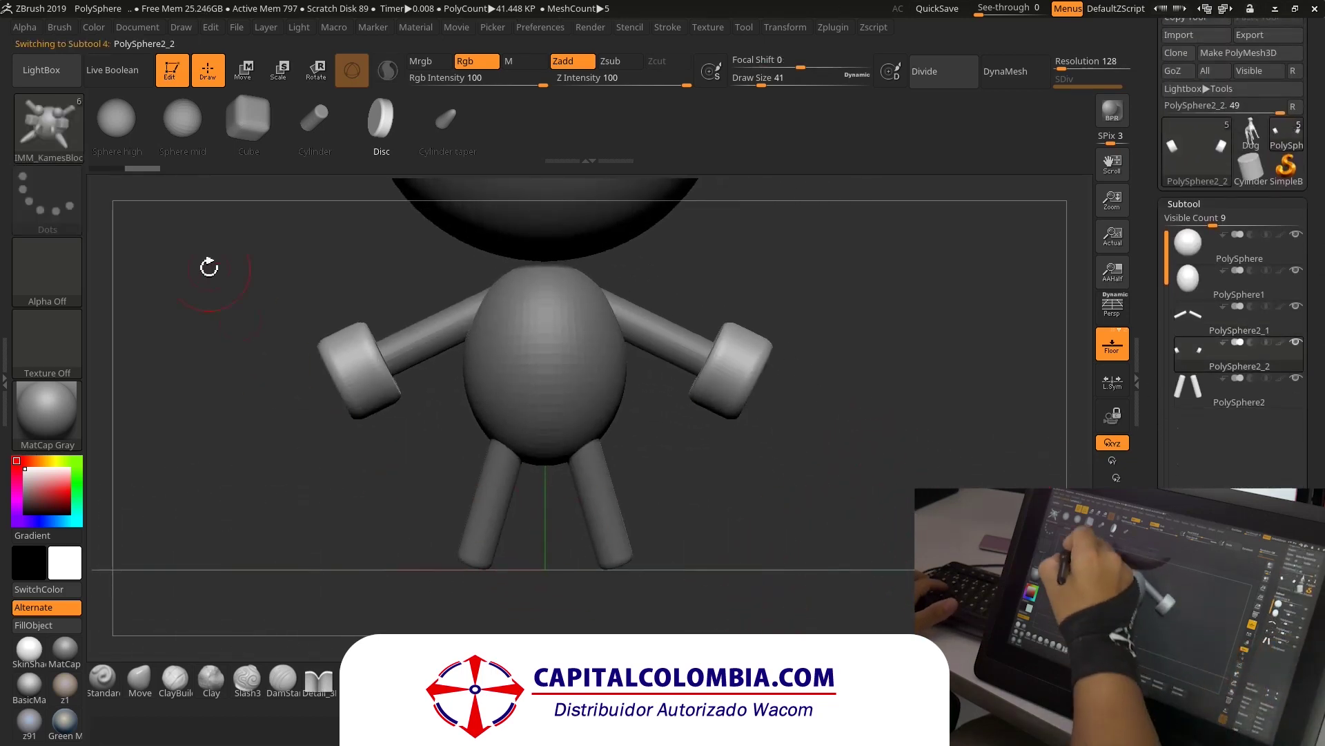
pyautogui.moveTo(849, 417)
pyautogui.mouseDown()
pyautogui.moveTo(823, 435)
pyautogui.moveTo(819, 470)
pyautogui.mouseUp()
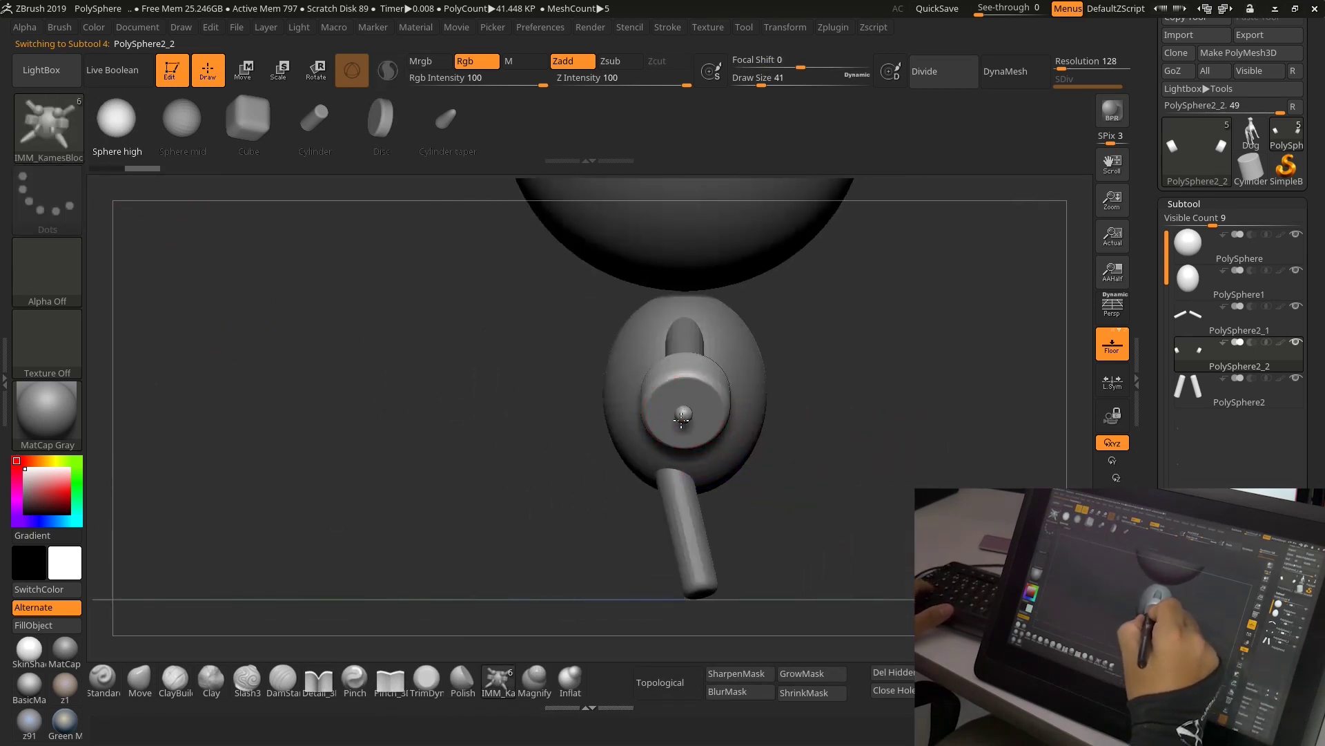
# Choose the Move brush and enlarge its draw size to 133.
pyautogui.moveTo(791, 445); pyautogui.dragTo(884, 450)
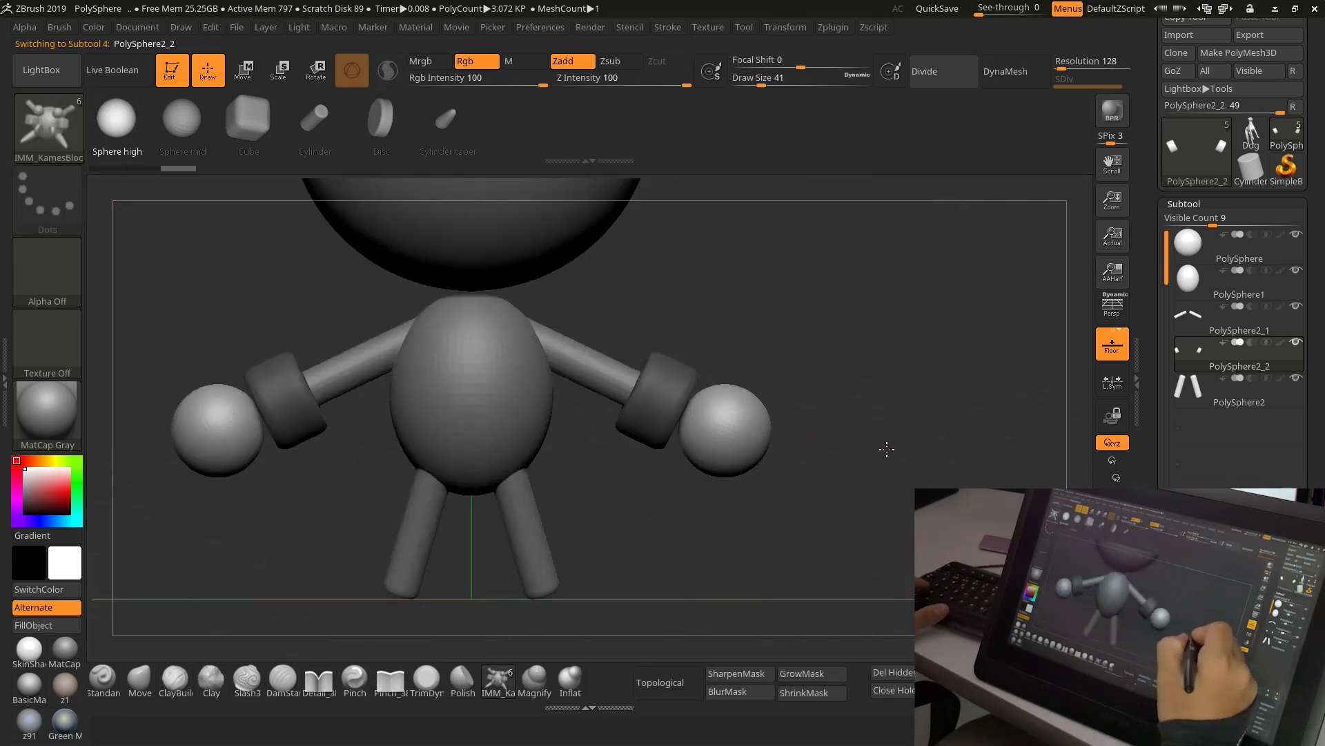
pyautogui.press('w')
pyautogui.click(140, 673)
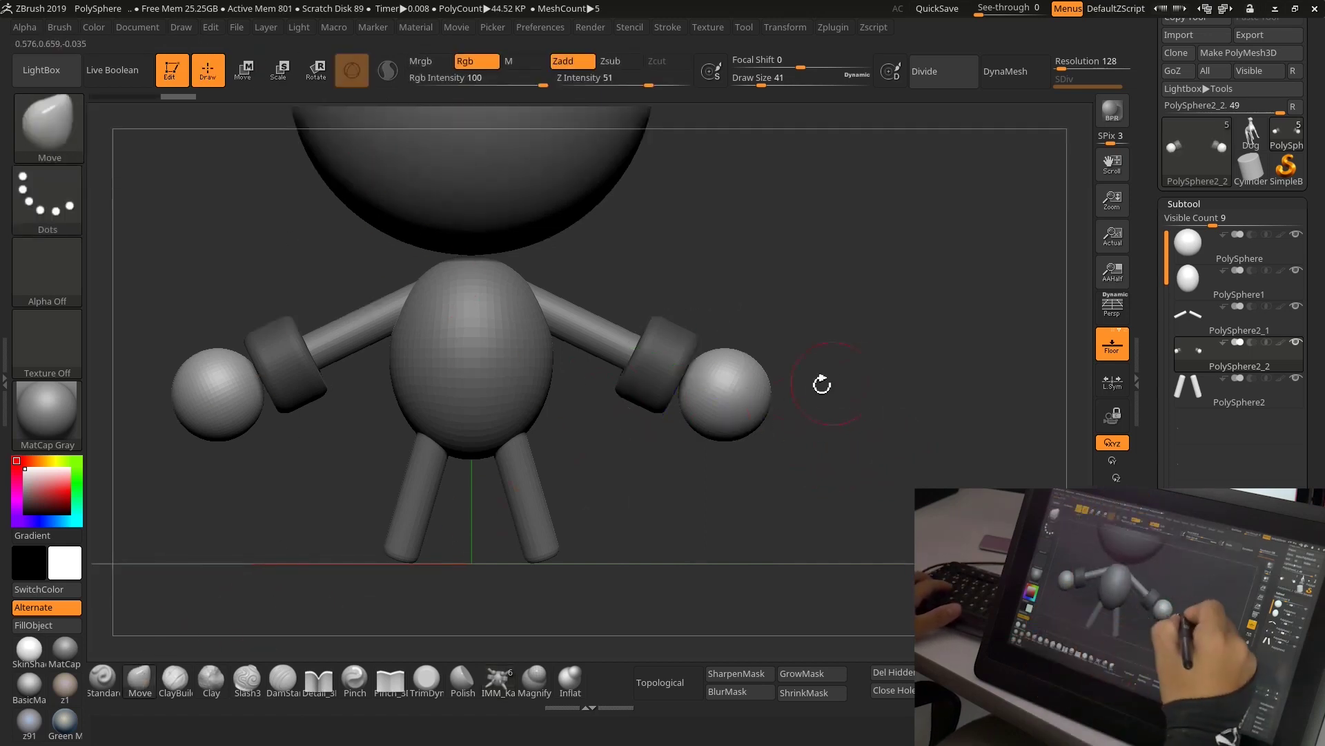
pyautogui.moveTo(849, 391); pyautogui.dragTo(829, 384)
pyautogui.press('s')
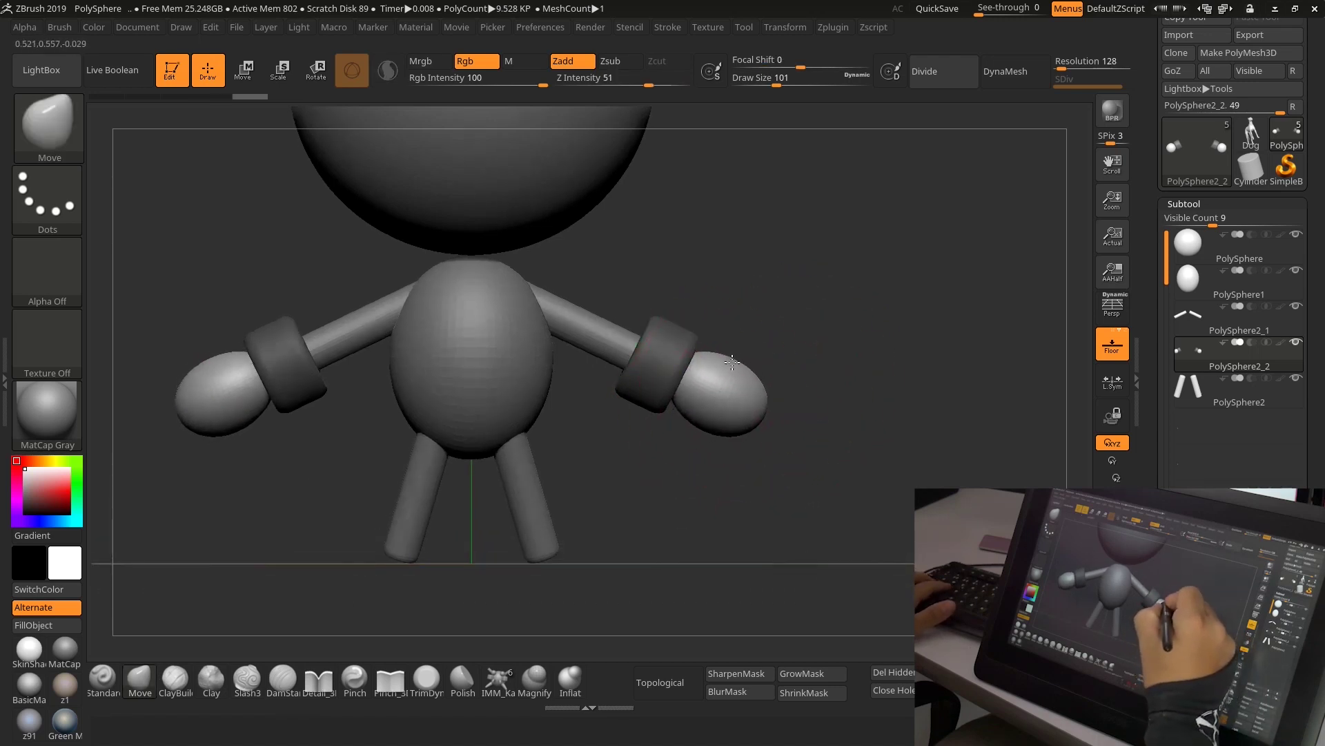
pyautogui.moveTo(797, 410); pyautogui.dragTo(774, 426)
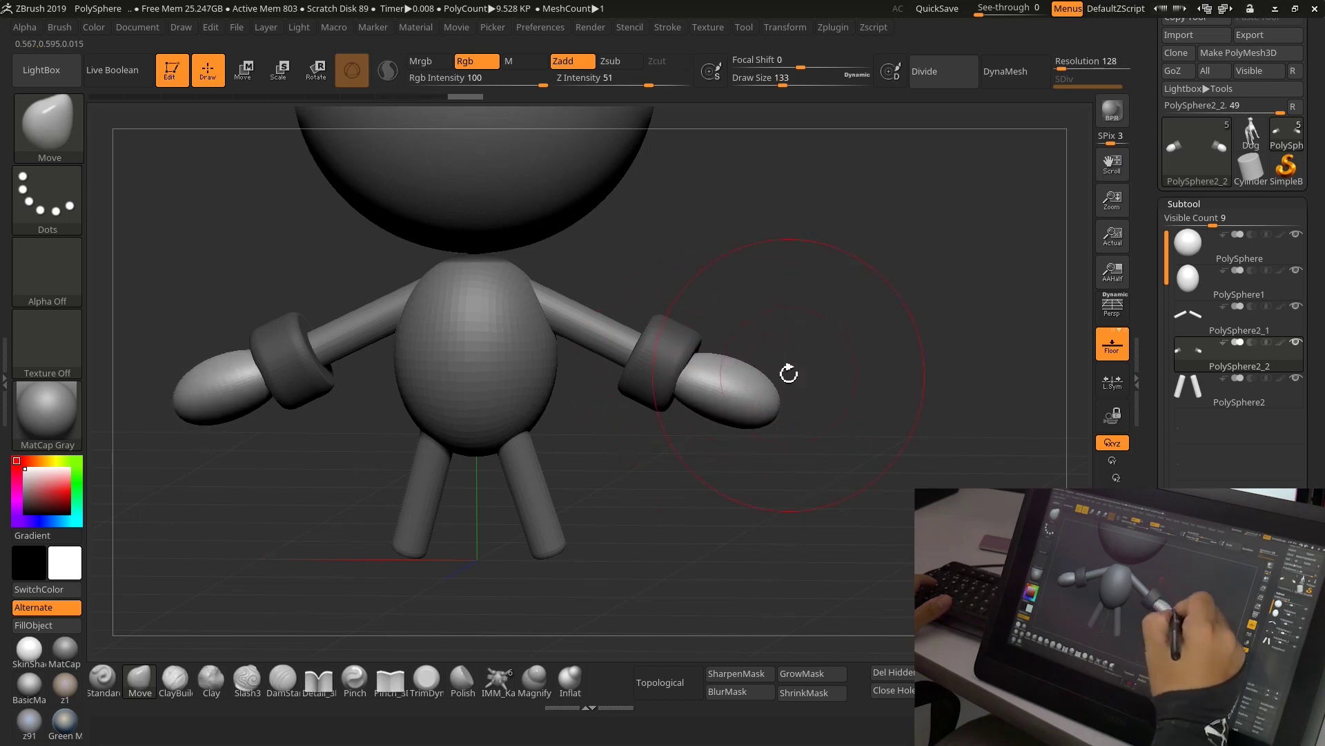
# Pull both hand tips slightly downward with symmetry, undoing one overdone stroke.
pyautogui.moveTo(789, 374); pyautogui.dragTo(769, 370)
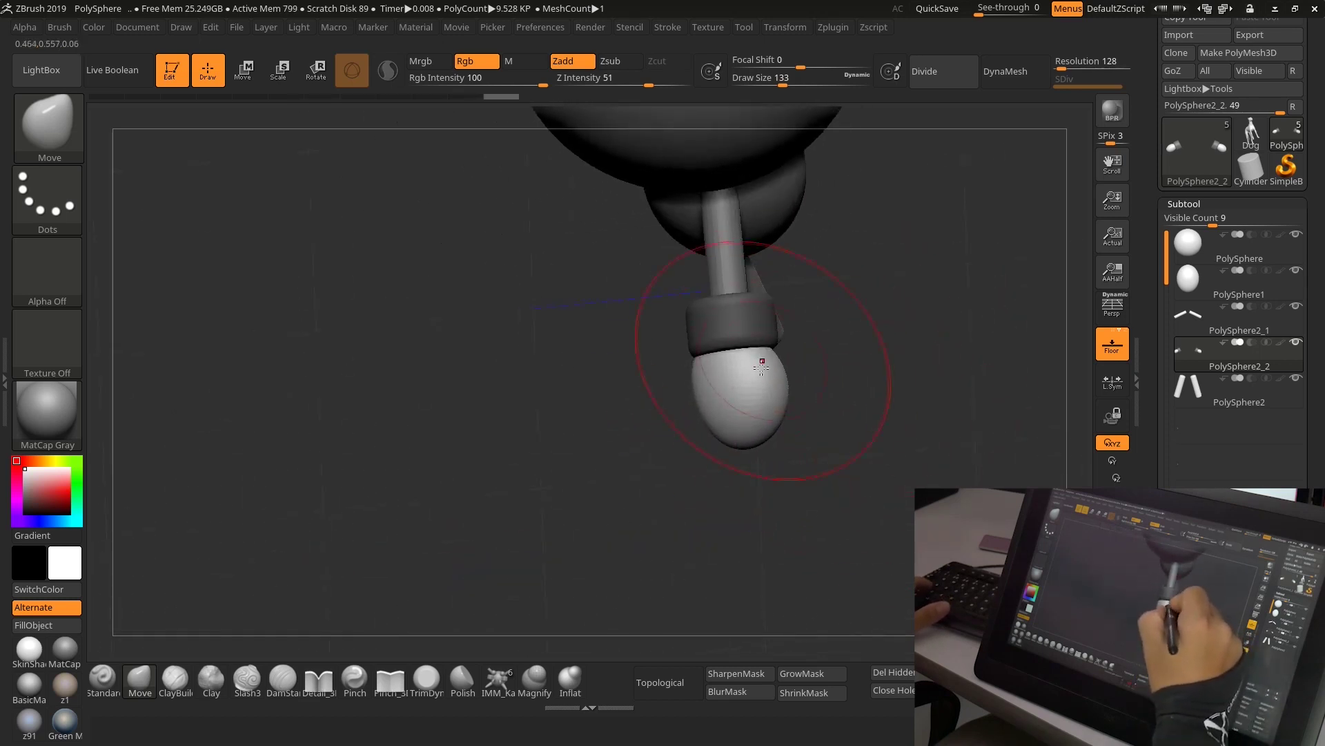
pyautogui.moveTo(756, 419)
pyautogui.mouseDown()
pyautogui.moveTo(867, 375)
pyautogui.moveTo(843, 393)
pyautogui.mouseUp()
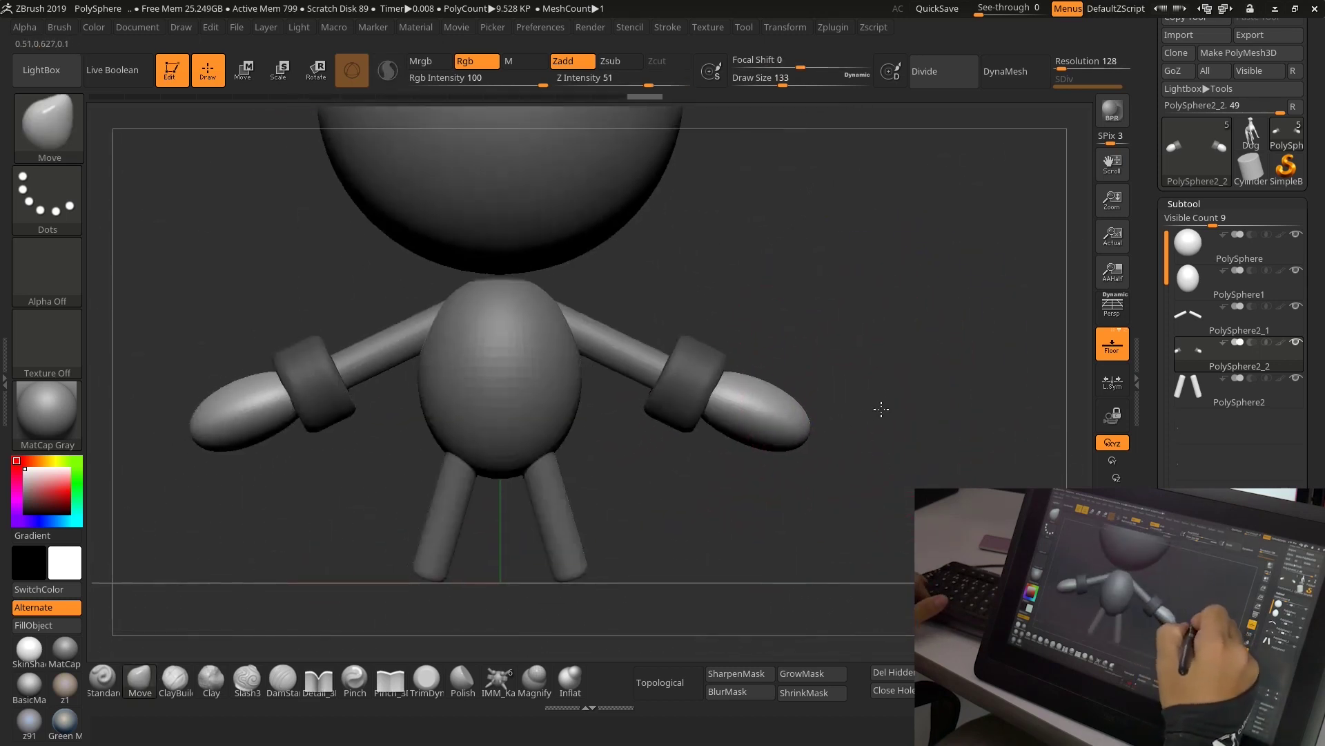
pyautogui.moveTo(795, 430)
pyautogui.mouseDown()
pyautogui.moveTo(801, 440)
pyautogui.moveTo(727, 416)
pyautogui.mouseUp()
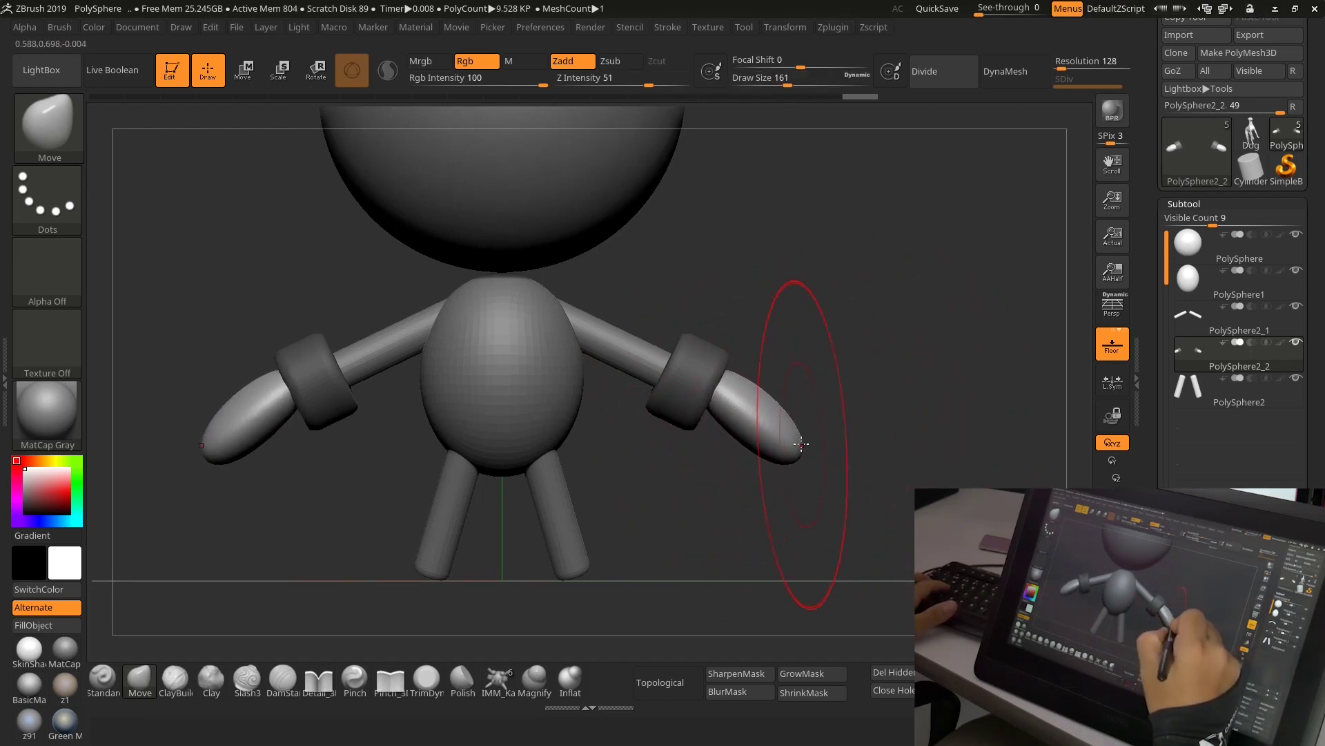
pyautogui.moveTo(711, 409); pyautogui.dragTo(732, 418)
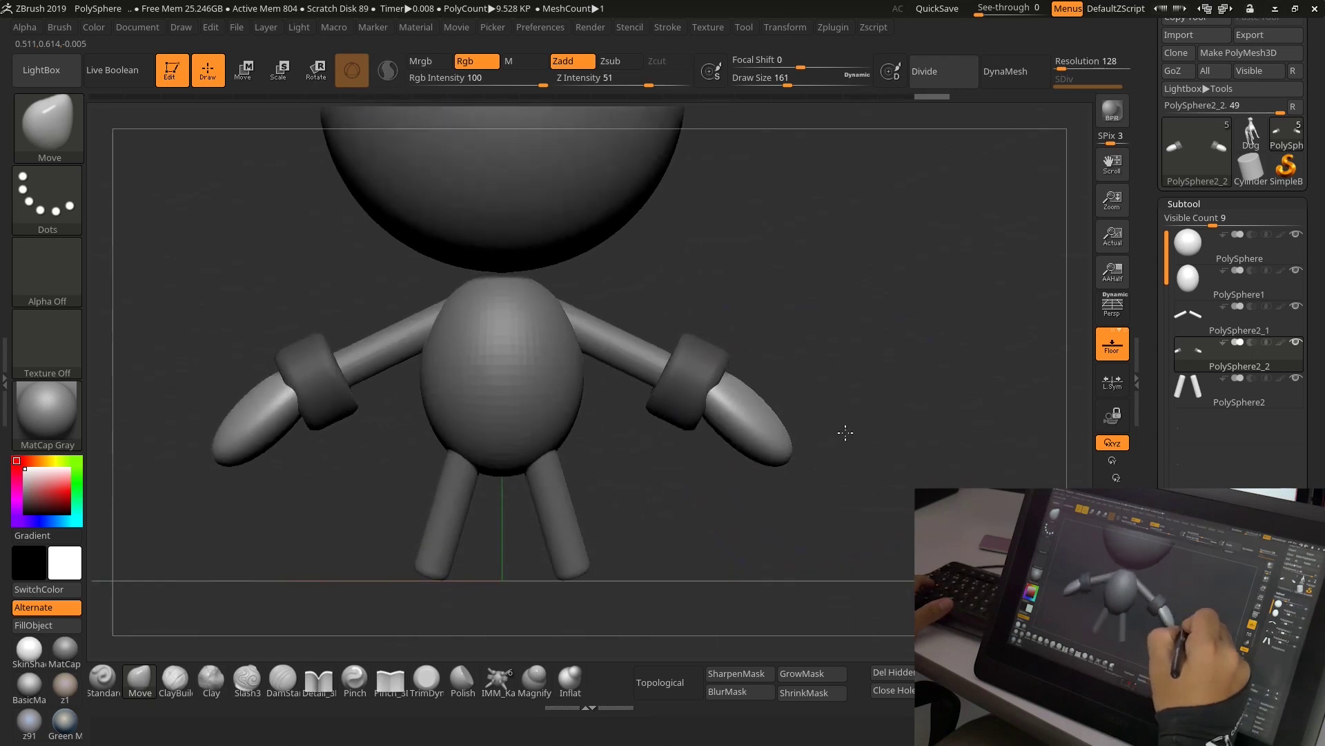
pyautogui.hotkey('ctrl', 'z')
pyautogui.moveTo(843, 438)
pyautogui.mouseDown()
pyautogui.moveTo(835, 395)
pyautogui.moveTo(949, 327)
pyautogui.mouseUp()
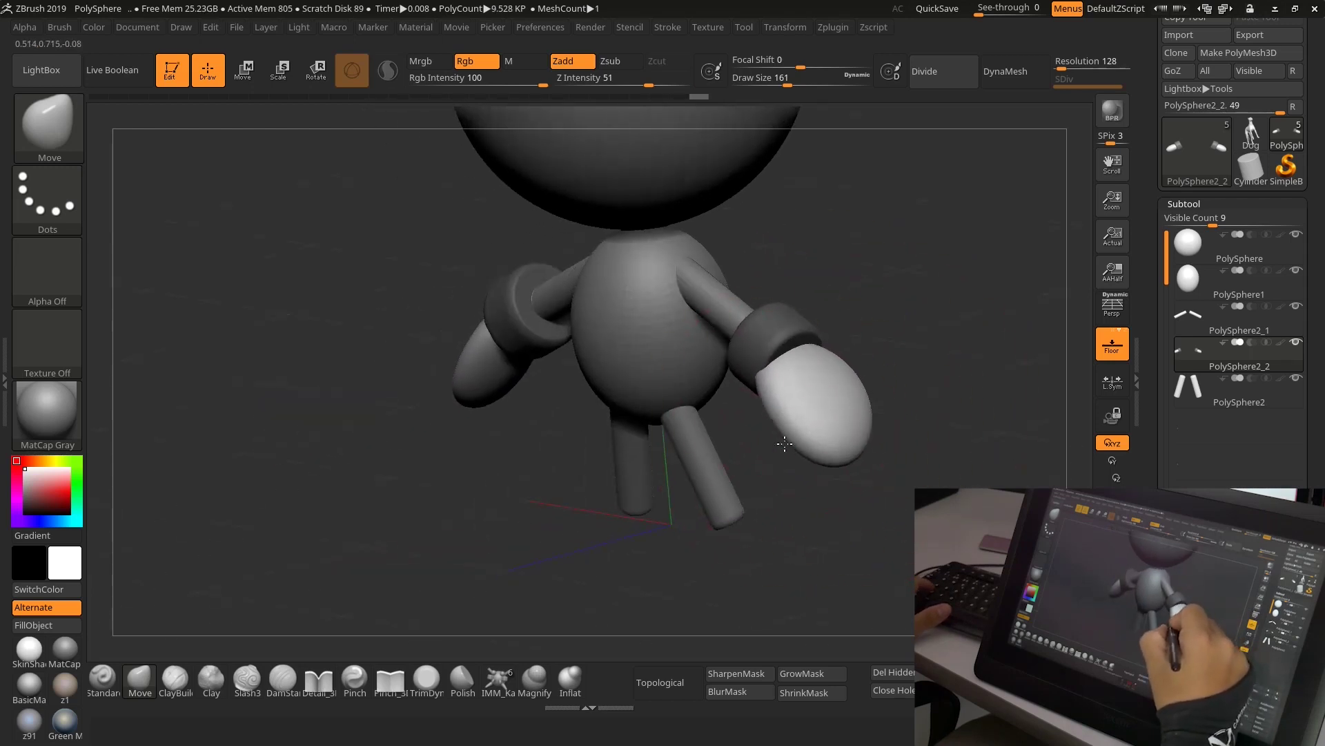
pyautogui.keyDown('shift'); pyautogui.moveTo(785, 443); pyautogui.dragTo(940, 335); pyautogui.keyUp('shift')
# Reduce the brush draw size to 82 and return to the character's front view.
pyautogui.press('s')
pyautogui.moveTo(863, 379); pyautogui.dragTo(856, 379)
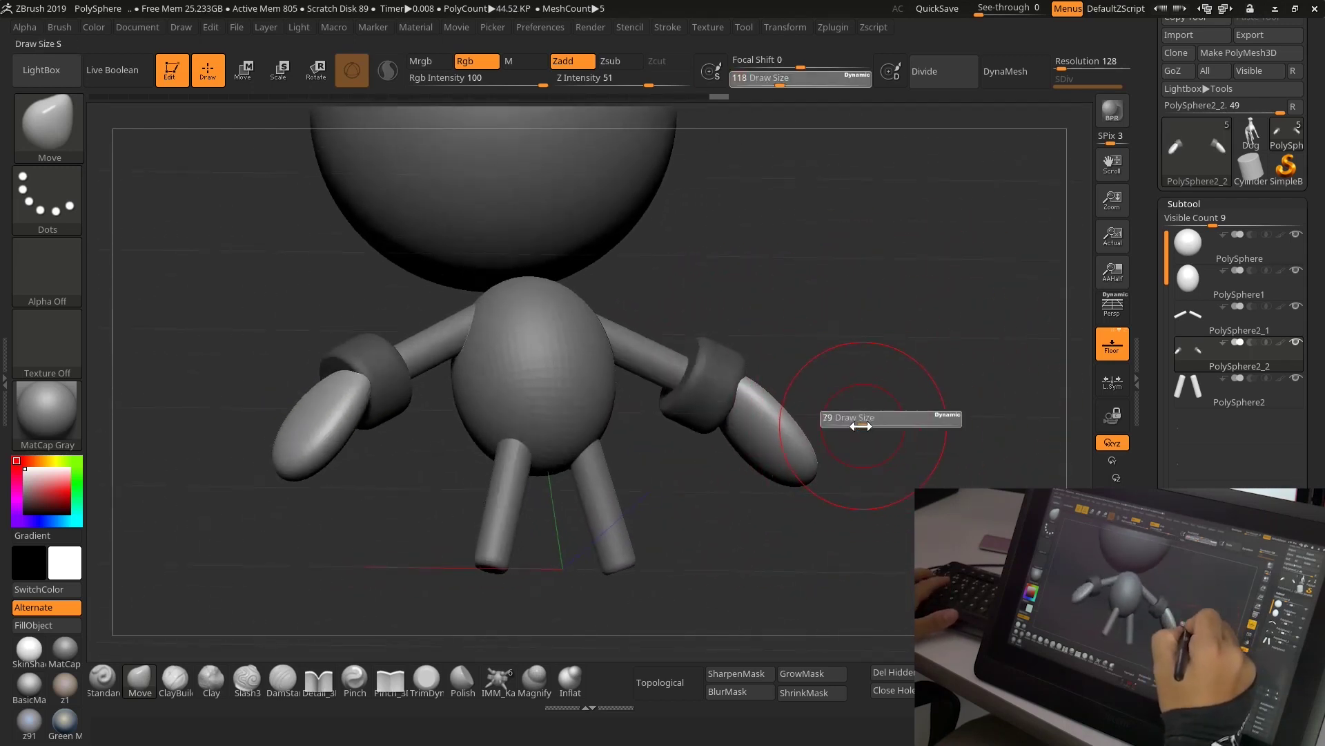
pyautogui.moveTo(861, 426); pyautogui.dragTo(863, 426)
pyautogui.moveTo(856, 435); pyautogui.dragTo(769, 474)
pyautogui.moveTo(802, 428)
pyautogui.mouseDown()
pyautogui.moveTo(856, 409)
pyautogui.moveTo(839, 511)
pyautogui.mouseUp()
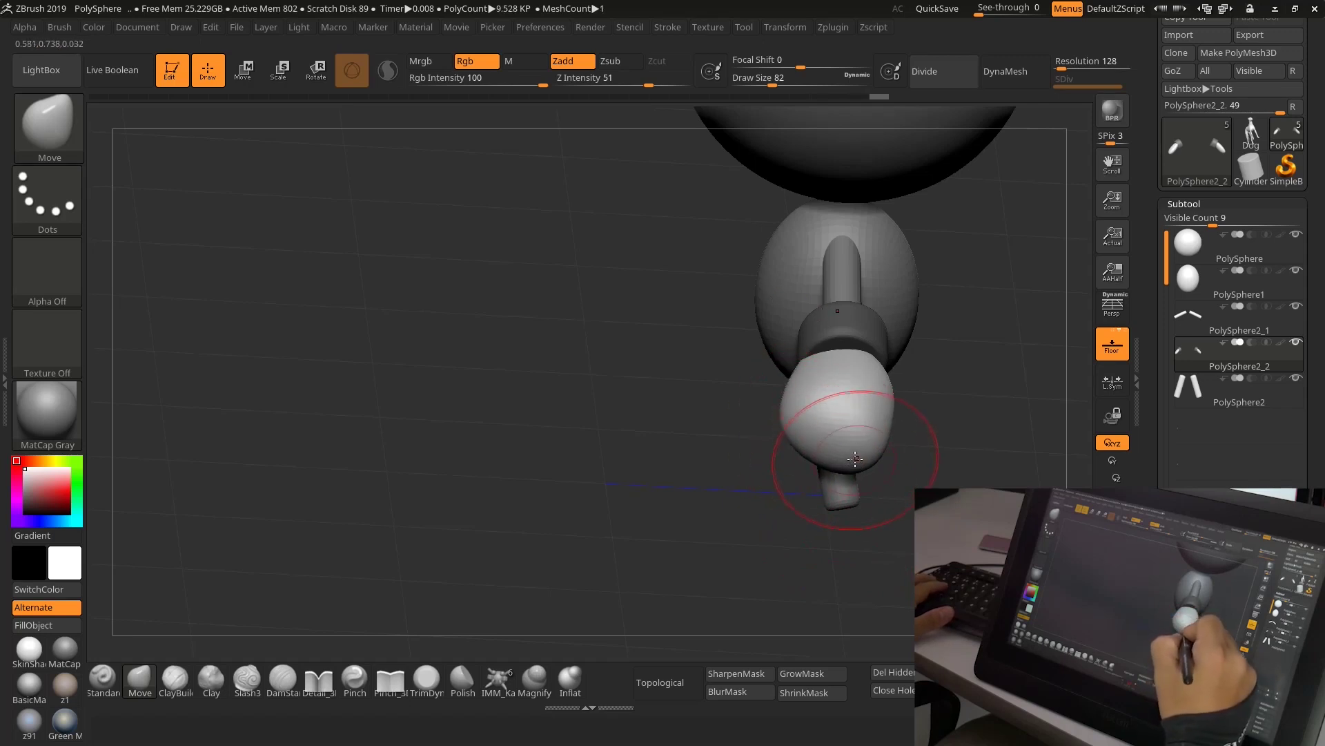
pyautogui.moveTo(812, 454)
pyautogui.mouseDown()
pyautogui.moveTo(979, 396)
pyautogui.moveTo(867, 433)
pyautogui.moveTo(930, 414)
pyautogui.moveTo(927, 442)
pyautogui.moveTo(863, 506)
pyautogui.moveTo(902, 482)
pyautogui.moveTo(861, 506)
pyautogui.moveTo(871, 498)
pyautogui.moveTo(849, 465)
pyautogui.moveTo(531, 420)
pyautogui.mouseUp()
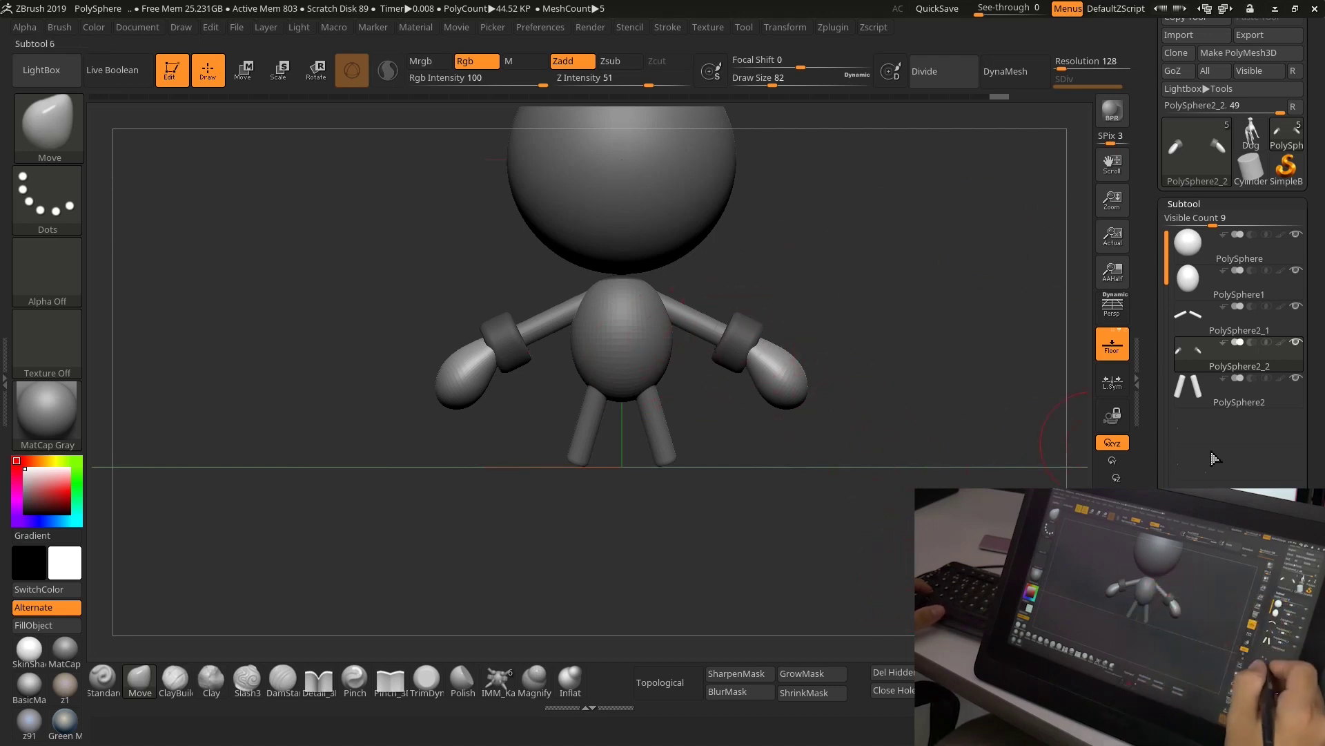
# Select the legs subtool, PolySphere2, and orbit to look along the legs.
pyautogui.moveTo(1235, 442); pyautogui.dragTo(1236, 391)
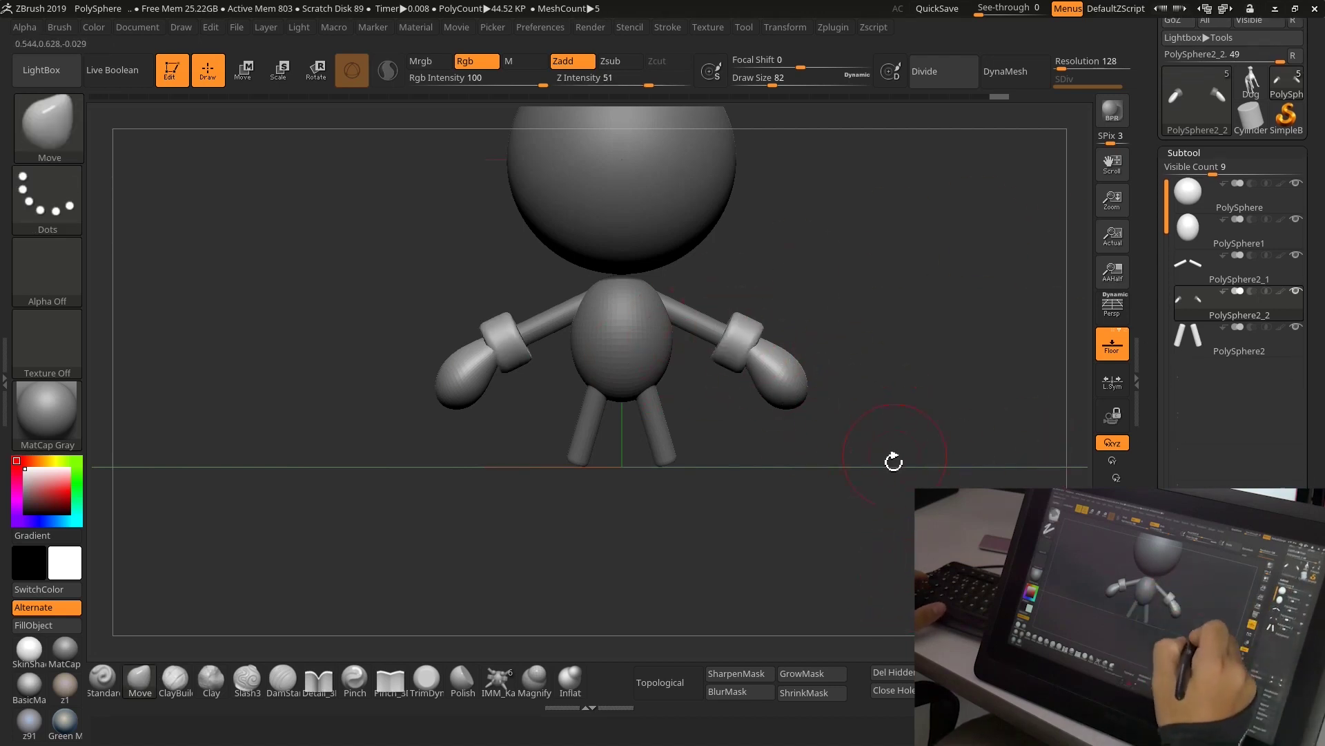
pyautogui.moveTo(865, 489); pyautogui.dragTo(867, 483)
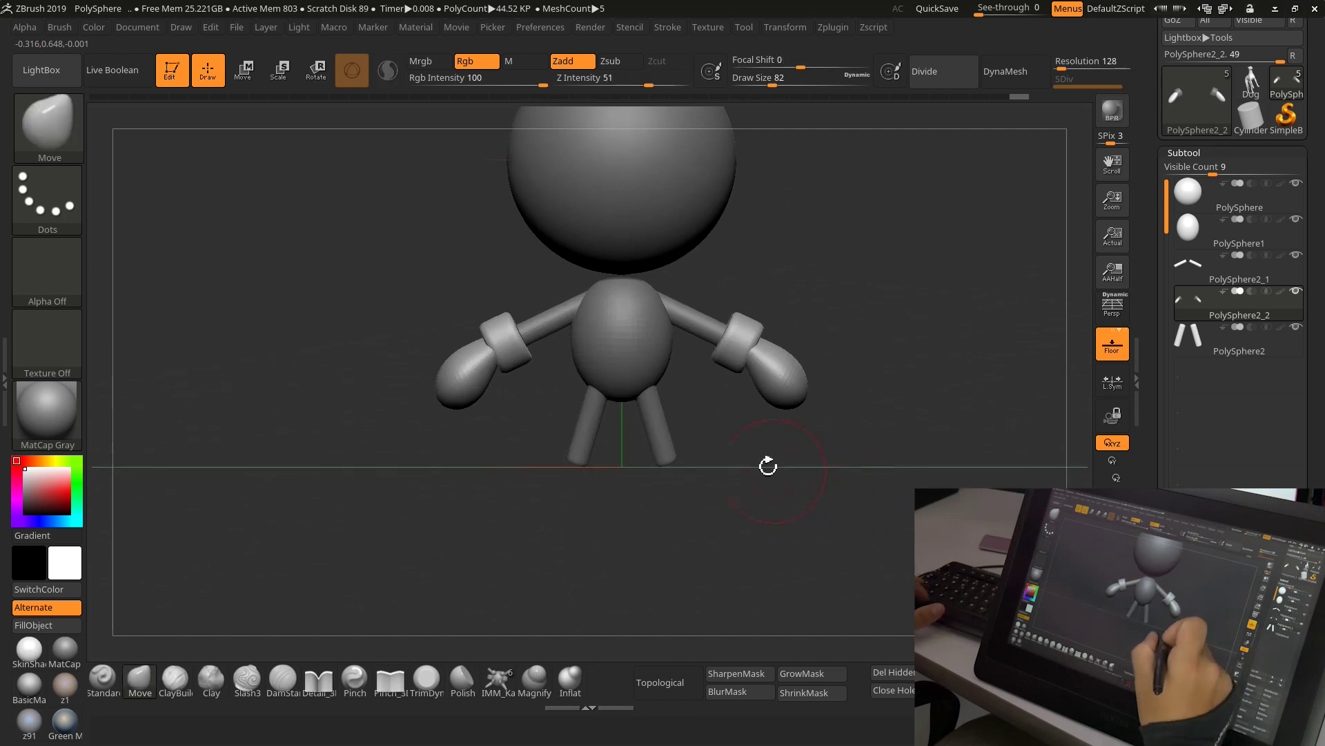
pyautogui.moveTo(766, 464)
pyautogui.keyDown('alt'); pyautogui.mouseDown()
pyautogui.moveTo(760, 495)
pyautogui.moveTo(827, 460)
pyautogui.mouseUp(); pyautogui.keyUp('alt')
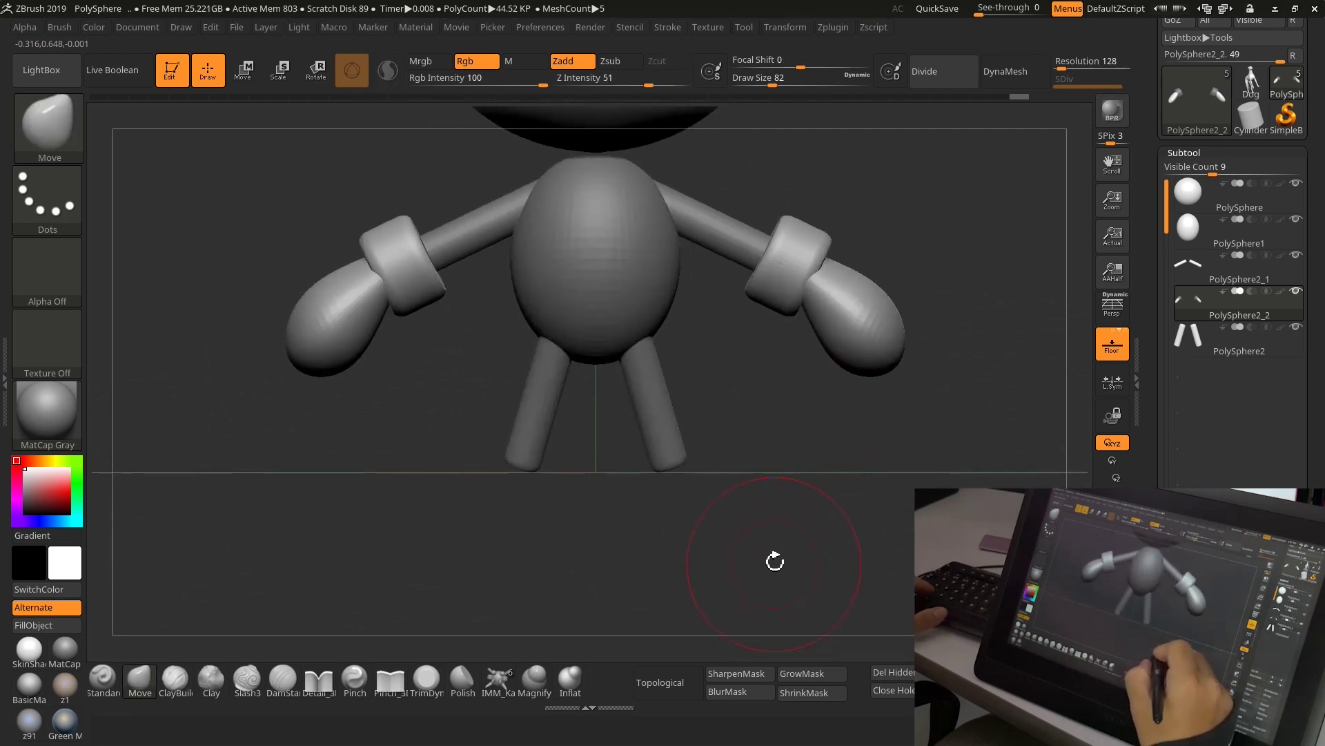
pyautogui.click(1196, 338)
pyautogui.moveTo(725, 504)
pyautogui.mouseDown()
pyautogui.moveTo(746, 408)
pyautogui.moveTo(738, 441)
pyautogui.mouseUp()
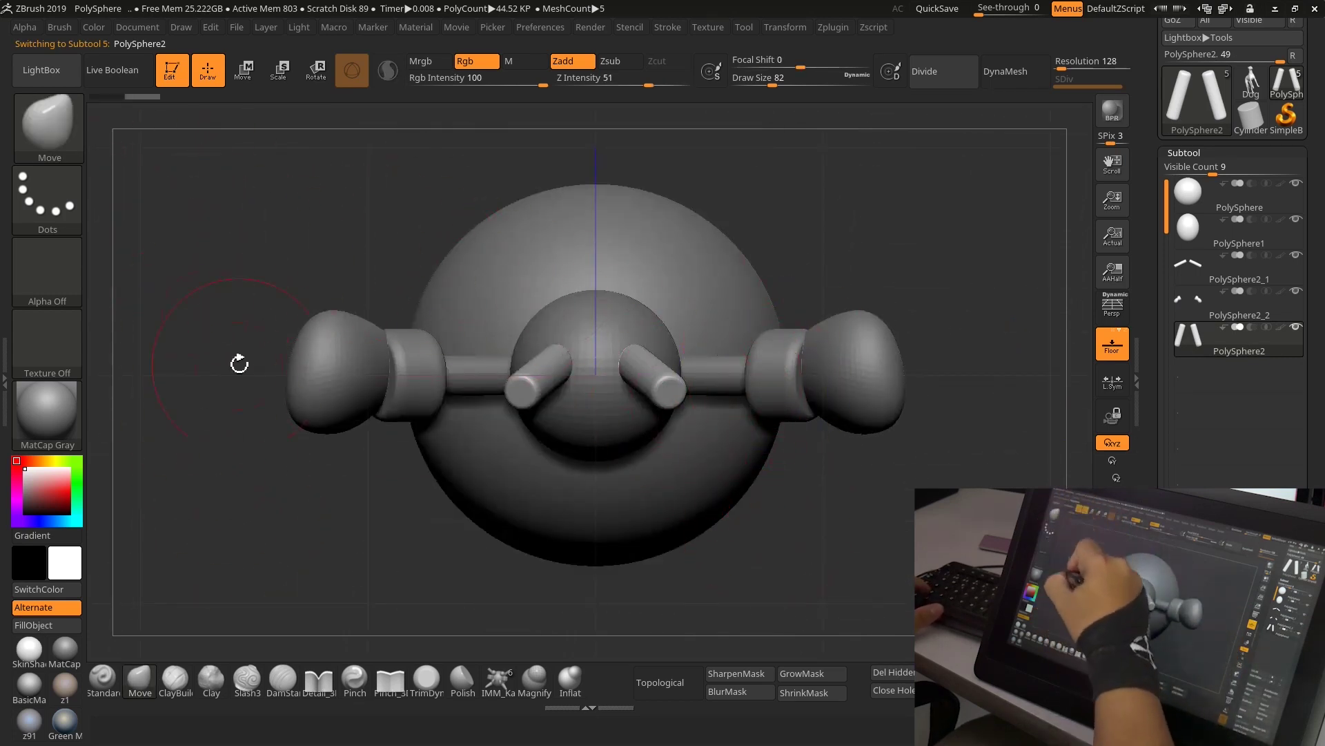
# Insert a Disc from the IMM_KamesBloc brush onto the leg ends.
pyautogui.click(509, 692)
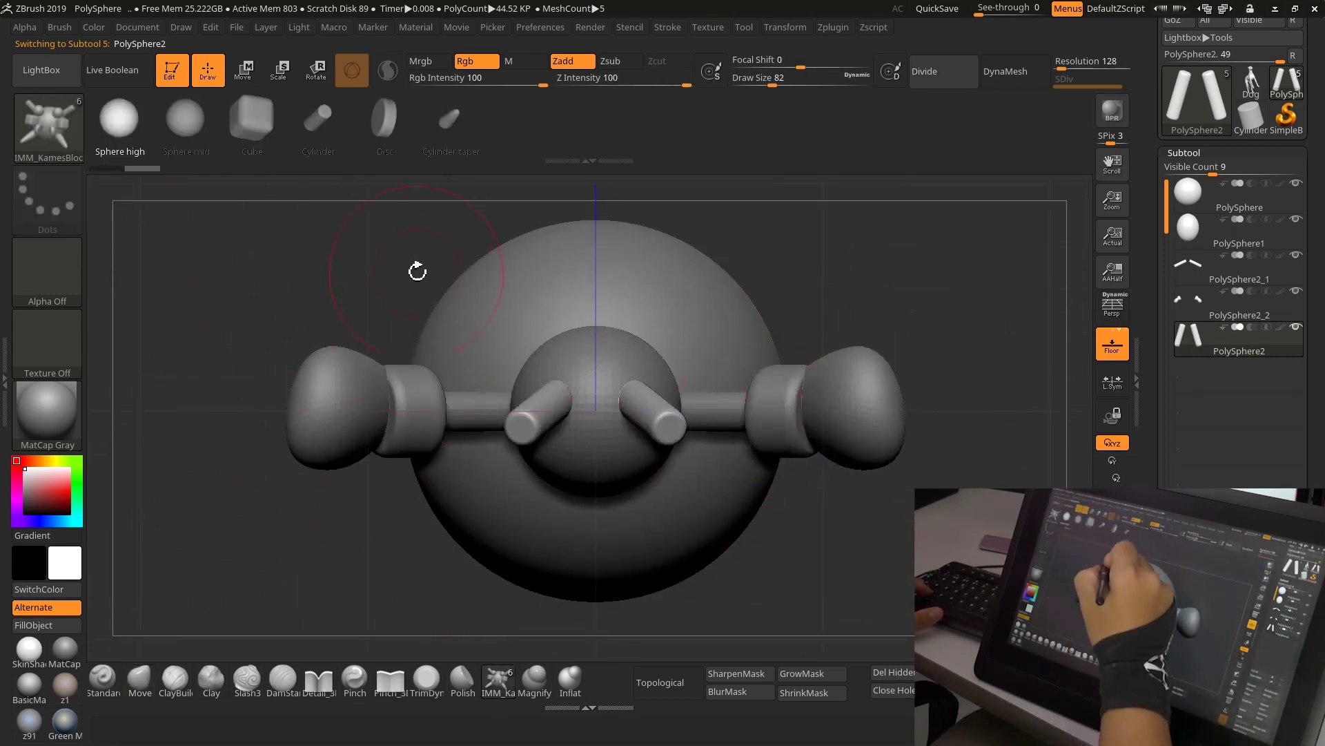
pyautogui.click(385, 118)
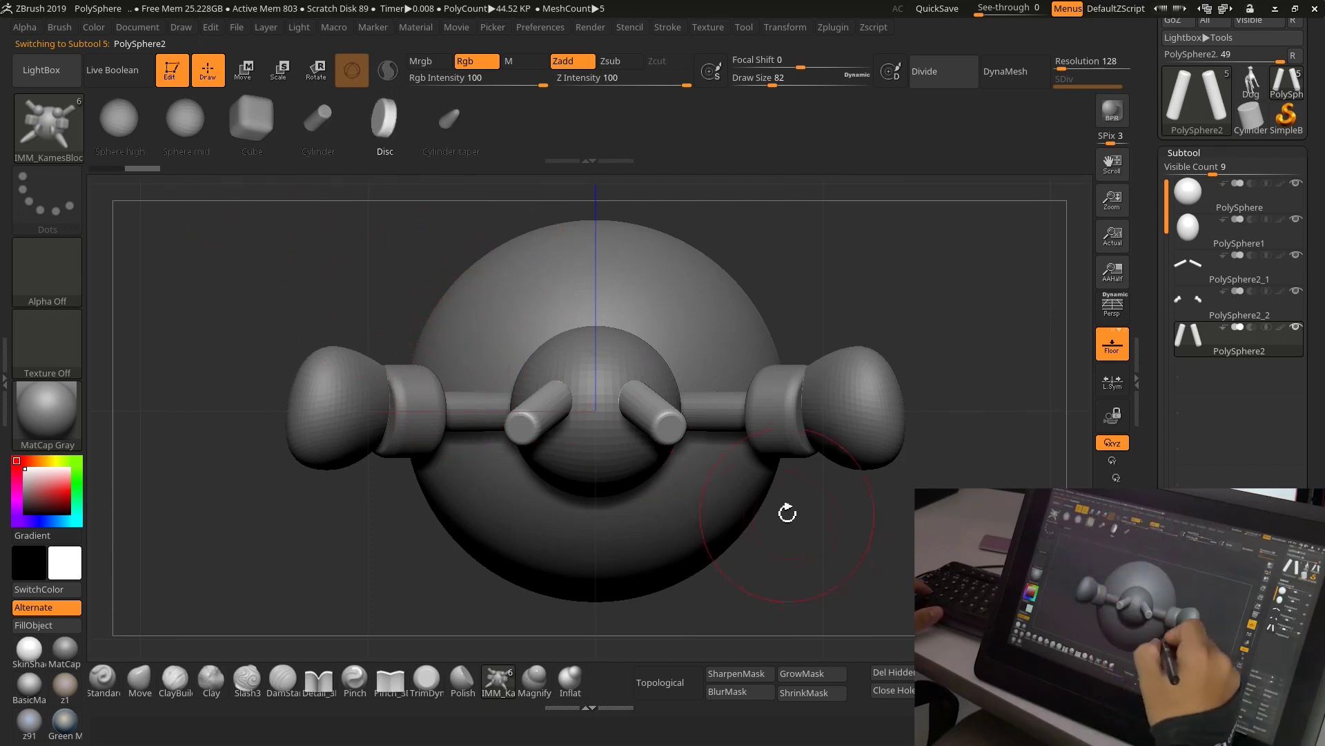
pyautogui.moveTo(787, 508); pyautogui.dragTo(766, 504)
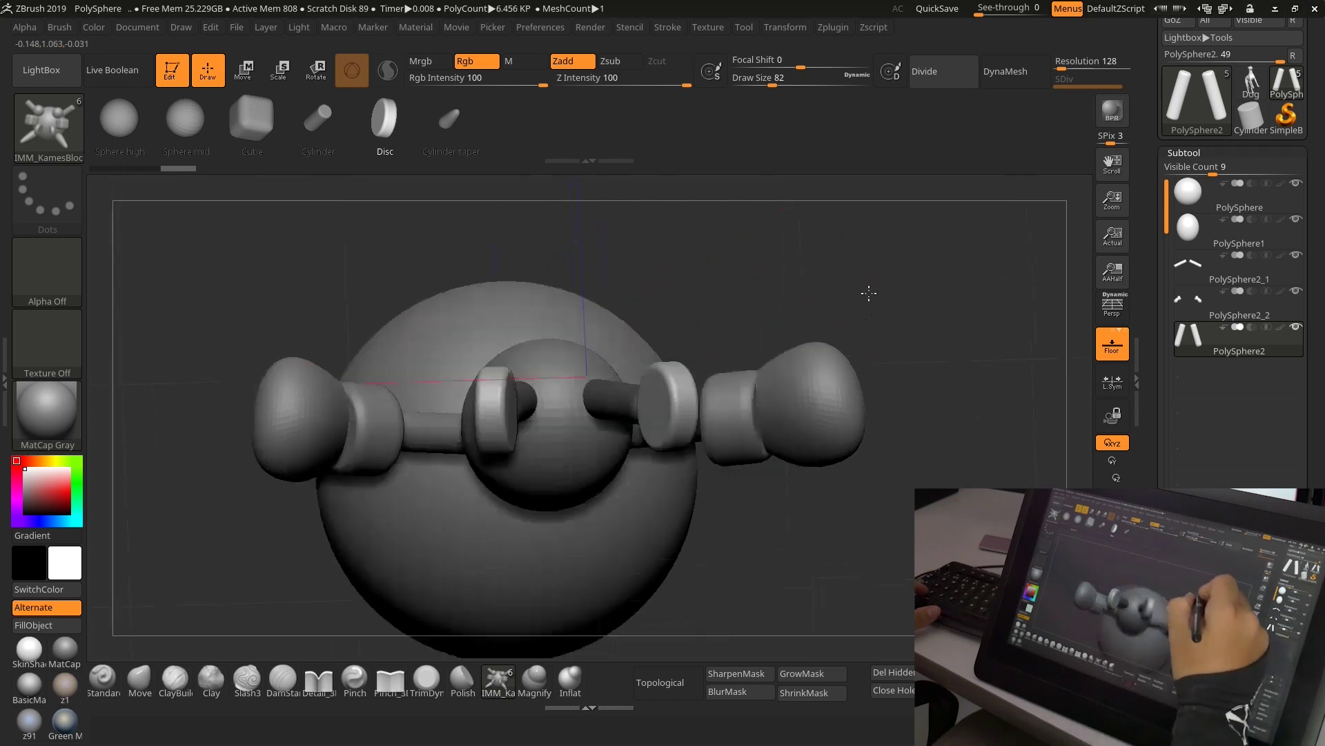
pyautogui.moveTo(866, 293)
pyautogui.mouseDown()
pyautogui.moveTo(852, 452)
pyautogui.moveTo(822, 483)
pyautogui.moveTo(831, 476)
pyautogui.moveTo(693, 387)
pyautogui.mouseUp()
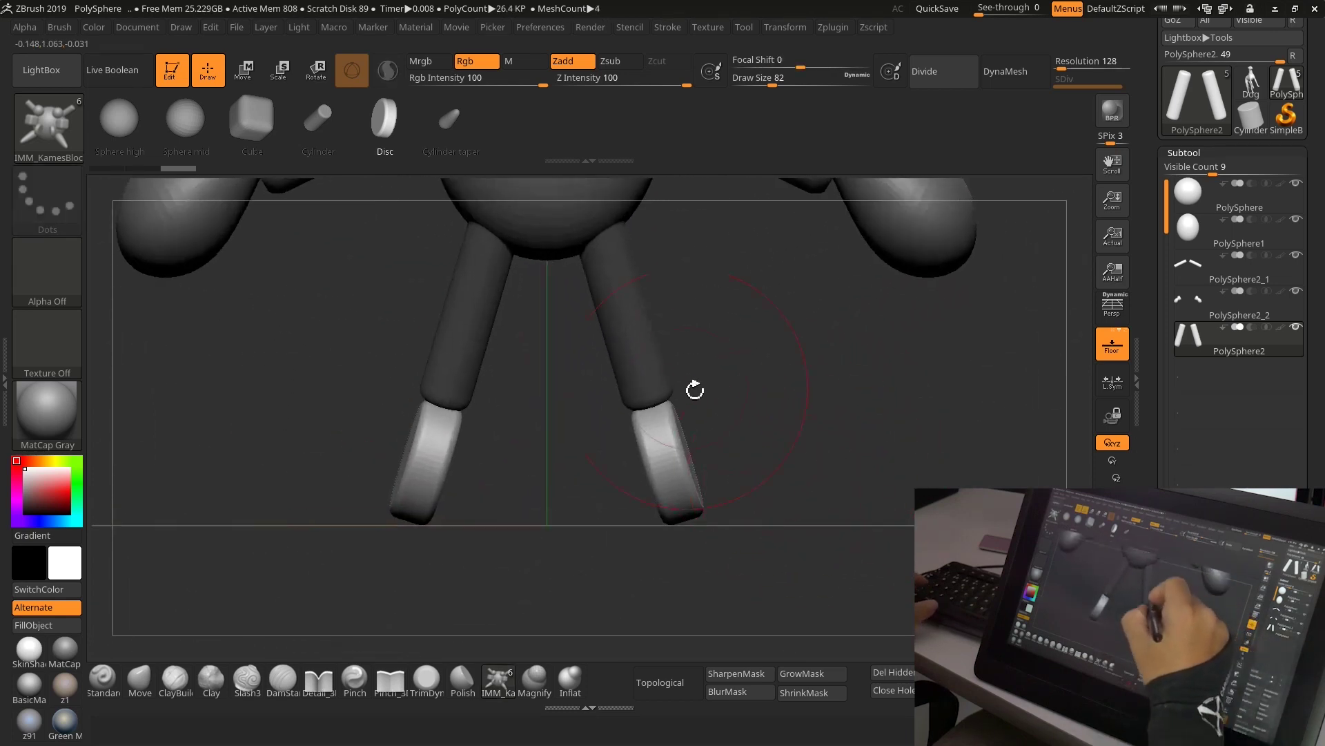
# Try rotating the foot discs with the gizmo, then undo it and clear the gizmo.
pyautogui.click(285, 81)
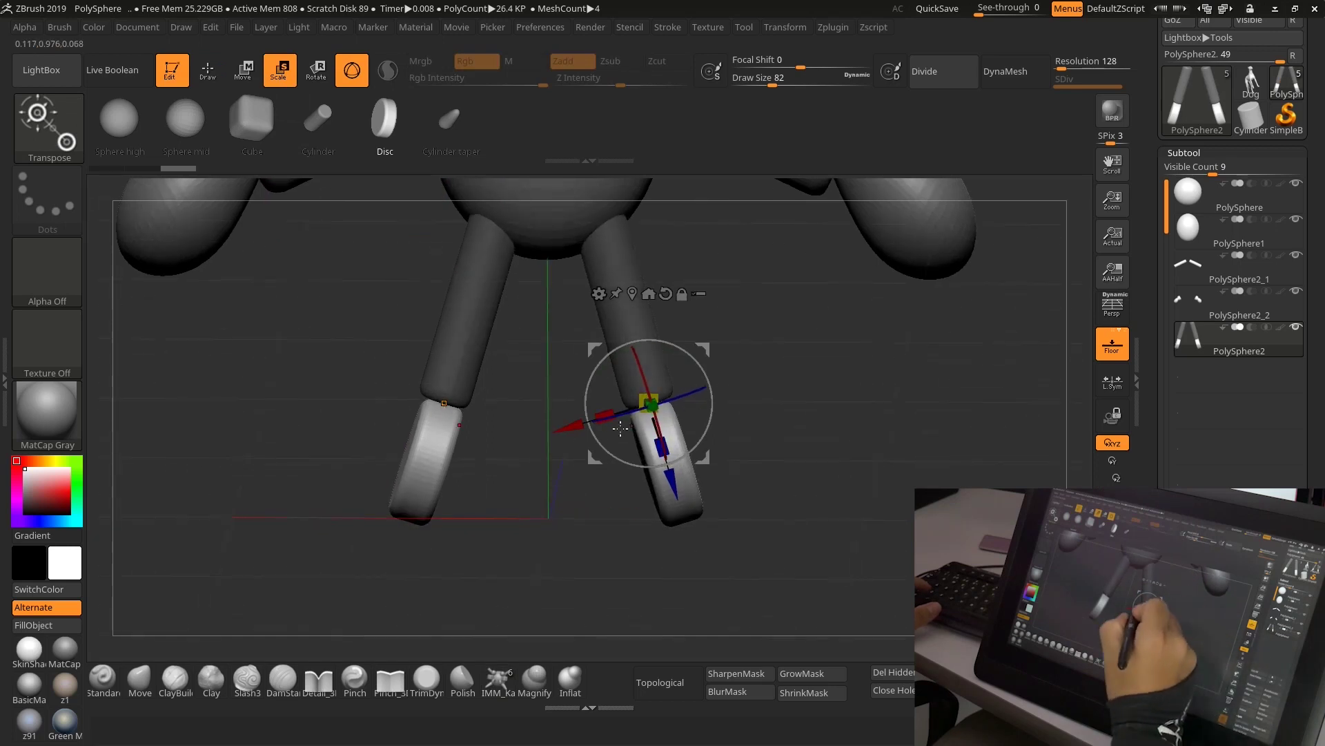
pyautogui.moveTo(605, 418); pyautogui.dragTo(530, 447)
pyautogui.hotkey('ctrl', 'z')
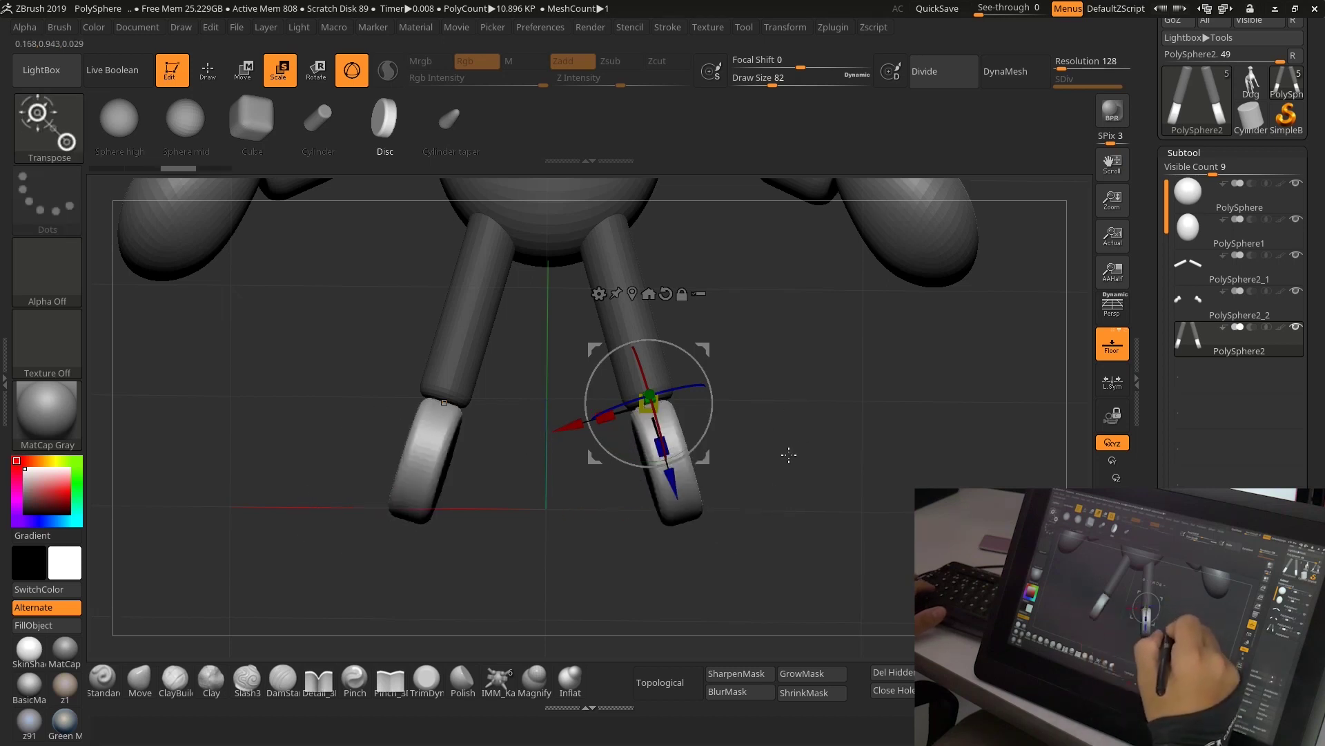
pyautogui.moveTo(705, 427)
pyautogui.mouseDown()
pyautogui.moveTo(802, 482)
pyautogui.moveTo(793, 379)
pyautogui.moveTo(816, 441)
pyautogui.mouseUp()
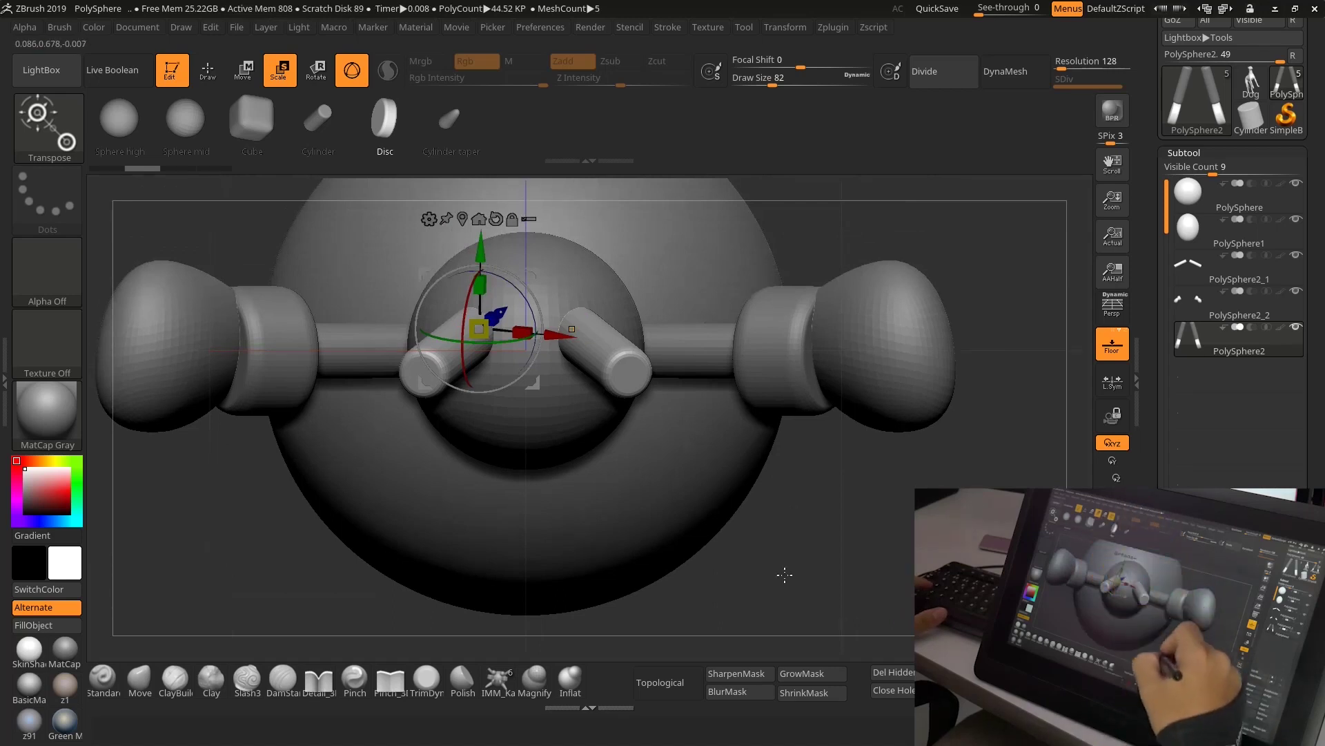
pyautogui.moveTo(787, 577); pyautogui.dragTo(817, 555)
pyautogui.click(606, 310)
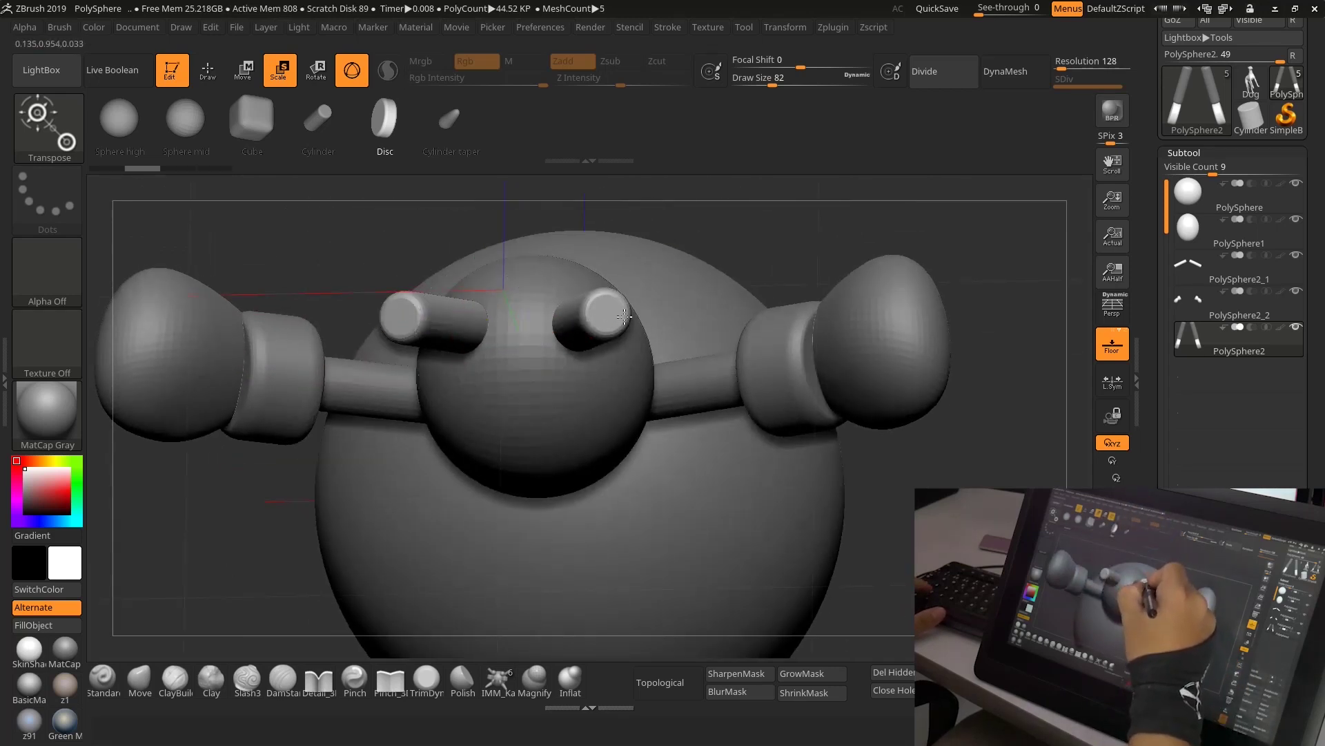
# Insert a mirrored Disc over each leg end and stretch both taller along Y.
pyautogui.press('q')
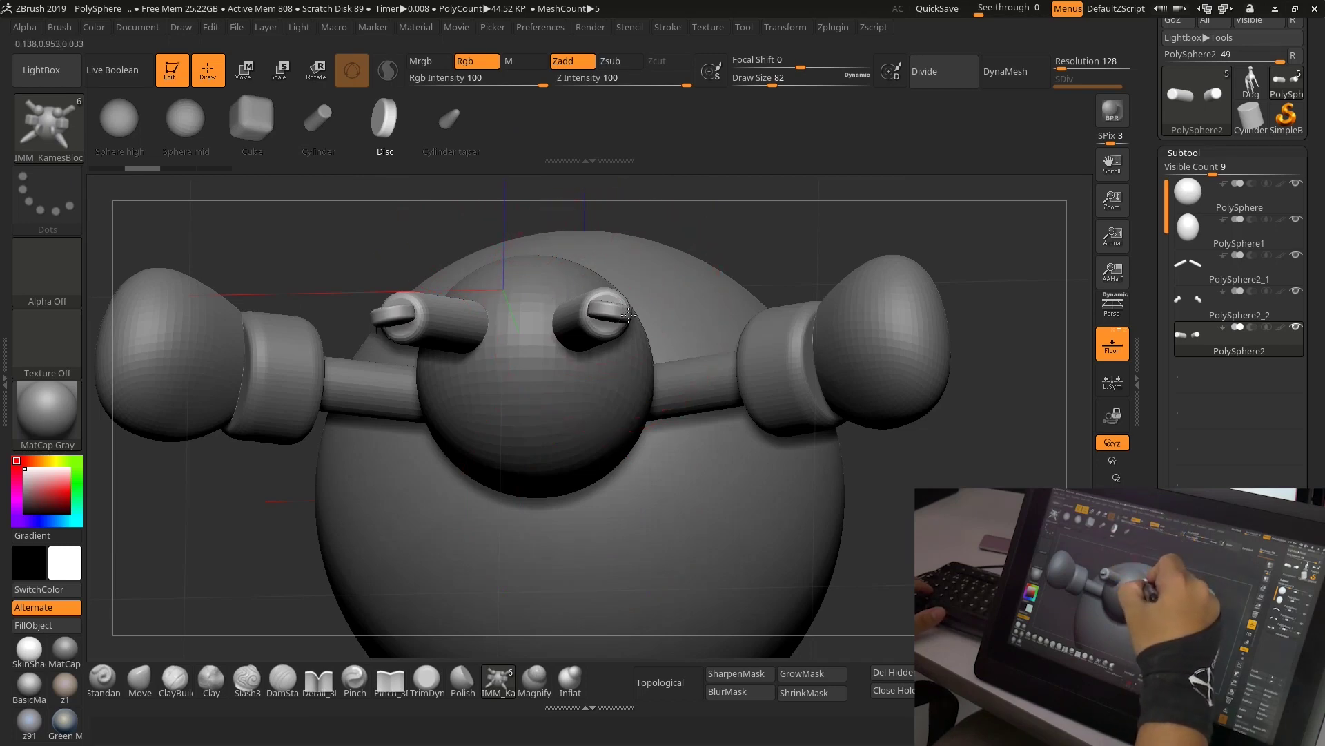
pyautogui.moveTo(628, 314); pyautogui.dragTo(697, 310)
pyautogui.moveTo(842, 236); pyautogui.dragTo(459, 168)
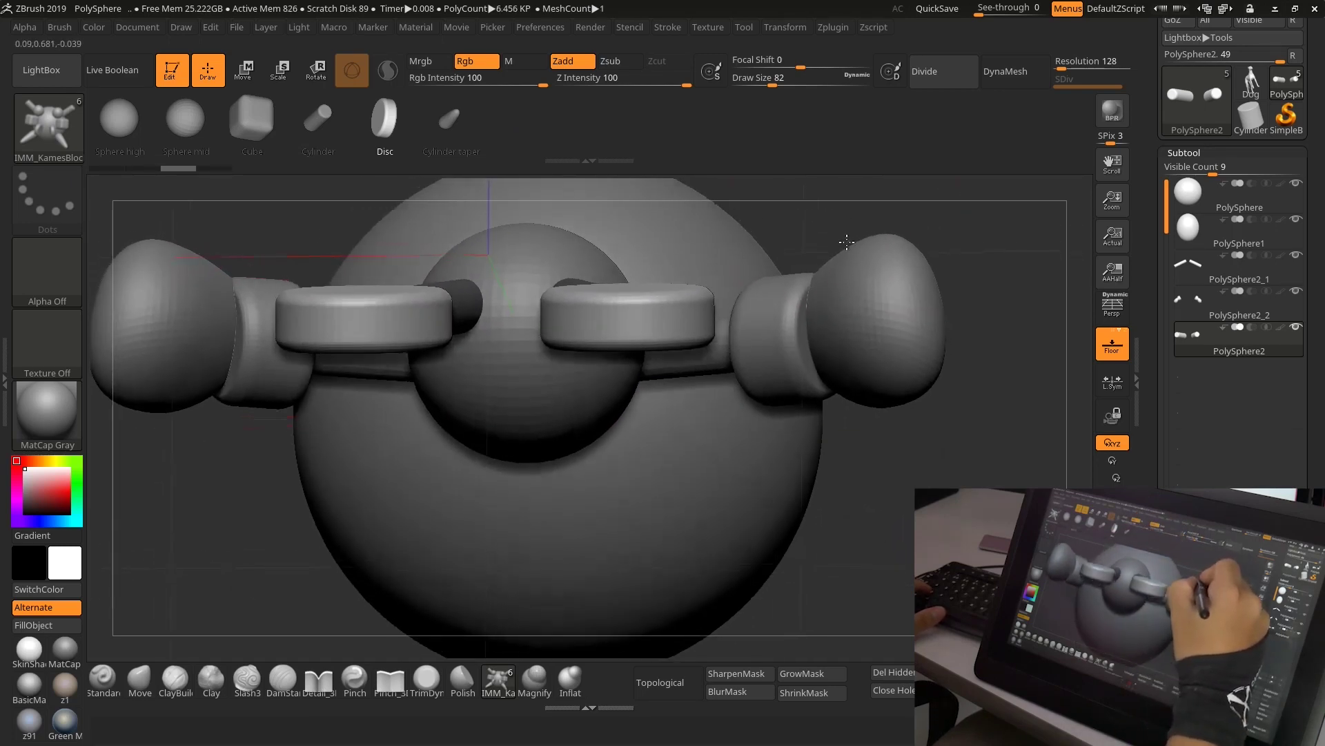
pyautogui.click(249, 69)
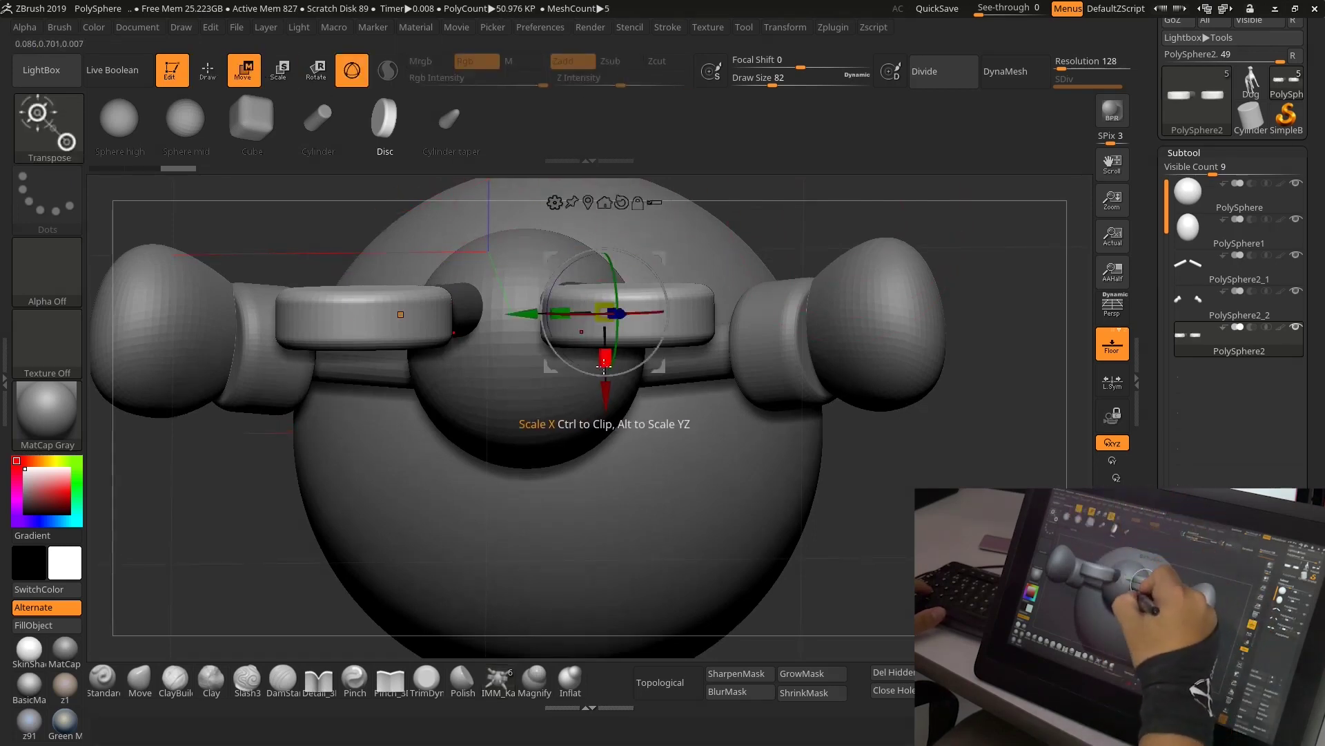
pyautogui.moveTo(606, 357); pyautogui.dragTo(589, 464)
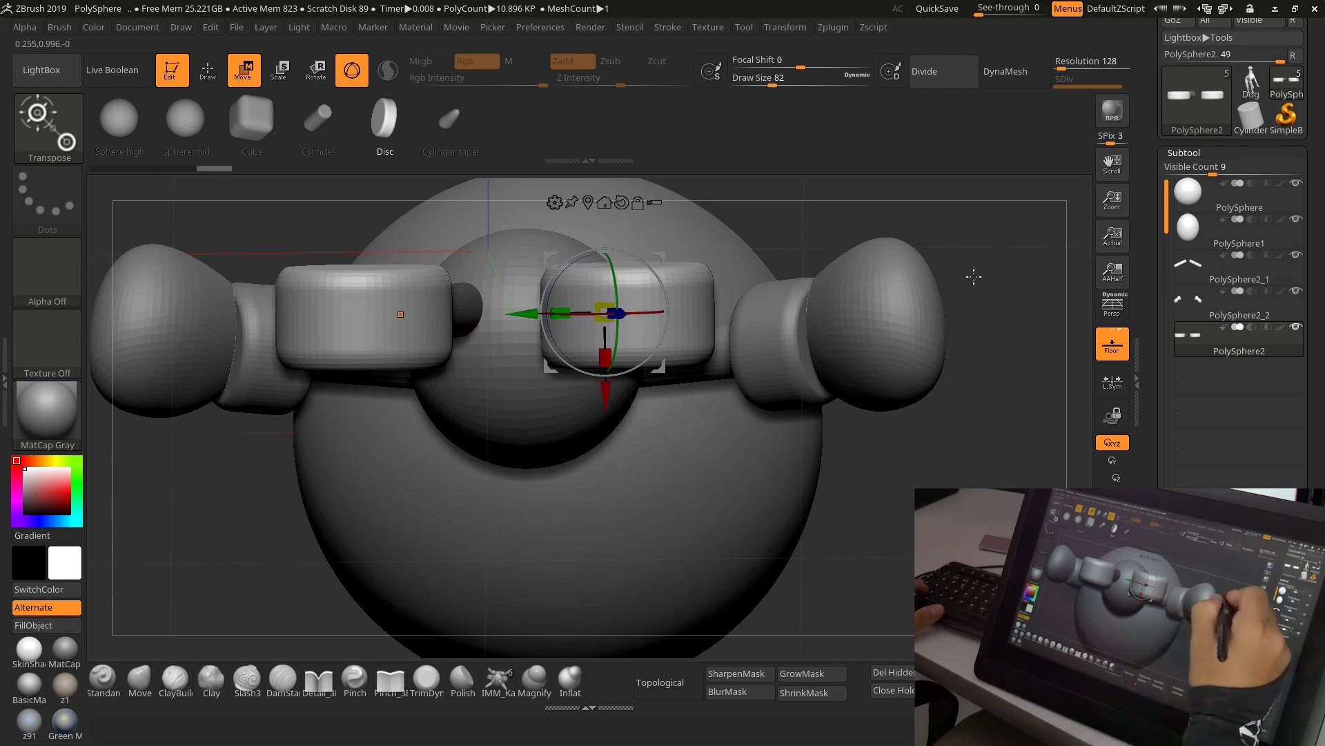
# Enlarge both leg discs into broad round pads, viewed from the front.
pyautogui.moveTo(974, 276); pyautogui.dragTo(969, 436)
pyautogui.moveTo(865, 450); pyautogui.dragTo(841, 414)
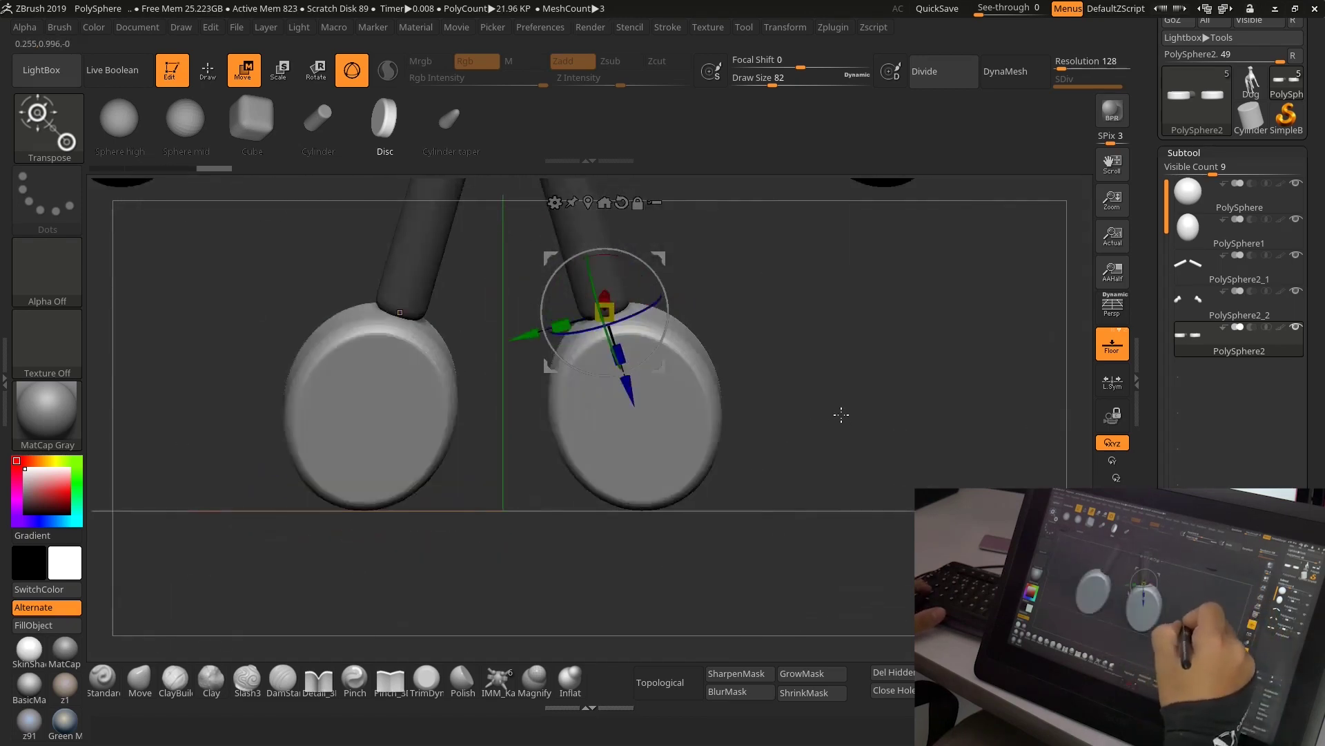
pyautogui.moveTo(816, 351); pyautogui.dragTo(792, 319)
pyautogui.moveTo(565, 334); pyautogui.dragTo(538, 333)
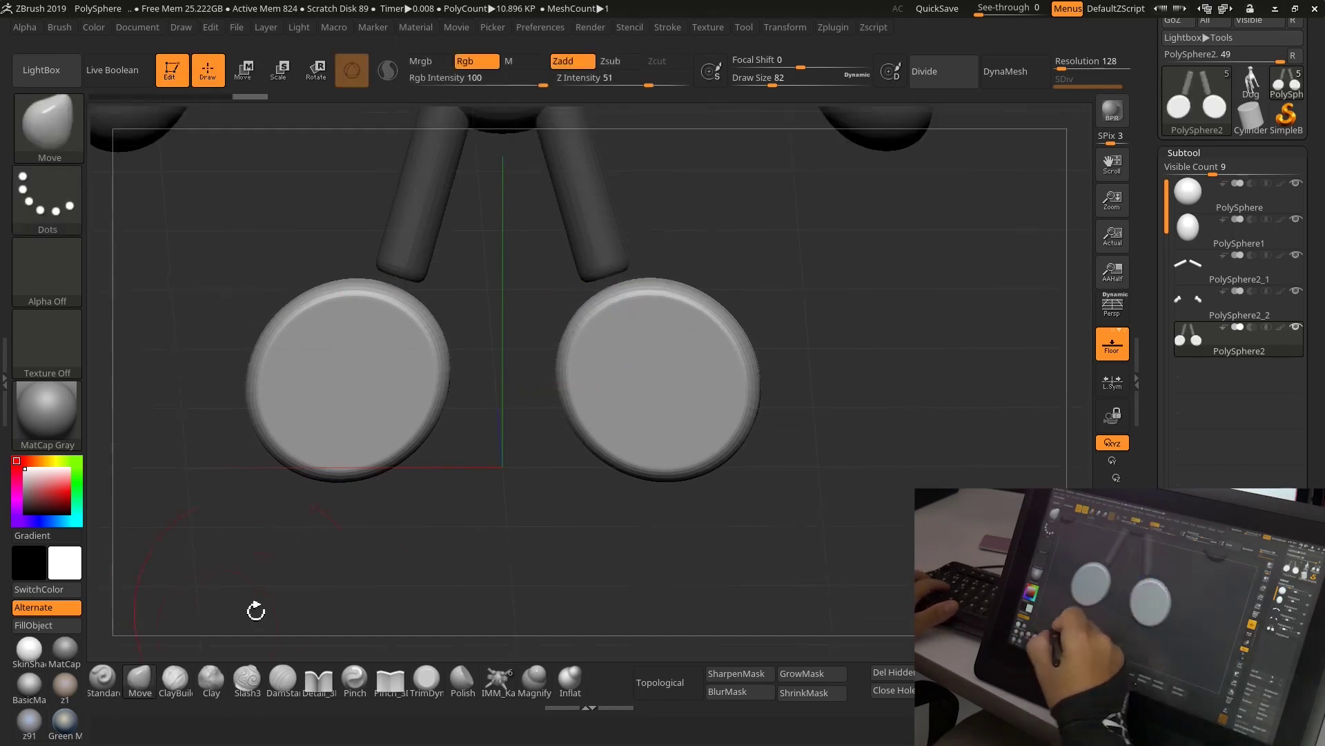
# Set draw size to 114 and rotate both discs 90° to lie flat.
pyautogui.press('q')
pyautogui.press('s')
pyautogui.moveTo(793, 340); pyautogui.dragTo(789, 340)
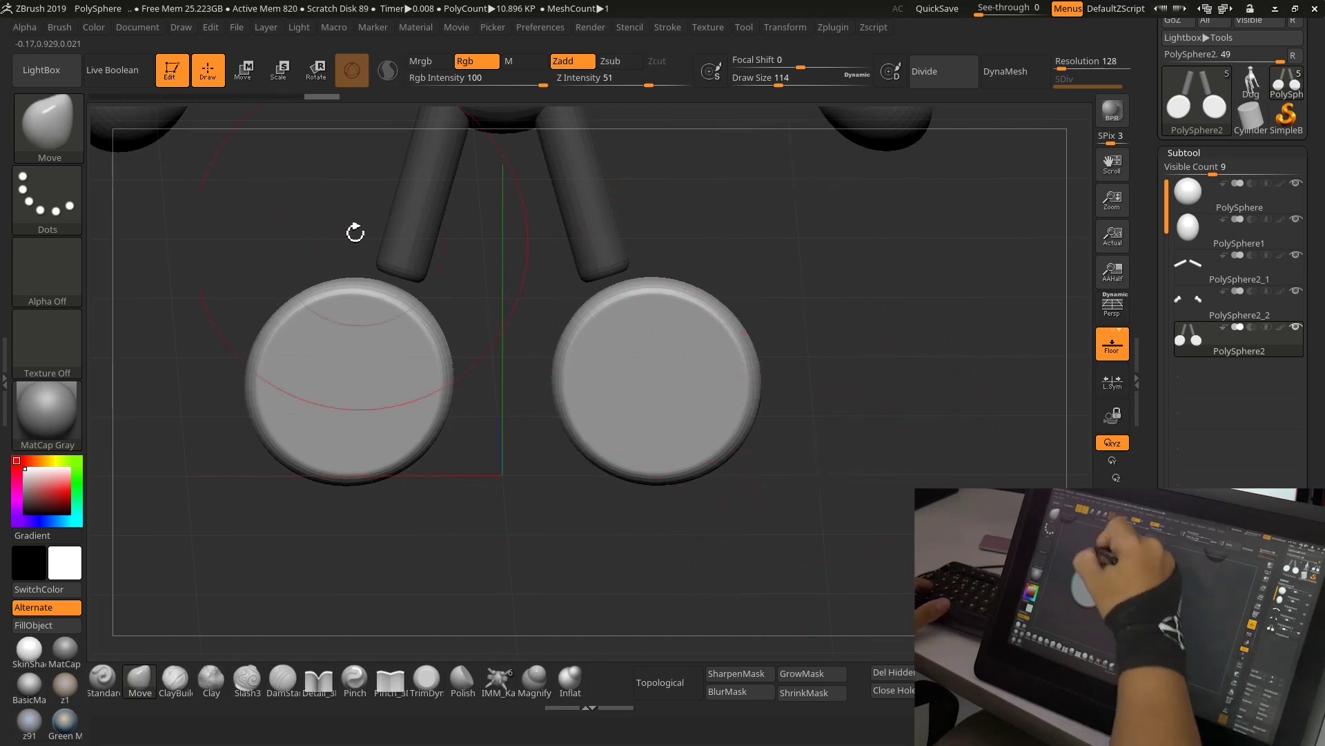
pyautogui.press('e')
pyautogui.moveTo(598, 258); pyautogui.dragTo(563, 161)
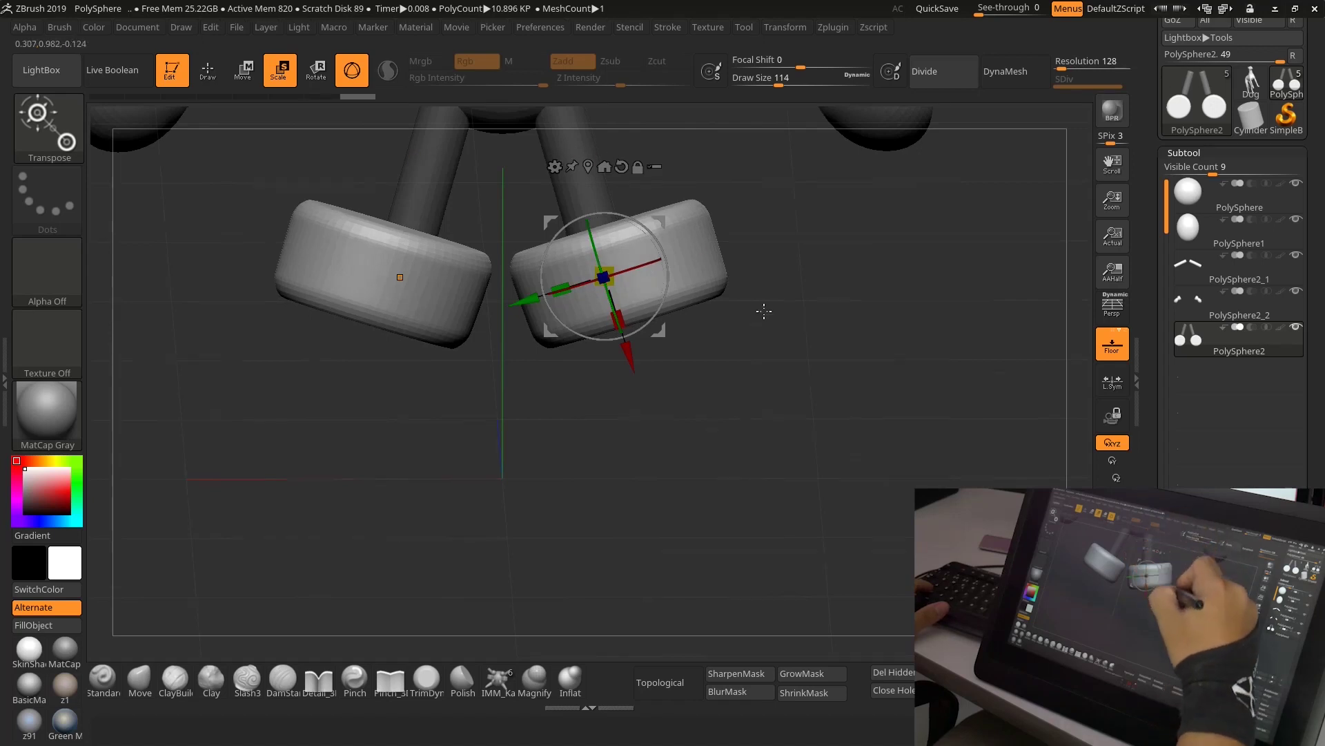
# Slide the discs along their depth axis and rotate them around the X axis.
pyautogui.moveTo(764, 311); pyautogui.dragTo(728, 374)
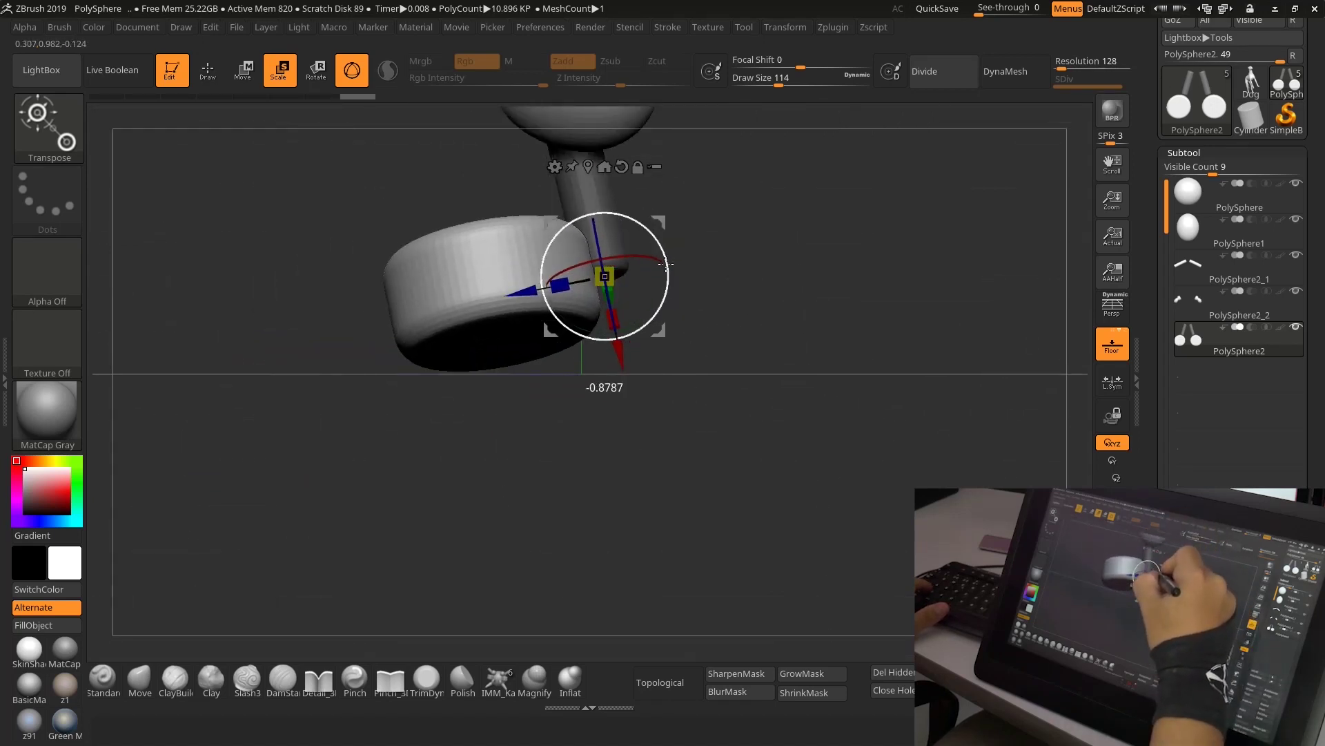
pyautogui.moveTo(525, 292); pyautogui.dragTo(627, 279)
pyautogui.moveTo(644, 429)
pyautogui.mouseDown()
pyautogui.moveTo(713, 379)
pyautogui.moveTo(783, 392)
pyautogui.mouseUp()
pyautogui.moveTo(740, 247); pyautogui.dragTo(661, 283)
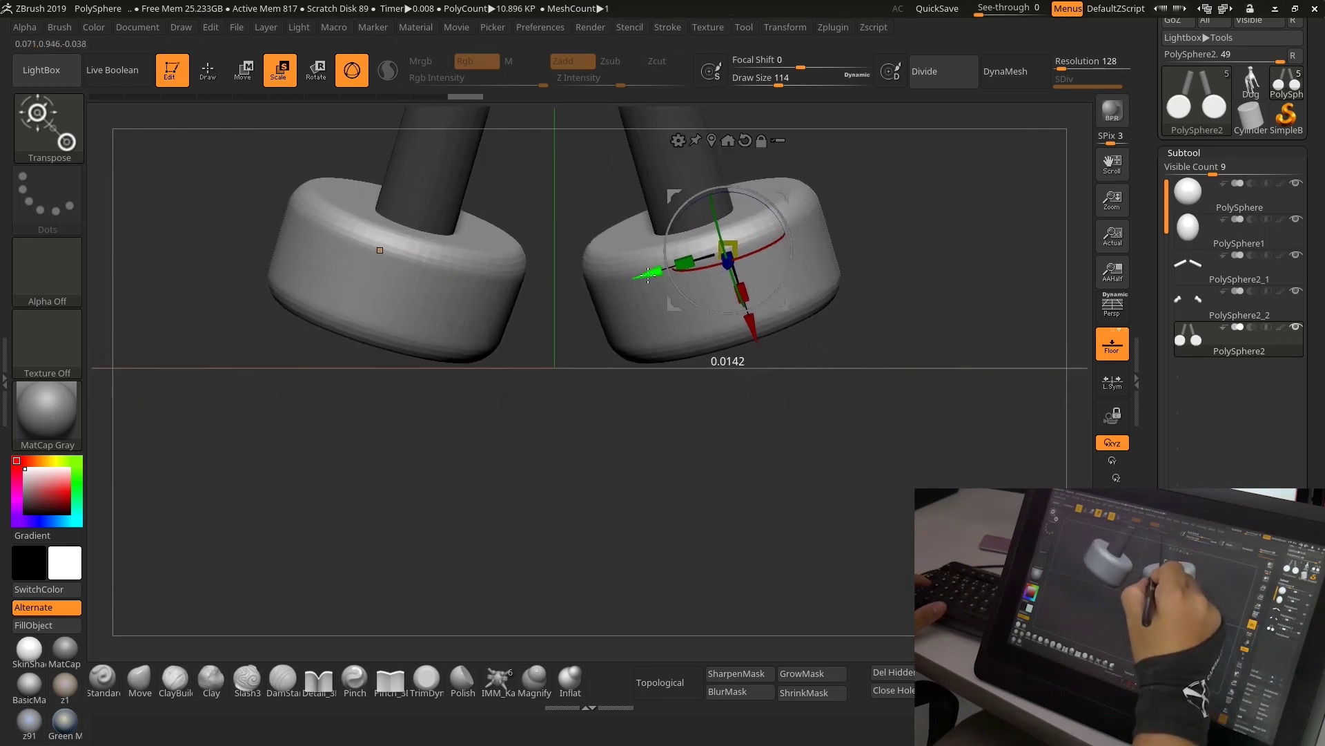
pyautogui.moveTo(785, 336)
pyautogui.mouseDown()
pyautogui.moveTo(767, 417)
pyautogui.moveTo(778, 430)
pyautogui.moveTo(640, 452)
pyautogui.moveTo(713, 458)
pyautogui.mouseUp()
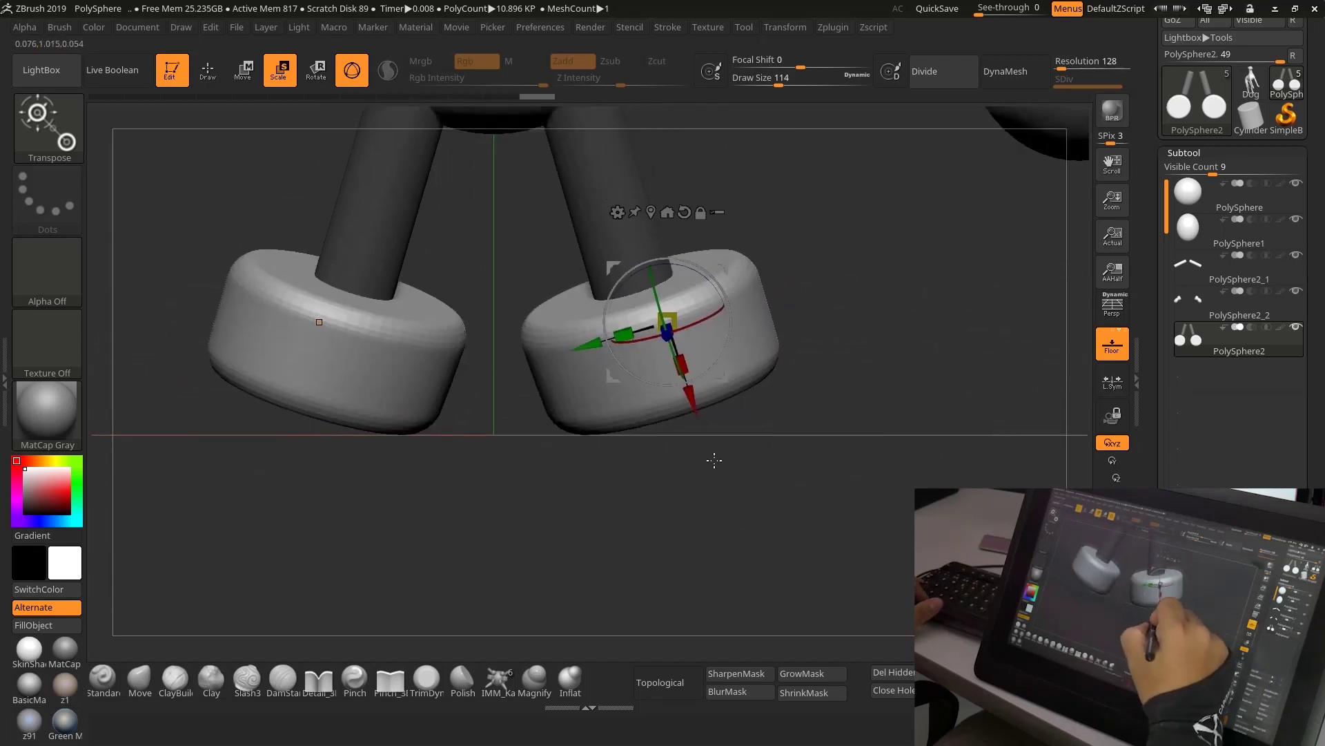
# Shrink the discs slightly and shift them forward, level beneath the legs.
pyautogui.moveTo(595, 359); pyautogui.dragTo(592, 358)
pyautogui.moveTo(670, 332); pyautogui.dragTo(667, 335)
pyautogui.moveTo(856, 394); pyautogui.dragTo(819, 400)
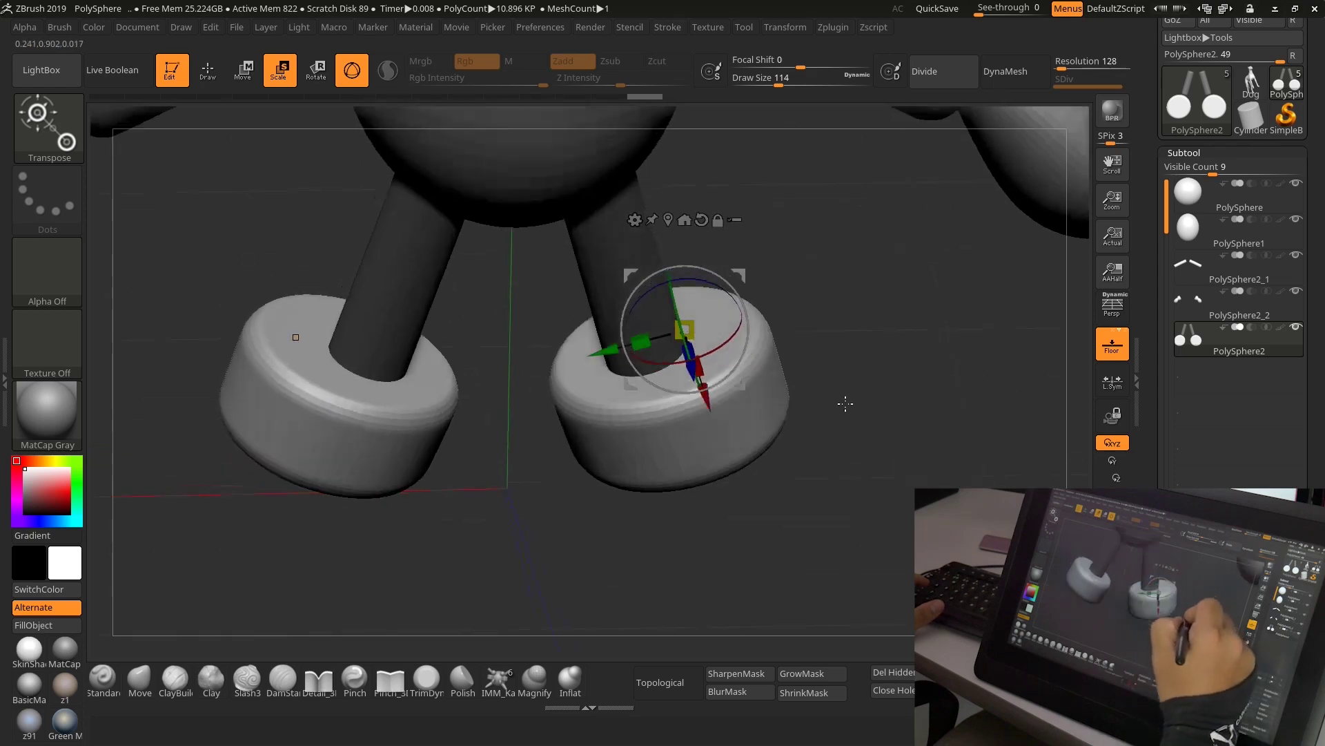
pyautogui.moveTo(776, 488); pyautogui.dragTo(763, 350)
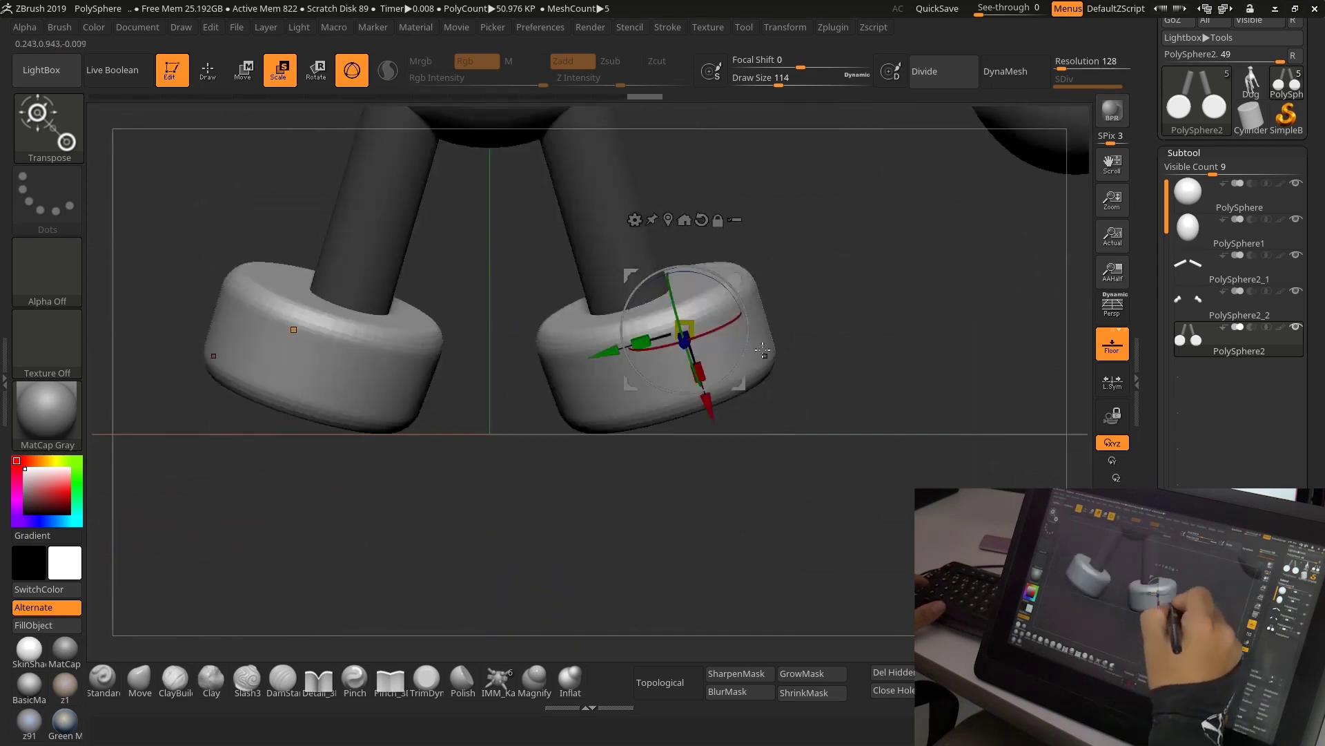
pyautogui.moveTo(684, 337); pyautogui.dragTo(687, 340)
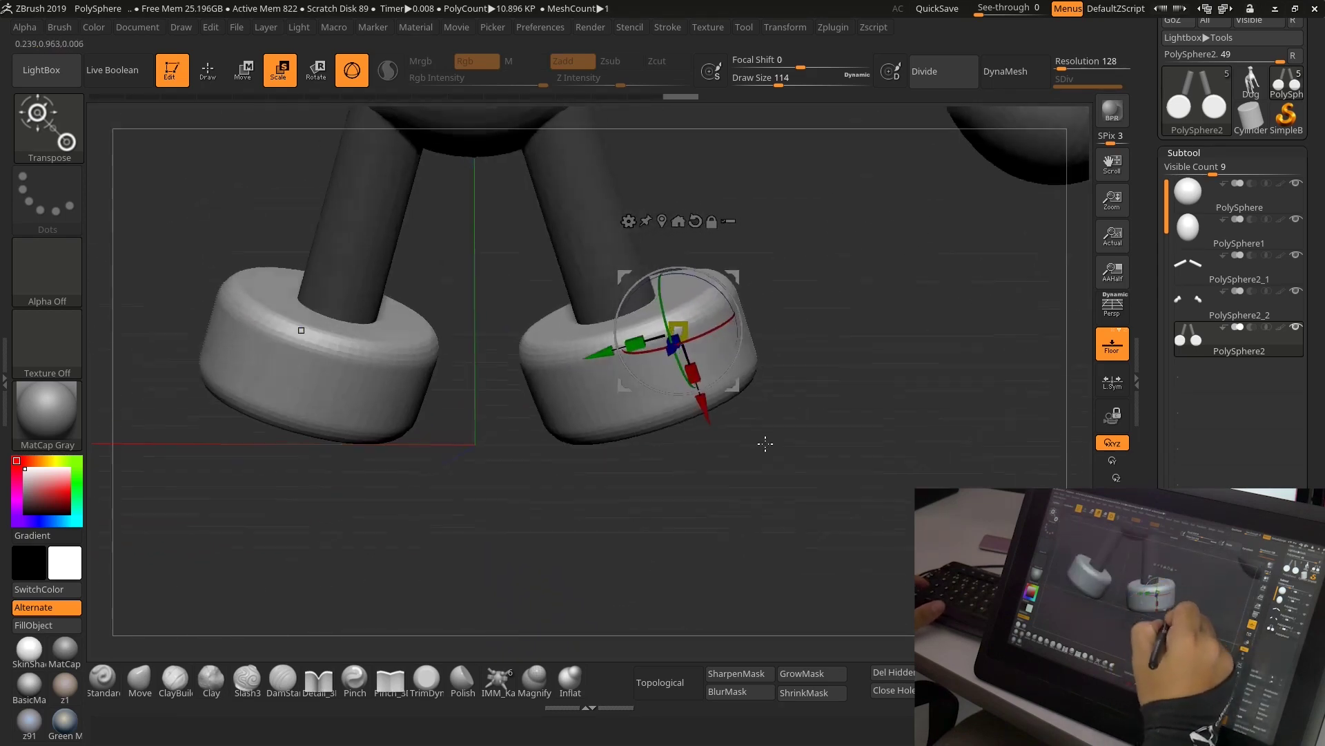
pyautogui.moveTo(764, 441)
pyautogui.mouseDown()
pyautogui.moveTo(720, 433)
pyautogui.moveTo(669, 497)
pyautogui.mouseUp()
pyautogui.moveTo(600, 347); pyautogui.dragTo(586, 352)
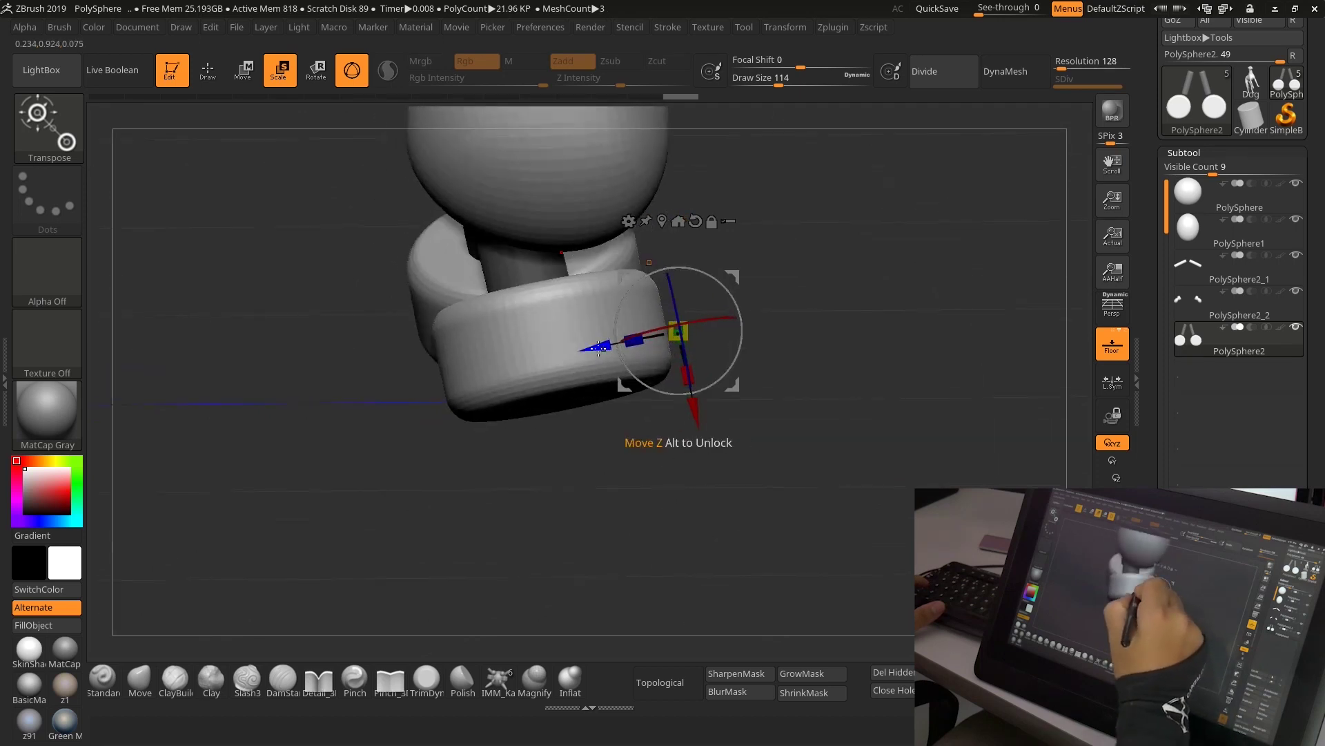
# Orbit to a front view of the whole character to check the new shoes.
pyautogui.moveTo(593, 414)
pyautogui.mouseDown()
pyautogui.moveTo(601, 479)
pyautogui.moveTo(734, 411)
pyautogui.moveTo(751, 420)
pyautogui.moveTo(771, 522)
pyautogui.moveTo(778, 509)
pyautogui.moveTo(725, 536)
pyautogui.moveTo(862, 509)
pyautogui.mouseUp()
pyautogui.moveTo(677, 502); pyautogui.dragTo(775, 548)
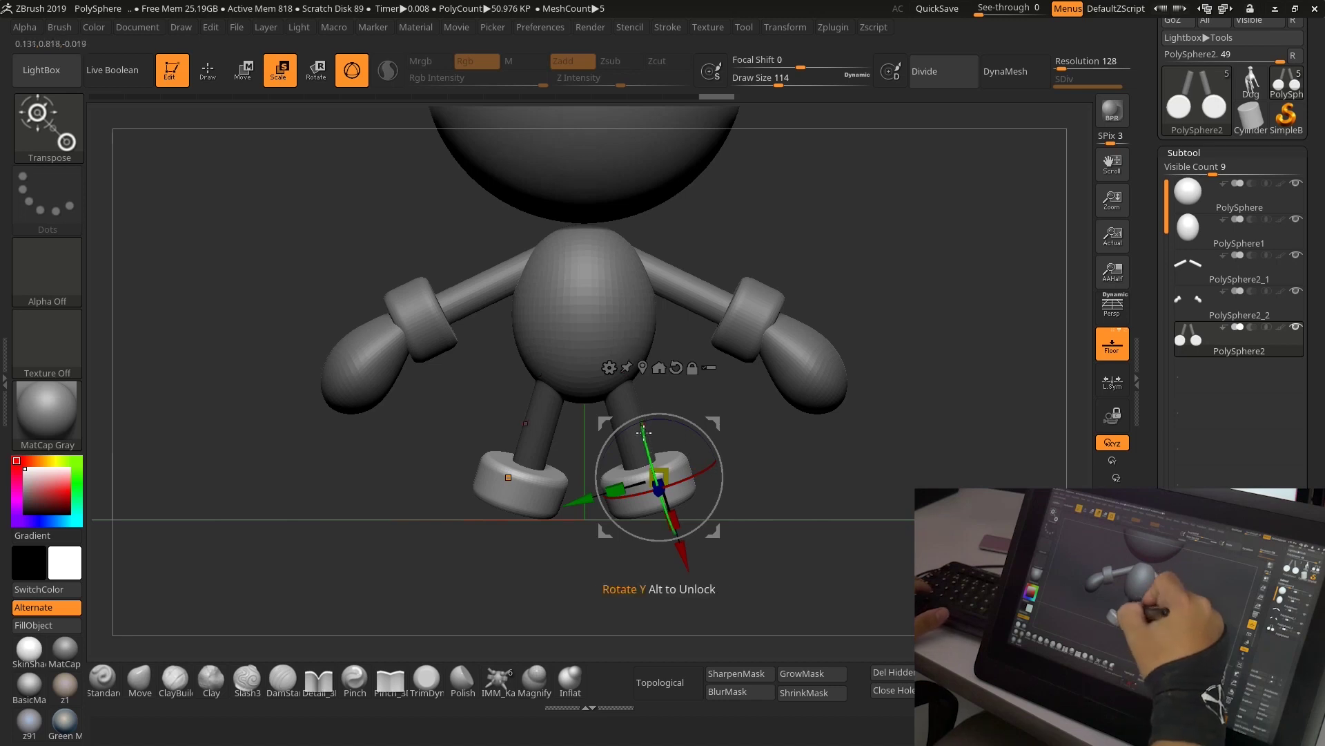
pyautogui.keyDown('alt'); pyautogui.moveTo(698, 490); pyautogui.dragTo(849, 503); pyautogui.keyUp('alt')
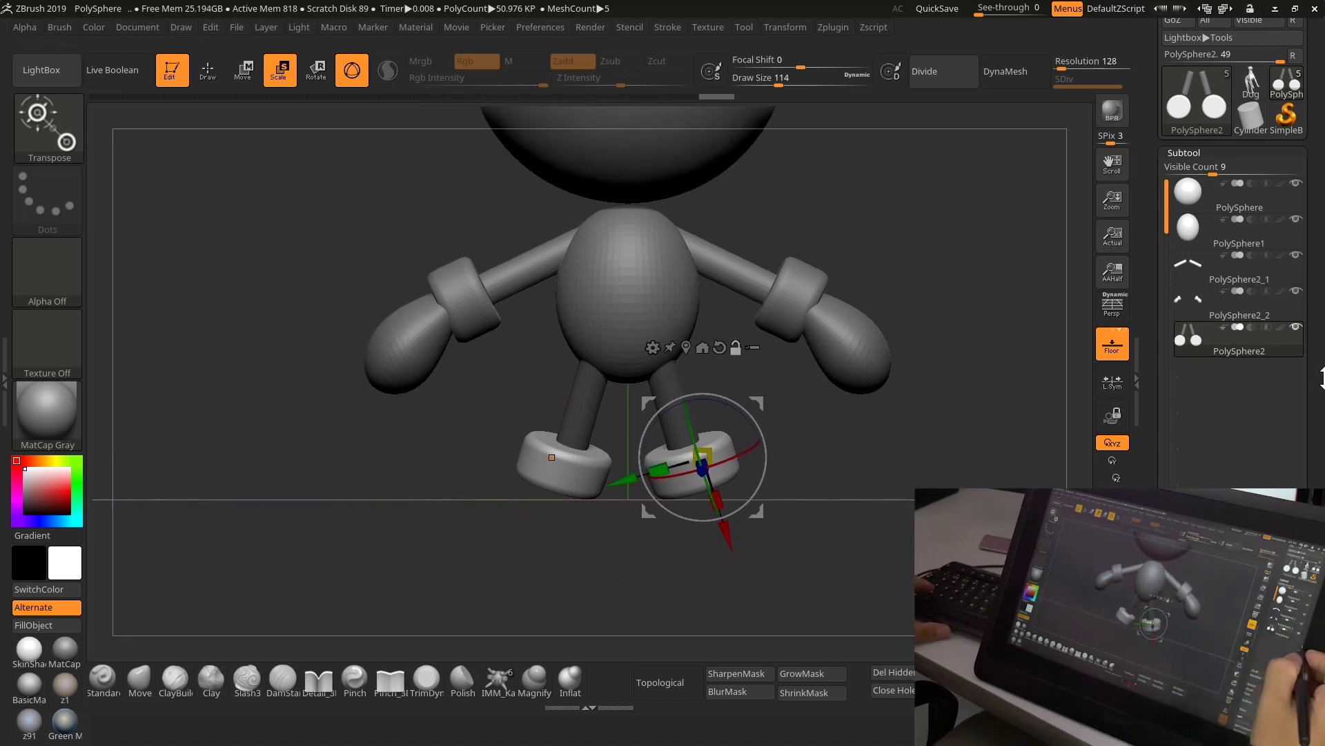
pyautogui.hotkey('ctrl', 'shift', 'p')
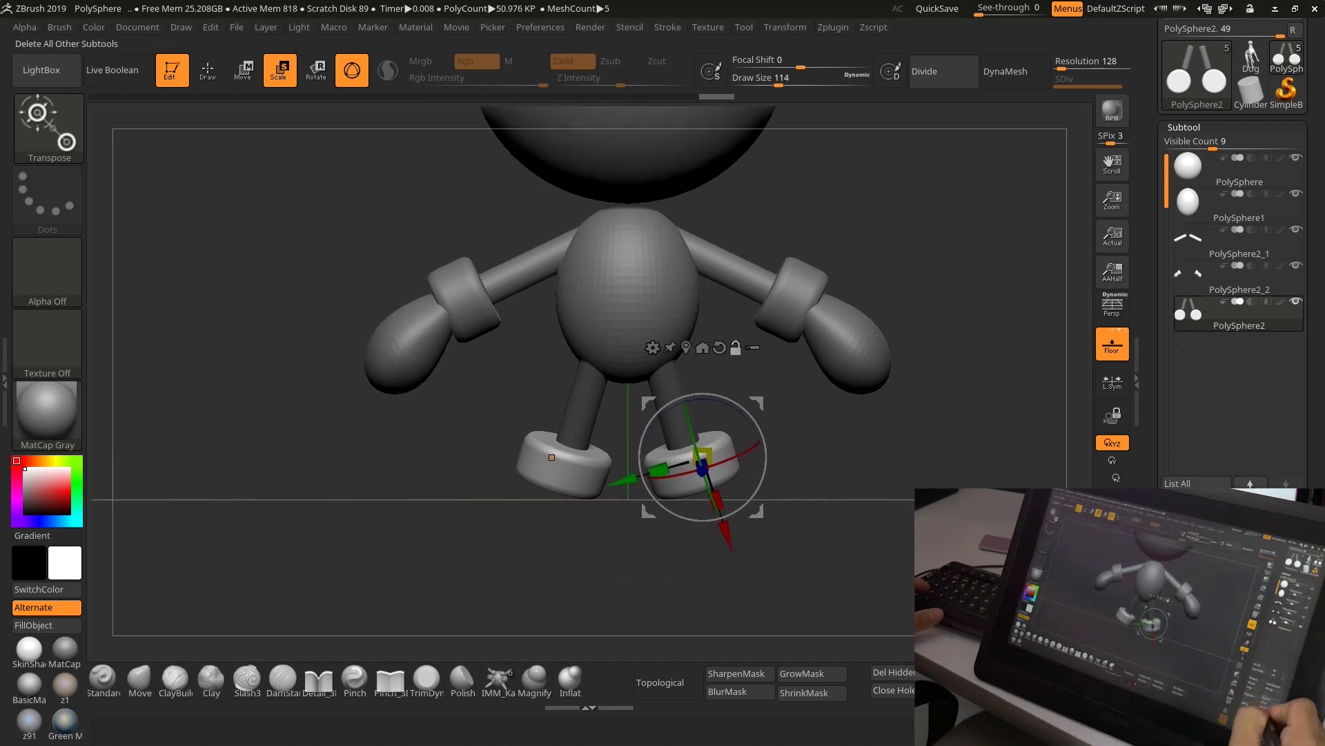
# Split the shoe discs with Split Unmasked Points and select the new PolySphere3 subtool.
pyautogui.scroll(-3, 1302, 481)
pyautogui.scroll(-2, 1303, 482)
pyautogui.click(1215, 474)
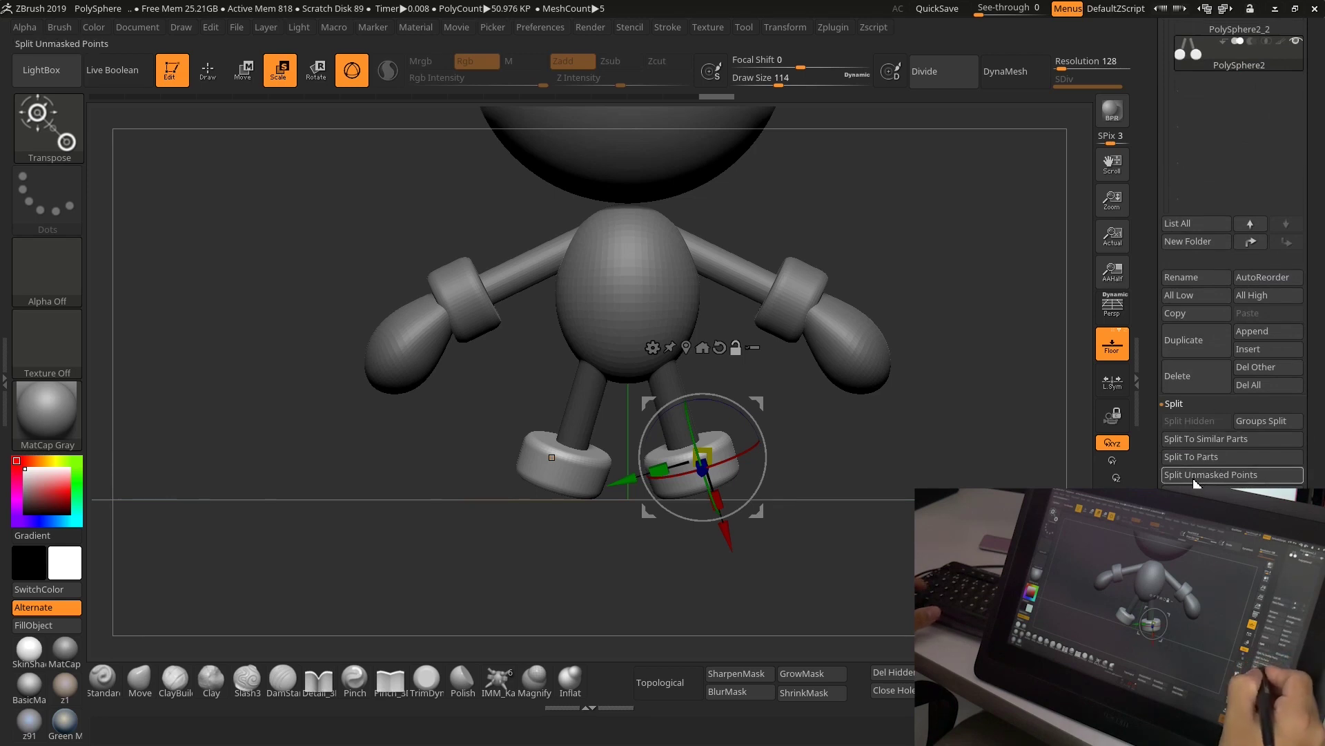
pyautogui.click(1239, 93)
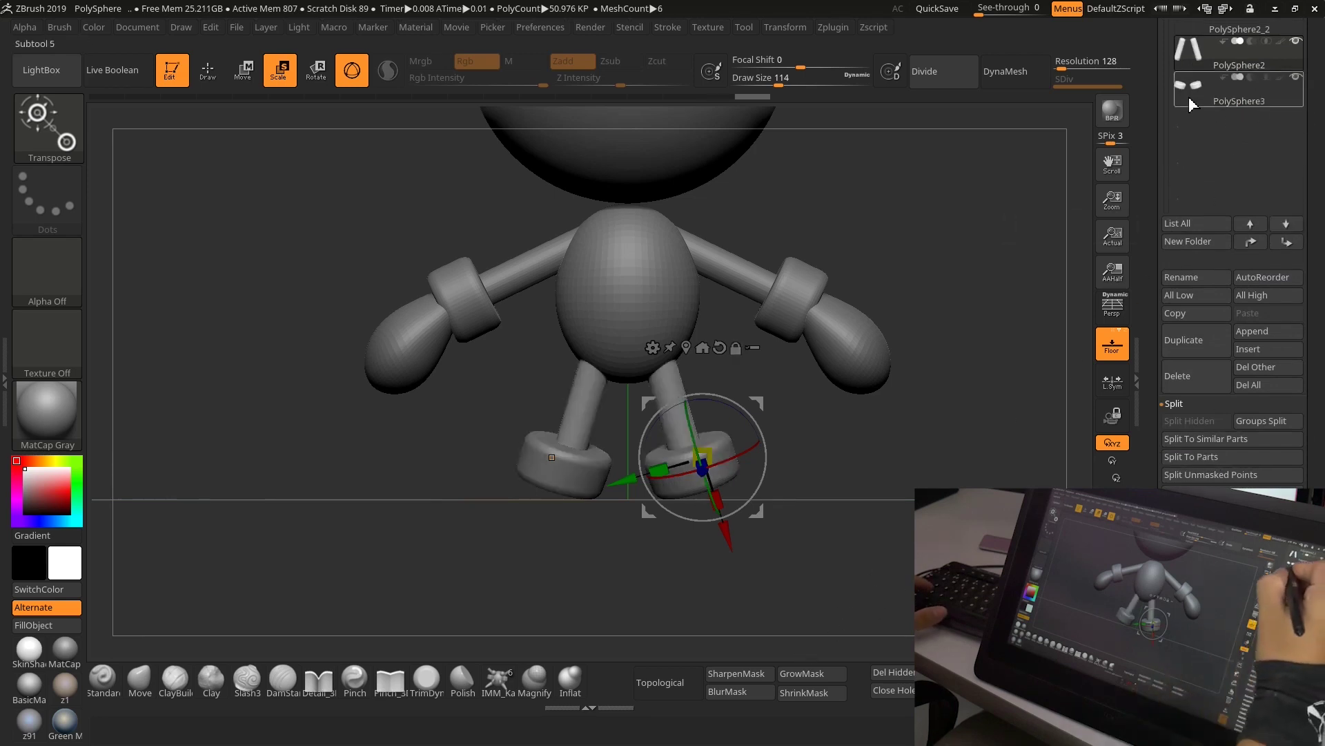
pyautogui.moveTo(991, 343)
pyautogui.mouseDown()
pyautogui.moveTo(843, 542)
pyautogui.moveTo(810, 521)
pyautogui.mouseUp()
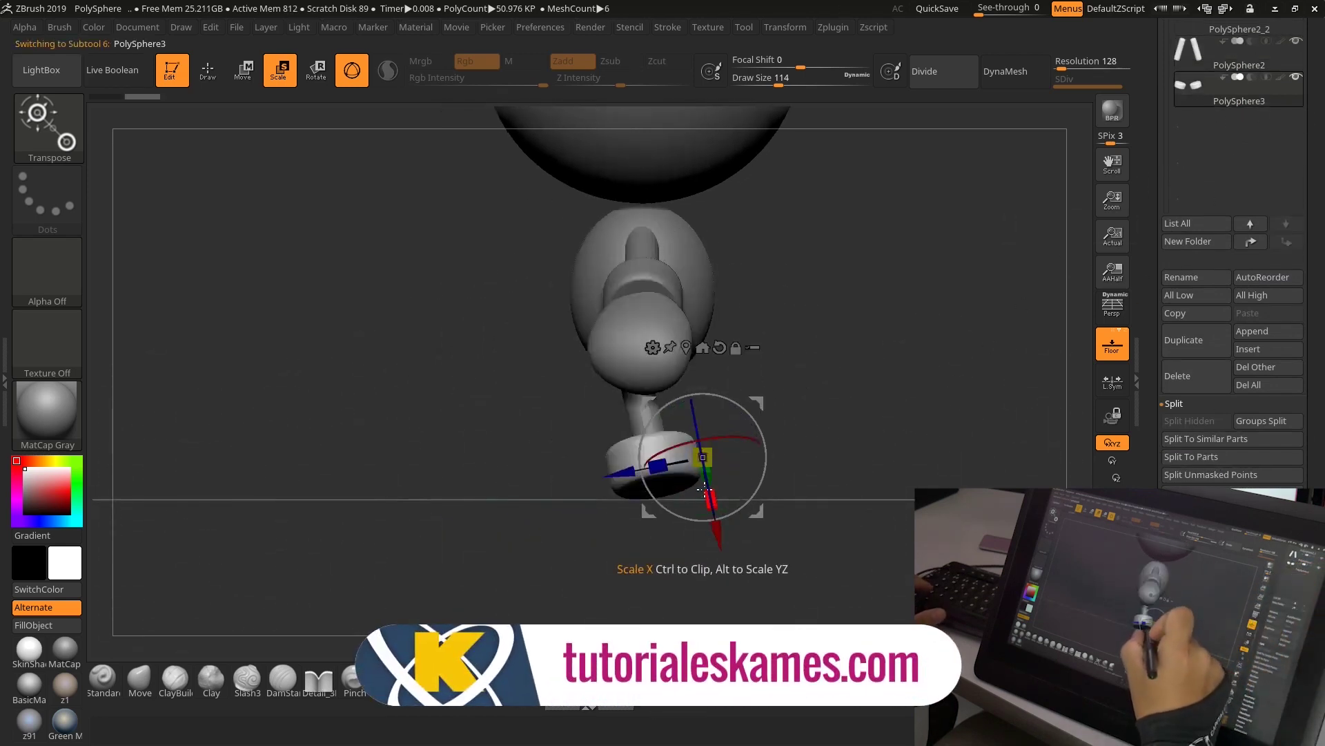
pyautogui.moveTo(704, 489); pyautogui.dragTo(477, 254)
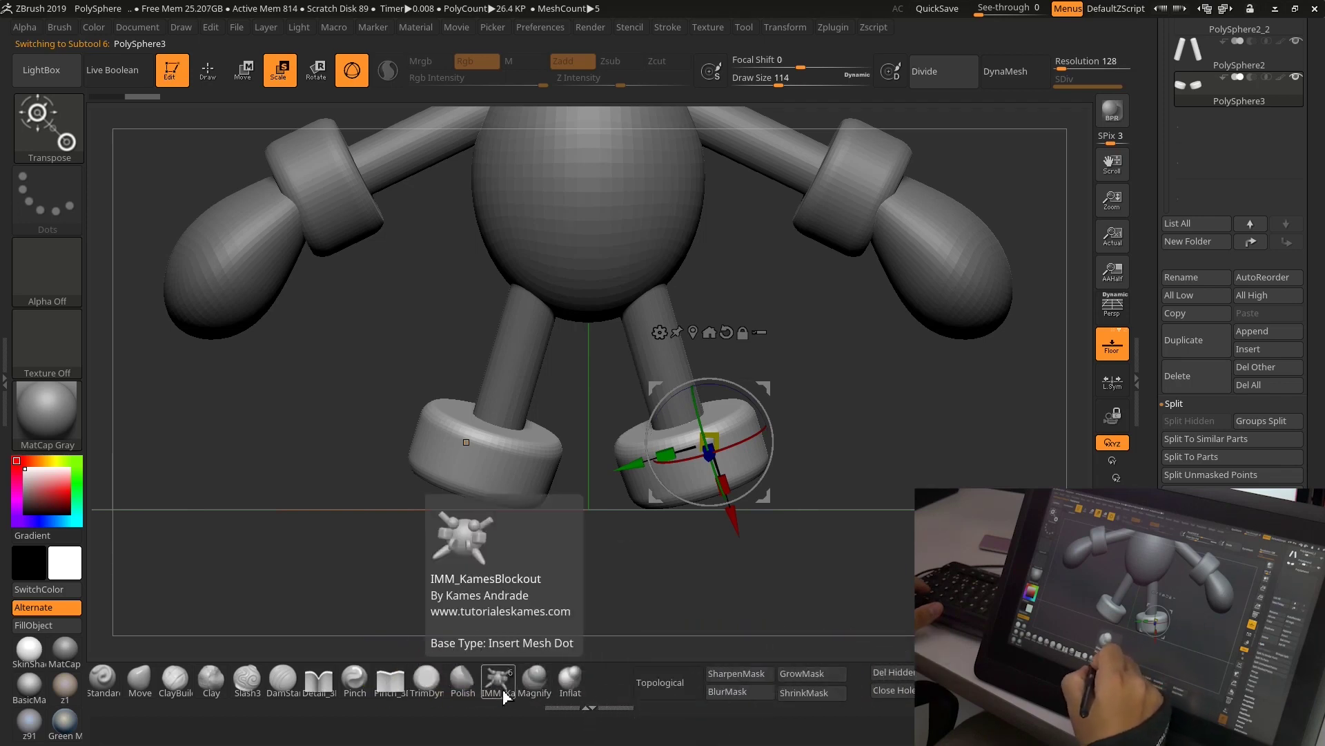
# Insert a mirrored Sphere high ball from IMM_KamesBlockout at each shoe disc's centre.
pyautogui.click(497, 680)
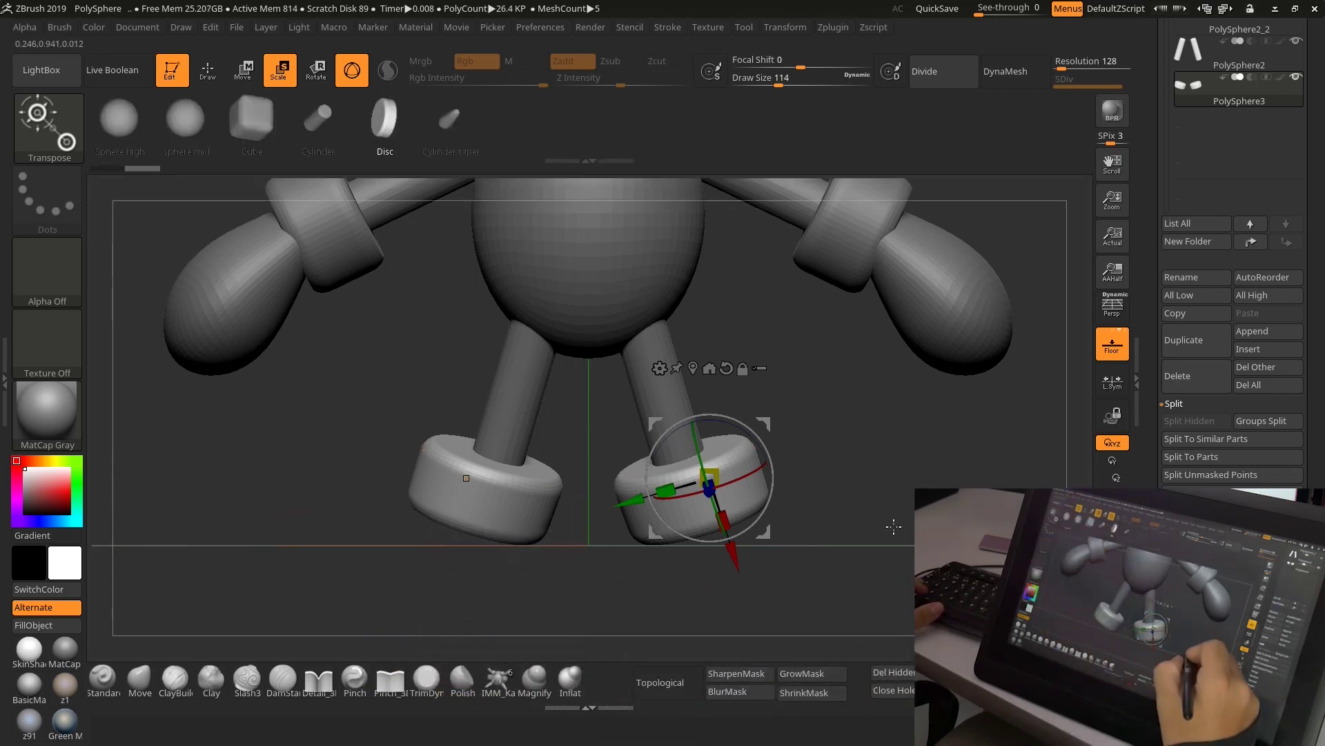
pyautogui.moveTo(870, 447); pyautogui.dragTo(858, 536)
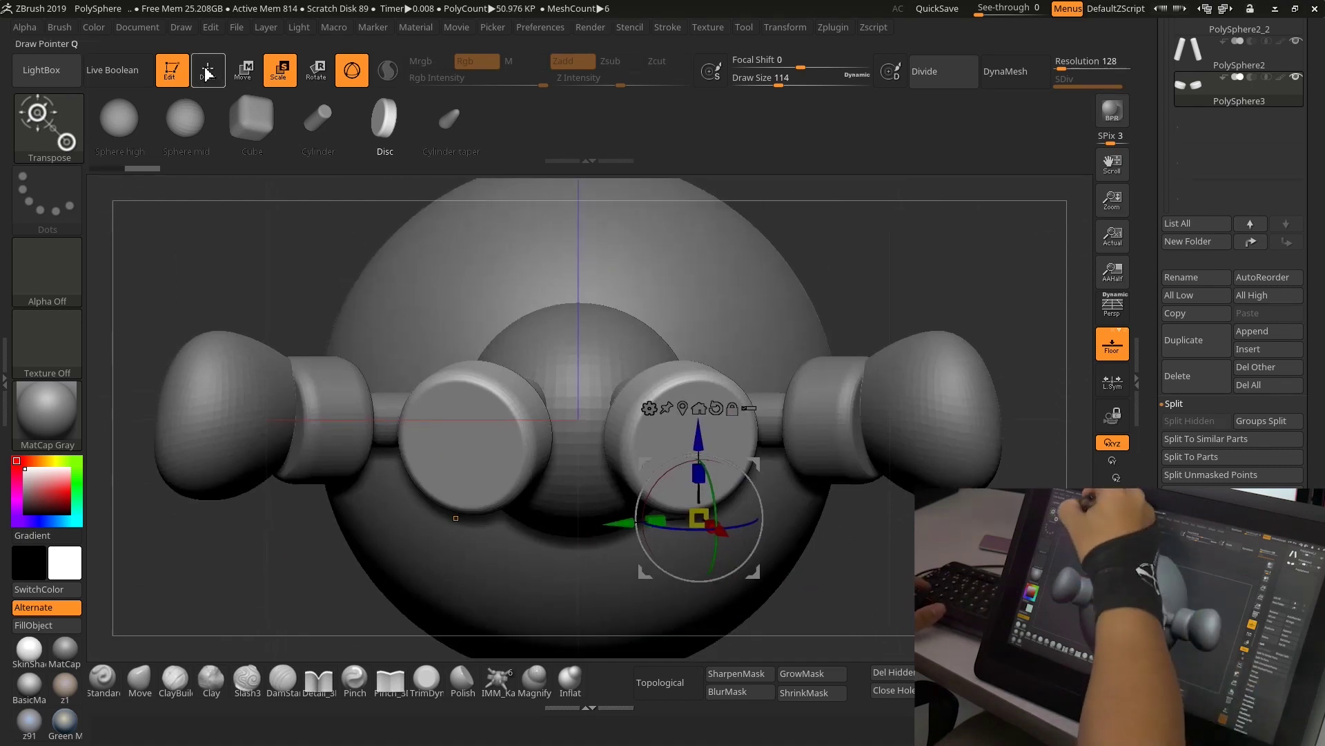
pyautogui.press('q')
pyautogui.click(125, 140)
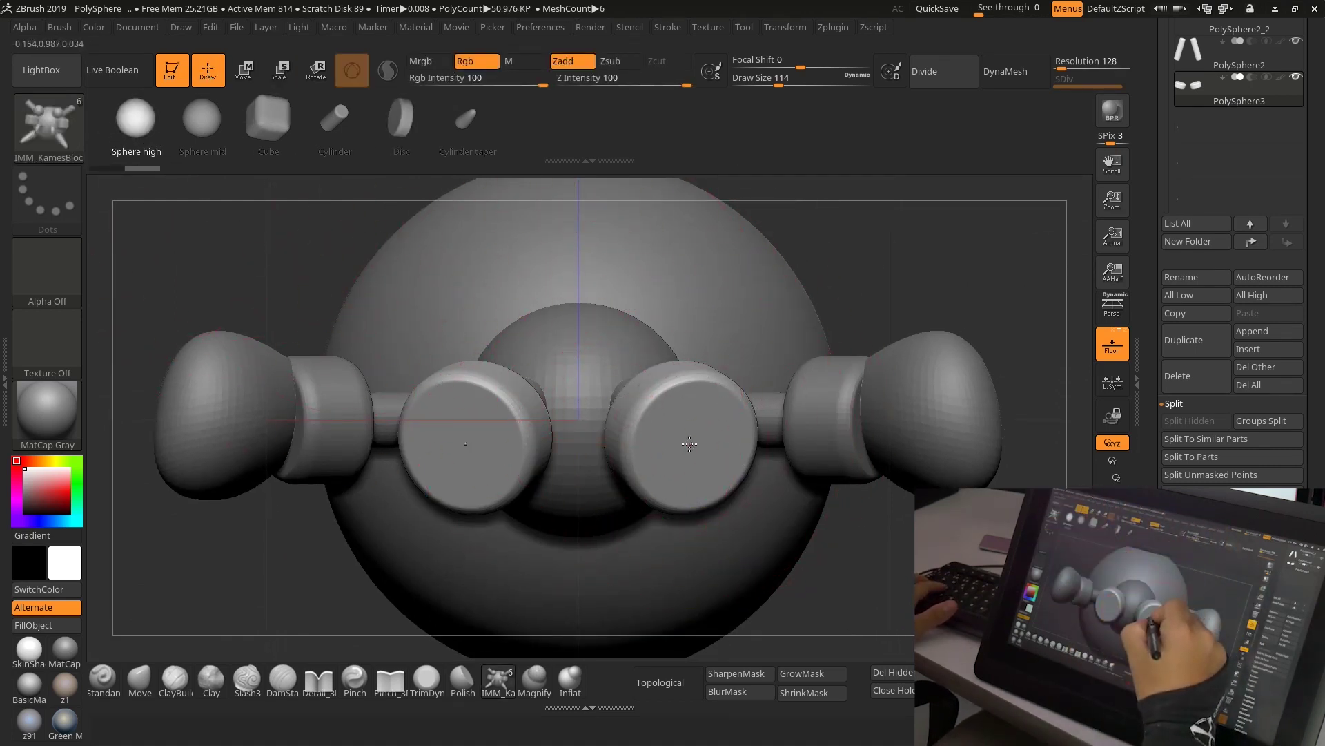
pyautogui.moveTo(690, 443); pyautogui.dragTo(674, 538)
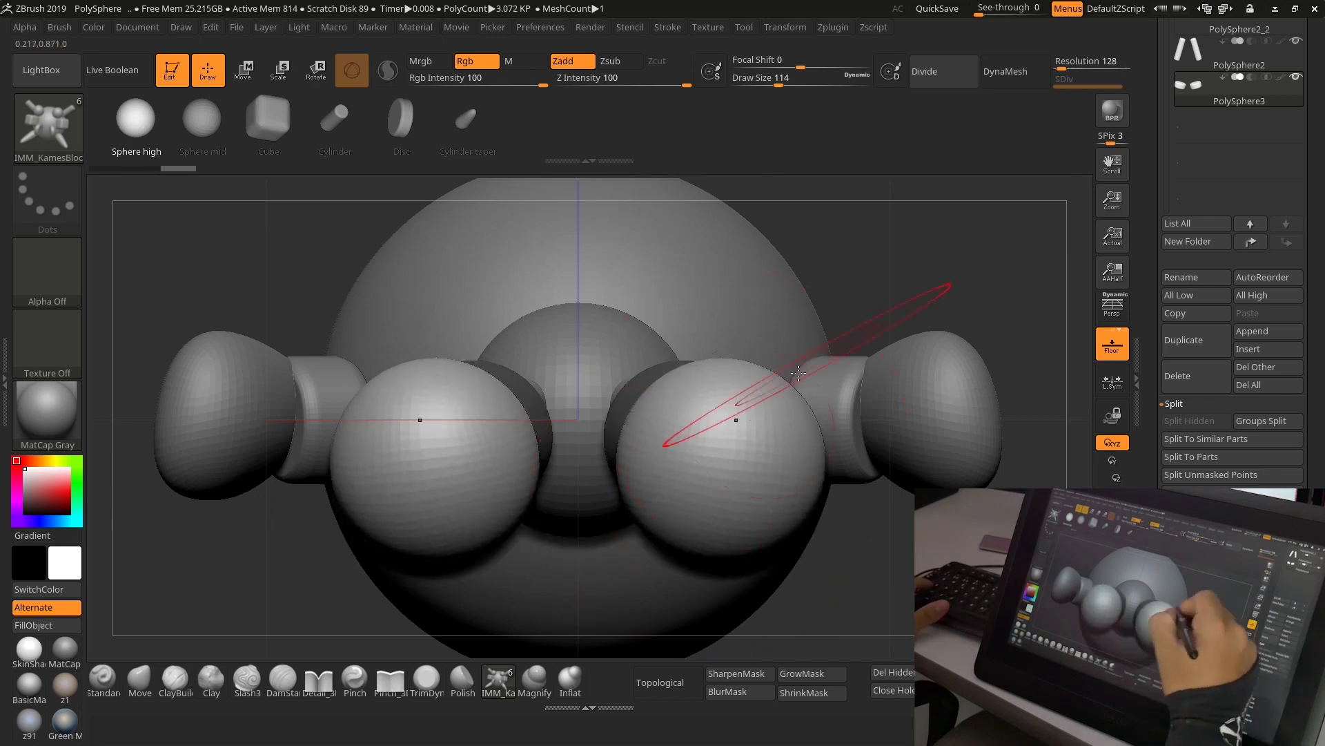
pyautogui.moveTo(799, 374)
pyautogui.mouseDown()
pyautogui.moveTo(926, 393)
pyautogui.moveTo(918, 474)
pyautogui.moveTo(802, 450)
pyautogui.moveTo(751, 481)
pyautogui.mouseUp()
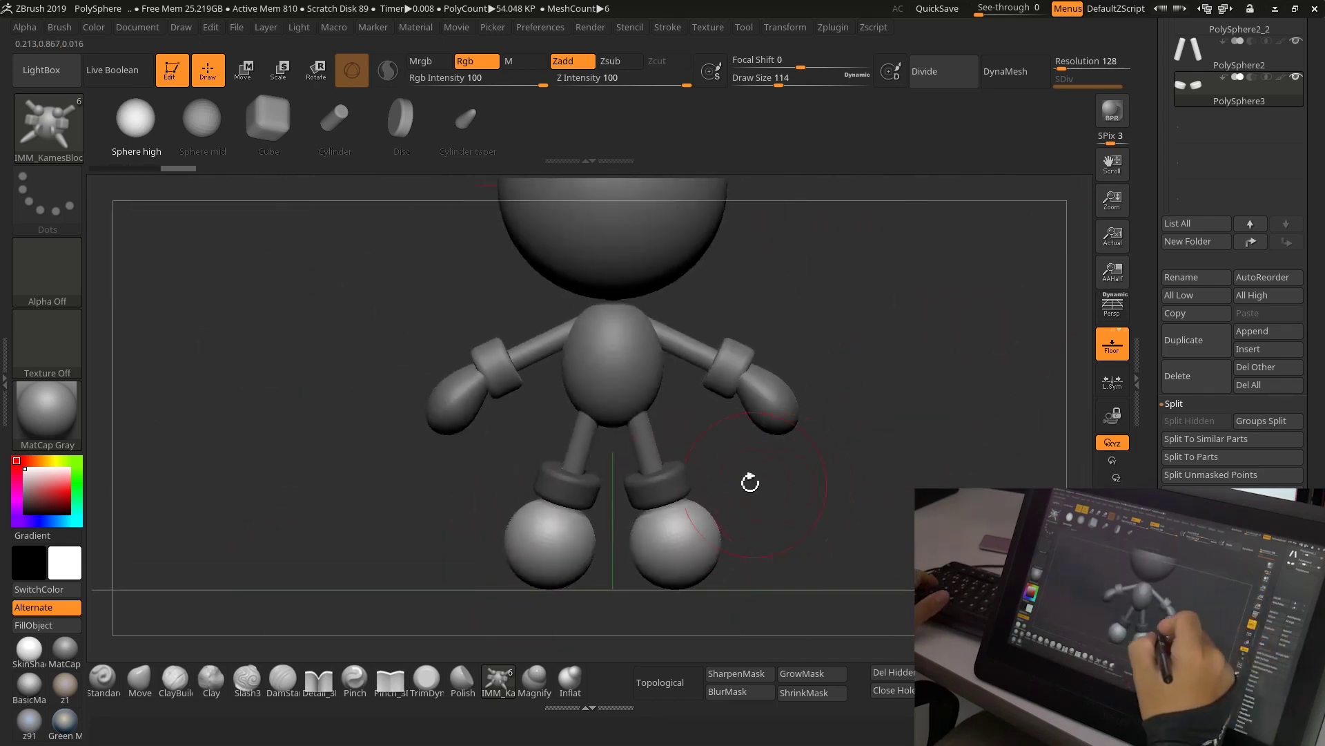
# Pick the Move brush, orbit to a low view of the feet, and enlarge the brush.
pyautogui.click(140, 678)
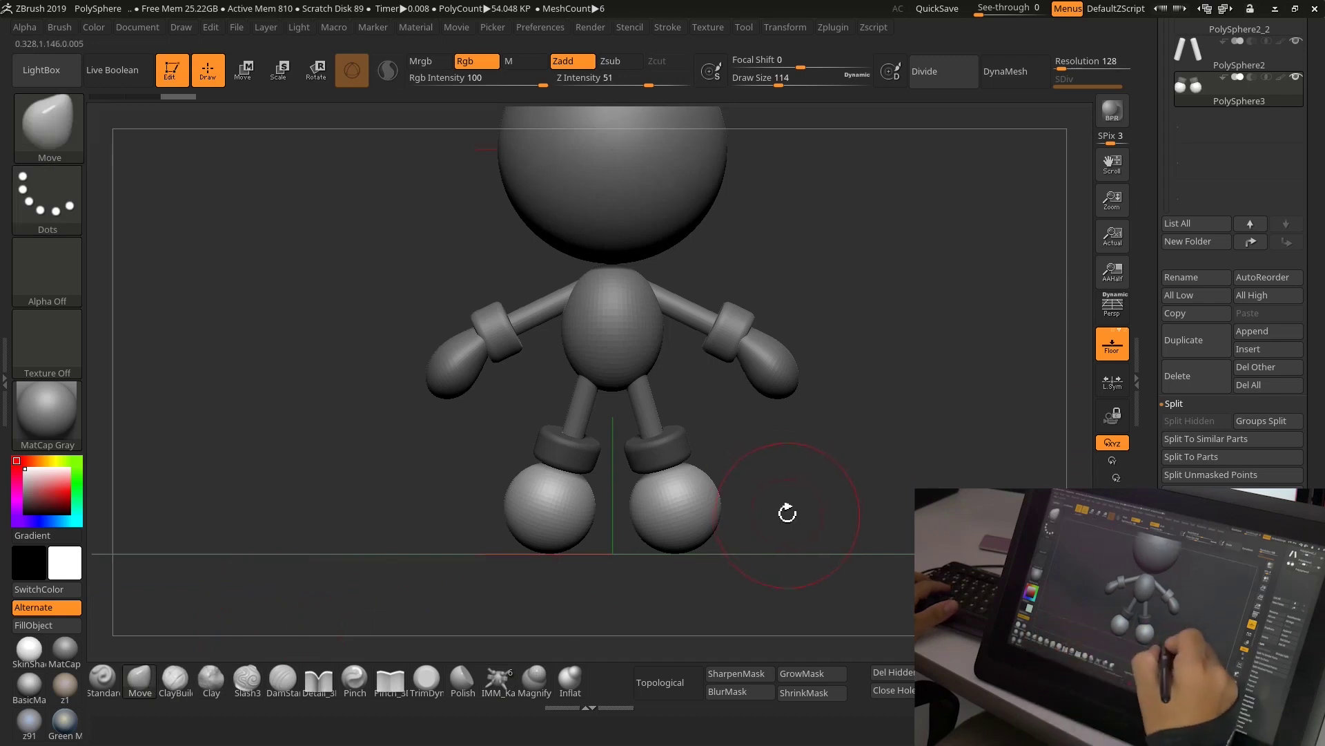
pyautogui.moveTo(786, 512)
pyautogui.mouseDown()
pyautogui.moveTo(801, 513)
pyautogui.moveTo(755, 536)
pyautogui.moveTo(527, 537)
pyautogui.moveTo(822, 518)
pyautogui.moveTo(757, 553)
pyautogui.moveTo(730, 549)
pyautogui.moveTo(696, 588)
pyautogui.mouseUp()
pyautogui.moveTo(618, 600)
pyautogui.mouseDown()
pyautogui.moveTo(769, 562)
pyautogui.moveTo(653, 438)
pyautogui.mouseUp()
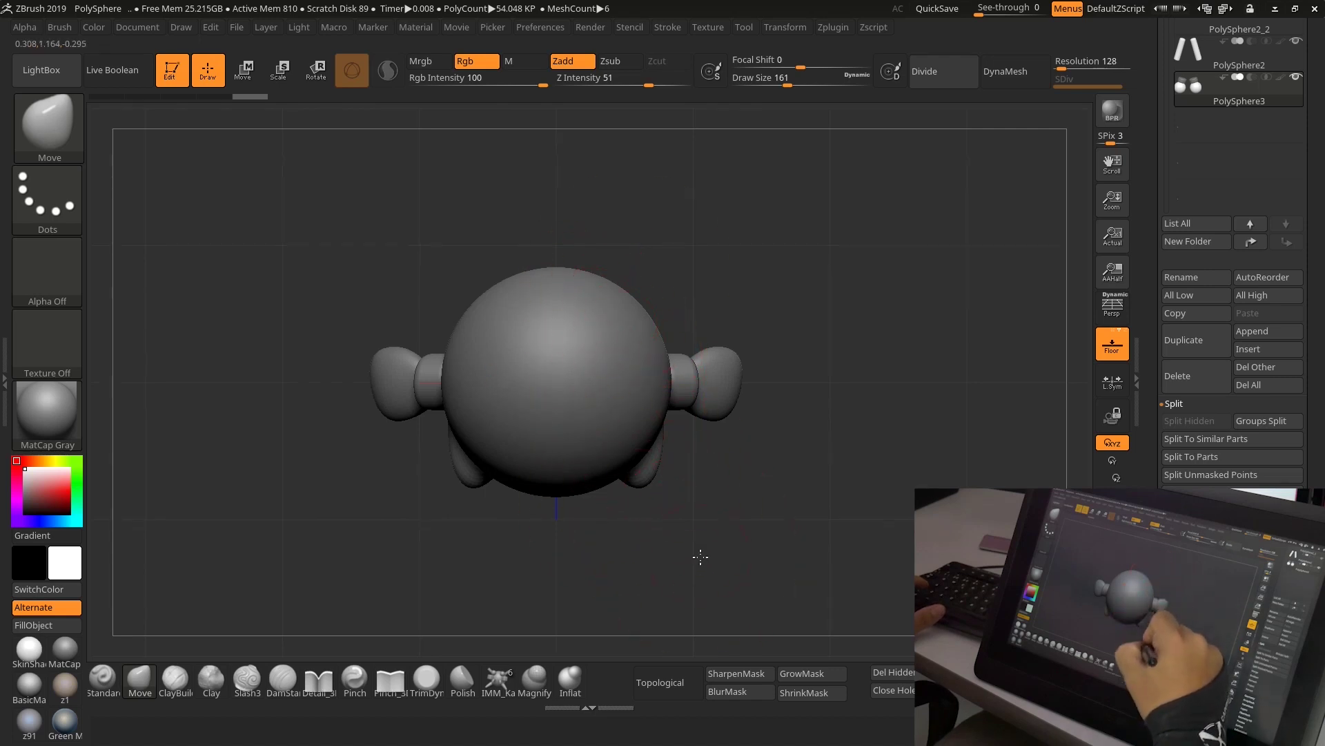
pyautogui.moveTo(700, 556); pyautogui.dragTo(690, 485)
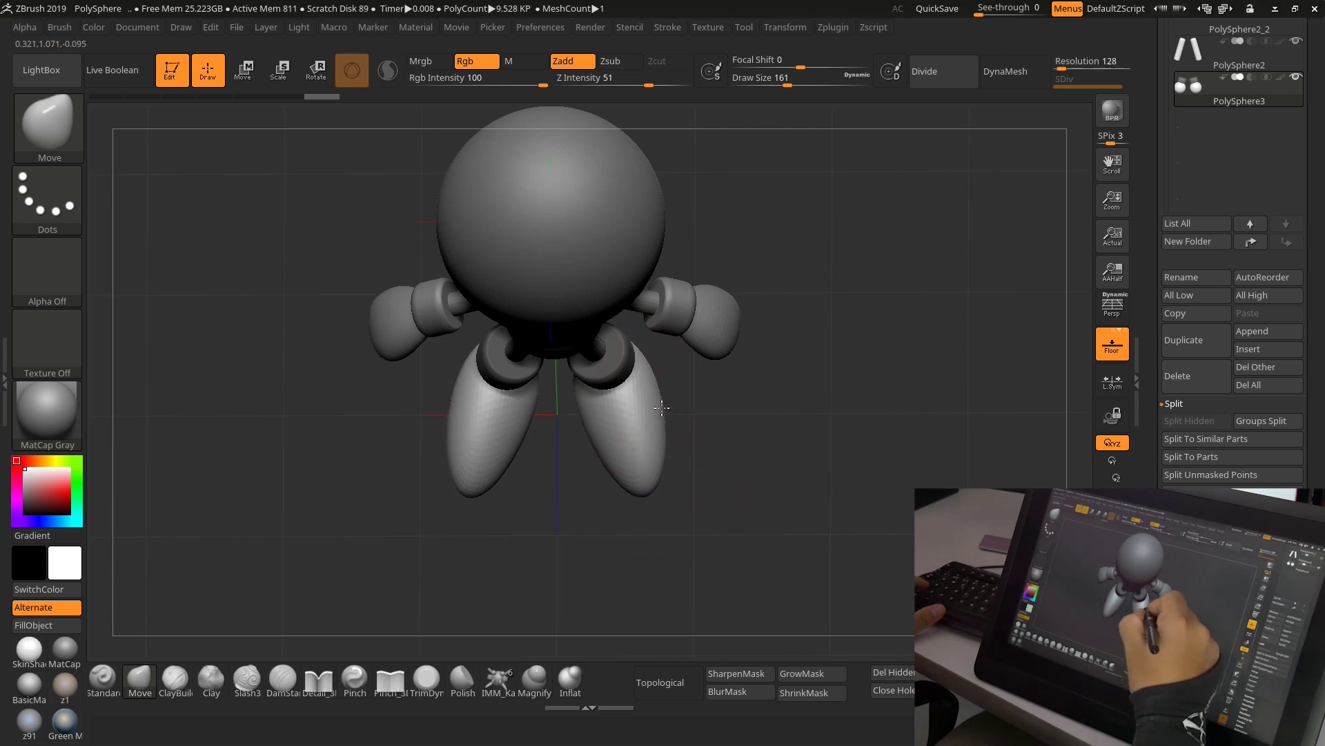
pyautogui.moveTo(680, 402)
pyautogui.mouseDown()
pyautogui.moveTo(710, 370)
pyautogui.moveTo(681, 438)
pyautogui.moveTo(702, 451)
pyautogui.mouseUp()
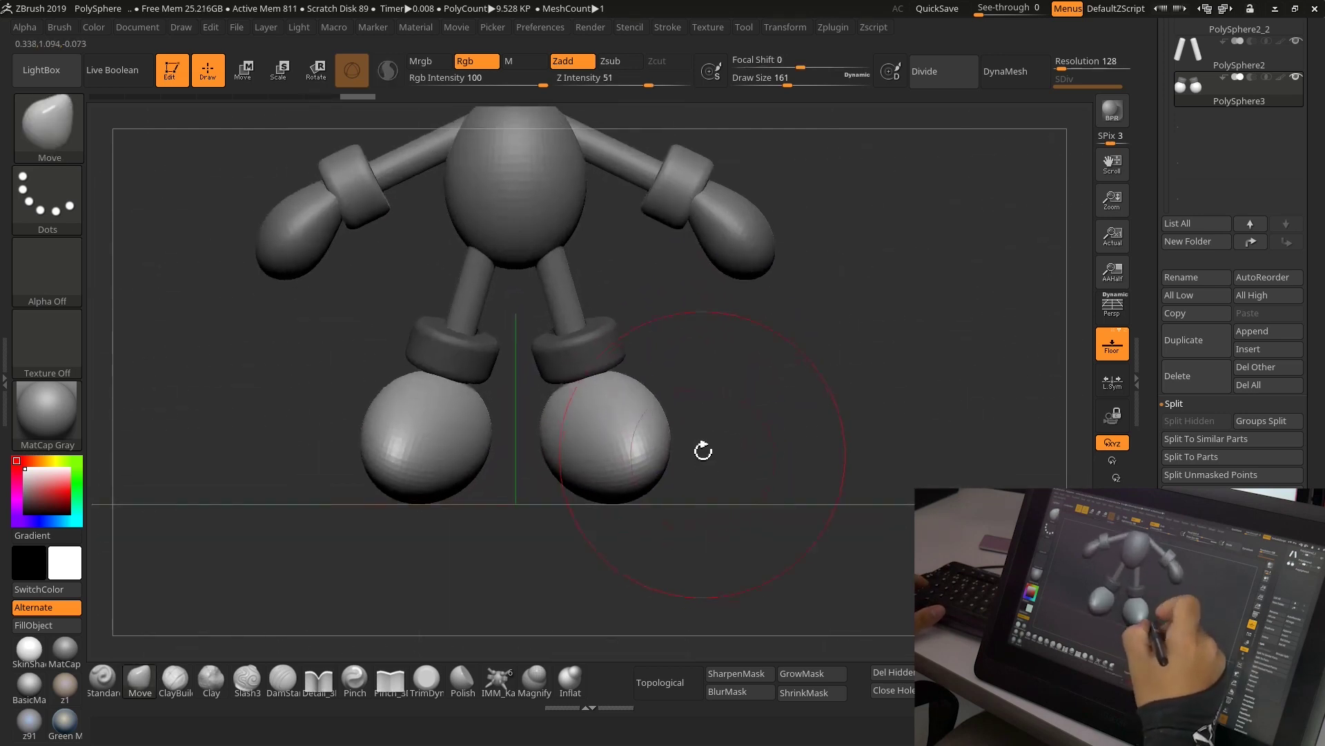
pyautogui.moveTo(641, 377); pyautogui.dragTo(652, 420)
pyautogui.press('s')
pyautogui.moveTo(726, 363); pyautogui.dragTo(739, 366)
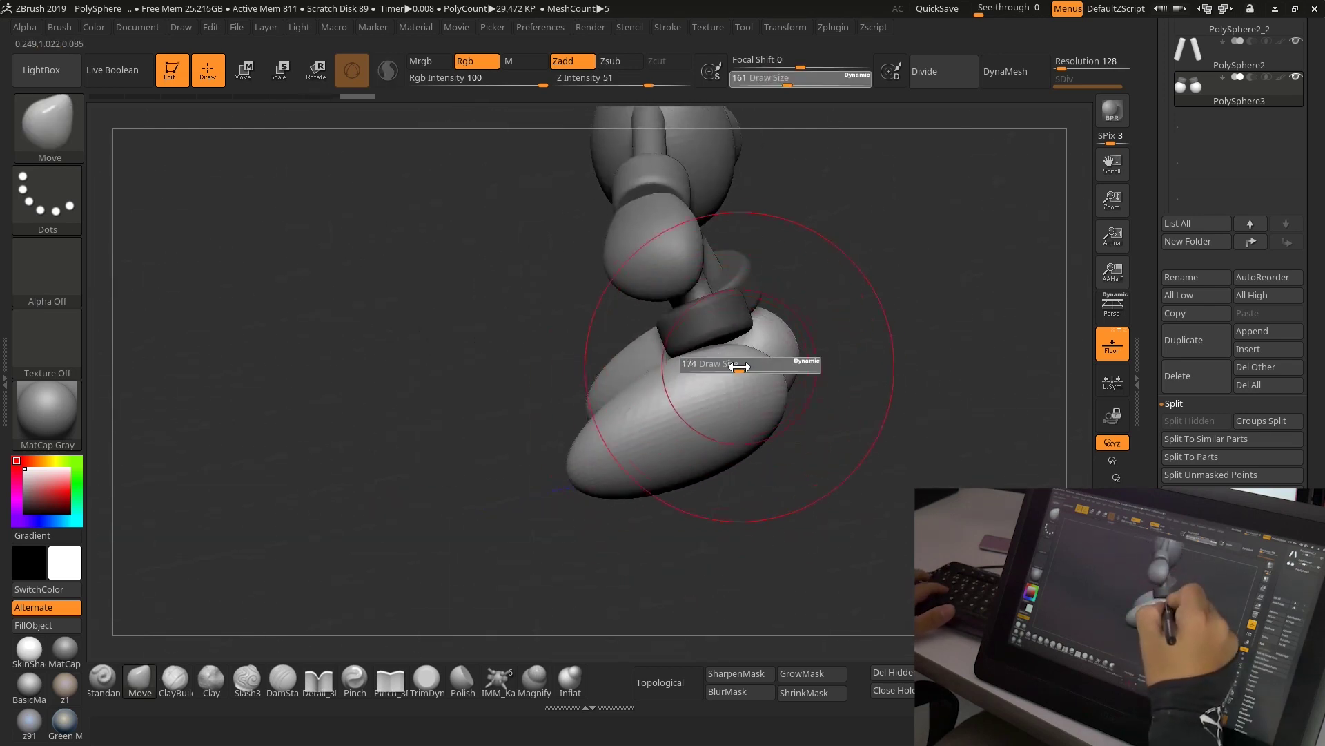
# Drag both feet forward with symmetry into longer shoe shapes at brush size 101.
pyautogui.moveTo(762, 423)
pyautogui.mouseDown()
pyautogui.moveTo(764, 437)
pyautogui.moveTo(837, 397)
pyautogui.moveTo(740, 370)
pyautogui.moveTo(740, 333)
pyautogui.moveTo(750, 339)
pyautogui.moveTo(676, 353)
pyautogui.mouseUp()
pyautogui.press('s')
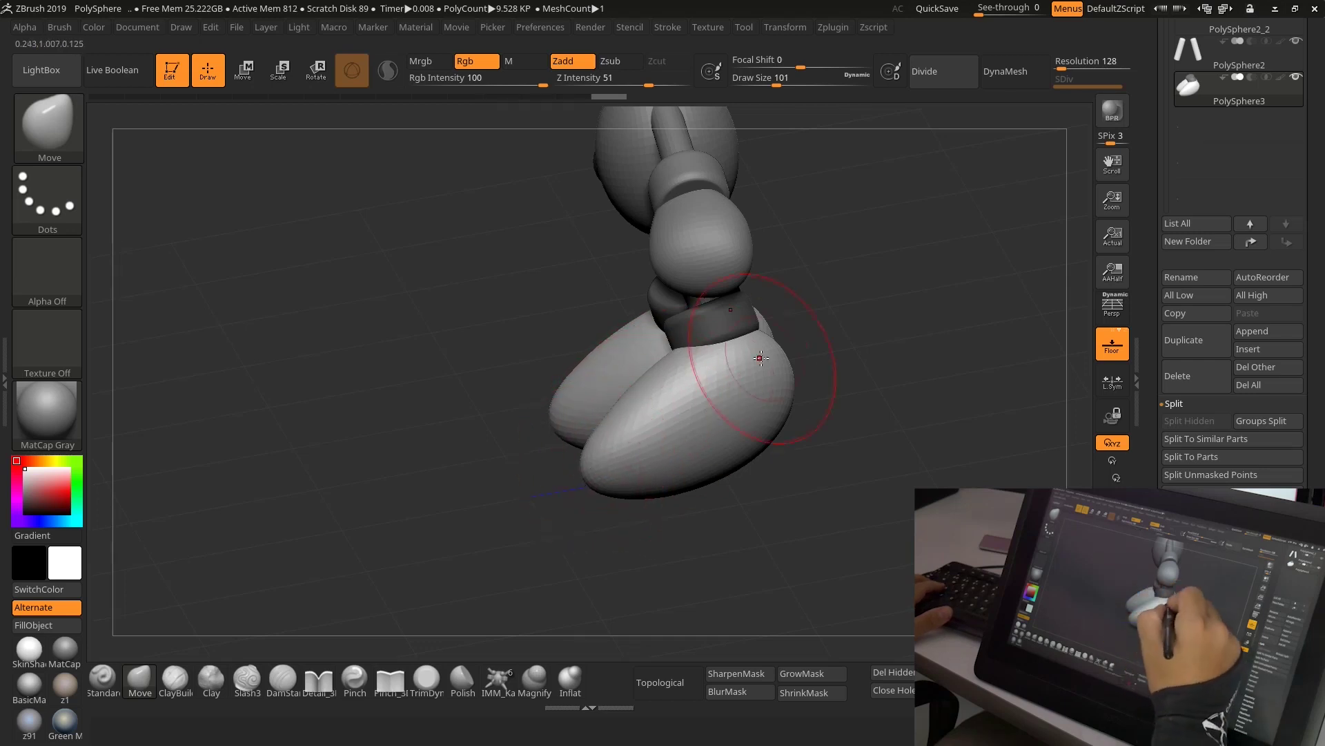
pyautogui.keyDown('shift'); pyautogui.moveTo(760, 357); pyautogui.dragTo(844, 328); pyautogui.keyUp('shift')
pyautogui.moveTo(577, 374)
pyautogui.keyDown('alt'); pyautogui.mouseDown()
pyautogui.moveTo(642, 377)
pyautogui.moveTo(598, 379)
pyautogui.mouseUp(); pyautogui.keyUp('alt')
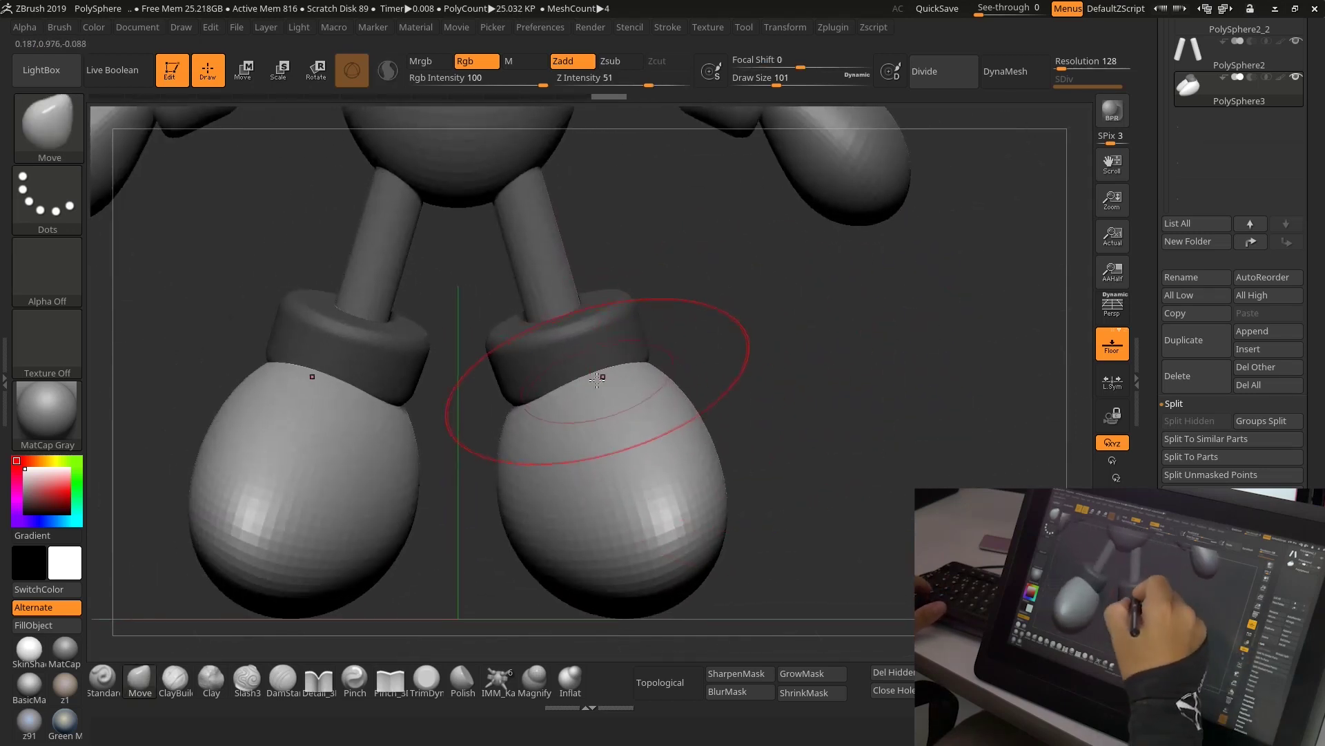
pyautogui.moveTo(690, 366)
pyautogui.mouseDown()
pyautogui.moveTo(717, 355)
pyautogui.moveTo(737, 373)
pyautogui.moveTo(697, 459)
pyautogui.moveTo(778, 466)
pyautogui.mouseUp()
pyautogui.moveTo(721, 421)
pyautogui.mouseDown()
pyautogui.moveTo(718, 482)
pyautogui.moveTo(763, 479)
pyautogui.moveTo(807, 436)
pyautogui.moveTo(879, 405)
pyautogui.moveTo(804, 453)
pyautogui.moveTo(842, 454)
pyautogui.moveTo(792, 495)
pyautogui.moveTo(873, 458)
pyautogui.moveTo(837, 473)
pyautogui.moveTo(887, 474)
pyautogui.mouseUp()
pyautogui.press('s')
pyautogui.press('s')
# Inspect both feet from several angles and set the Move brush size to 161.
pyautogui.moveTo(965, 413); pyautogui.dragTo(970, 467)
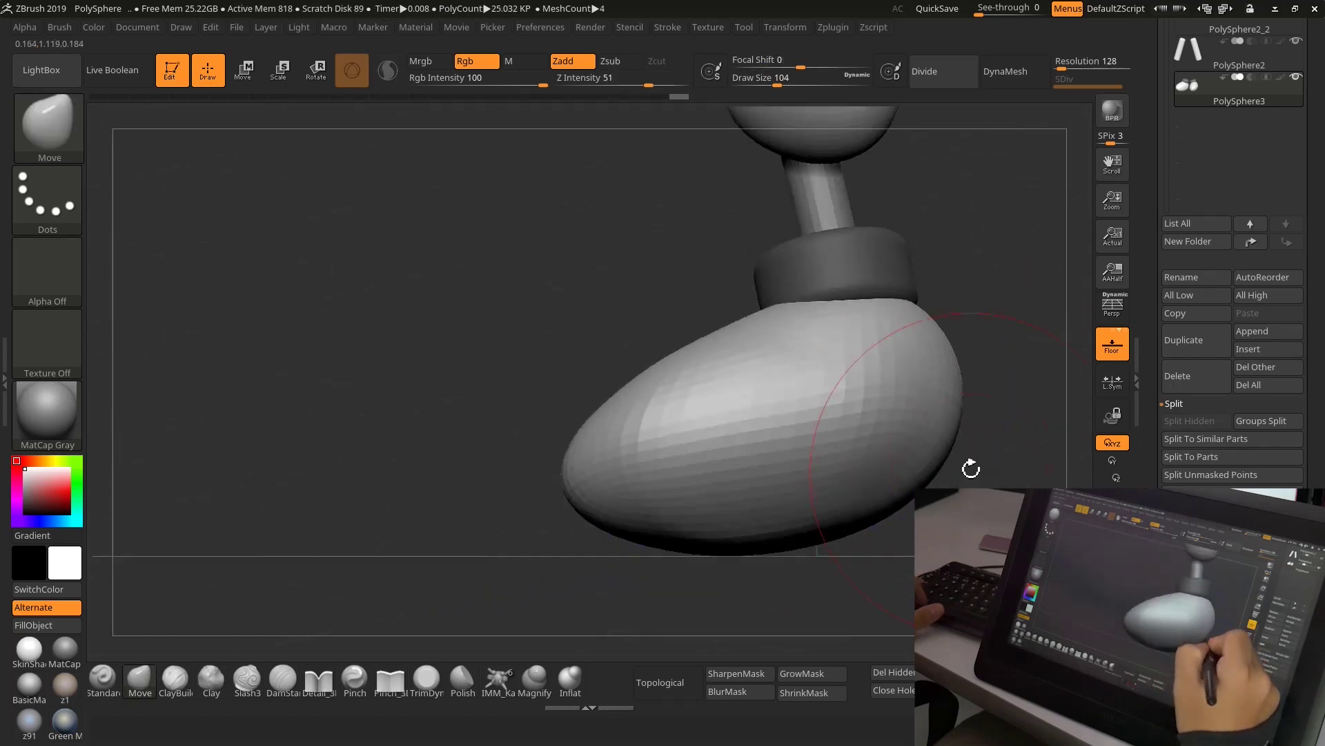
pyautogui.moveTo(876, 460)
pyautogui.mouseDown()
pyautogui.moveTo(890, 531)
pyautogui.moveTo(904, 427)
pyautogui.mouseUp()
pyautogui.moveTo(854, 460)
pyautogui.mouseDown()
pyautogui.moveTo(859, 509)
pyautogui.moveTo(838, 480)
pyautogui.moveTo(882, 488)
pyautogui.mouseUp()
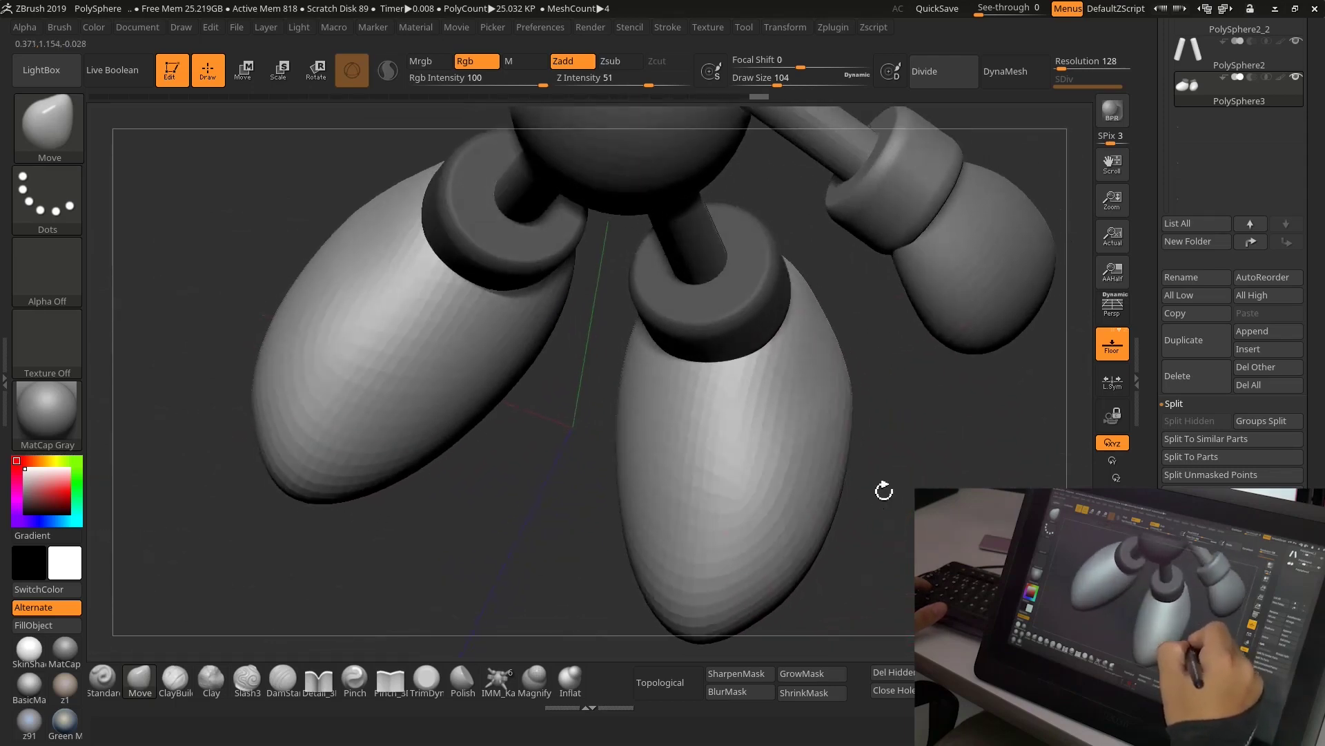
pyautogui.moveTo(858, 432)
pyautogui.mouseDown()
pyautogui.moveTo(1041, 370)
pyautogui.moveTo(917, 393)
pyautogui.moveTo(983, 441)
pyautogui.moveTo(949, 436)
pyautogui.moveTo(936, 461)
pyautogui.moveTo(990, 423)
pyautogui.moveTo(1040, 437)
pyautogui.moveTo(870, 409)
pyautogui.mouseUp()
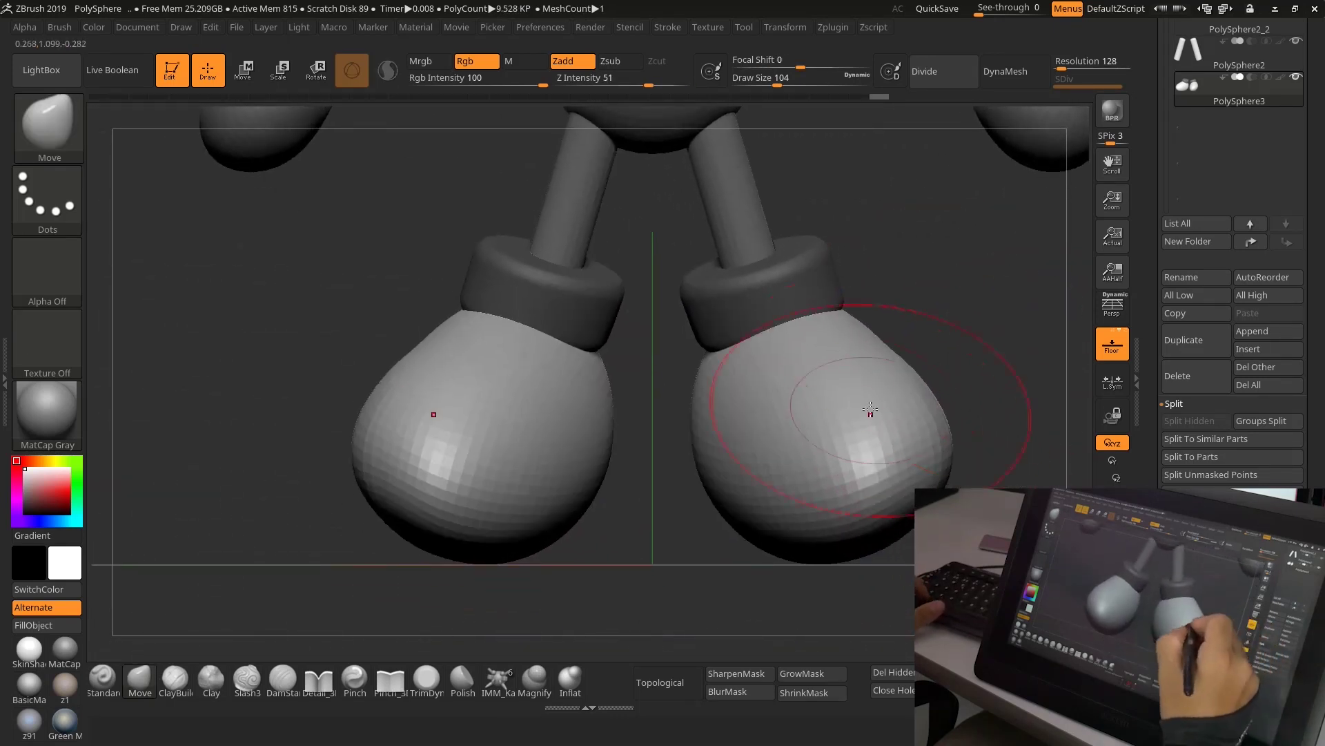
pyautogui.moveTo(969, 367)
pyautogui.mouseDown()
pyautogui.moveTo(910, 440)
pyautogui.moveTo(970, 388)
pyautogui.moveTo(914, 414)
pyautogui.moveTo(928, 507)
pyautogui.moveTo(630, 542)
pyautogui.moveTo(793, 497)
pyautogui.moveTo(857, 519)
pyautogui.moveTo(859, 500)
pyautogui.mouseUp()
pyautogui.press('s')
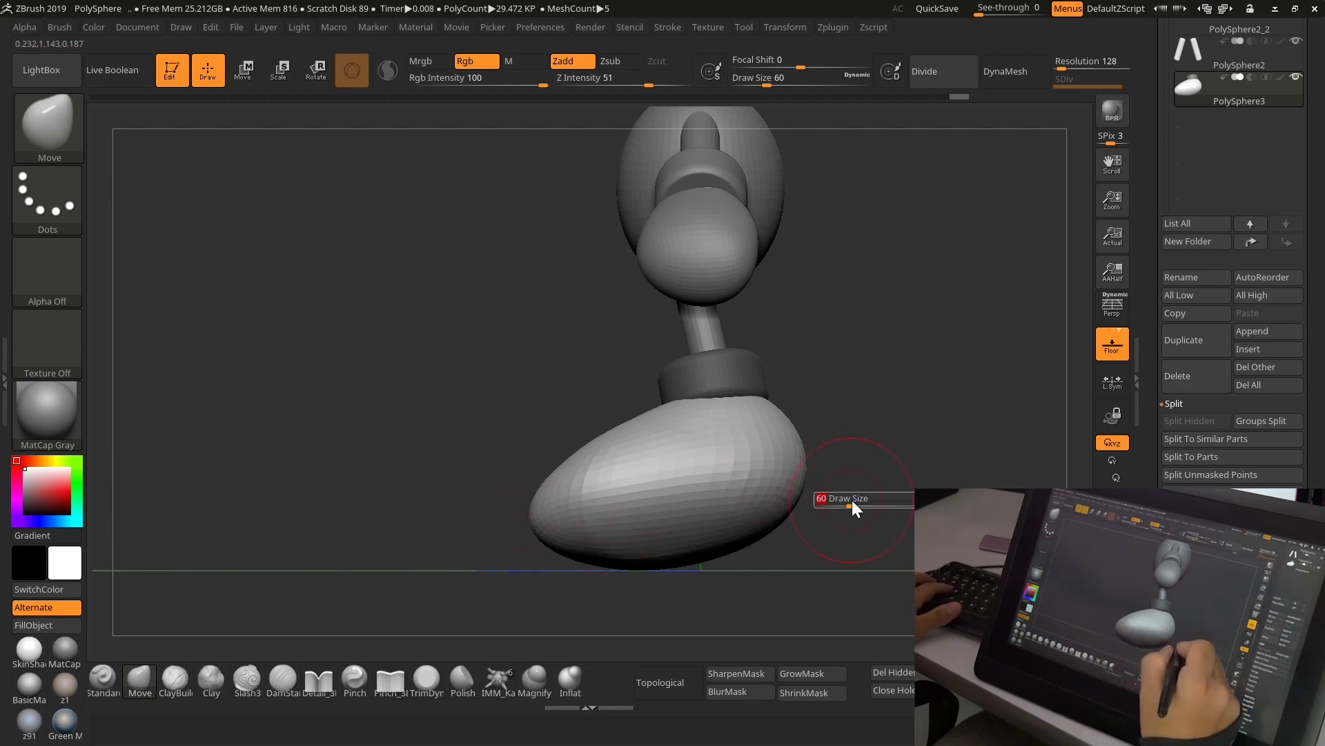
pyautogui.moveTo(852, 504); pyautogui.dragTo(872, 503)
pyautogui.press('s')
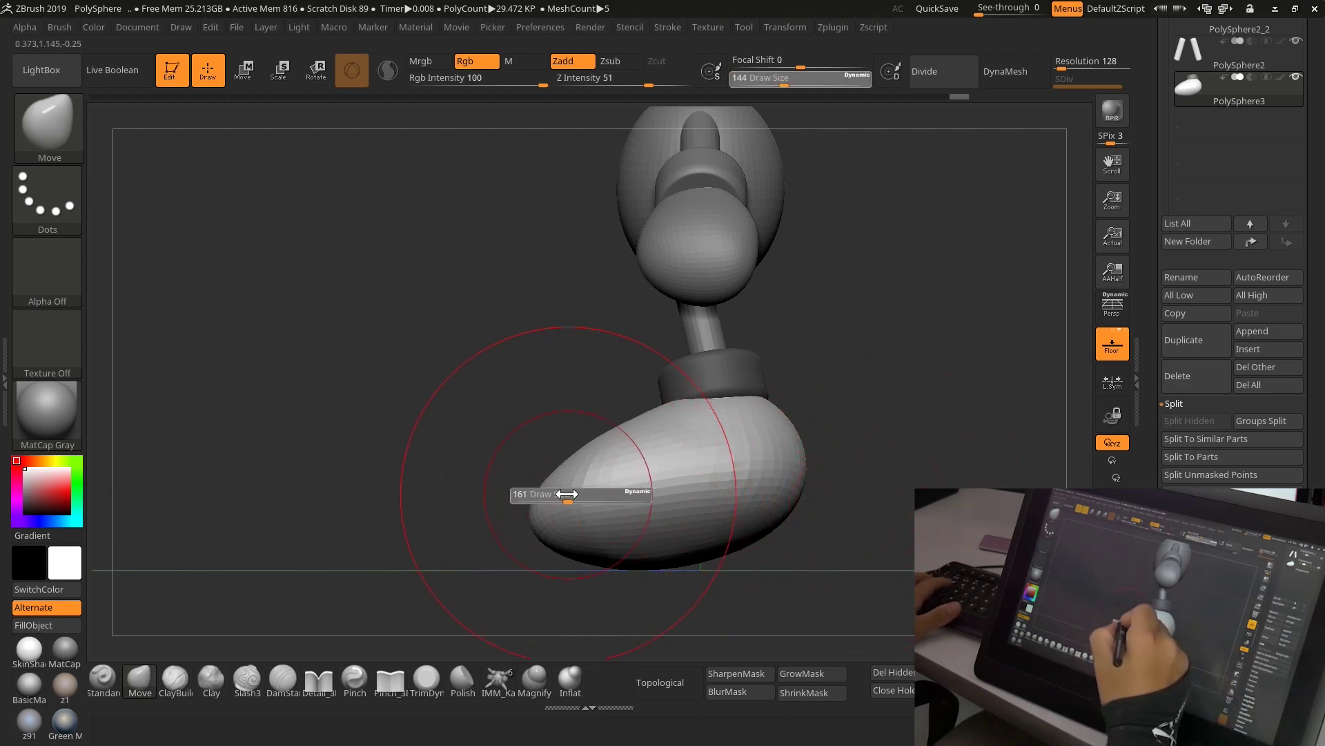
# Pull the toe tips upward and round the shoe fronts, using brush sizes 187 and 118.
pyautogui.moveTo(541, 491)
pyautogui.mouseDown()
pyautogui.moveTo(571, 442)
pyautogui.moveTo(562, 462)
pyautogui.mouseUp()
pyautogui.press('s')
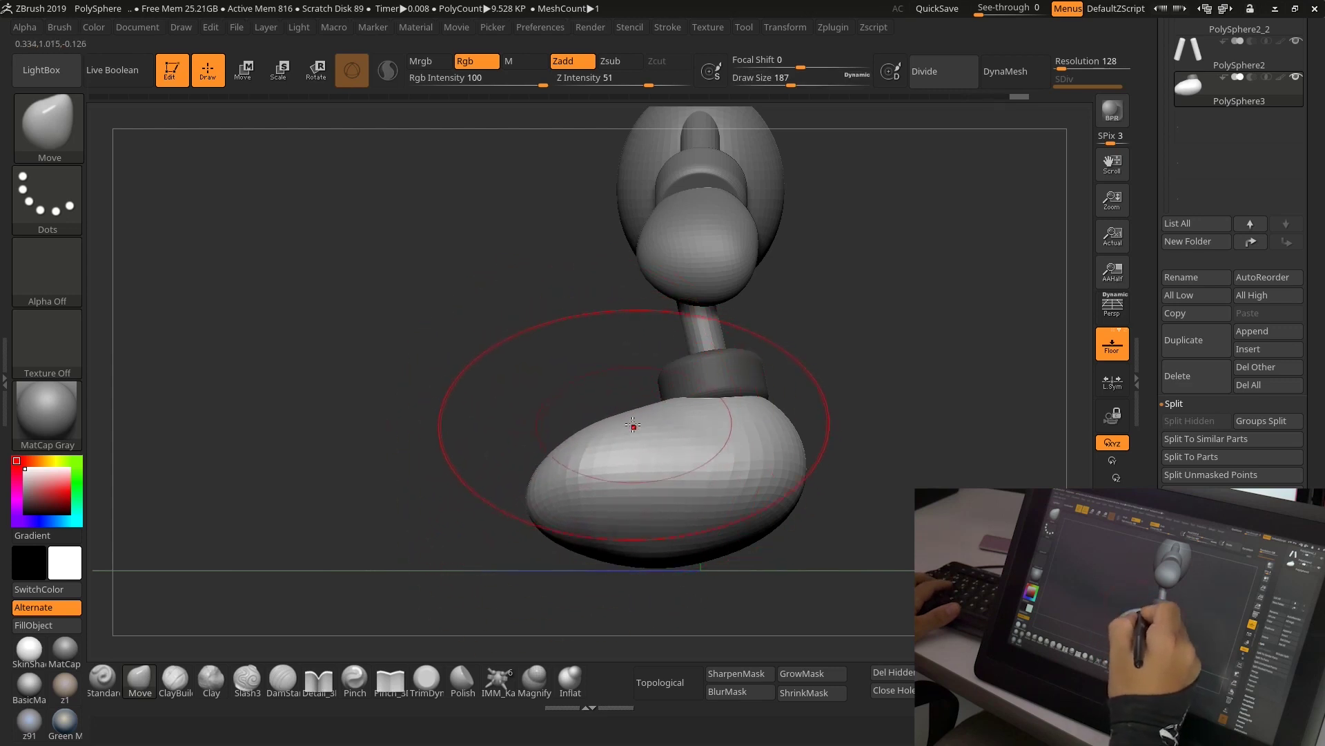
pyautogui.press('s')
pyautogui.moveTo(633, 425); pyautogui.dragTo(613, 422)
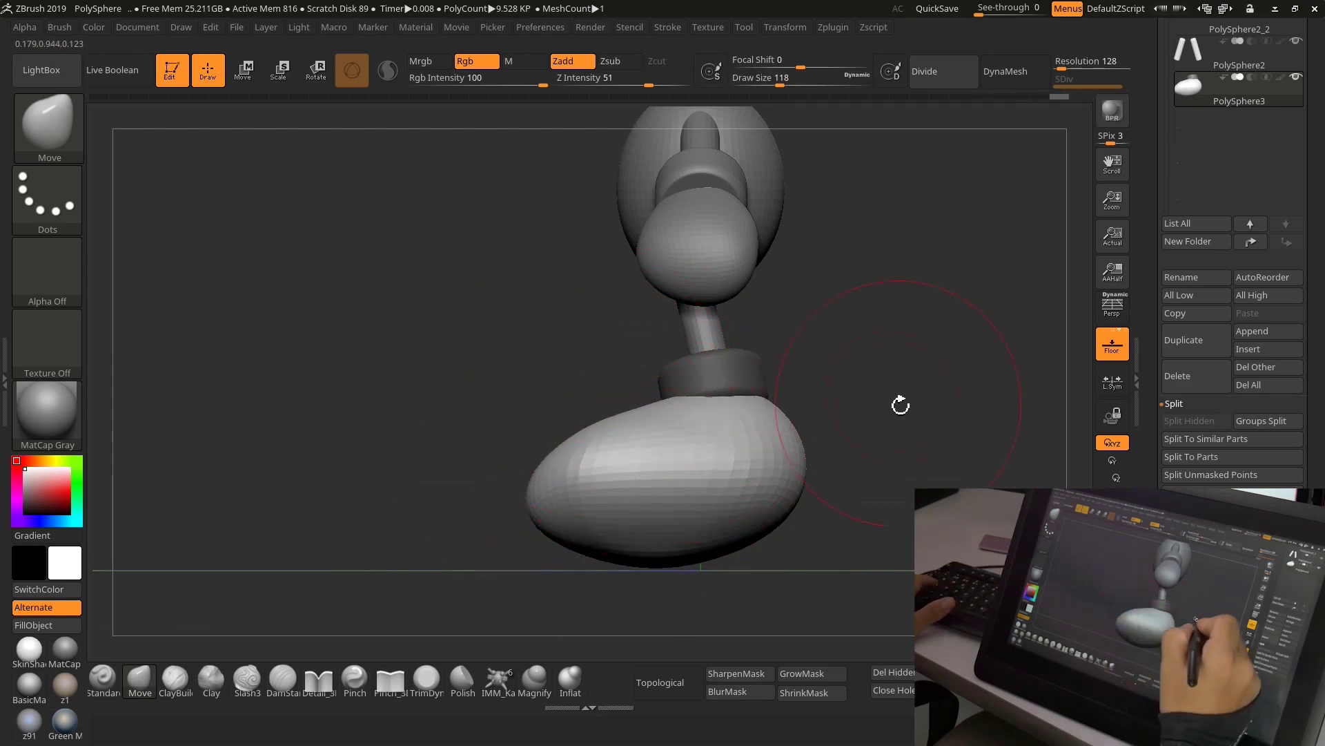
pyautogui.moveTo(897, 405)
pyautogui.keyDown('alt'); pyautogui.mouseDown()
pyautogui.moveTo(947, 414)
pyautogui.moveTo(773, 459)
pyautogui.mouseUp(); pyautogui.keyUp('alt')
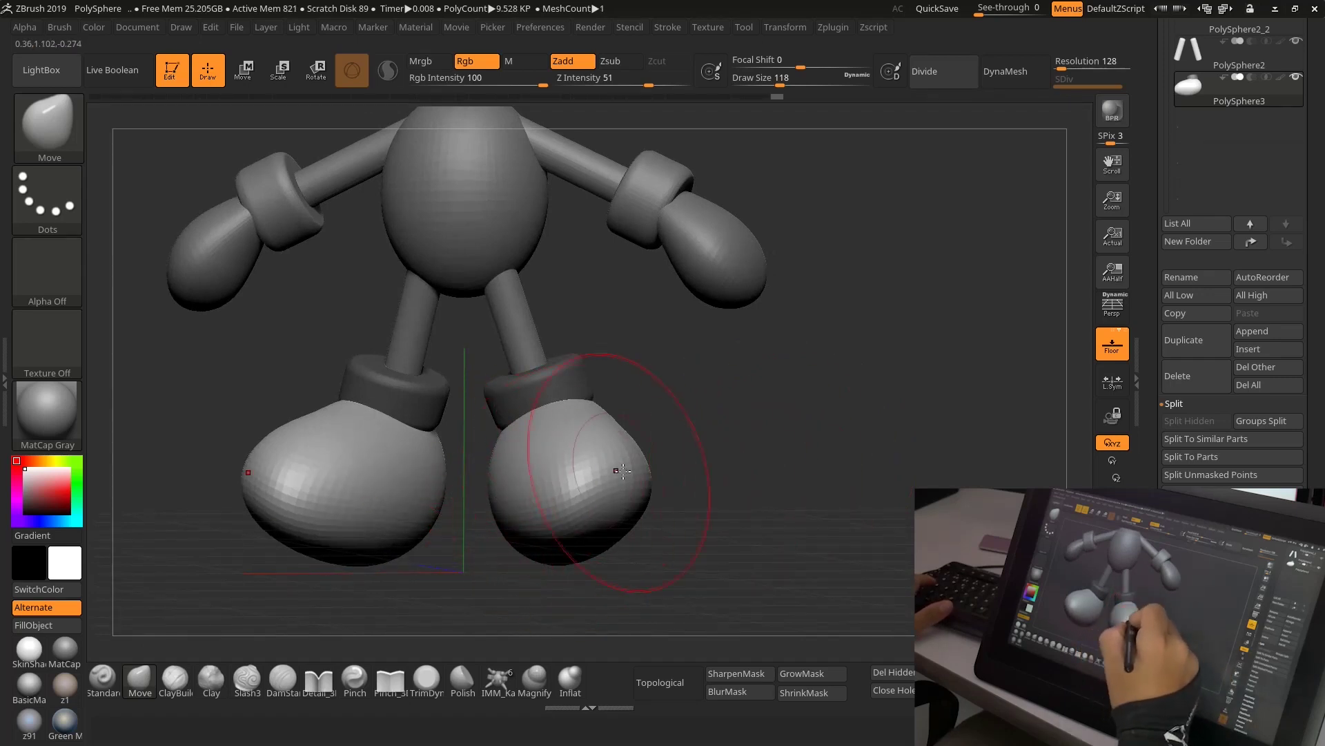
pyautogui.moveTo(656, 496)
pyautogui.mouseDown()
pyautogui.moveTo(751, 508)
pyautogui.moveTo(911, 479)
pyautogui.moveTo(750, 504)
pyautogui.mouseUp()
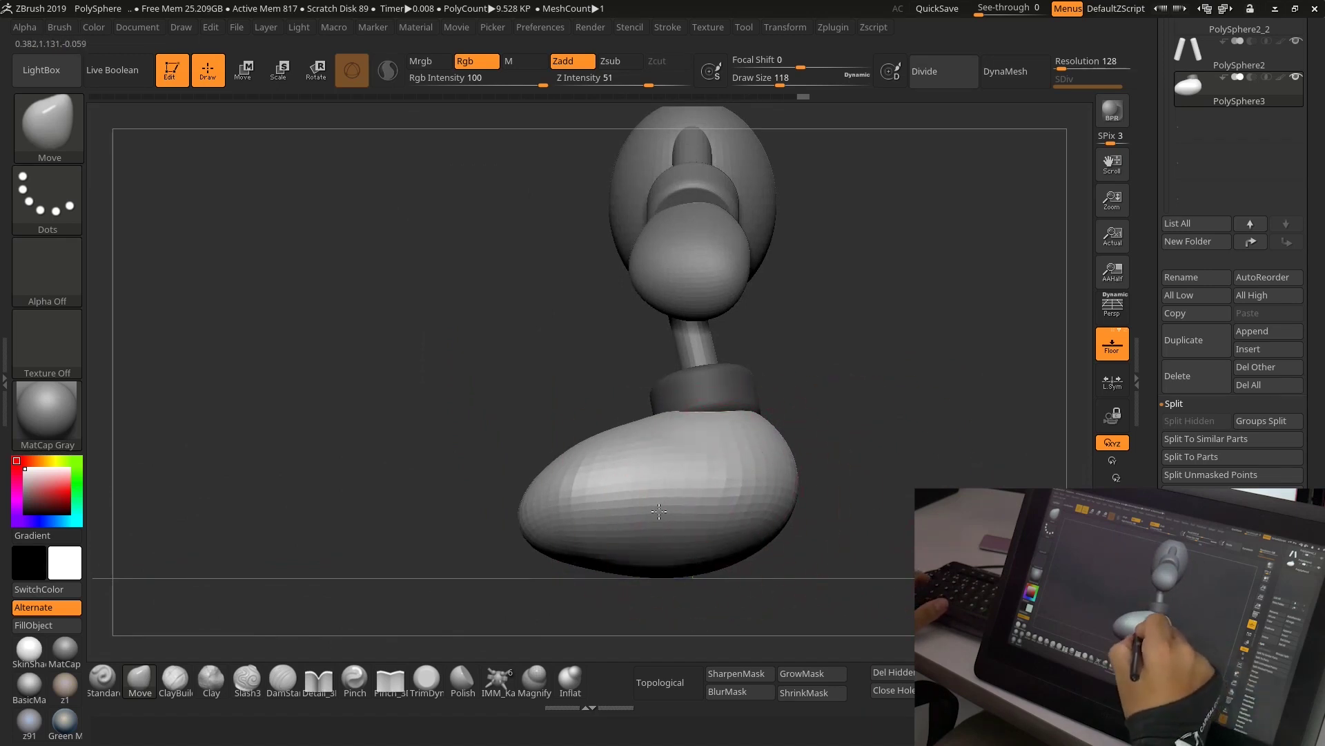
pyautogui.moveTo(888, 474)
pyautogui.mouseDown()
pyautogui.moveTo(878, 497)
pyautogui.moveTo(807, 496)
pyautogui.mouseUp()
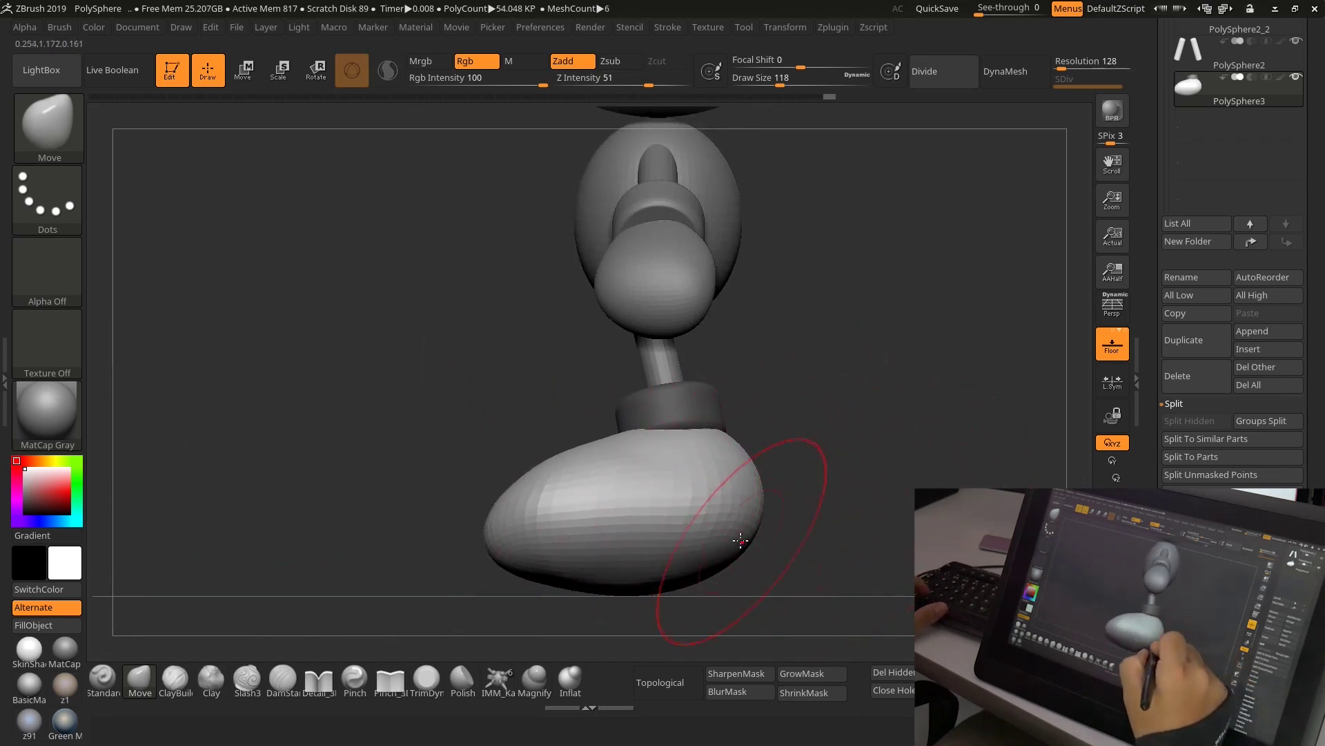
pyautogui.press('shift')
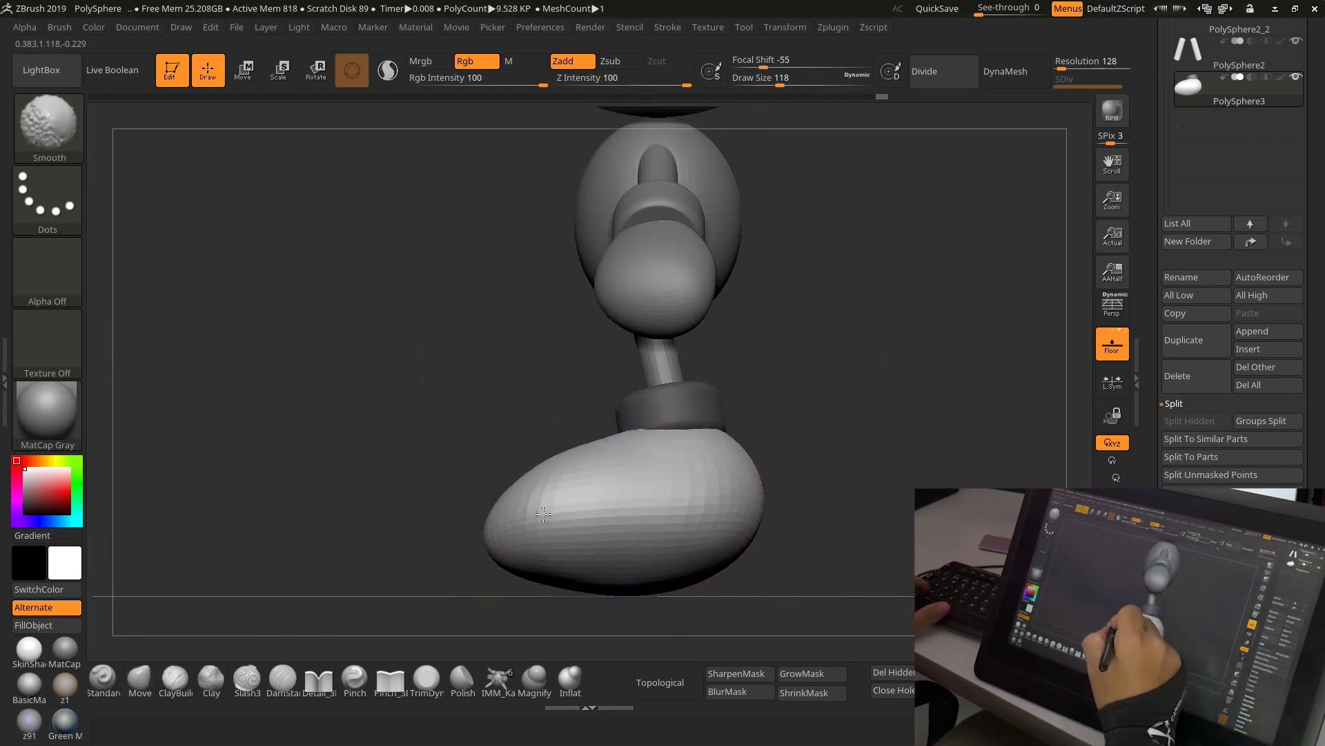
# Switch to the ClipCurve brush and clear the mask from the foot and cuff.
pyautogui.moveTo(888, 487); pyautogui.dragTo(856, 492)
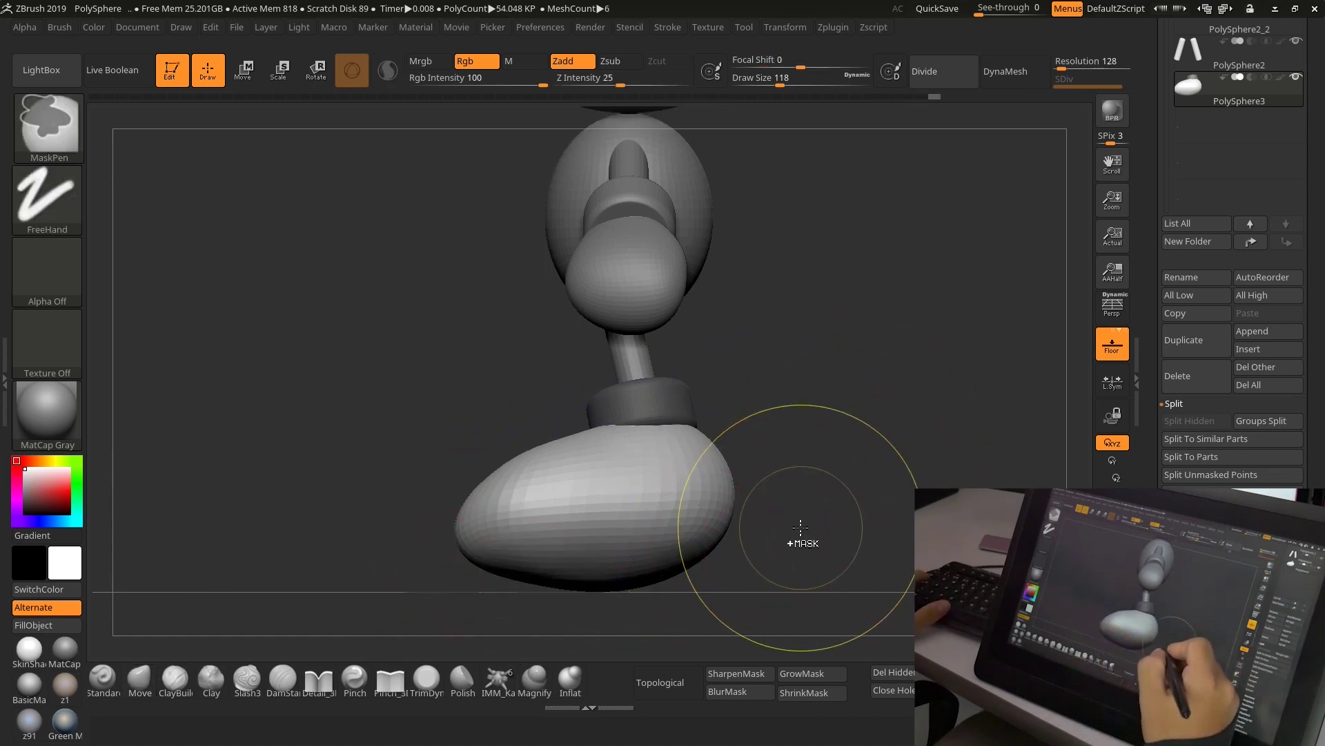
pyautogui.hotkey('ctrl', 'shift')
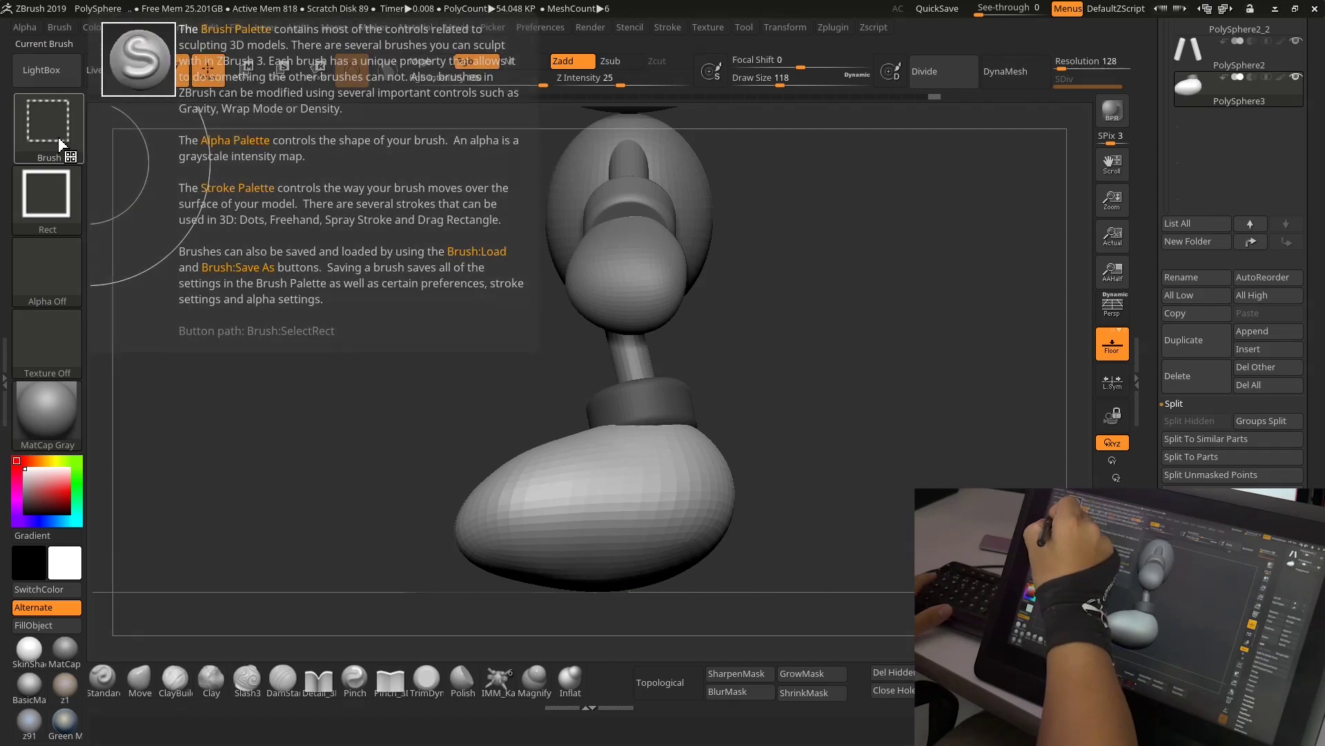
pyautogui.click(49, 131)
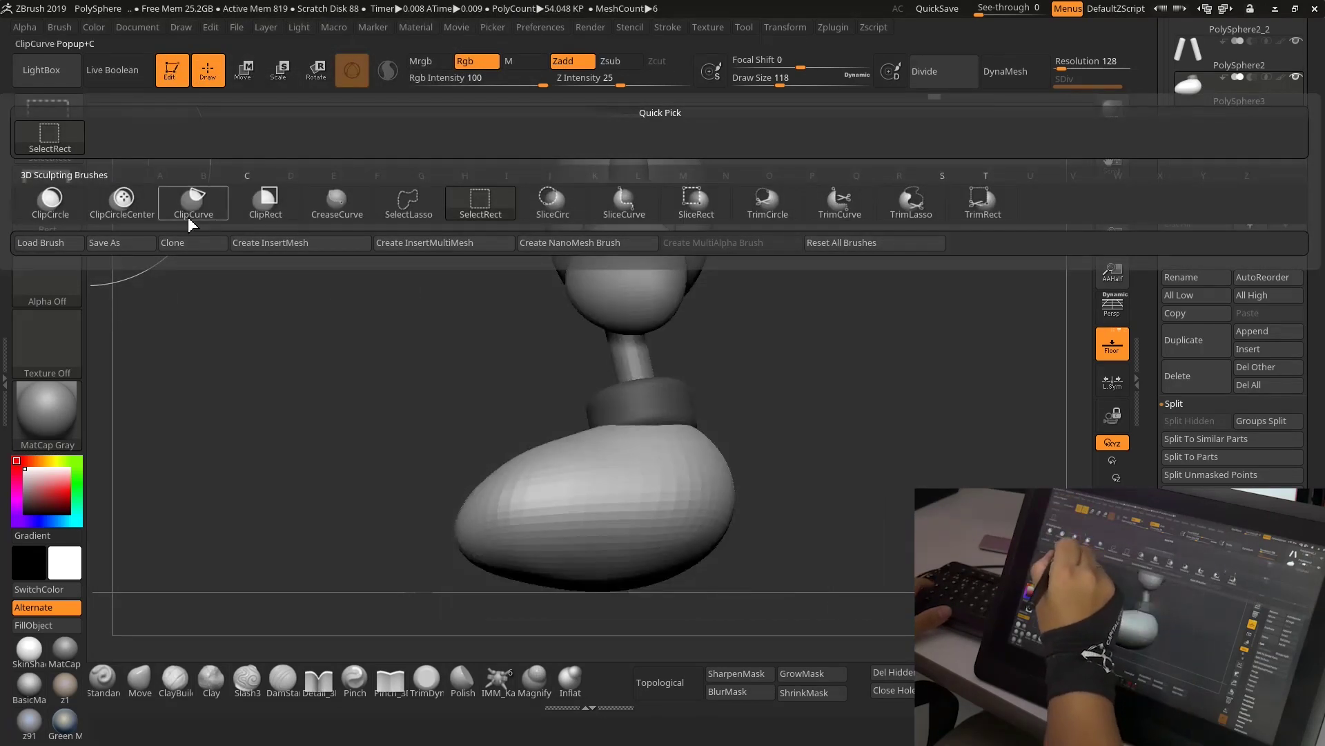
pyautogui.click(200, 211)
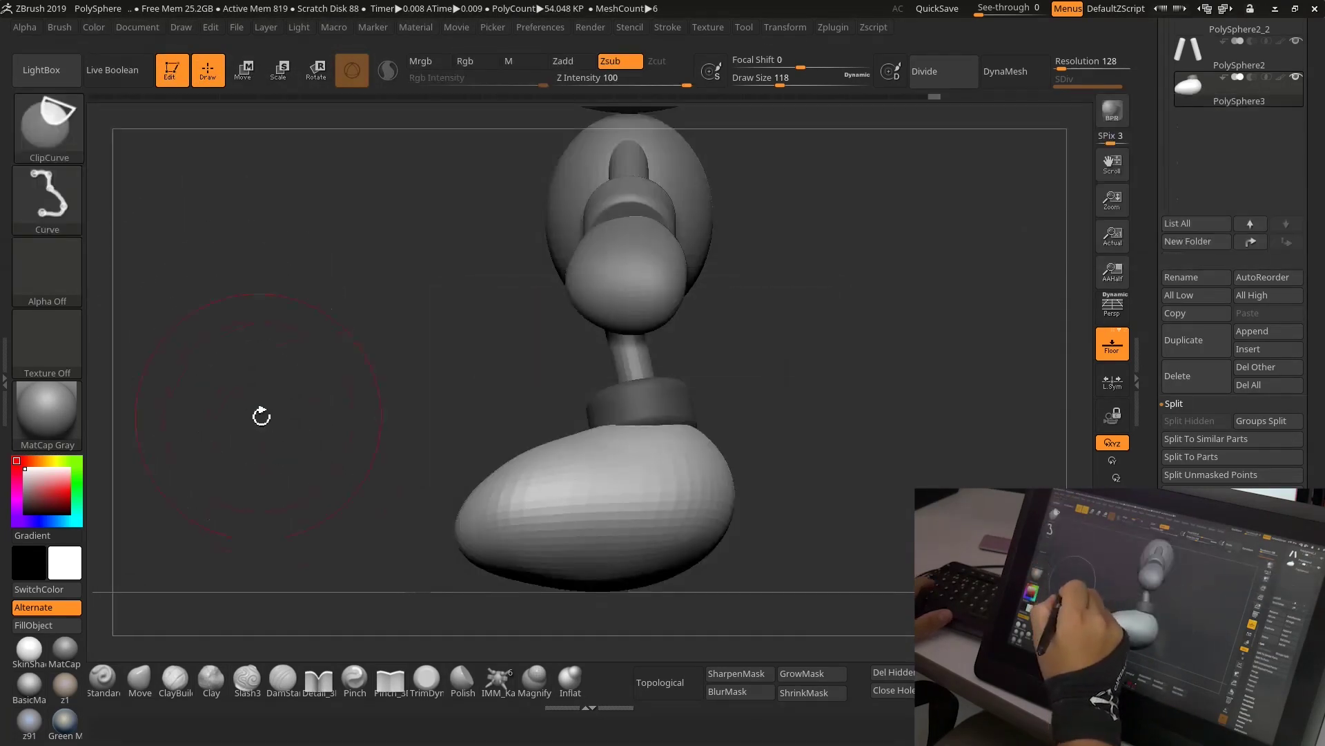
pyautogui.press('space')
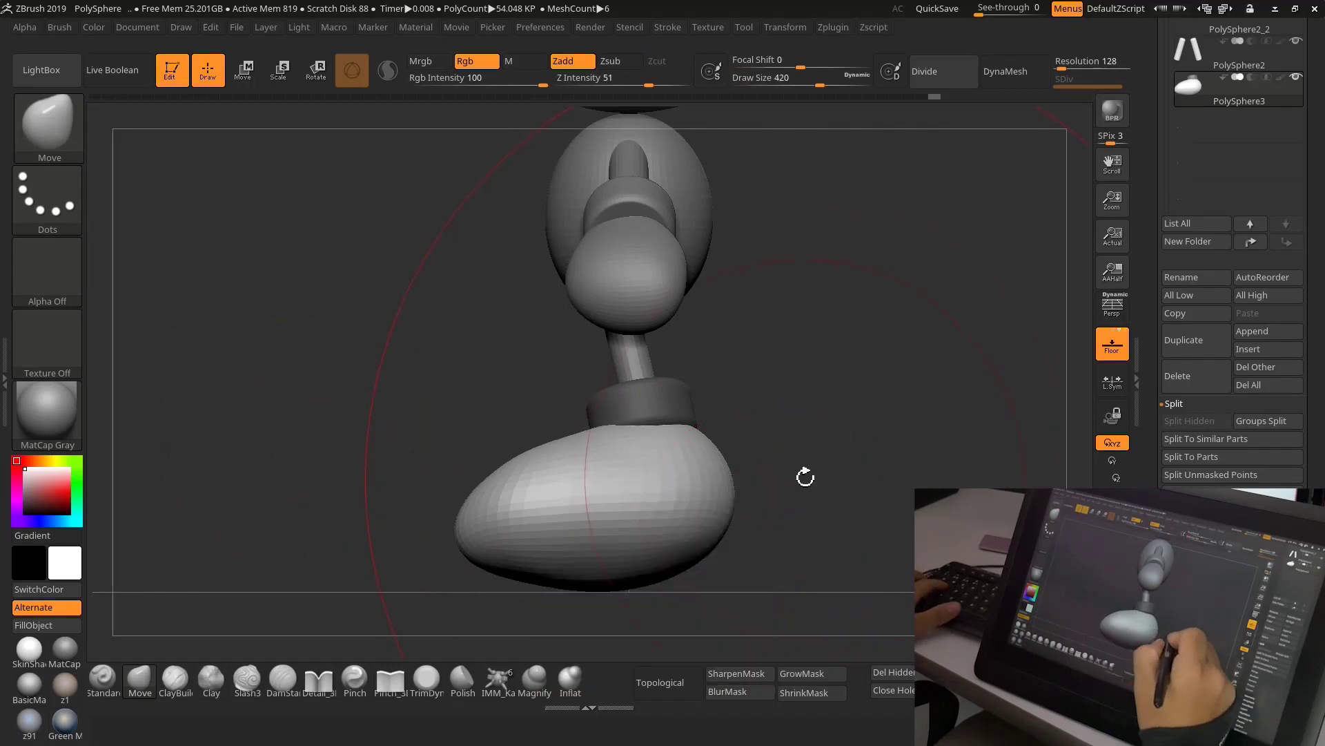
pyautogui.press('s')
pyautogui.press('ctrl')
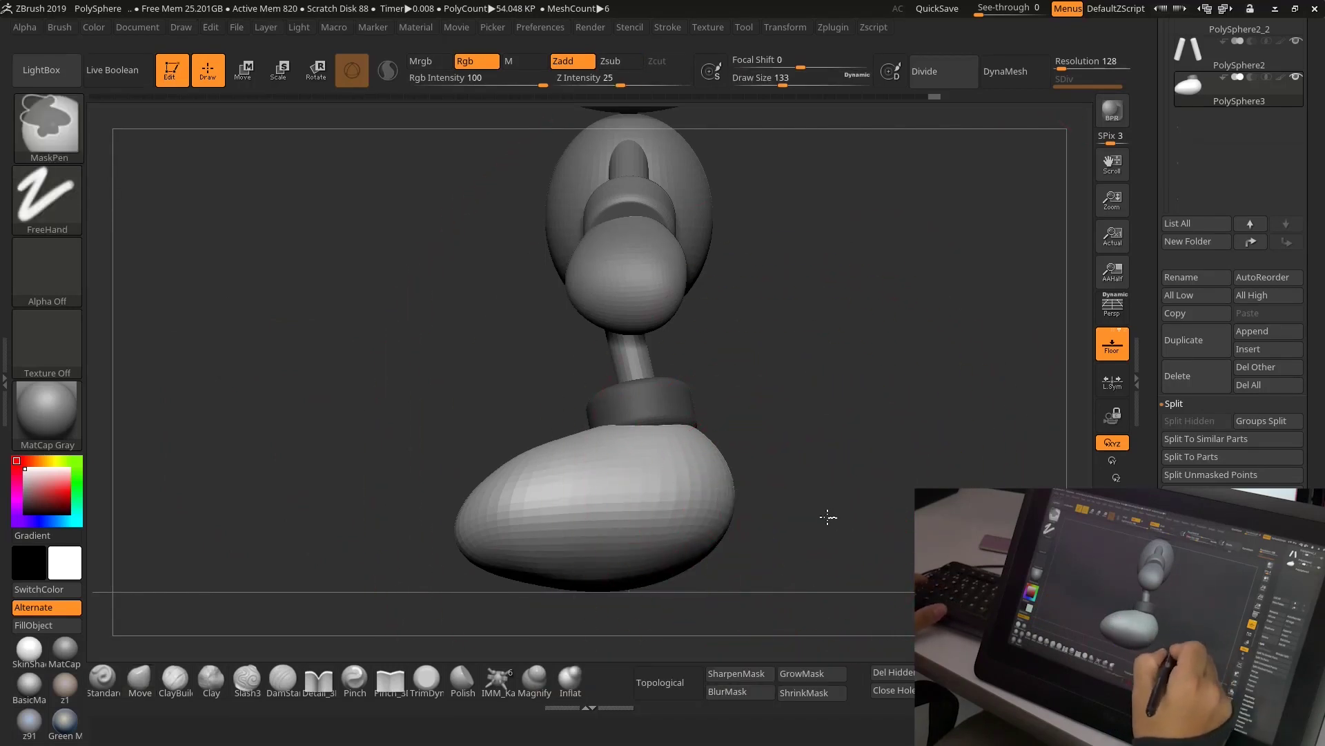
pyautogui.keyDown('ctrl'); pyautogui.click(828, 517); pyautogui.keyUp('ctrl')
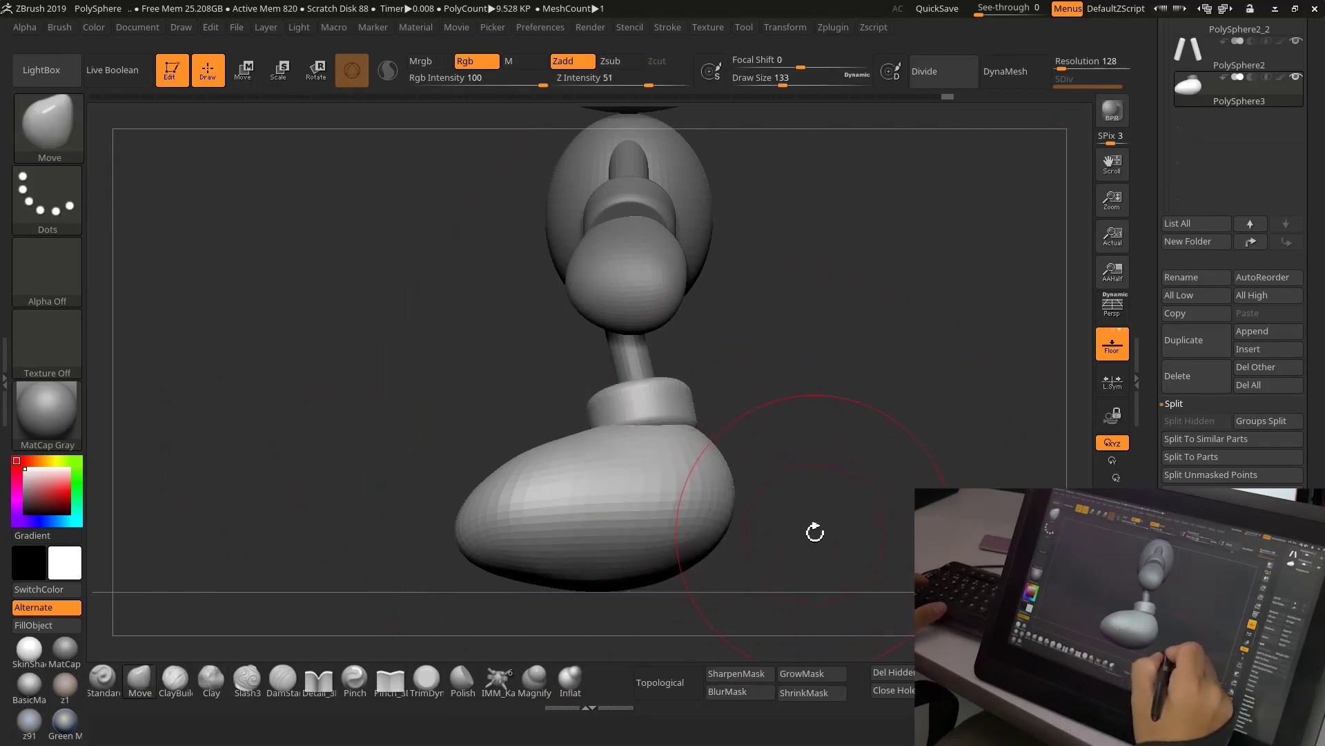
# Draw a clip line along the shoe bottoms and slice them into flat soles.
pyautogui.keyDown('ctrl'); pyautogui.keyDown('shift'); pyautogui.moveTo(784, 520); pyautogui.dragTo(371, 536); pyautogui.keyUp('shift'); pyautogui.keyUp('ctrl')
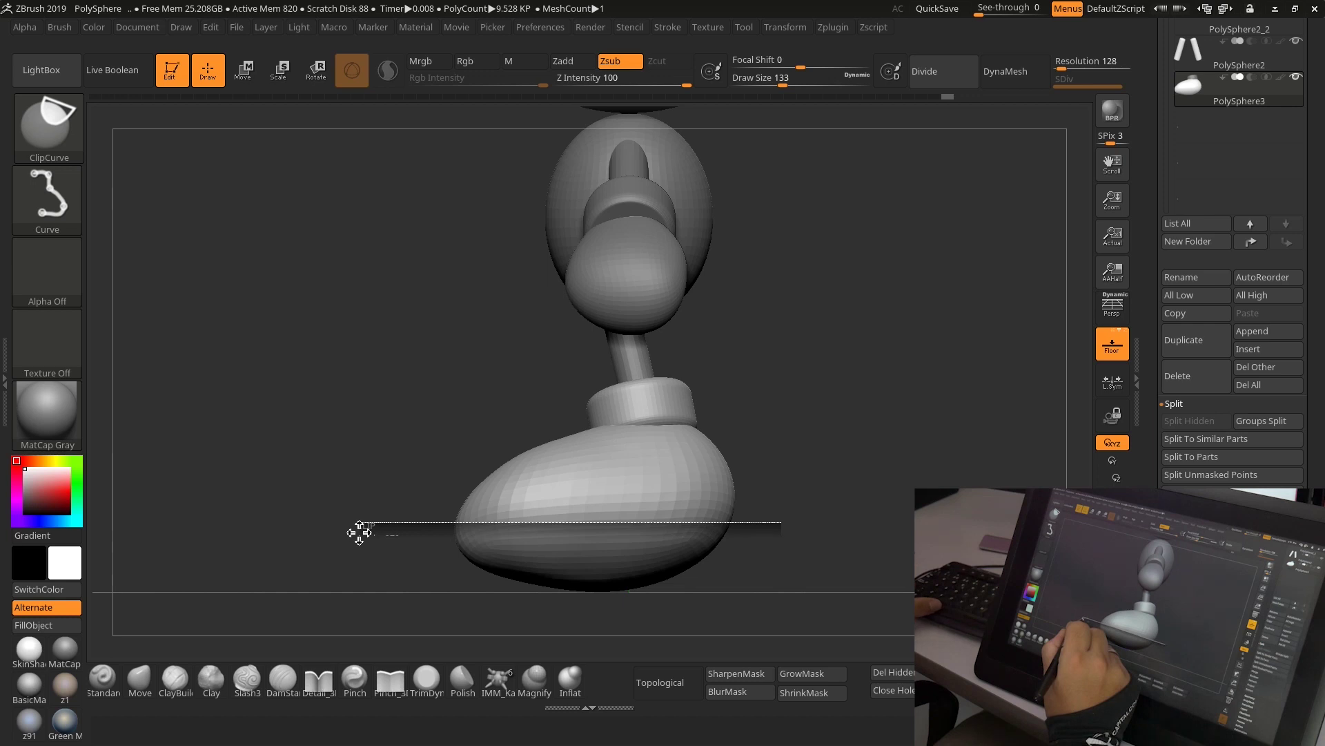
pyautogui.moveTo(358, 533)
pyautogui.keyDown('ctrl'); pyautogui.keyDown('shift'); pyautogui.mouseDown()
pyautogui.moveTo(415, 421)
pyautogui.moveTo(387, 496)
pyautogui.moveTo(335, 387)
pyautogui.moveTo(380, 526)
pyautogui.mouseUp(); pyautogui.keyUp('shift'); pyautogui.keyUp('ctrl')
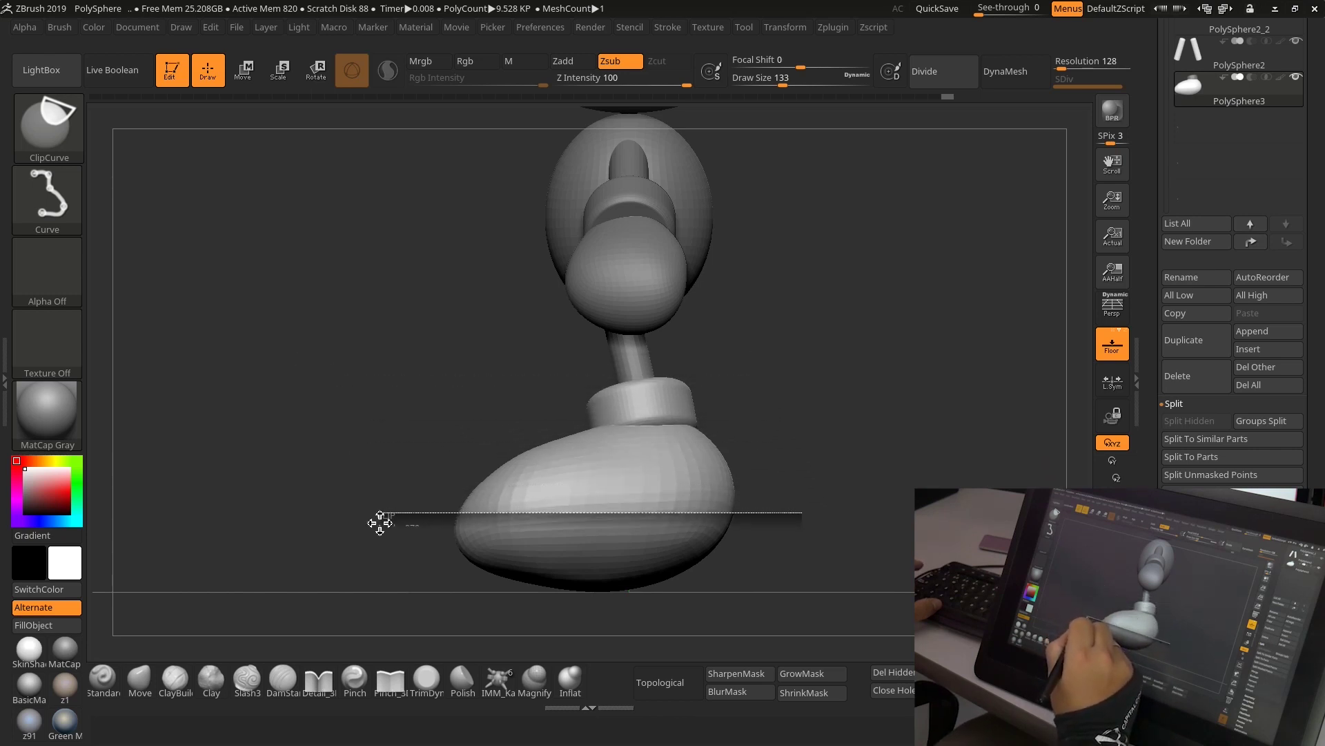
pyautogui.keyDown('ctrl'); pyautogui.keyDown('shift'); pyautogui.moveTo(377, 521); pyautogui.dragTo(383, 526); pyautogui.keyUp('shift'); pyautogui.keyUp('ctrl')
pyautogui.moveTo(837, 486)
pyautogui.mouseDown()
pyautogui.moveTo(872, 526)
pyautogui.moveTo(878, 484)
pyautogui.moveTo(831, 518)
pyautogui.moveTo(820, 580)
pyautogui.moveTo(823, 493)
pyautogui.moveTo(840, 483)
pyautogui.moveTo(826, 491)
pyautogui.moveTo(884, 520)
pyautogui.moveTo(769, 536)
pyautogui.moveTo(872, 540)
pyautogui.moveTo(883, 519)
pyautogui.moveTo(737, 515)
pyautogui.moveTo(778, 571)
pyautogui.moveTo(717, 580)
pyautogui.moveTo(908, 581)
pyautogui.moveTo(794, 583)
pyautogui.moveTo(863, 581)
pyautogui.mouseUp()
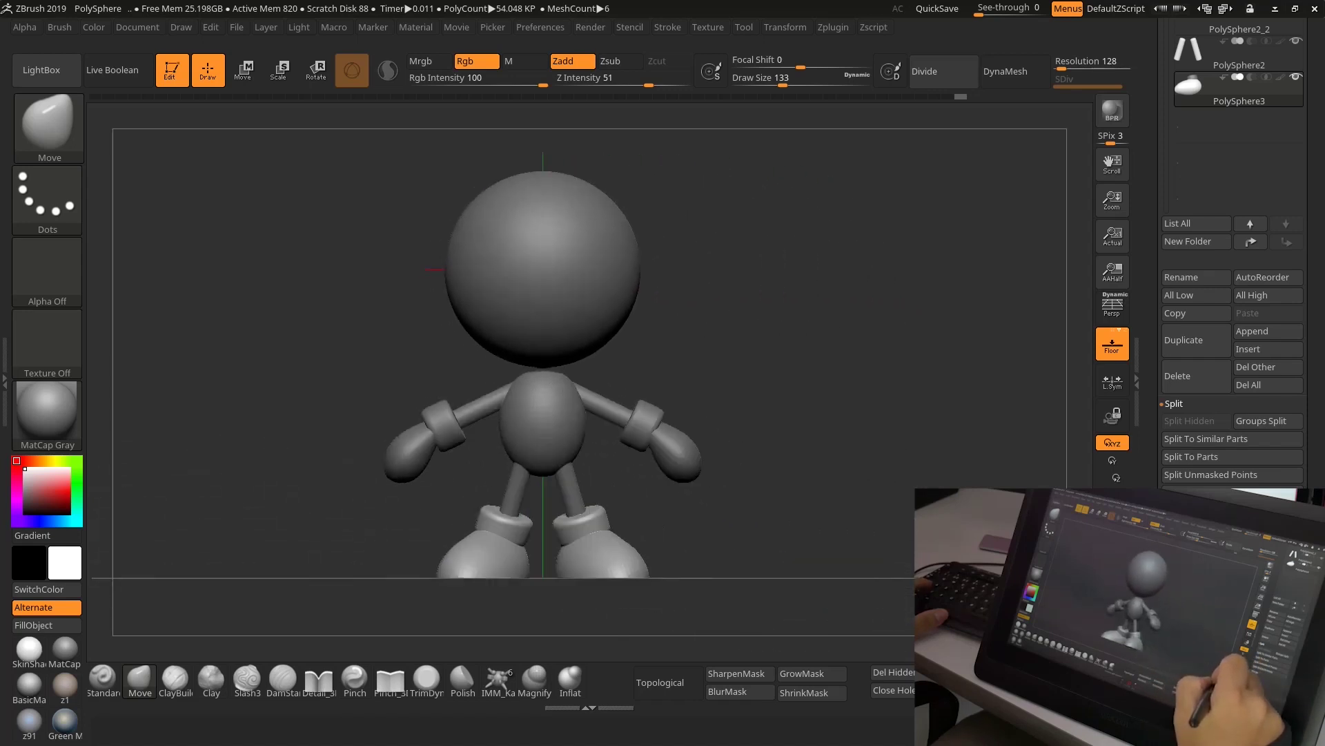
# Set the brush size to 55, orbit to a frontal view, and select the PolySphere head subtool.
pyautogui.moveTo(787, 556)
pyautogui.keyDown('alt'); pyautogui.mouseDown()
pyautogui.moveTo(831, 560)
pyautogui.moveTo(782, 533)
pyautogui.moveTo(877, 556)
pyautogui.moveTo(822, 577)
pyautogui.moveTo(884, 577)
pyautogui.moveTo(847, 568)
pyautogui.moveTo(888, 559)
pyautogui.moveTo(851, 556)
pyautogui.moveTo(891, 576)
pyautogui.moveTo(870, 562)
pyautogui.moveTo(896, 527)
pyautogui.moveTo(834, 586)
pyautogui.mouseUp(); pyautogui.keyUp('alt')
pyautogui.press('s')
pyautogui.click(819, 553)
pyautogui.press('s')
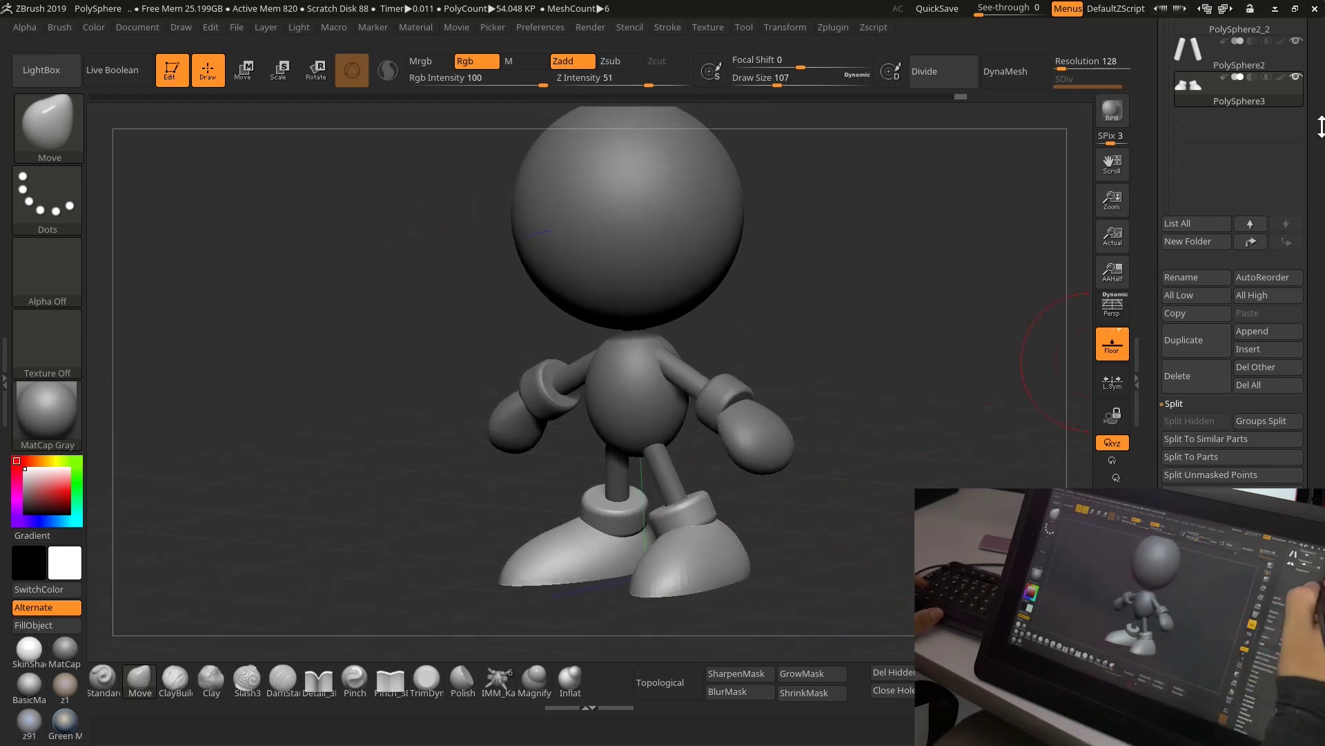
pyautogui.moveTo(1197, 30); pyautogui.dragTo(1197, 435)
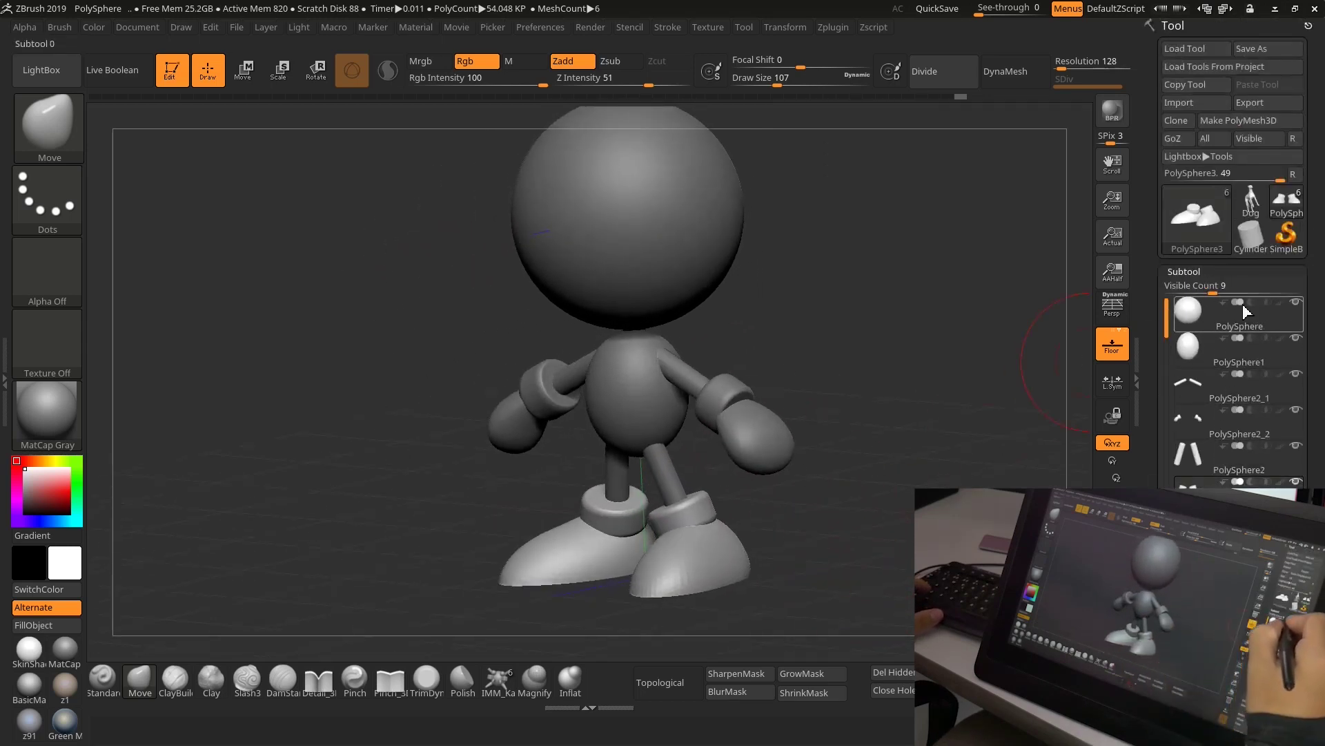
pyautogui.moveTo(1021, 421)
pyautogui.mouseDown()
pyautogui.moveTo(928, 415)
pyautogui.moveTo(888, 527)
pyautogui.moveTo(907, 489)
pyautogui.moveTo(902, 530)
pyautogui.moveTo(867, 523)
pyautogui.moveTo(843, 560)
pyautogui.mouseUp()
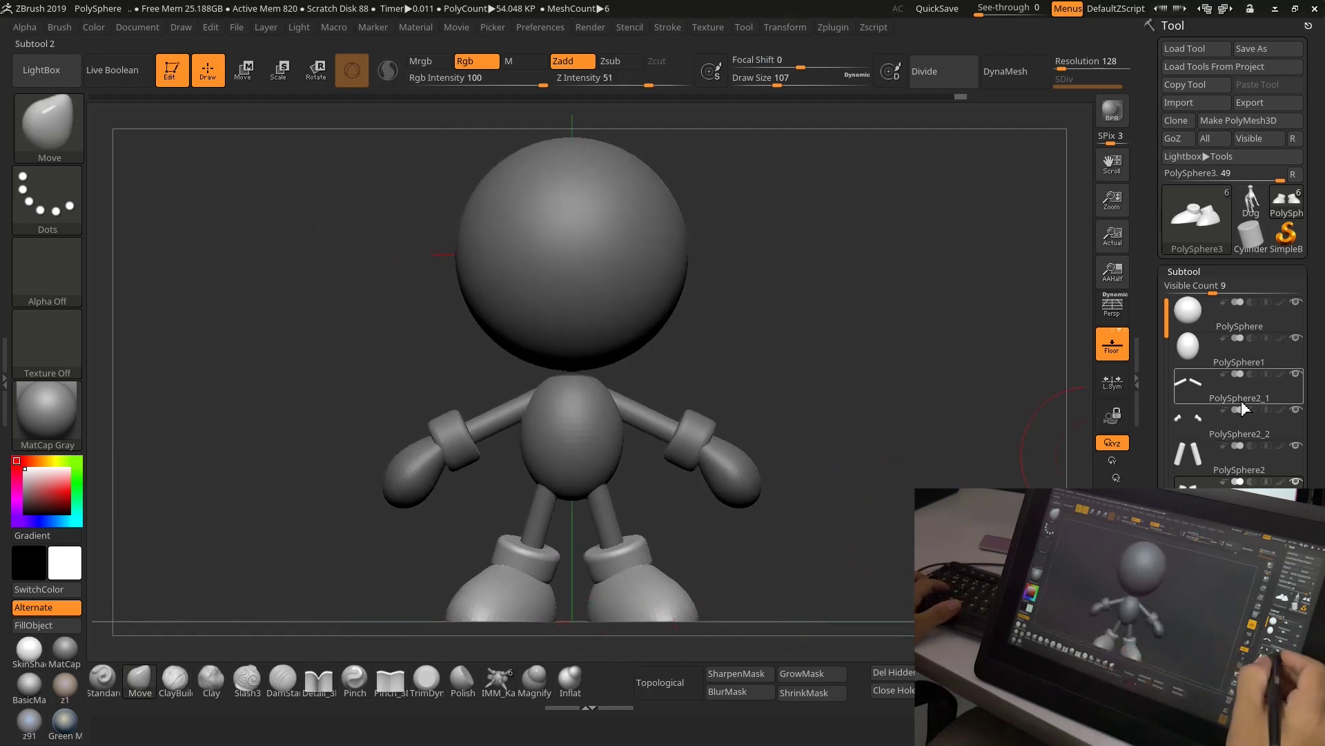
pyautogui.keyDown('alt'); pyautogui.click(608, 297); pyautogui.keyUp('alt')
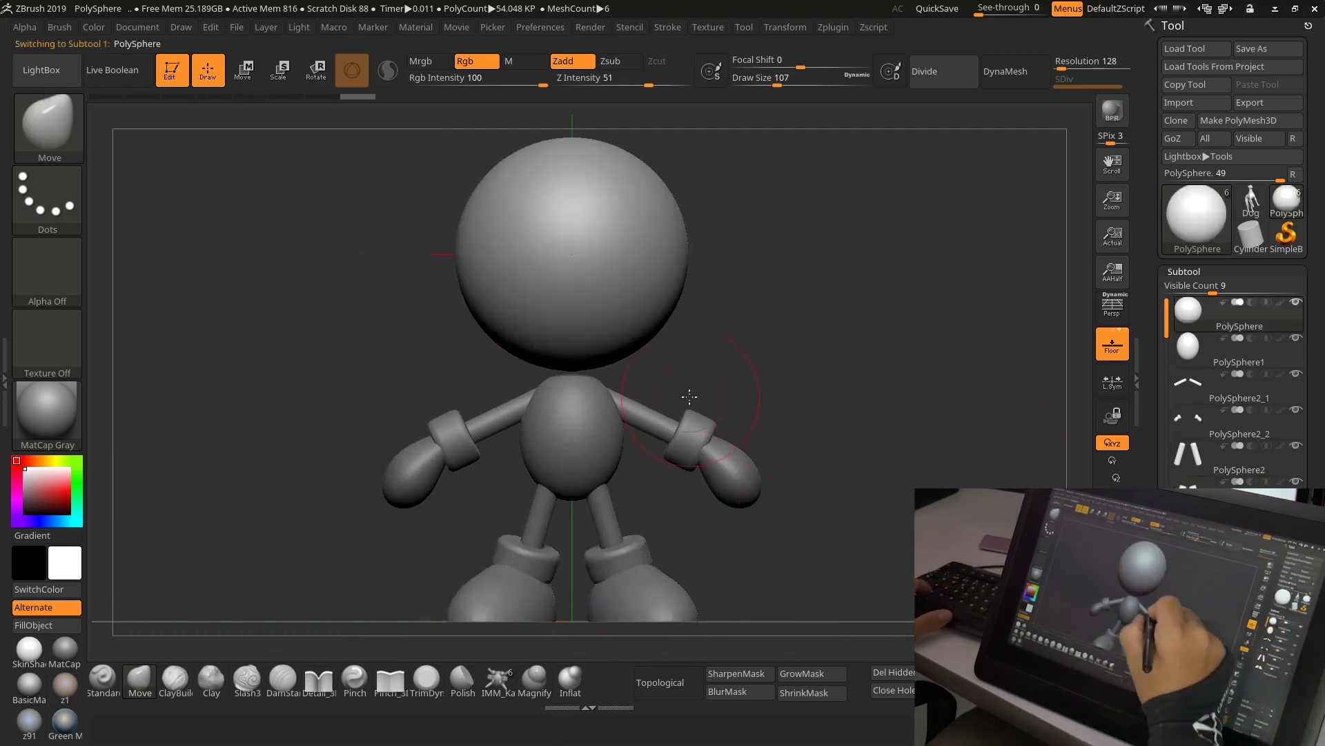
pyautogui.moveTo(850, 515)
pyautogui.mouseDown()
pyautogui.moveTo(817, 544)
pyautogui.moveTo(843, 536)
pyautogui.moveTo(847, 508)
pyautogui.mouseUp()
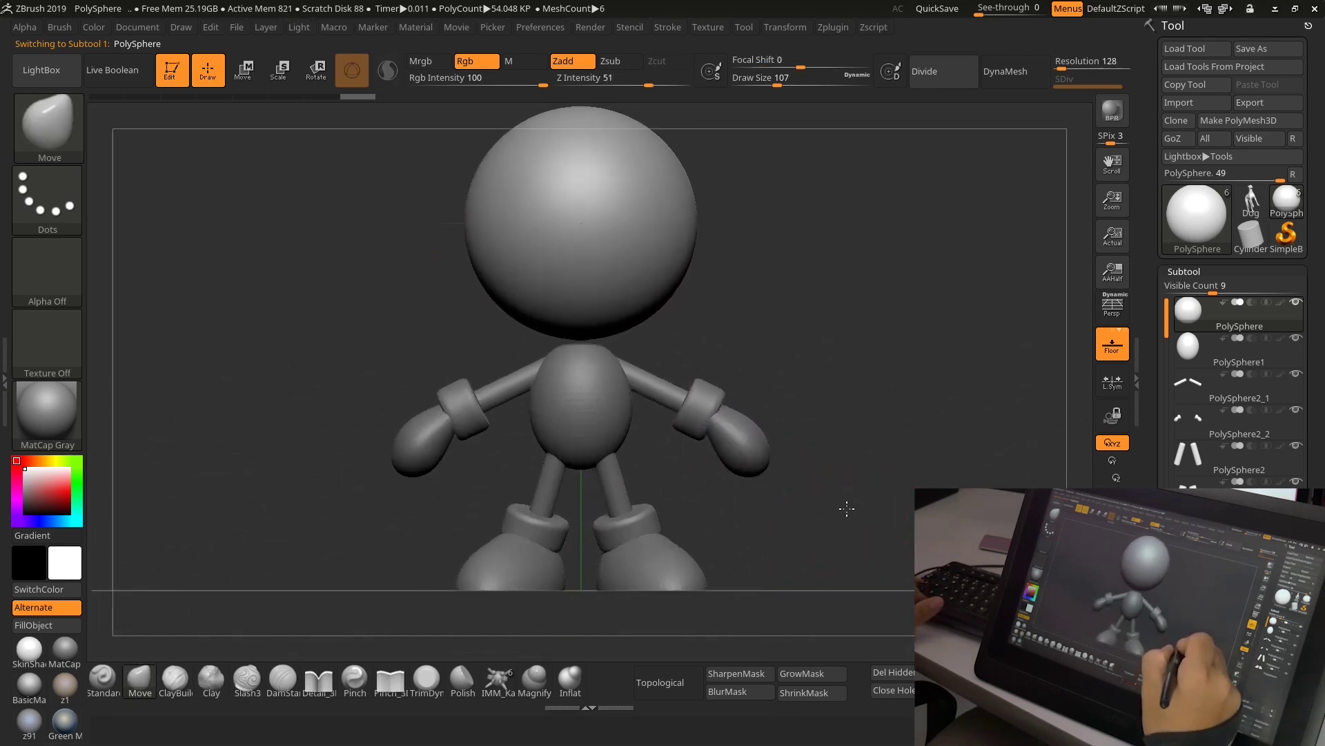
# Insert an IMM_KamesBlockout Cylinder taper on top of the head.
pyautogui.click(497, 678)
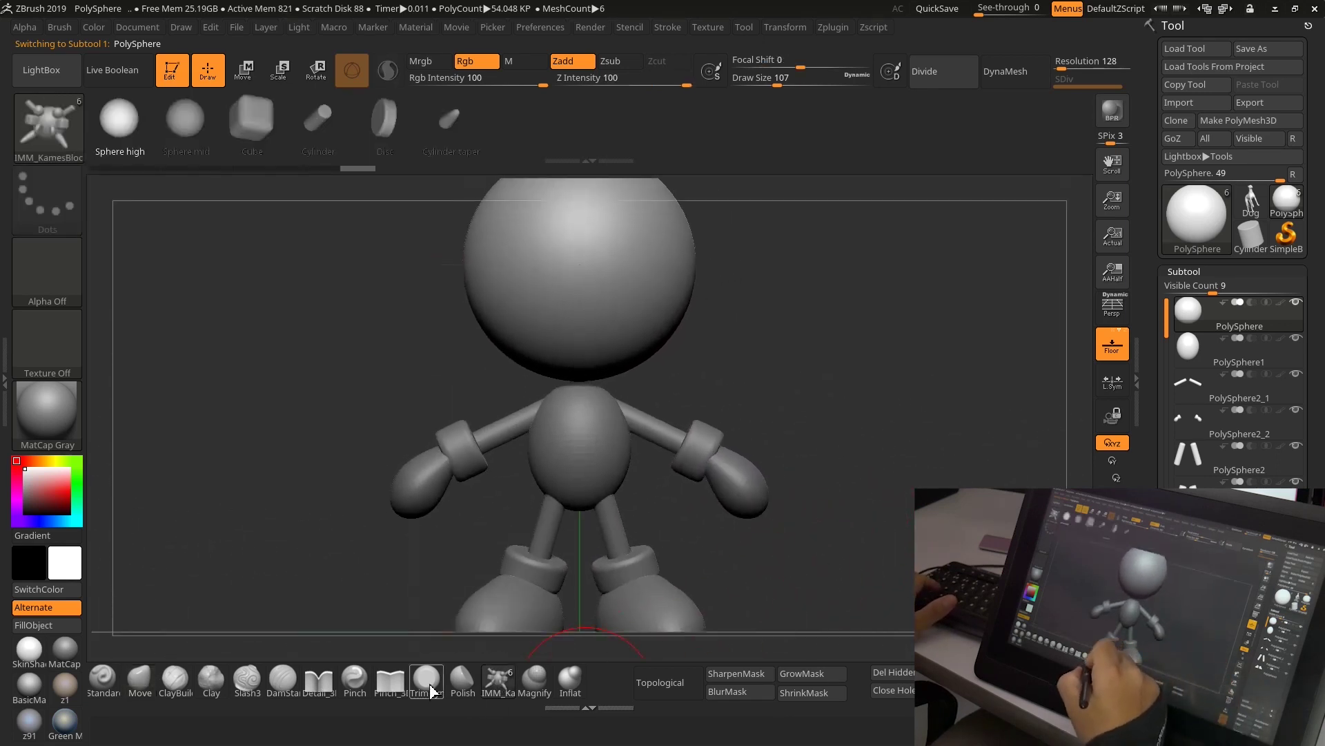
pyautogui.click(450, 123)
pyautogui.moveTo(838, 335)
pyautogui.mouseDown()
pyautogui.moveTo(835, 370)
pyautogui.moveTo(923, 354)
pyautogui.moveTo(897, 396)
pyautogui.moveTo(892, 526)
pyautogui.moveTo(888, 435)
pyautogui.moveTo(852, 465)
pyautogui.moveTo(837, 506)
pyautogui.moveTo(824, 383)
pyautogui.moveTo(799, 443)
pyautogui.moveTo(909, 302)
pyautogui.moveTo(827, 432)
pyautogui.mouseUp()
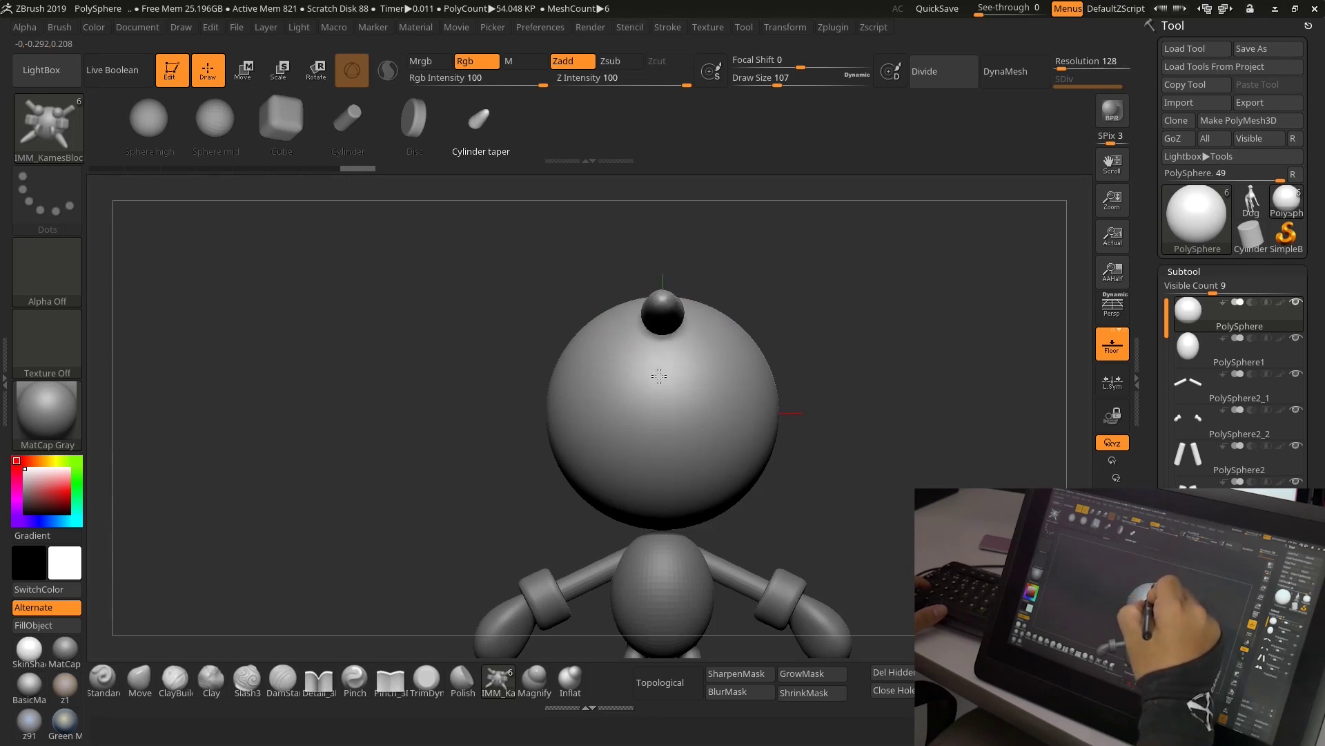
pyautogui.moveTo(656, 412)
pyautogui.mouseDown()
pyautogui.moveTo(652, 439)
pyautogui.moveTo(763, 370)
pyautogui.moveTo(902, 340)
pyautogui.moveTo(934, 378)
pyautogui.moveTo(852, 521)
pyautogui.moveTo(729, 548)
pyautogui.moveTo(876, 529)
pyautogui.moveTo(848, 513)
pyautogui.moveTo(816, 518)
pyautogui.moveTo(840, 556)
pyautogui.moveTo(1023, 465)
pyautogui.mouseUp()
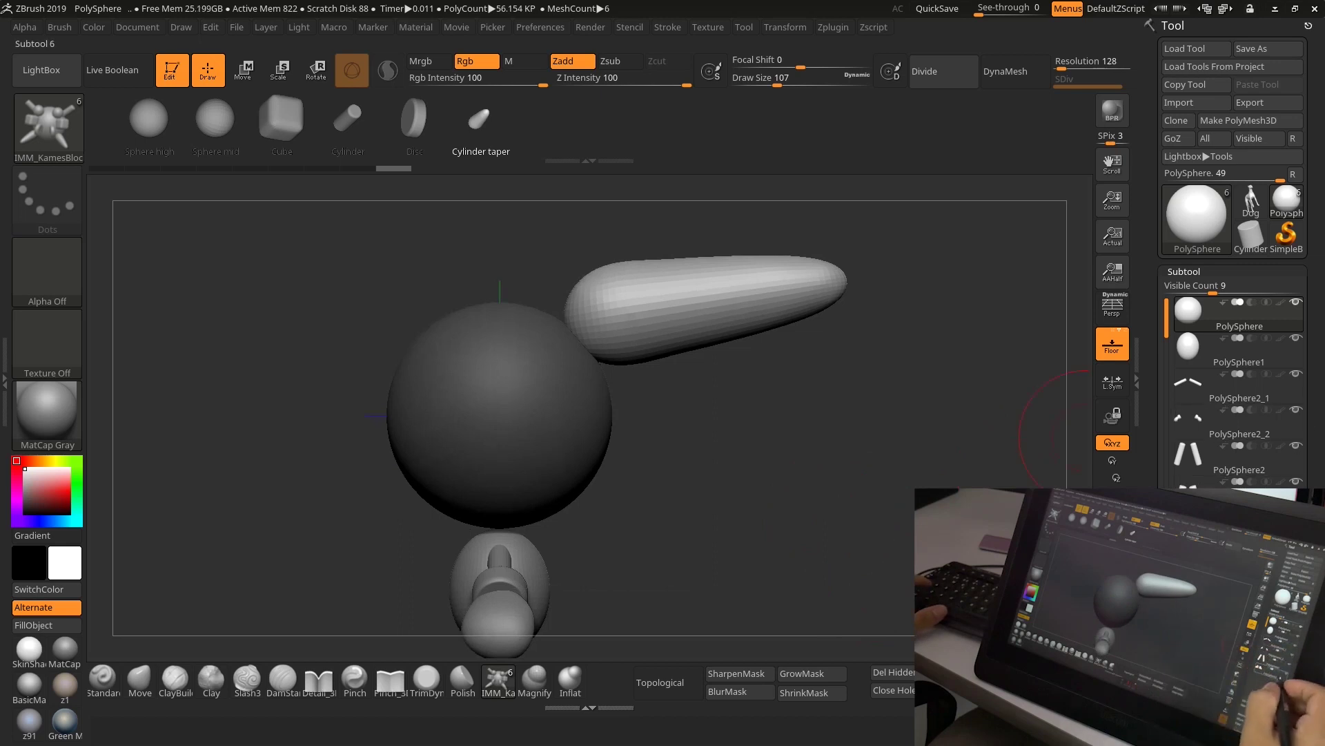
# Split the tapered cylinder into its own subtool with Split Unmasked Points.
pyautogui.scroll(-3, 1232, 276)
pyautogui.scroll(-3, 1232, 276)
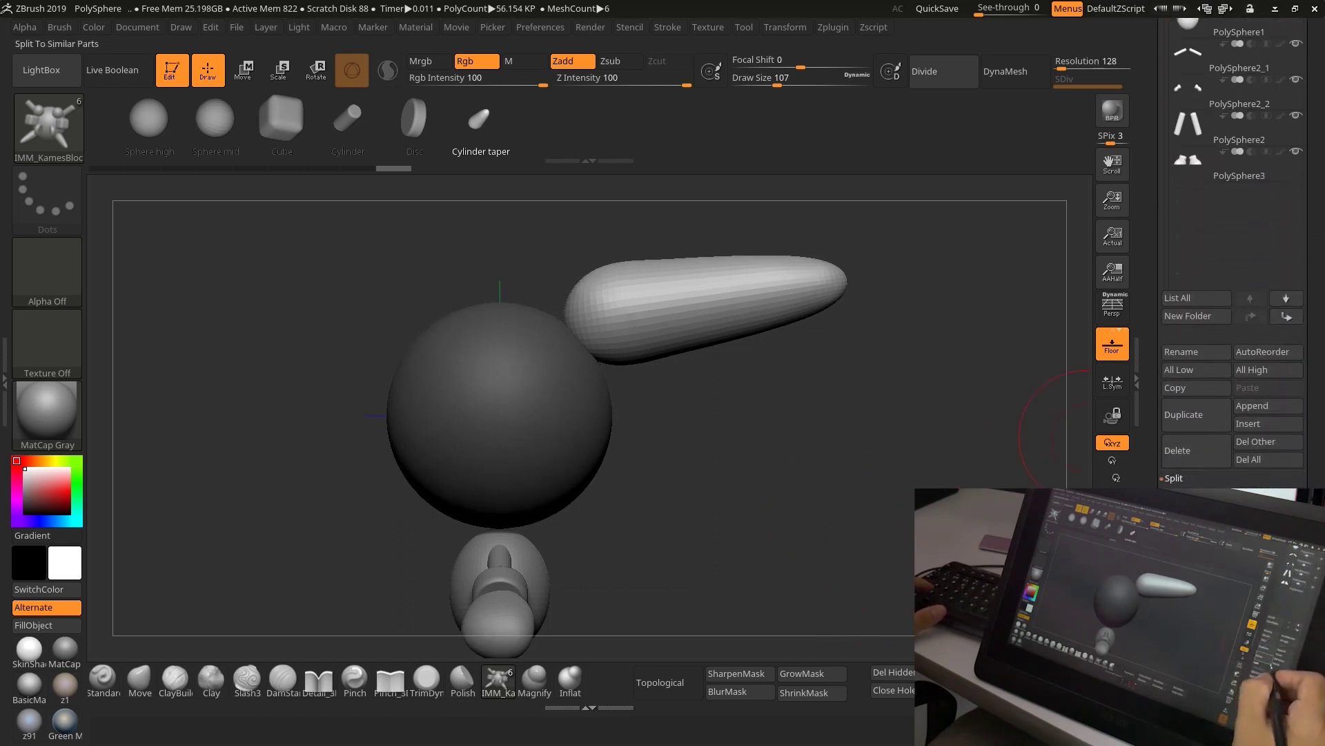
pyautogui.click(1232, 549)
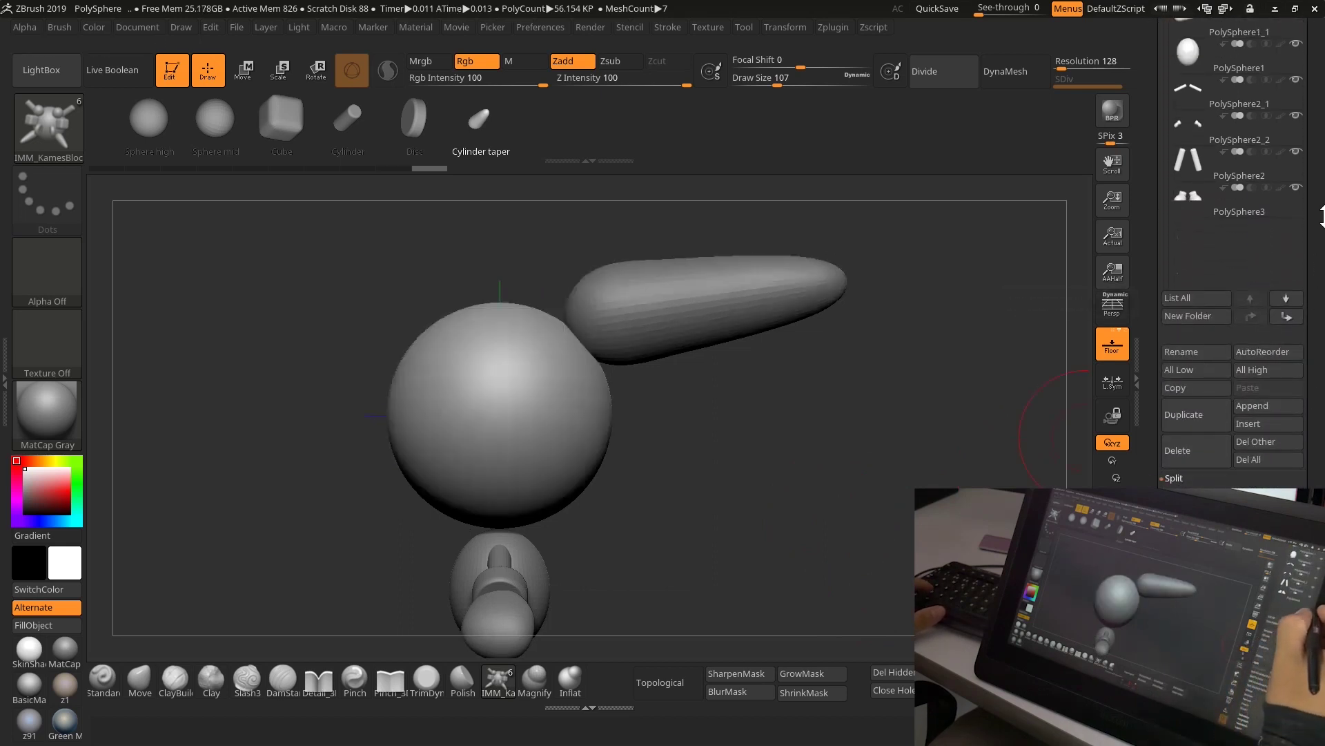
# Select the tapered cylinder subtool and slide it left onto the head with the gizmo.
pyautogui.scroll(5, 1219, 334)
pyautogui.click(1238, 286)
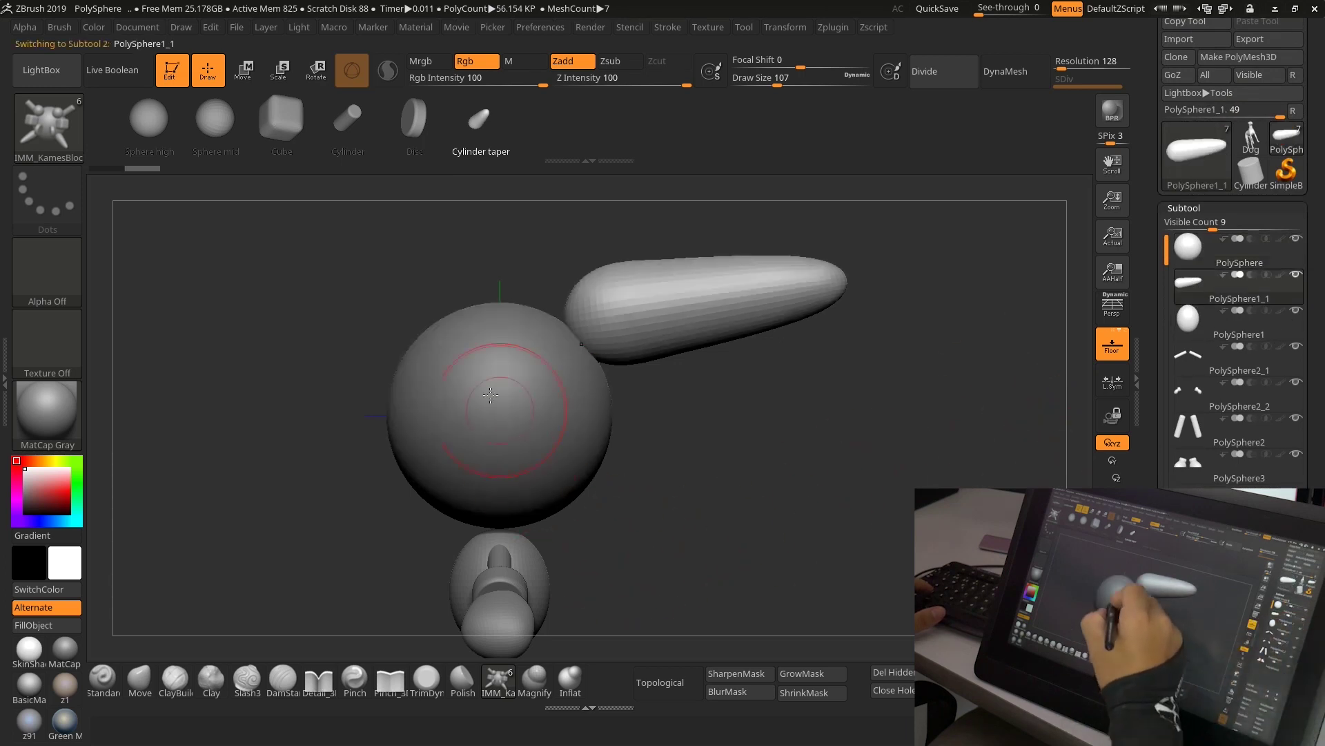
pyautogui.press('w')
pyautogui.moveTo(647, 312); pyautogui.dragTo(550, 324)
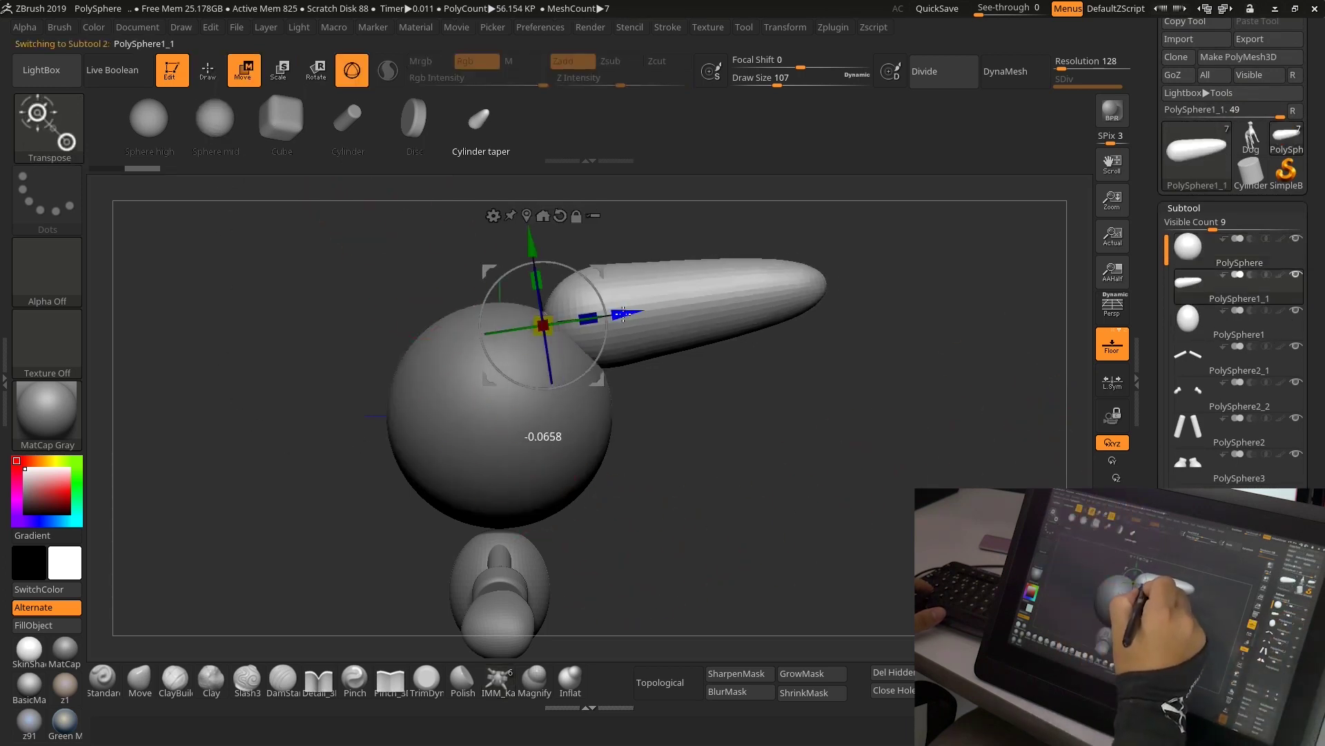
pyautogui.moveTo(690, 455); pyautogui.dragTo(714, 481)
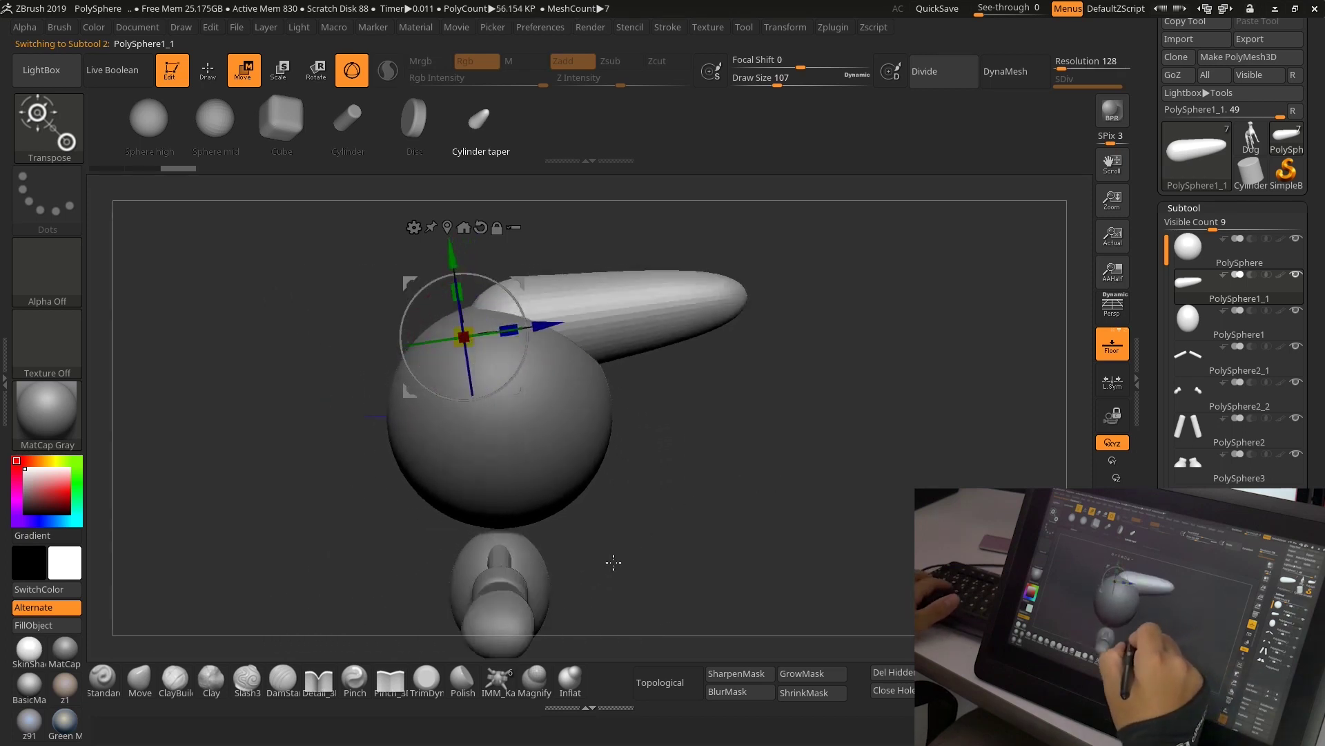
# Bend the tapered piece upward into a curve with the Move brush at size 289.
pyautogui.click(140, 680)
pyautogui.press('s')
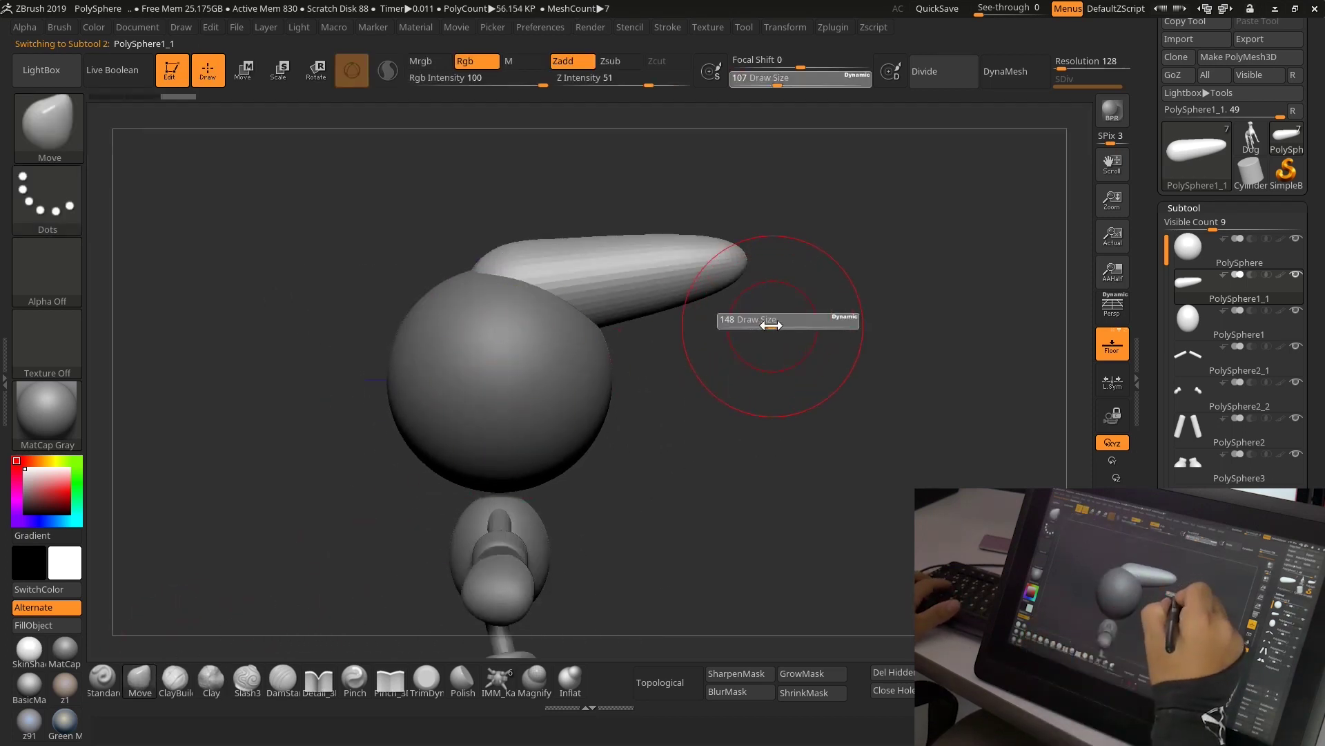
pyautogui.moveTo(782, 325); pyautogui.dragTo(786, 326)
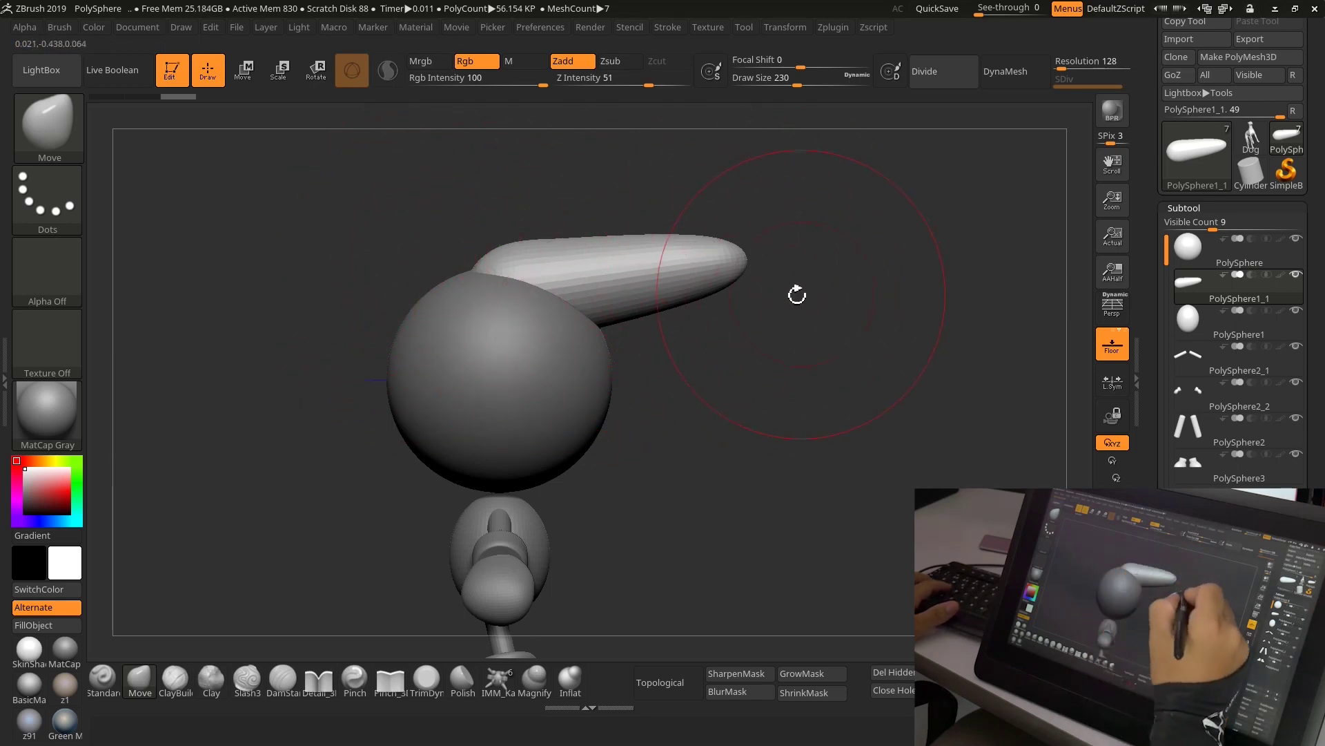
pyautogui.moveTo(774, 316); pyautogui.dragTo(787, 315)
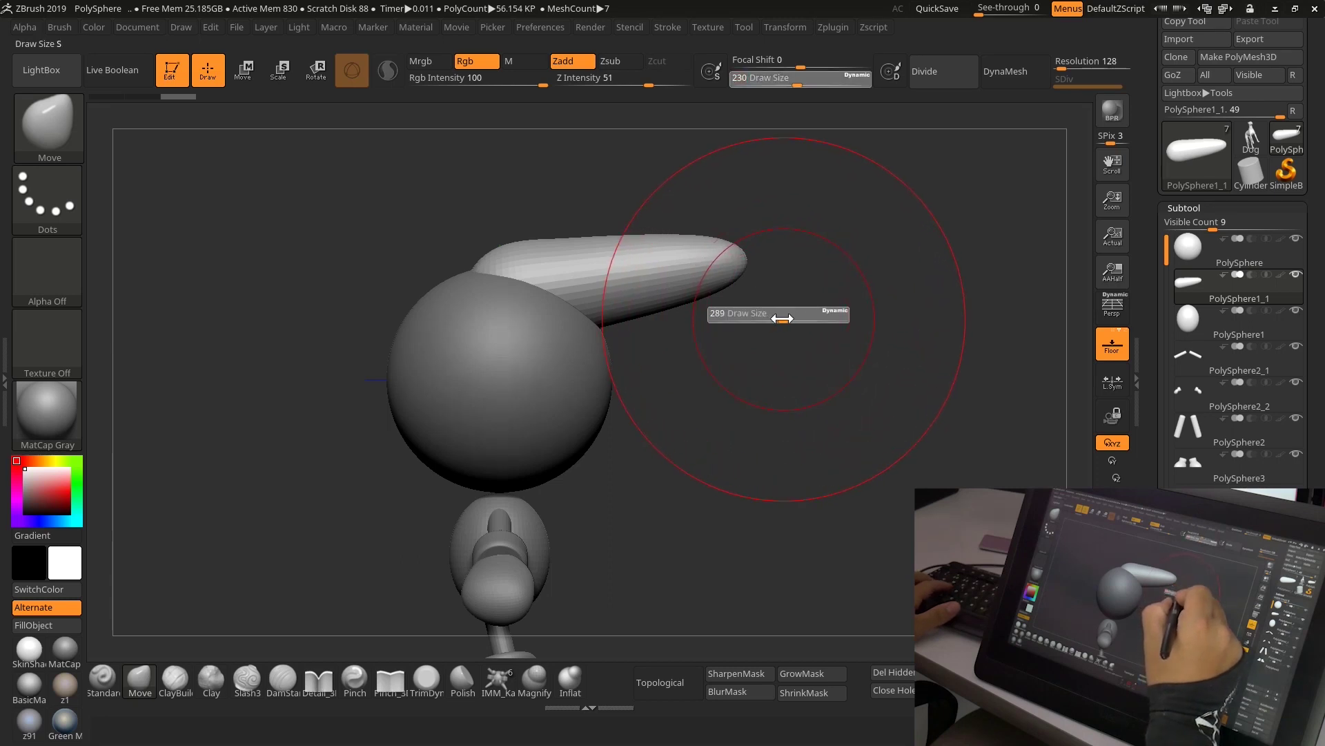
pyautogui.moveTo(622, 279); pyautogui.dragTo(594, 243)
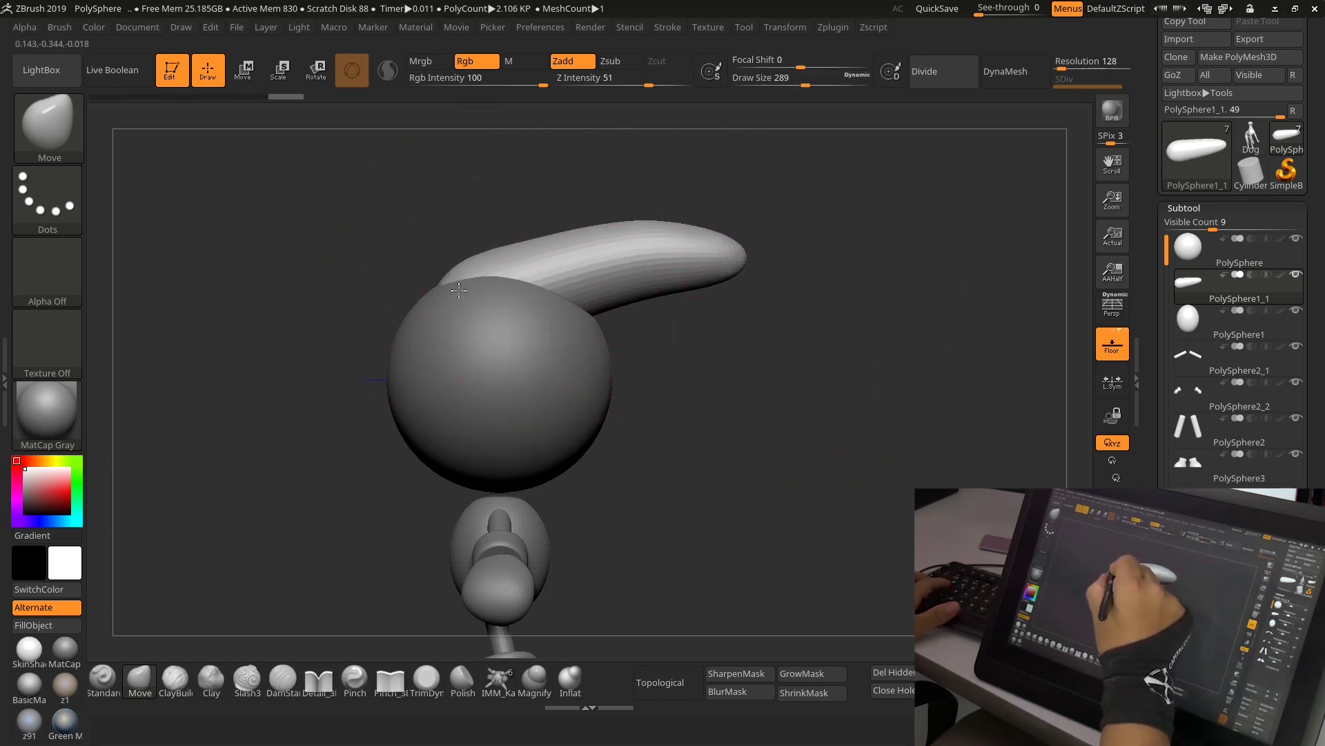
pyautogui.press('s')
pyautogui.moveTo(594, 283); pyautogui.dragTo(562, 283)
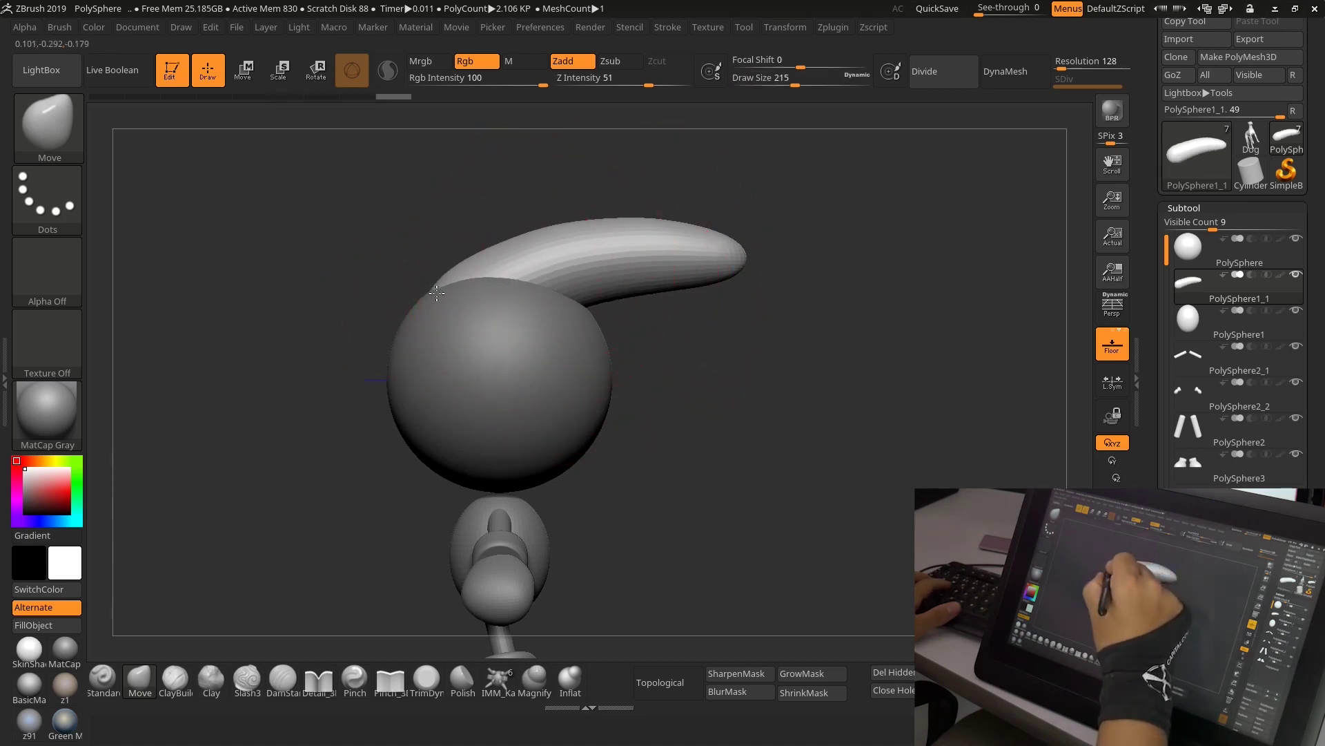
pyautogui.press('s')
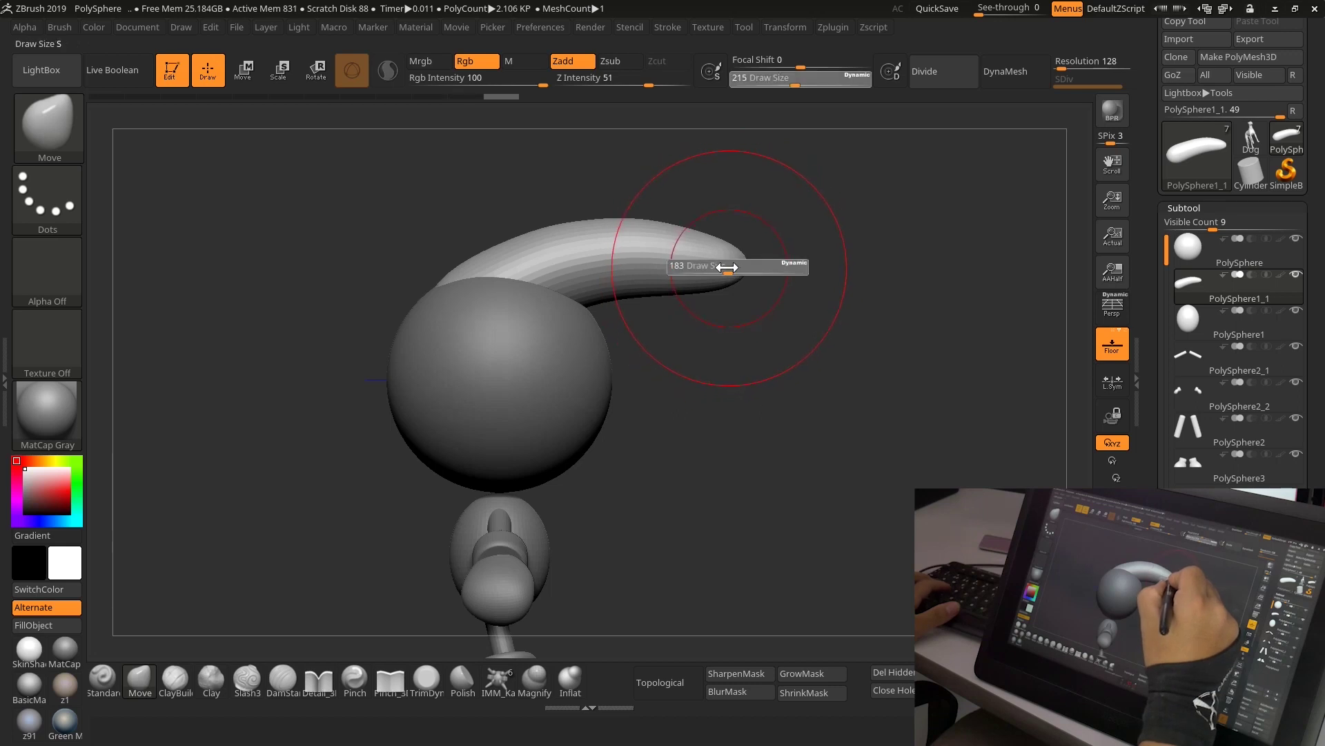
pyautogui.moveTo(726, 267); pyautogui.dragTo(719, 271)
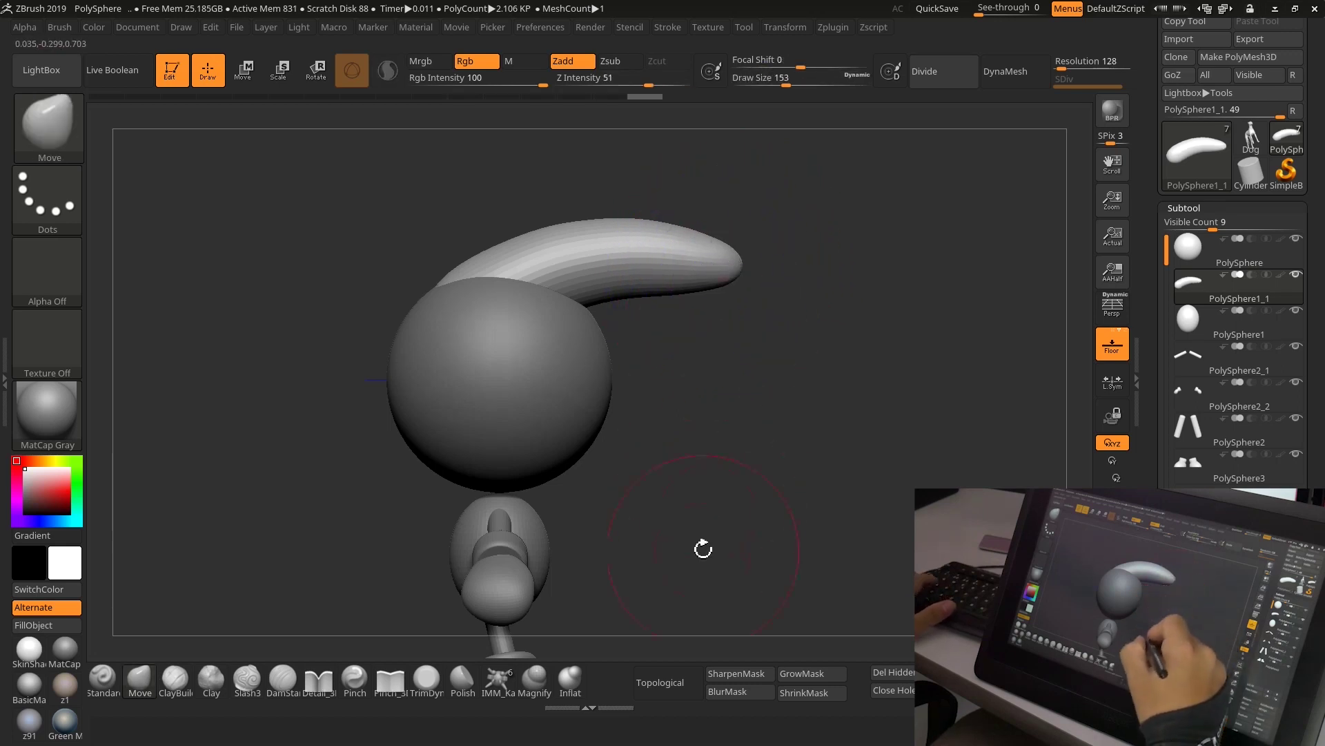
pyautogui.click(570, 679)
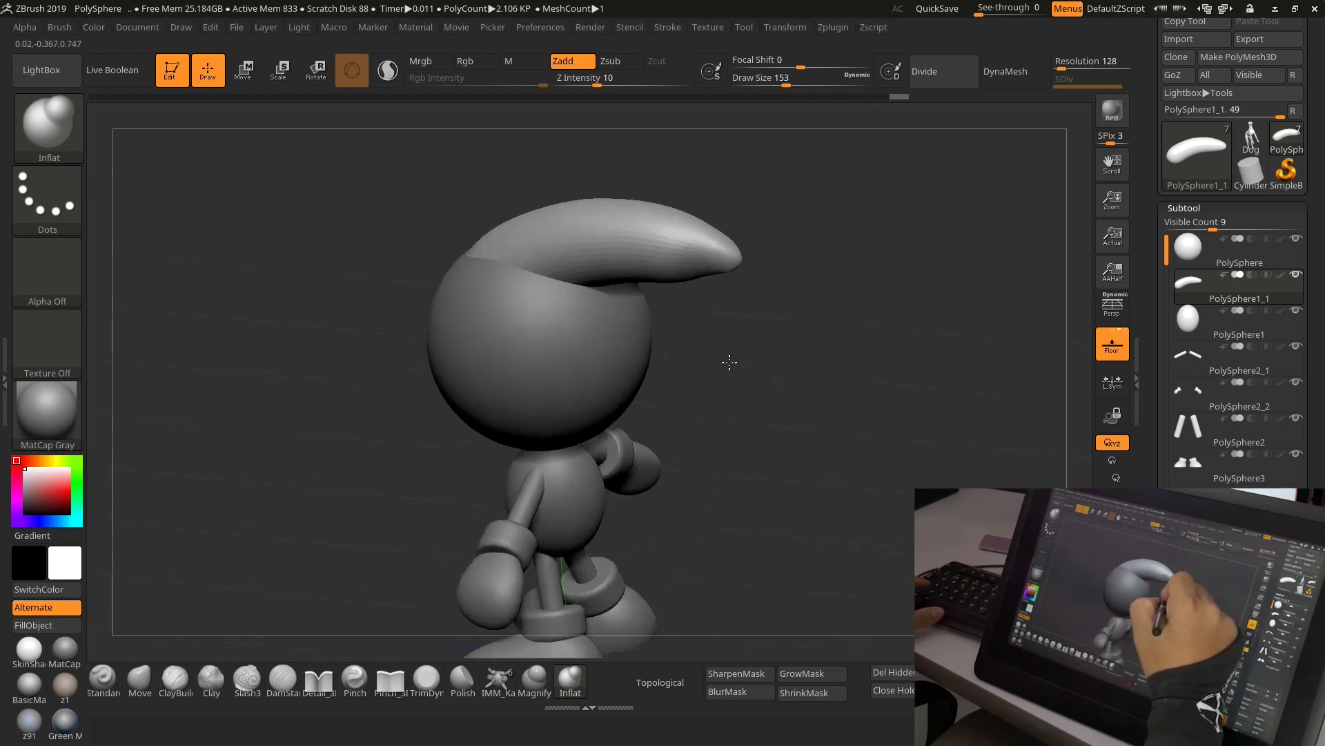
# Smooth the tuft, then return to the Move brush and set its size to 187.
pyautogui.moveTo(759, 272)
pyautogui.mouseDown()
pyautogui.moveTo(709, 251)
pyautogui.moveTo(746, 253)
pyautogui.moveTo(712, 245)
pyautogui.mouseUp()
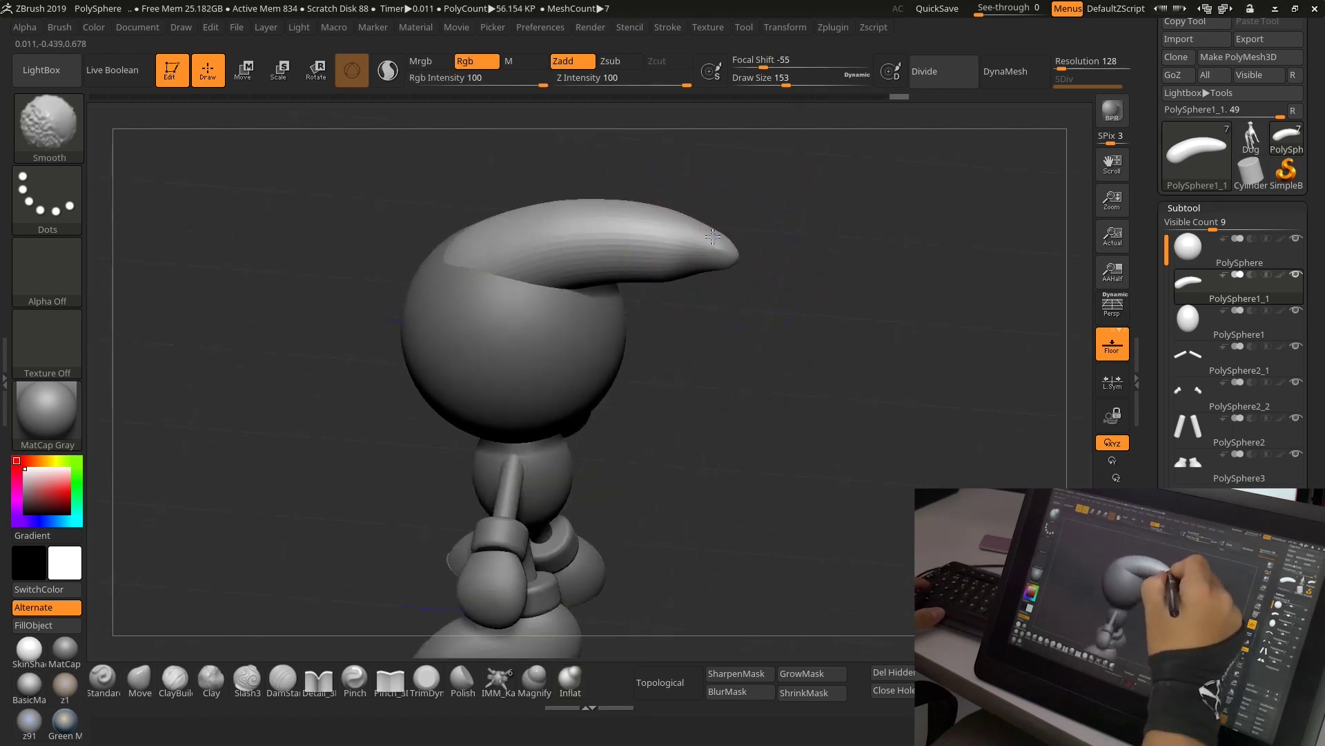
pyautogui.press('shift')
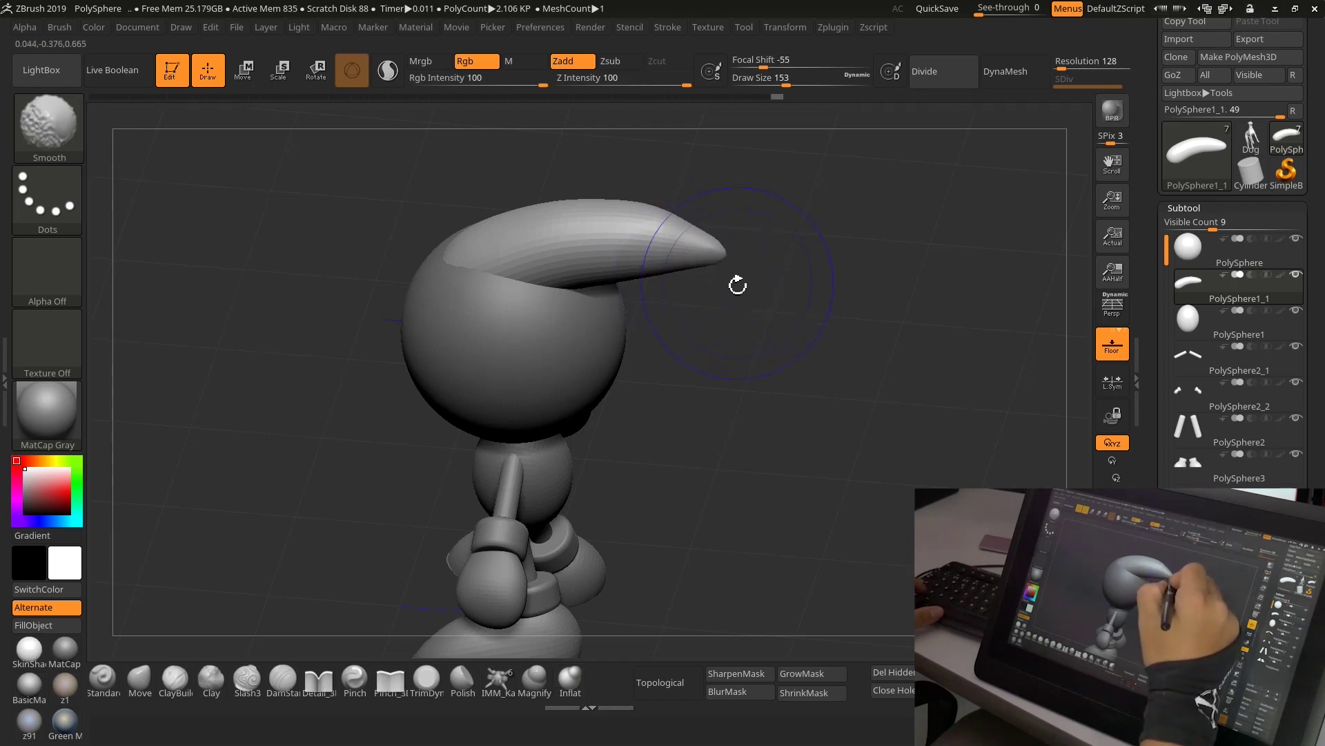
pyautogui.moveTo(737, 285)
pyautogui.keyDown('shift'); pyautogui.mouseDown()
pyautogui.moveTo(751, 295)
pyautogui.moveTo(704, 239)
pyautogui.mouseUp(); pyautogui.keyUp('shift')
pyautogui.press('b')
pyautogui.press('m')
pyautogui.press('v')
pyautogui.press('s')
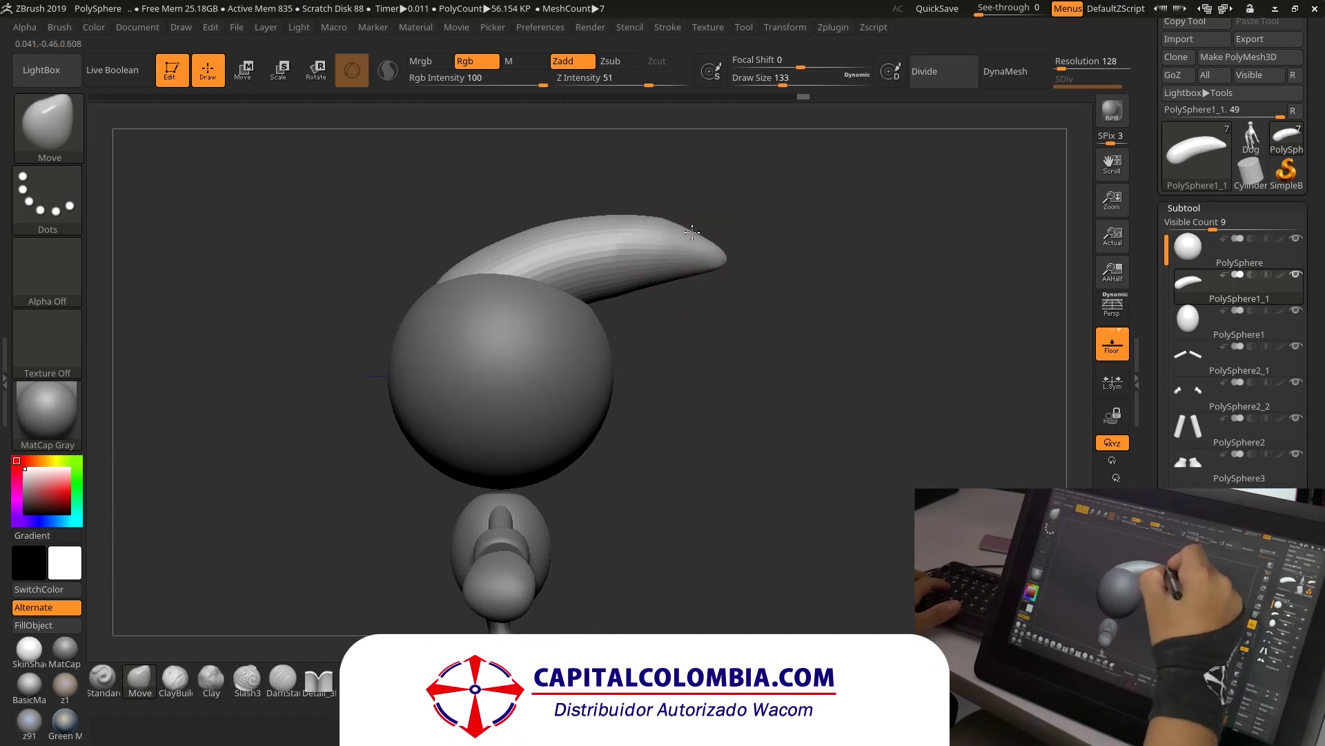
pyautogui.moveTo(691, 229); pyautogui.dragTo(725, 226)
pyautogui.press('s')
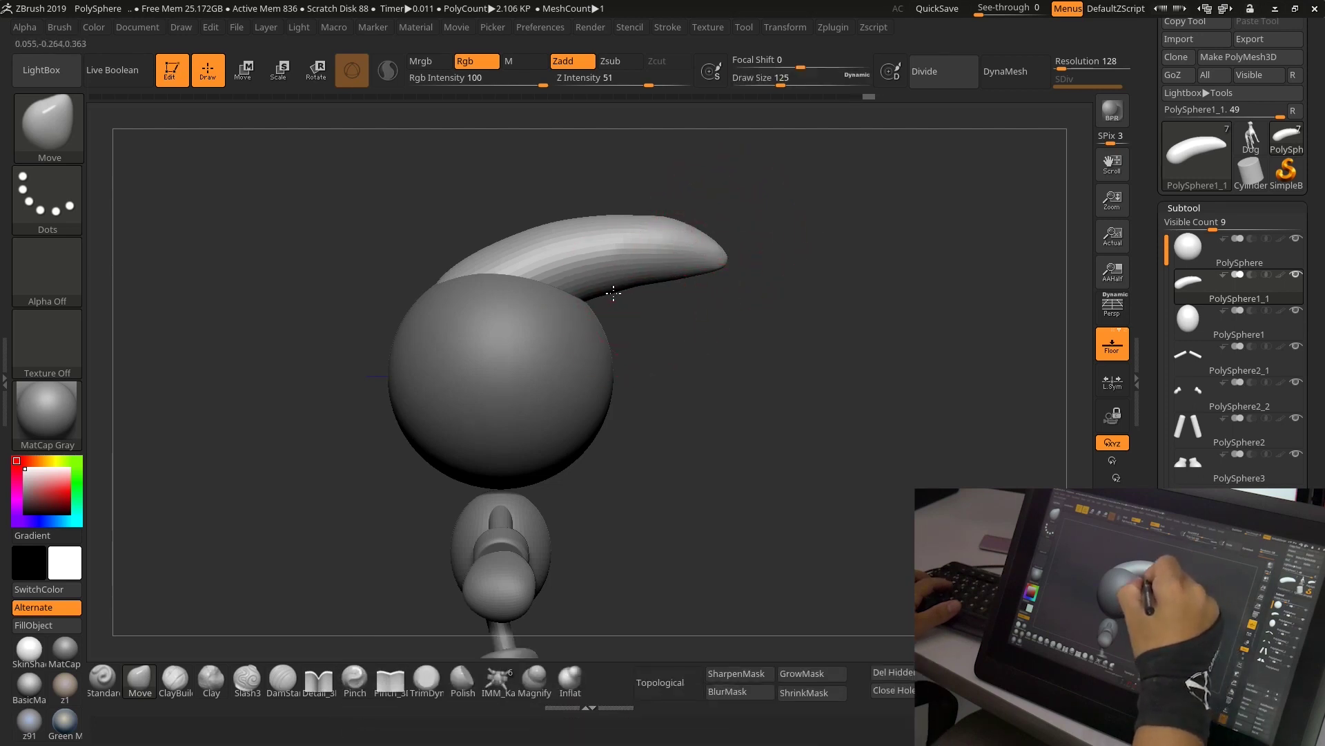
pyautogui.press('s')
pyautogui.moveTo(631, 302)
pyautogui.mouseDown()
pyautogui.moveTo(665, 302)
pyautogui.moveTo(727, 269)
pyautogui.mouseUp()
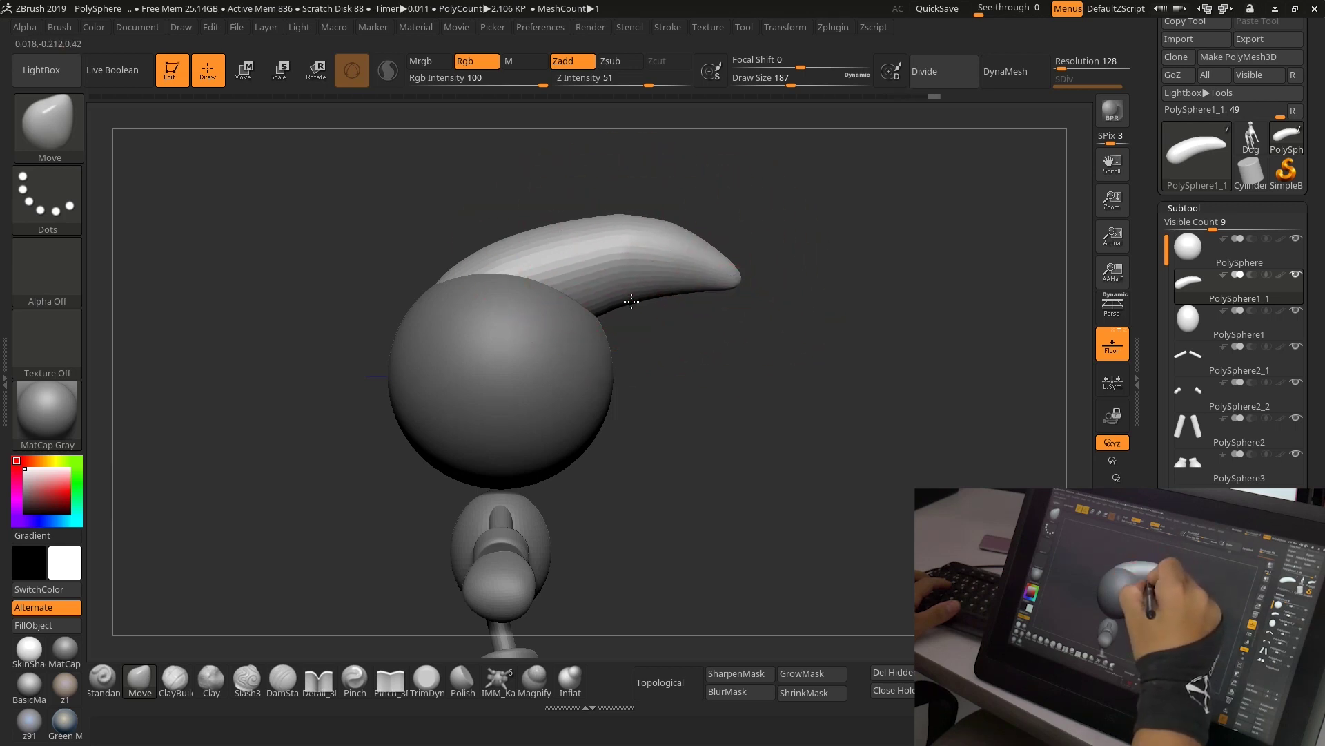
# Pull the tuft's upper edge upward and orbit to check it from the front.
pyautogui.moveTo(614, 224); pyautogui.dragTo(646, 198)
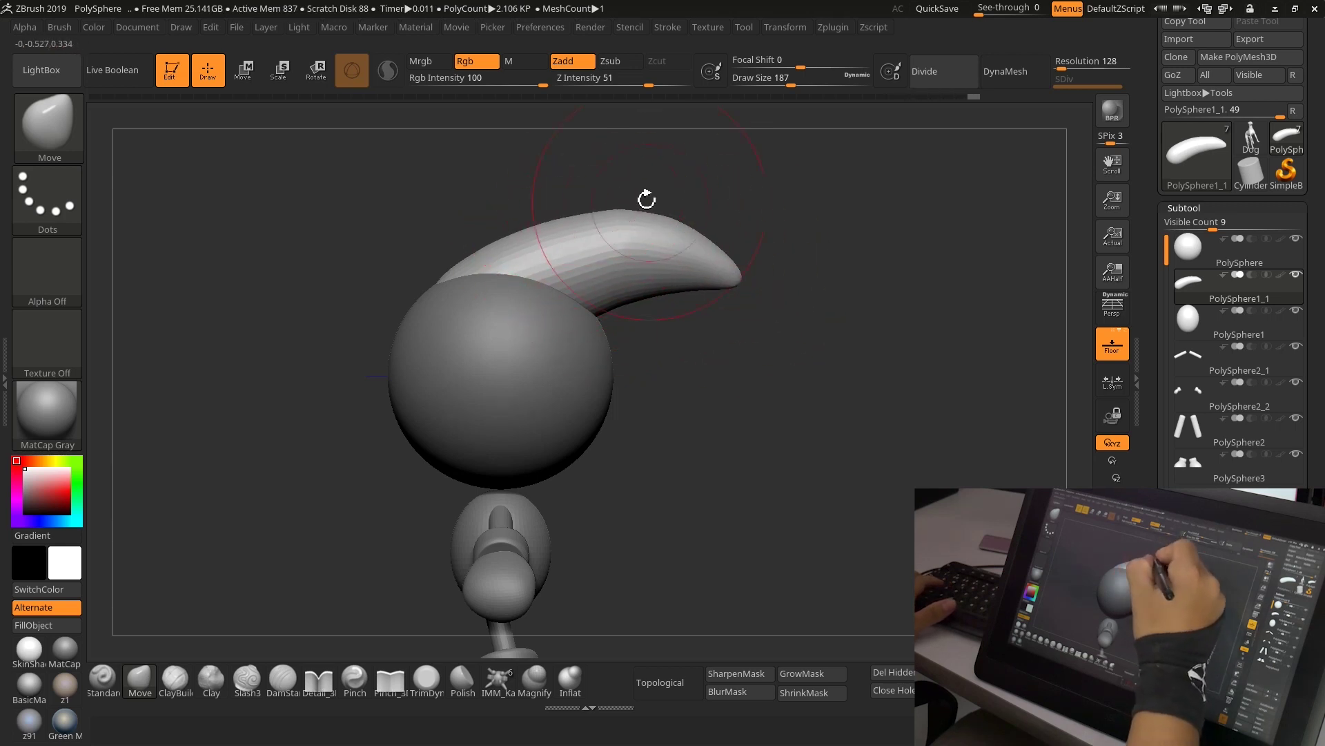
pyautogui.press('s')
pyautogui.moveTo(733, 261); pyautogui.dragTo(723, 248)
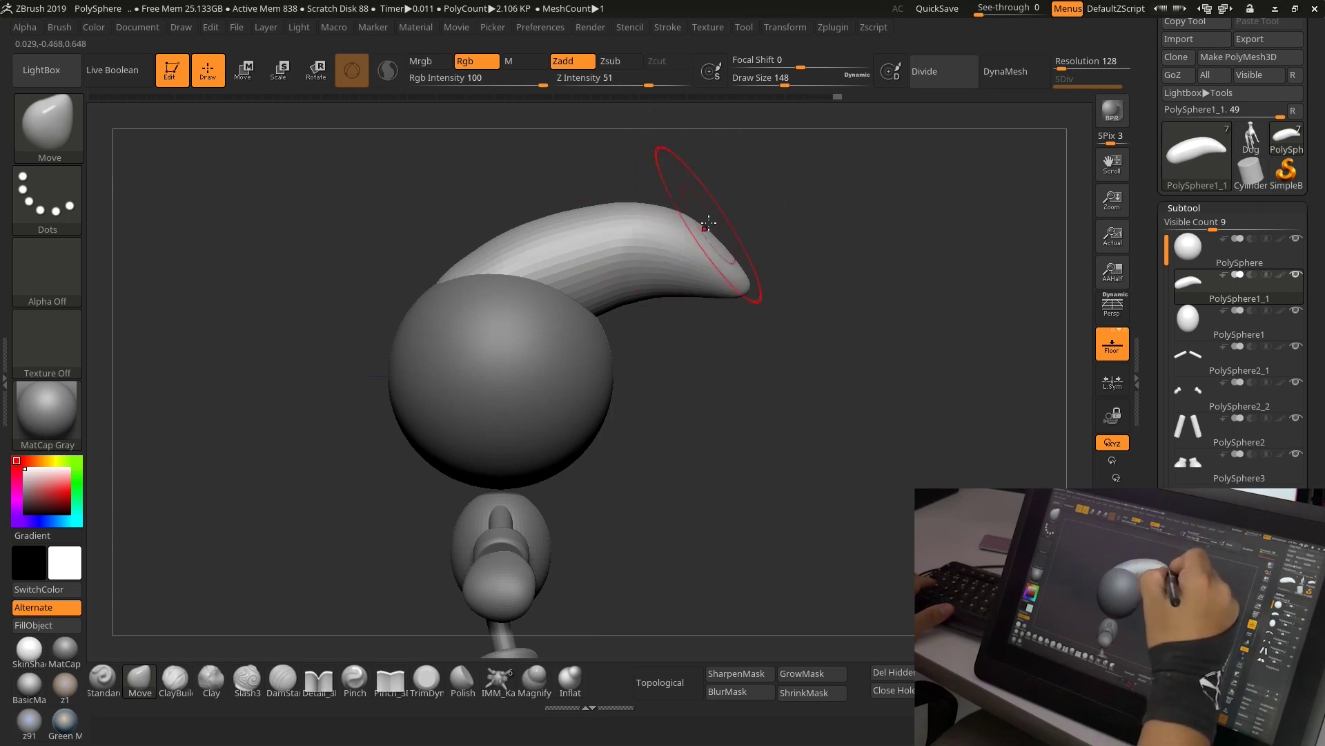
pyautogui.moveTo(789, 314)
pyautogui.mouseDown()
pyautogui.moveTo(763, 366)
pyautogui.moveTo(820, 303)
pyautogui.mouseUp()
pyautogui.moveTo(797, 238)
pyautogui.mouseDown()
pyautogui.moveTo(813, 305)
pyautogui.moveTo(753, 307)
pyautogui.moveTo(799, 316)
pyautogui.moveTo(752, 238)
pyautogui.mouseUp()
pyautogui.press('s')
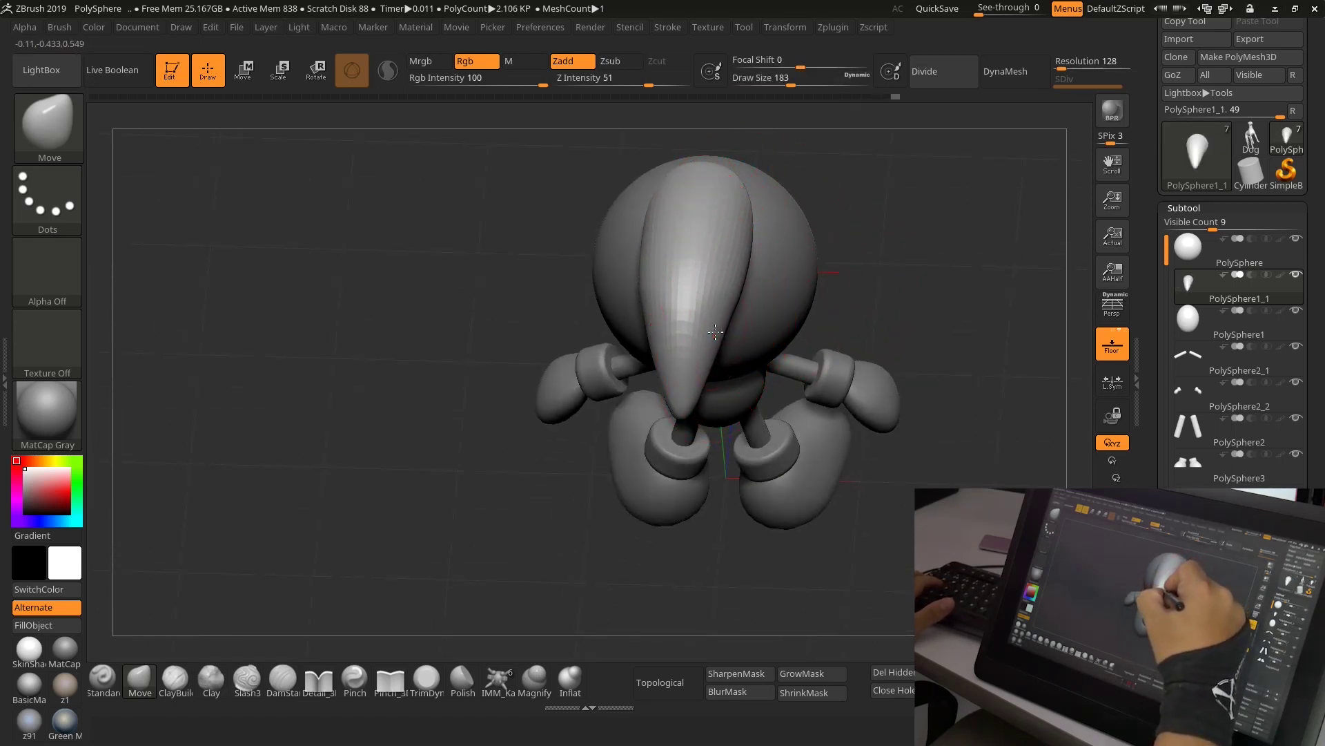
pyautogui.moveTo(825, 244)
pyautogui.mouseDown()
pyautogui.moveTo(867, 237)
pyautogui.moveTo(727, 233)
pyautogui.moveTo(843, 169)
pyautogui.moveTo(848, 226)
pyautogui.moveTo(890, 204)
pyautogui.moveTo(917, 236)
pyautogui.moveTo(930, 369)
pyautogui.moveTo(926, 343)
pyautogui.moveTo(879, 393)
pyautogui.moveTo(926, 393)
pyautogui.moveTo(911, 331)
pyautogui.mouseUp()
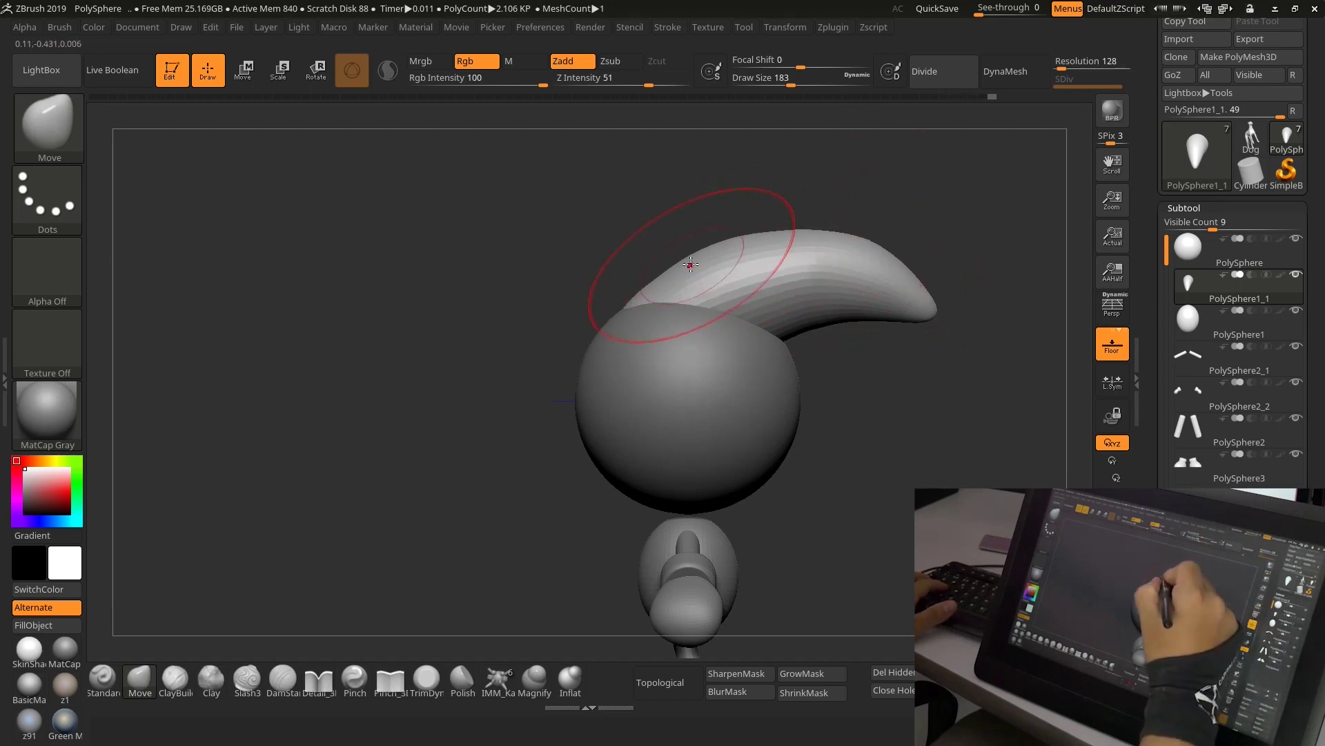
pyautogui.moveTo(804, 355)
pyautogui.mouseDown()
pyautogui.moveTo(863, 479)
pyautogui.moveTo(832, 482)
pyautogui.moveTo(912, 435)
pyautogui.moveTo(911, 383)
pyautogui.moveTo(801, 415)
pyautogui.moveTo(935, 364)
pyautogui.moveTo(976, 429)
pyautogui.moveTo(956, 268)
pyautogui.moveTo(1007, 284)
pyautogui.mouseUp()
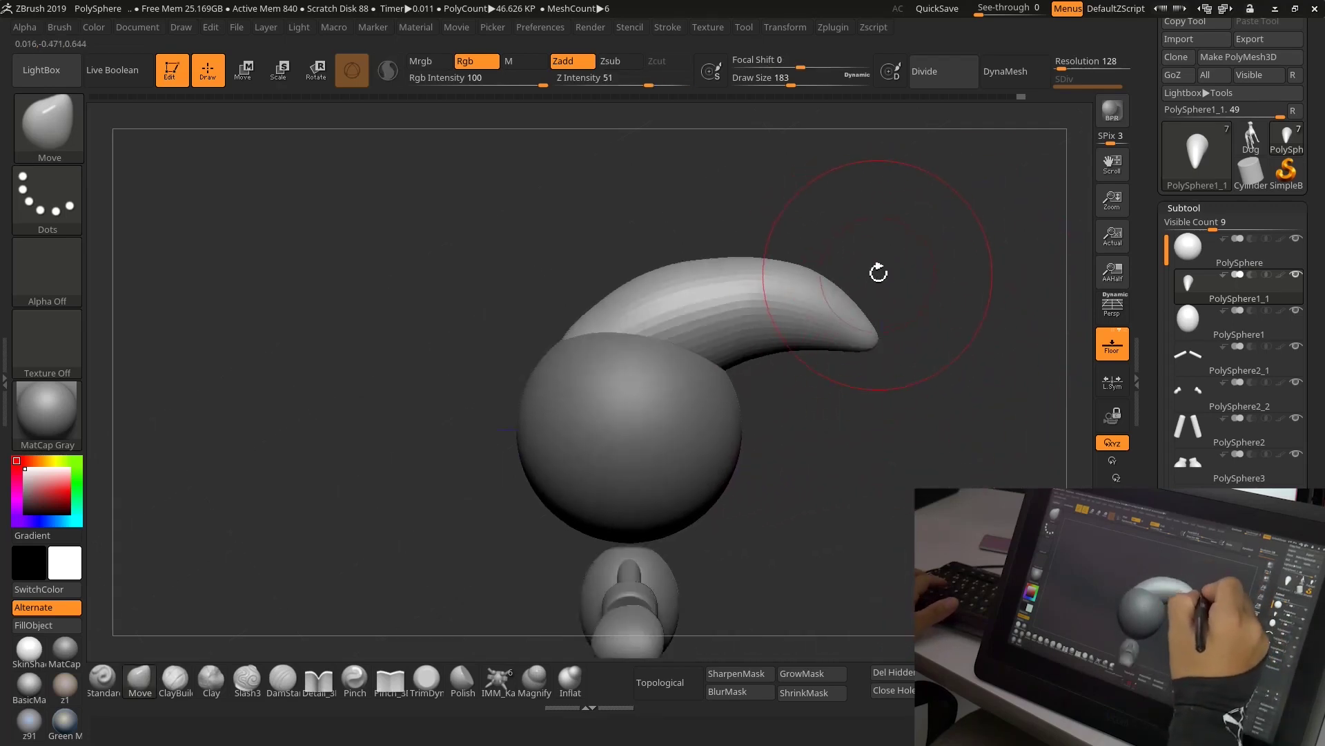
pyautogui.keyDown('alt'); pyautogui.moveTo(902, 437); pyautogui.dragTo(842, 414); pyautogui.keyUp('alt')
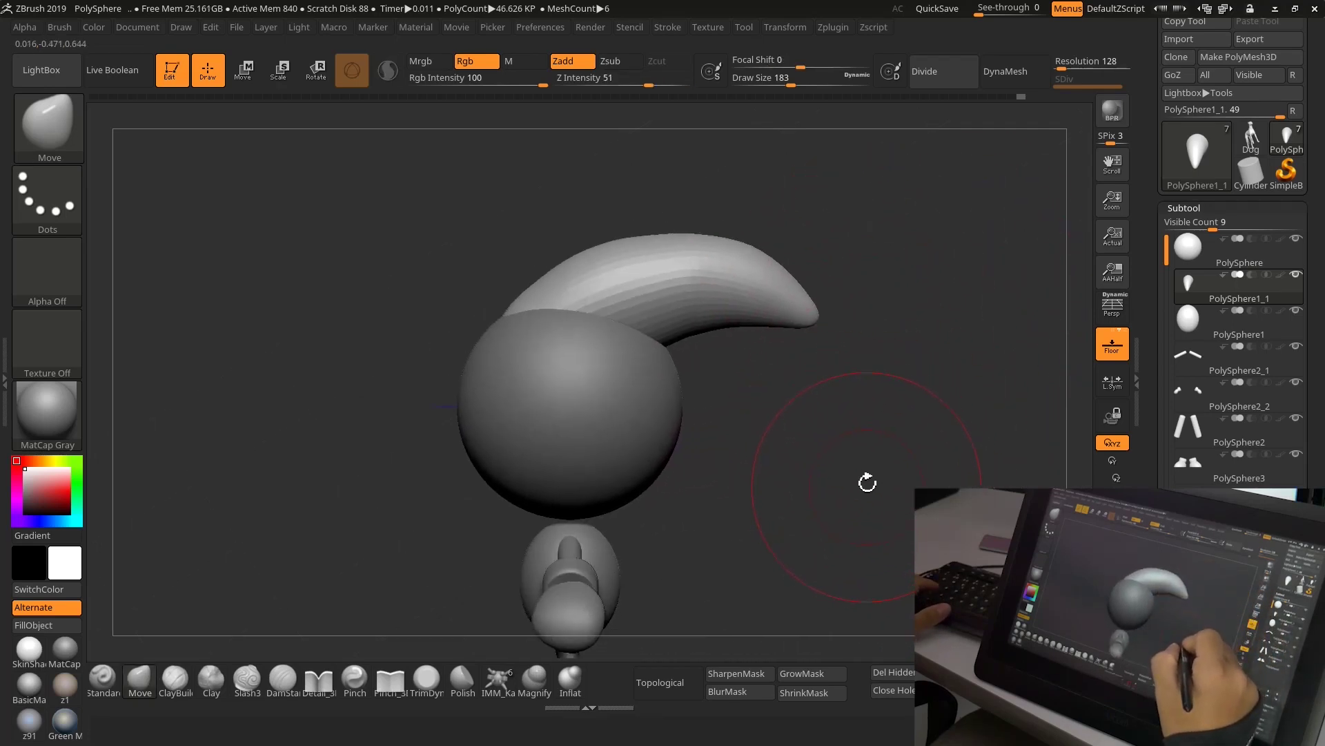
pyautogui.moveTo(851, 474)
pyautogui.mouseDown()
pyautogui.moveTo(846, 494)
pyautogui.moveTo(850, 474)
pyautogui.mouseUp()
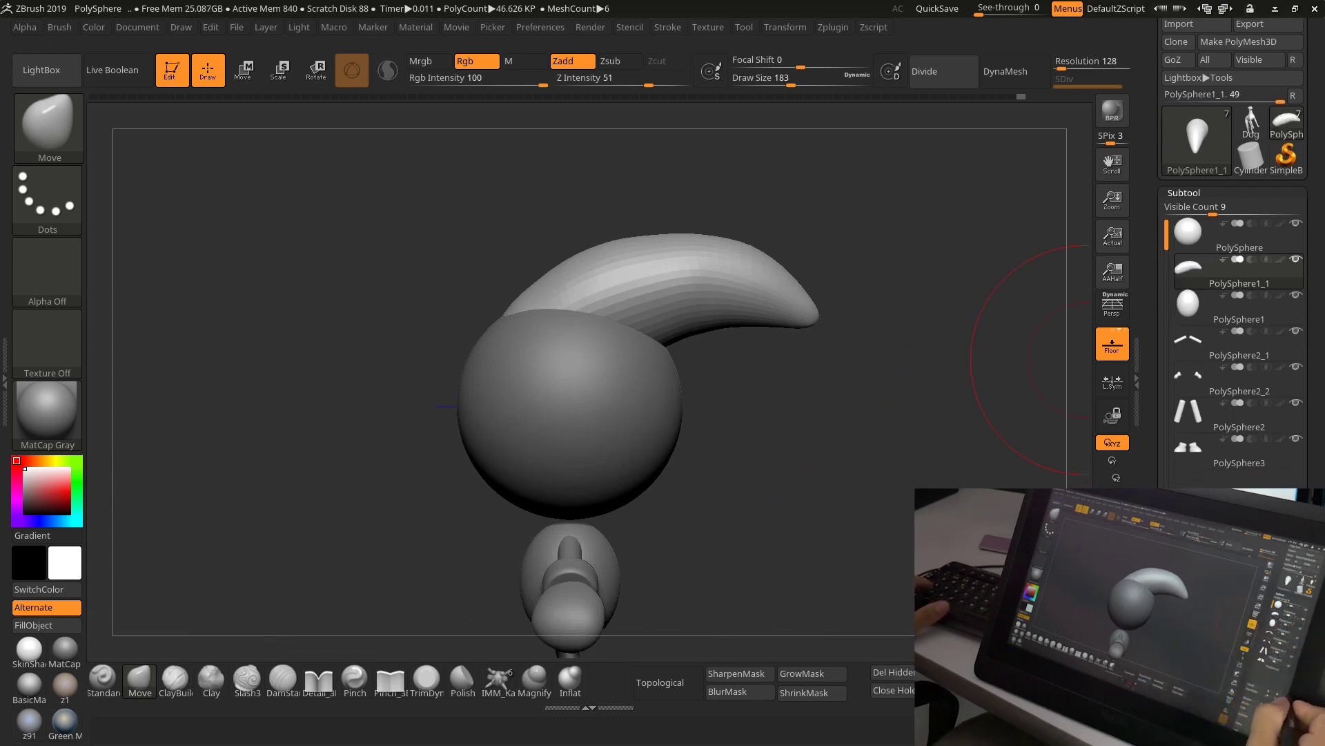
# Duplicate the hair tuft and move the copy below the original.
pyautogui.moveTo(1322, 715); pyautogui.dragTo(1321, 461)
pyautogui.click(1184, 427)
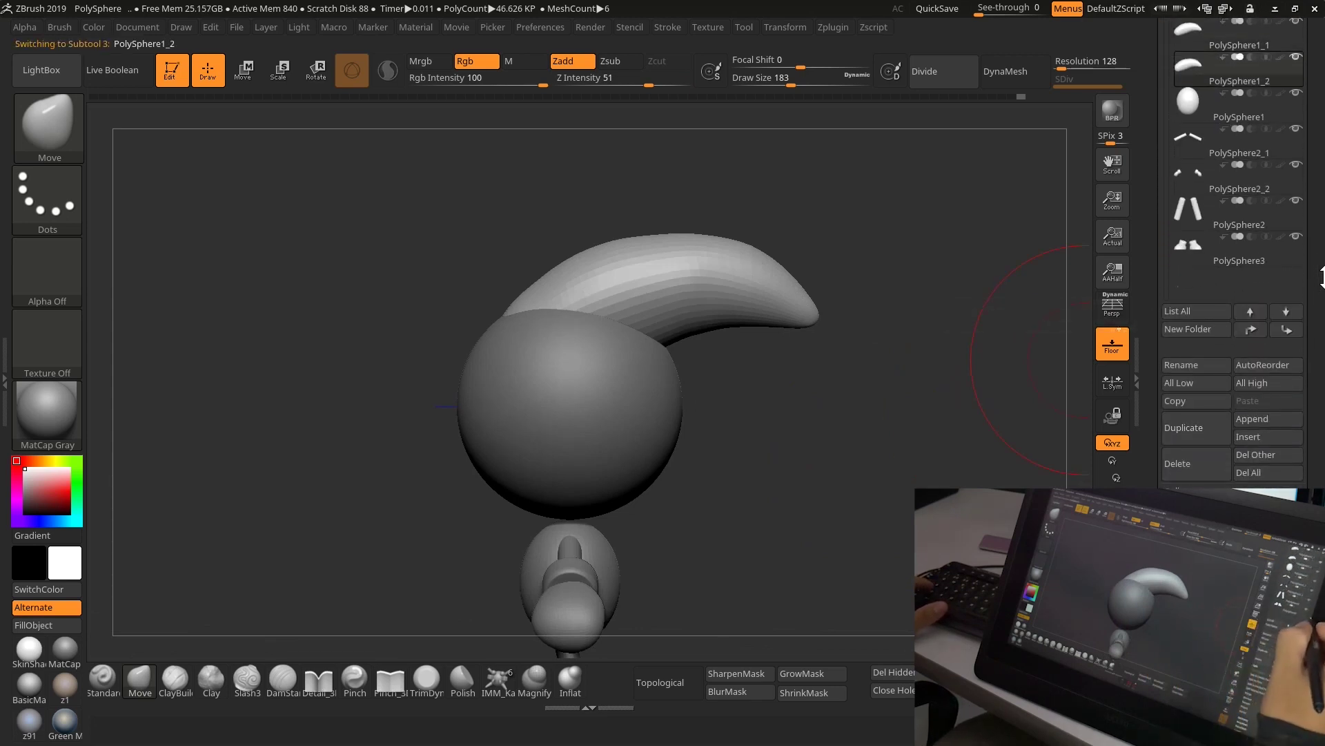
pyautogui.moveTo(1321, 265); pyautogui.dragTo(1321, 298)
pyautogui.click(242, 69)
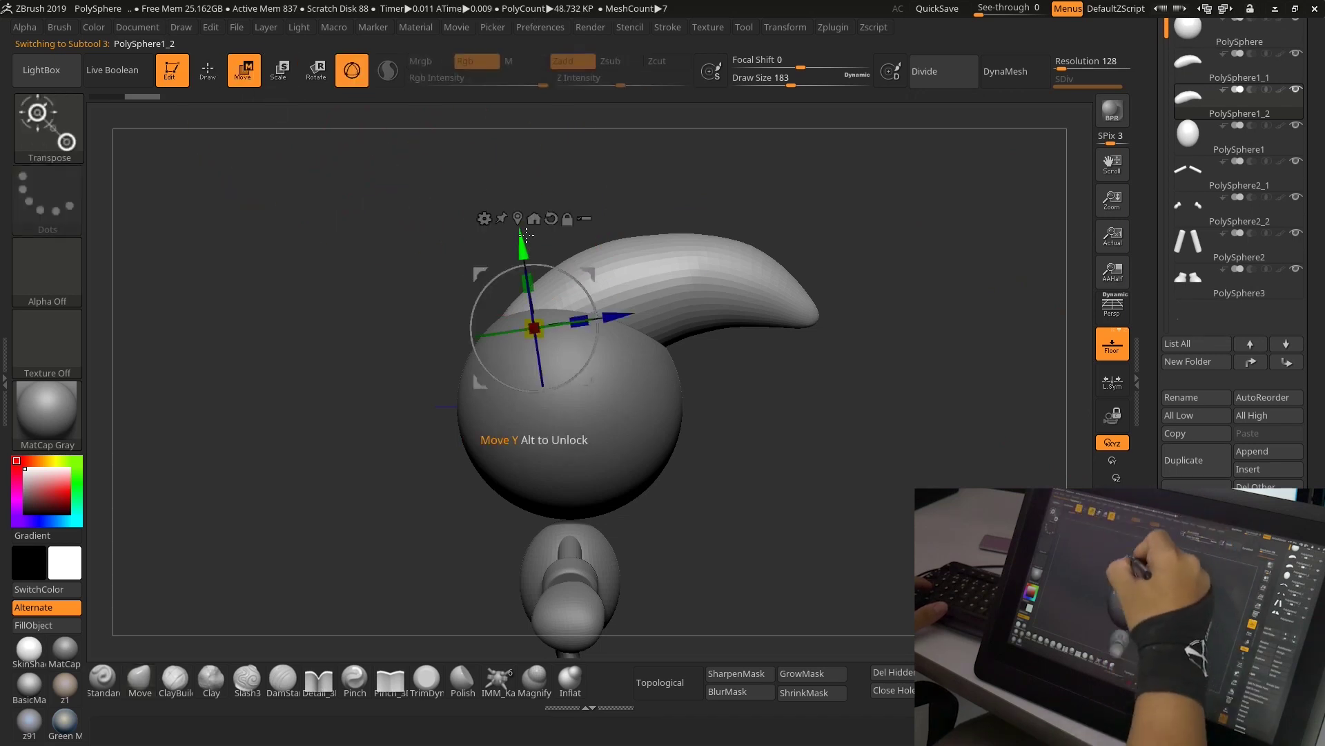
pyautogui.moveTo(538, 239); pyautogui.dragTo(491, 562)
pyautogui.moveTo(705, 465)
pyautogui.mouseDown()
pyautogui.moveTo(775, 480)
pyautogui.moveTo(817, 467)
pyautogui.moveTo(805, 453)
pyautogui.moveTo(863, 437)
pyautogui.mouseUp()
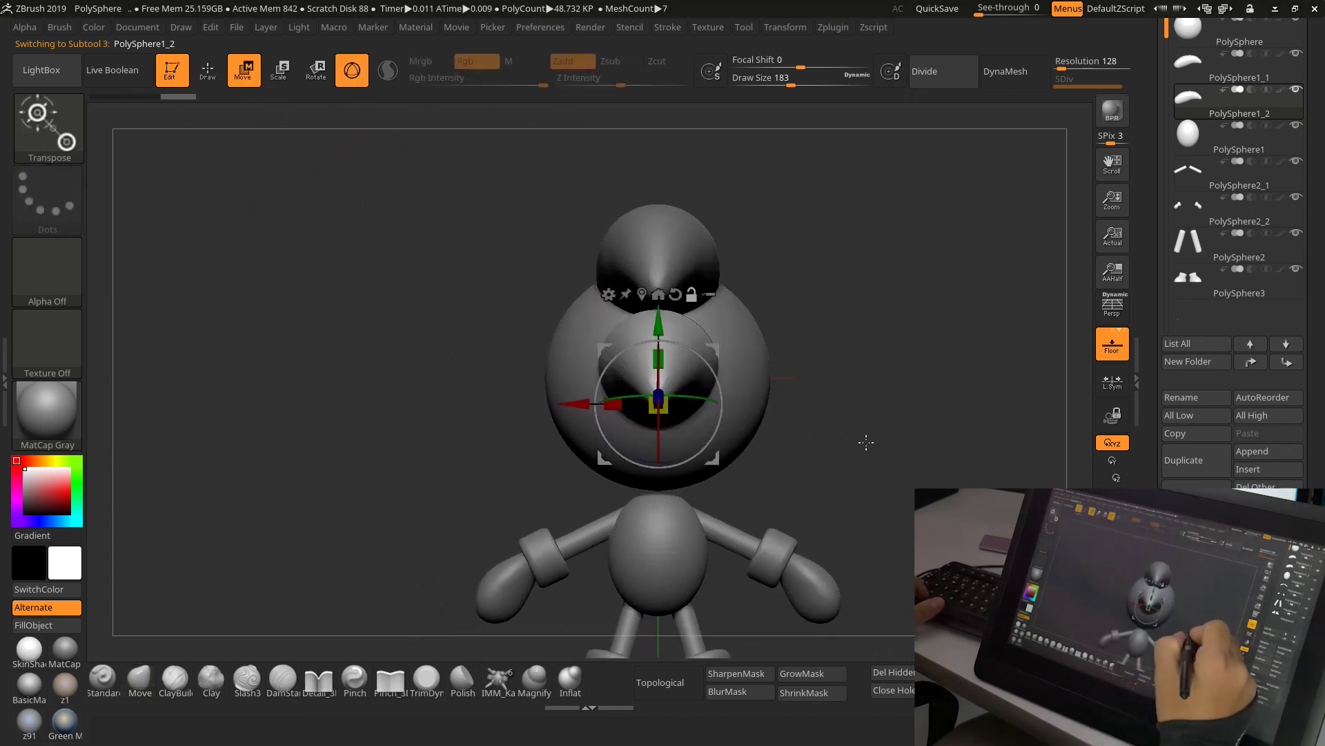
pyautogui.moveTo(745, 403); pyautogui.dragTo(707, 416)
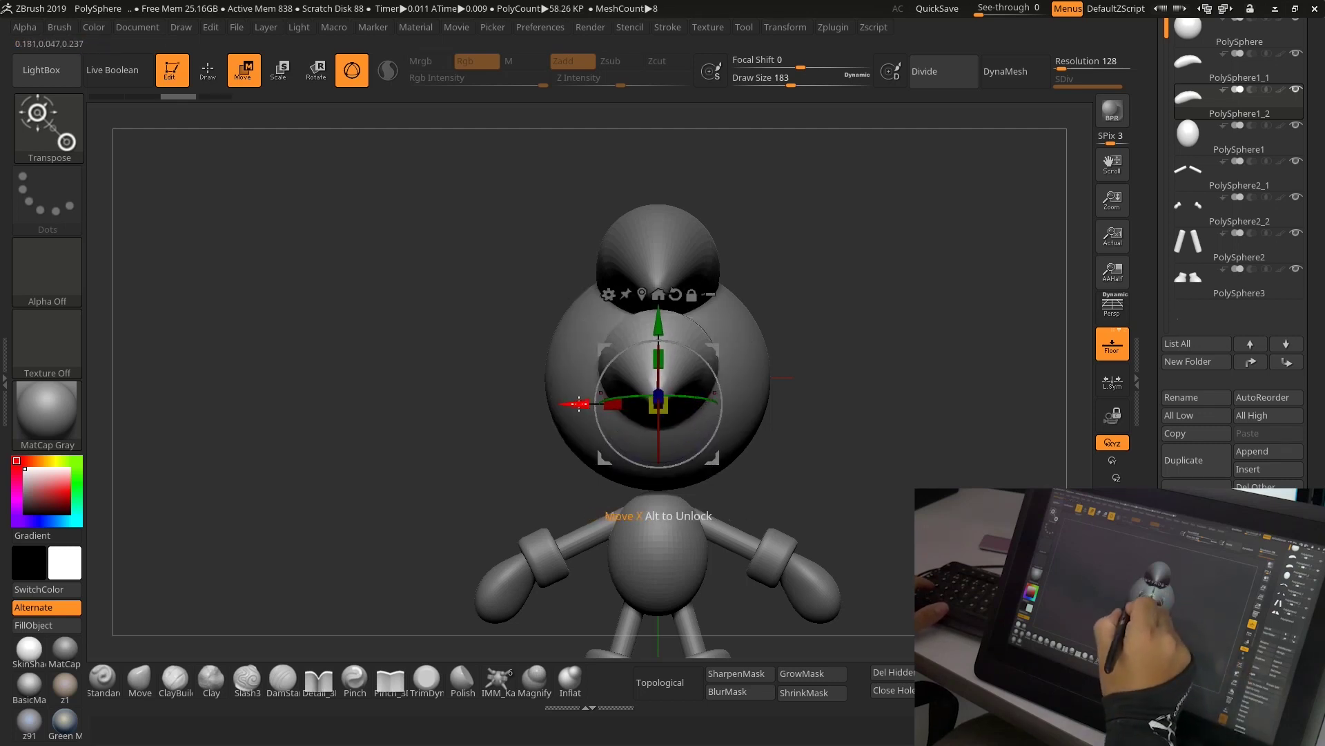
pyautogui.moveTo(579, 403)
pyautogui.mouseDown()
pyautogui.moveTo(533, 406)
pyautogui.moveTo(736, 396)
pyautogui.mouseUp()
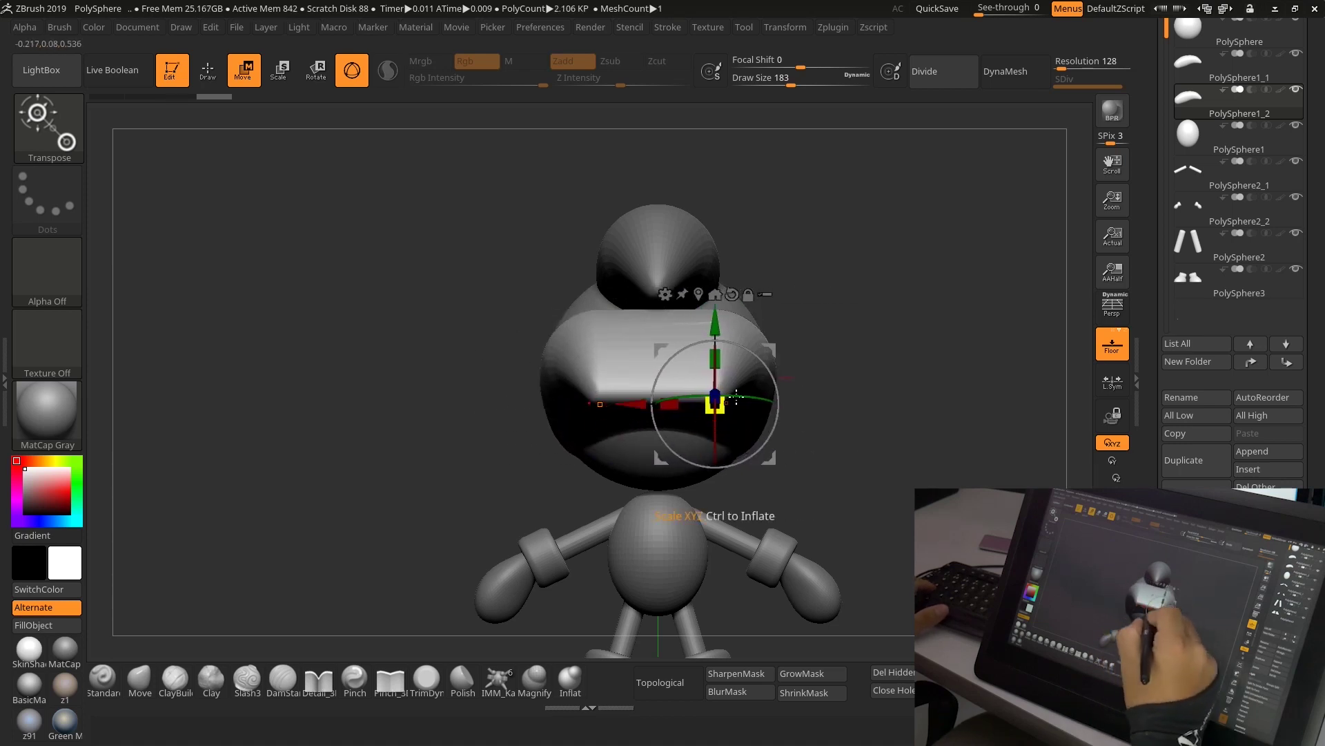
pyautogui.hotkey('ctrl', 'z')
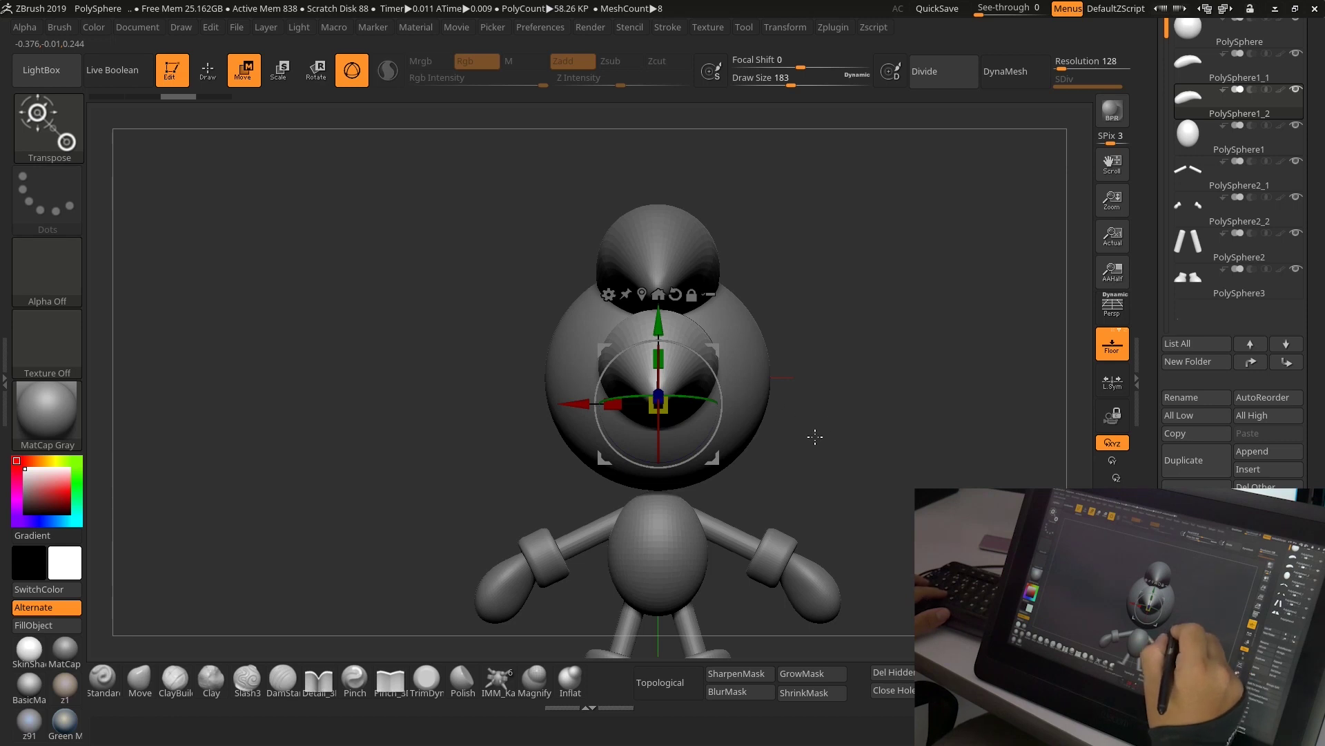
# Swing, tilt and lengthen the lower tuft until it extends past the first.
pyautogui.moveTo(711, 376)
pyautogui.mouseDown()
pyautogui.moveTo(641, 366)
pyautogui.moveTo(625, 346)
pyautogui.moveTo(654, 324)
pyautogui.mouseUp()
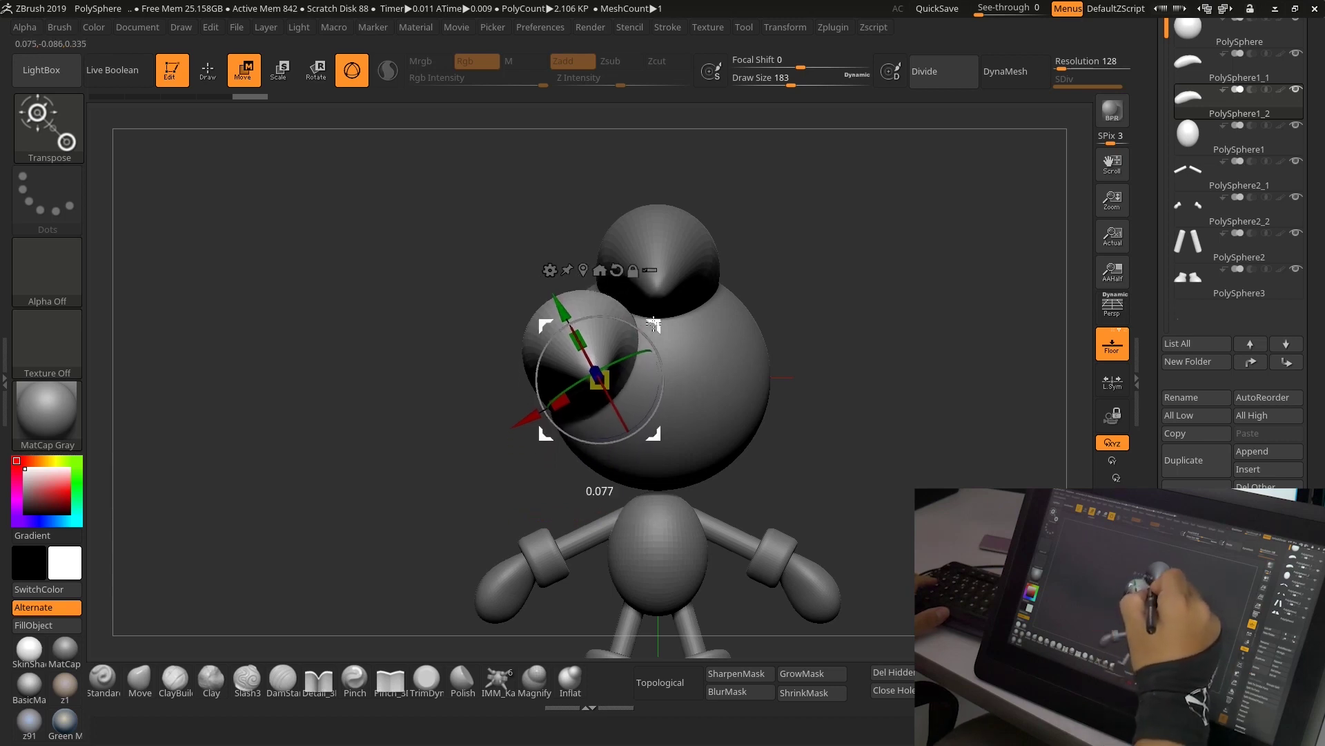
pyautogui.moveTo(819, 325)
pyautogui.mouseDown()
pyautogui.moveTo(902, 349)
pyautogui.moveTo(834, 433)
pyautogui.moveTo(745, 497)
pyautogui.mouseUp()
pyautogui.moveTo(600, 356); pyautogui.dragTo(606, 367)
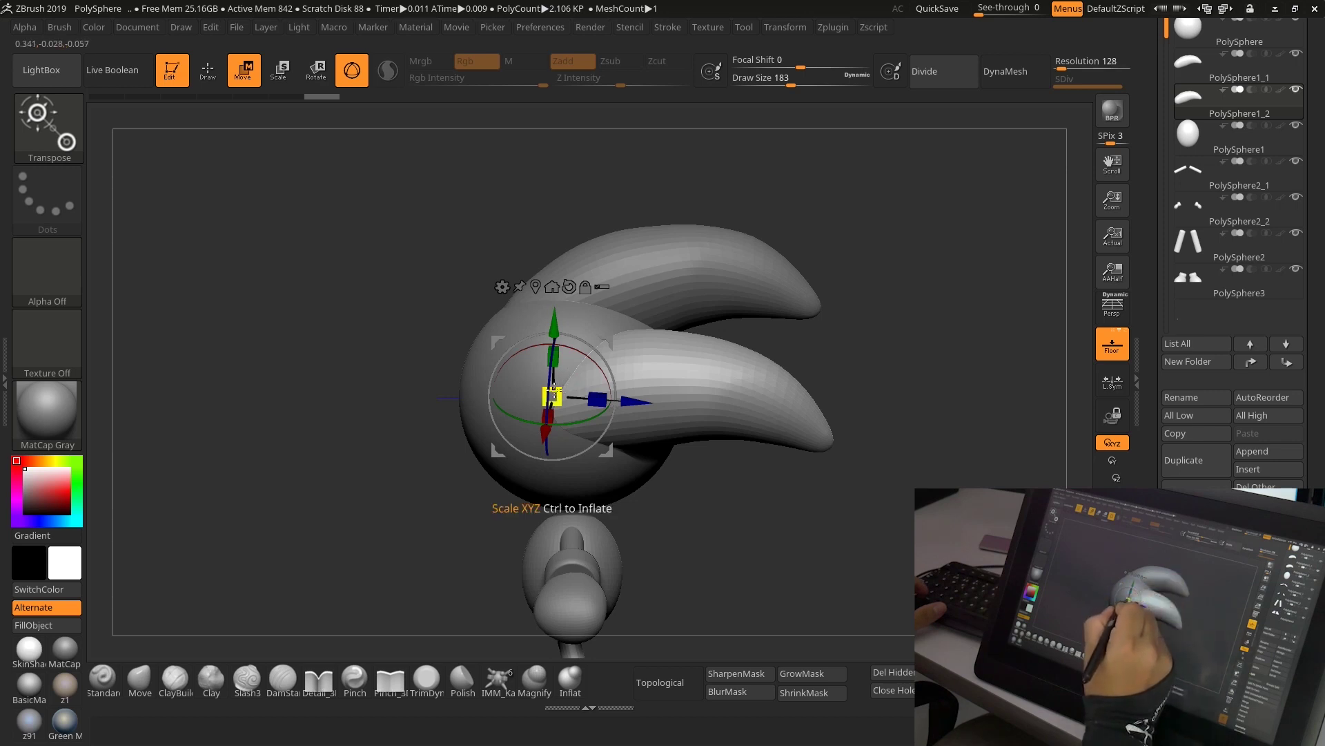
pyautogui.moveTo(595, 353); pyautogui.dragTo(597, 334)
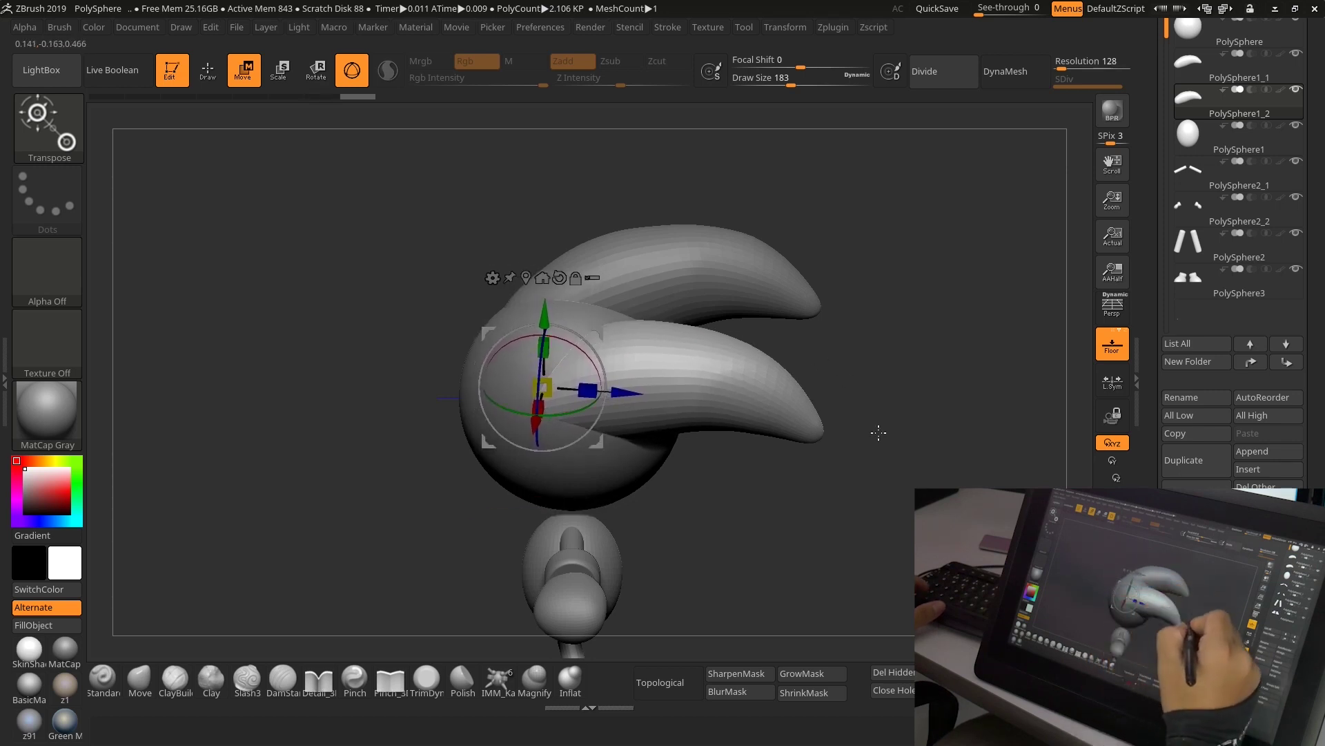
pyautogui.moveTo(879, 432)
pyautogui.mouseDown()
pyautogui.moveTo(873, 474)
pyautogui.moveTo(885, 467)
pyautogui.mouseUp()
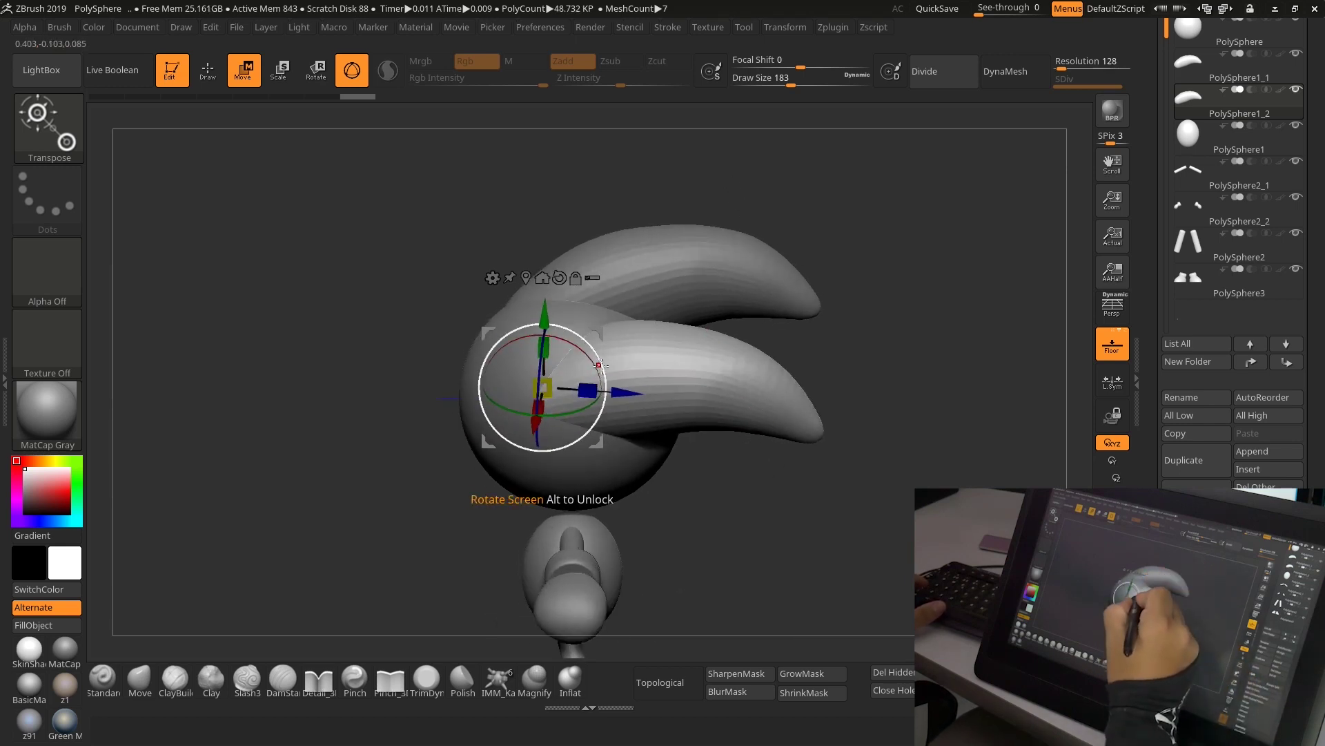
pyautogui.moveTo(588, 390); pyautogui.dragTo(619, 388)
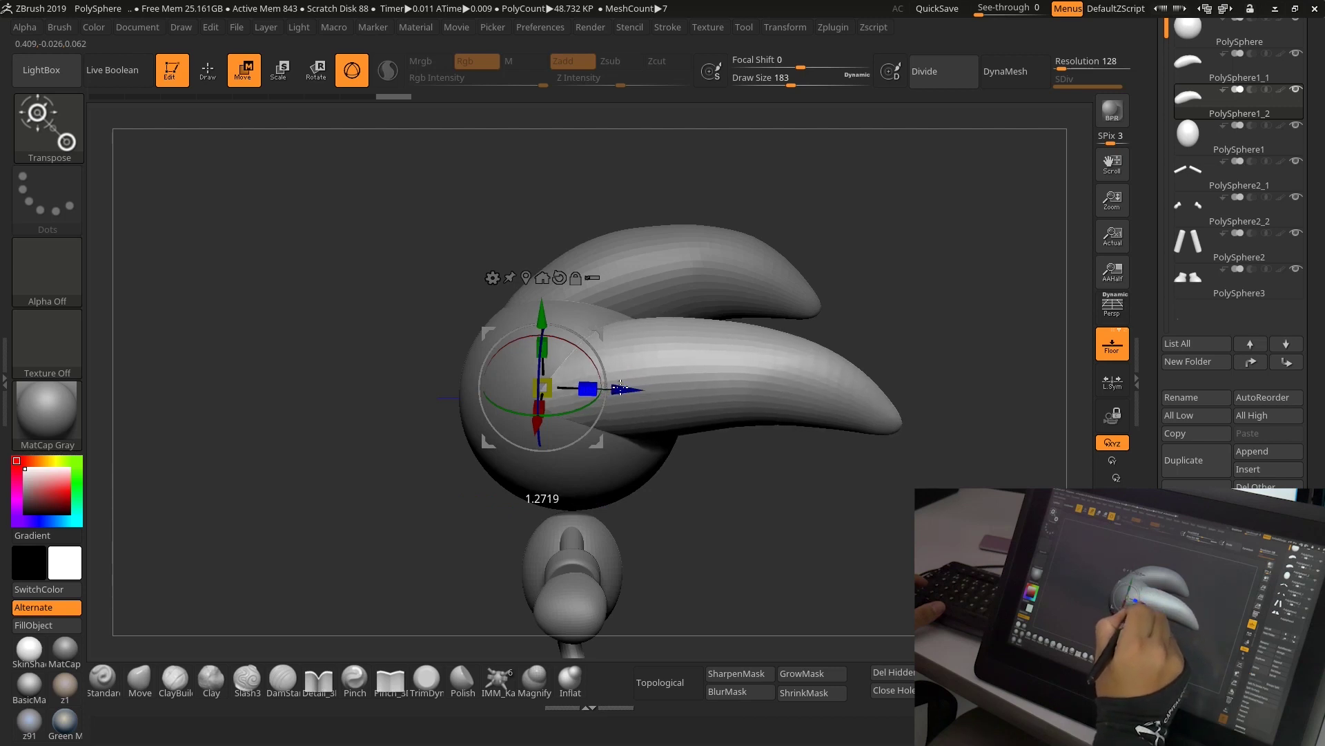
pyautogui.moveTo(622, 388); pyautogui.dragTo(588, 388)
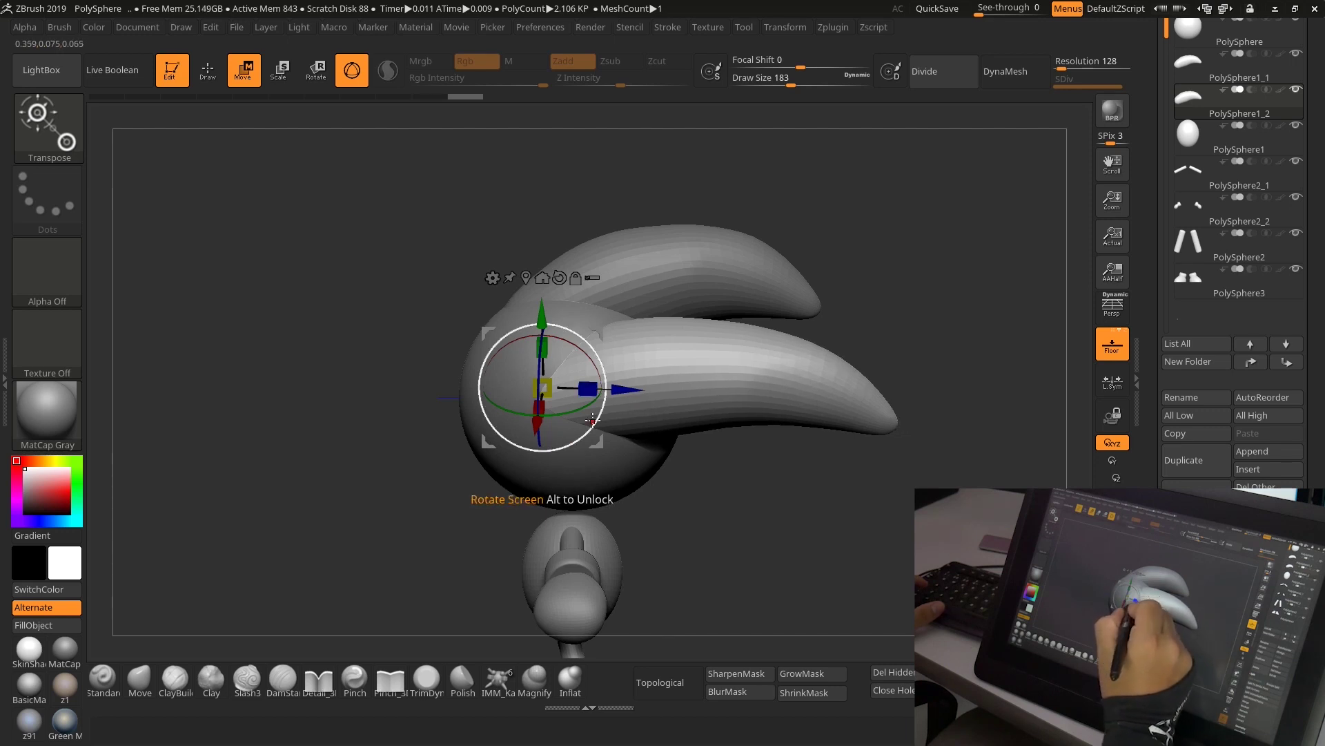
# Shrink the upper tuft PolySphere1_1 slightly, then reselect the lower tuft.
pyautogui.moveTo(879, 506)
pyautogui.mouseDown()
pyautogui.moveTo(865, 525)
pyautogui.moveTo(871, 513)
pyautogui.mouseUp()
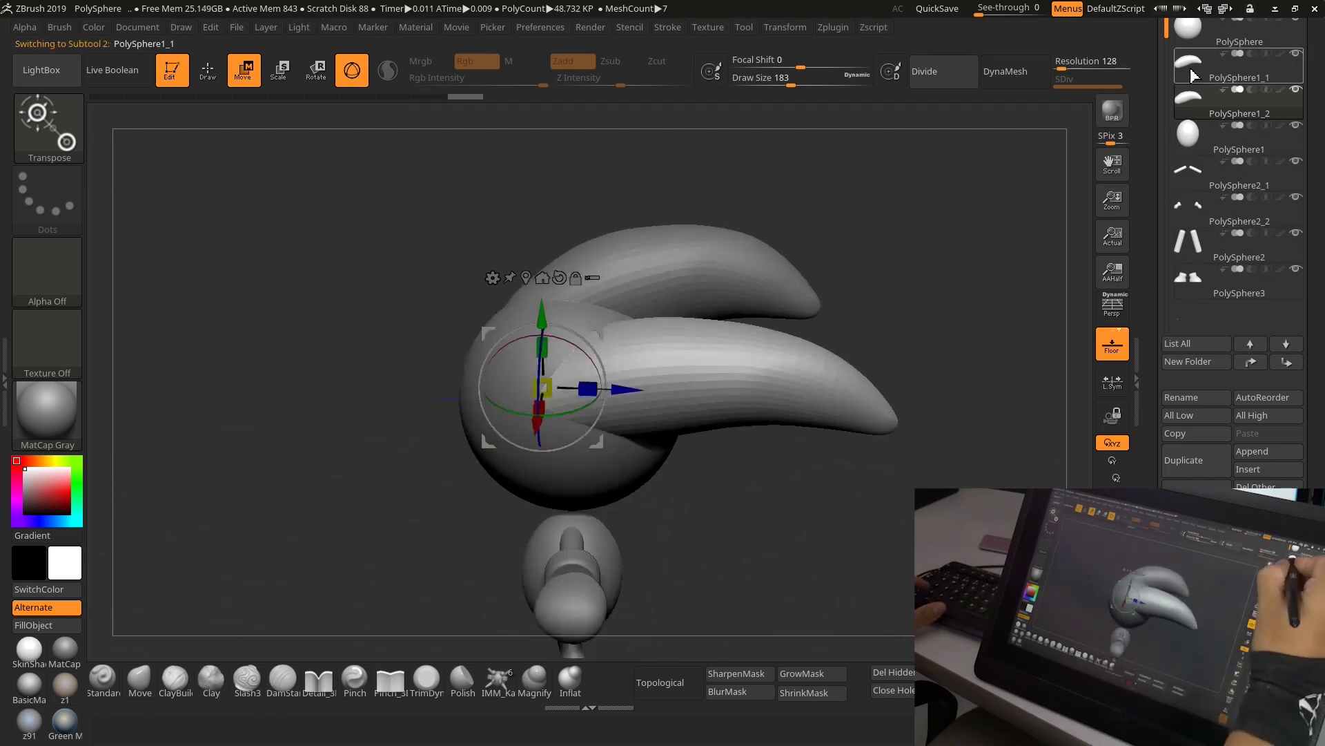
pyautogui.keyDown('alt'); pyautogui.click(586, 362); pyautogui.keyUp('alt')
pyautogui.moveTo(586, 361); pyautogui.dragTo(580, 349)
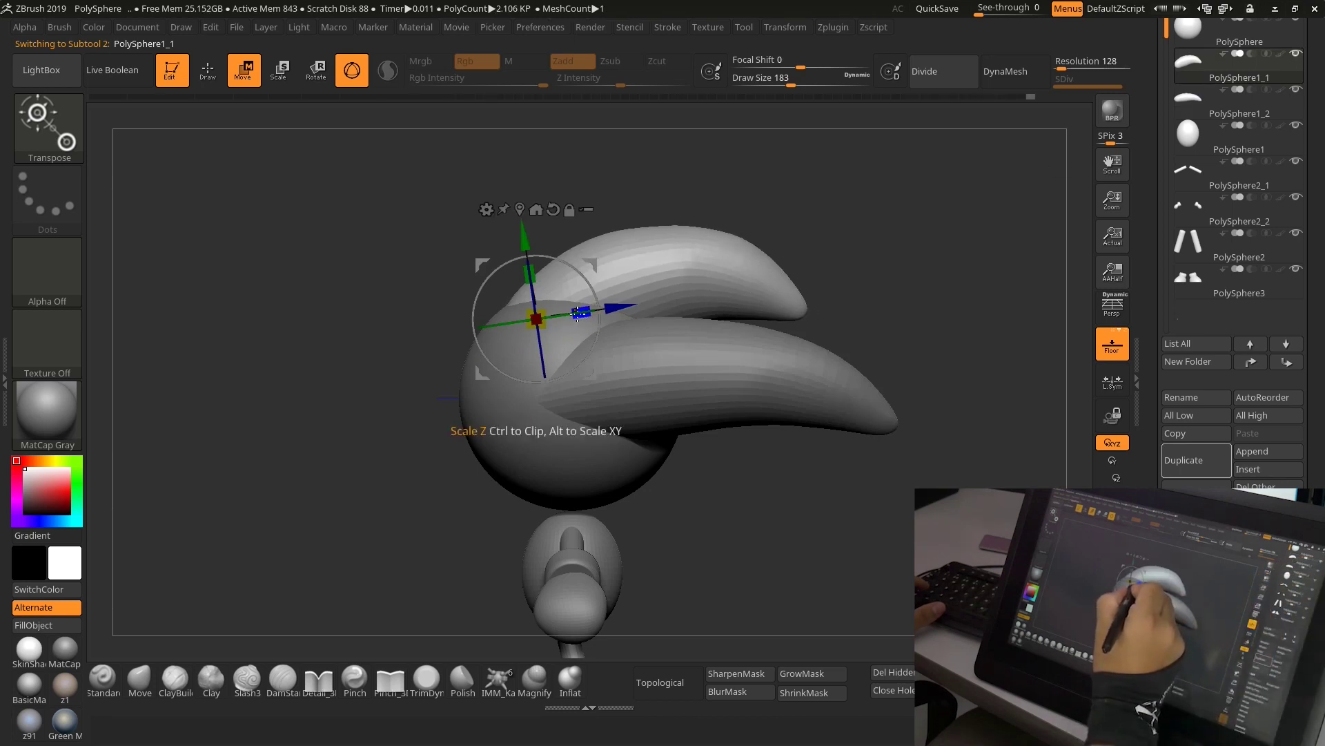
pyautogui.moveTo(852, 458)
pyautogui.mouseDown()
pyautogui.moveTo(831, 556)
pyautogui.moveTo(860, 488)
pyautogui.mouseUp()
pyautogui.click(1234, 110)
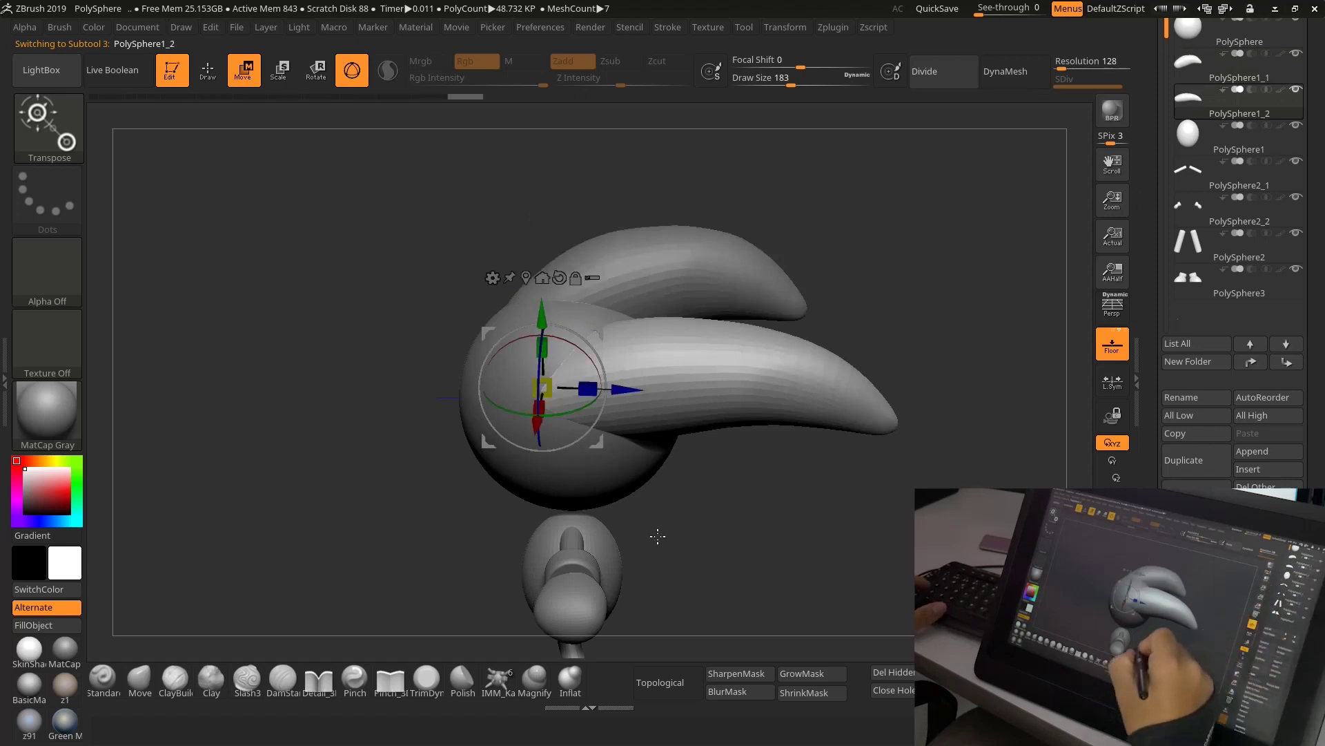
pyautogui.click(139, 680)
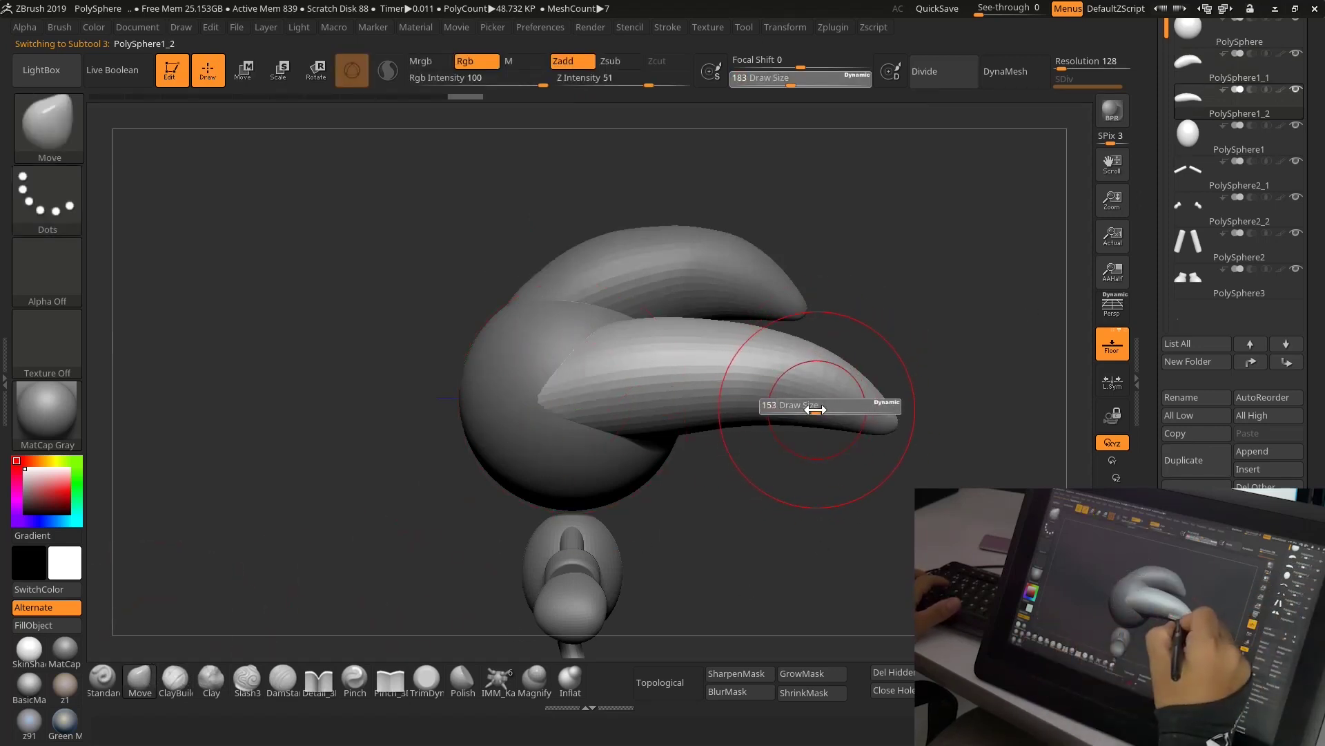
# Adjust the Move brush Draw Size for working on the lower tuft's tip.
pyautogui.press('s')
pyautogui.click(871, 435)
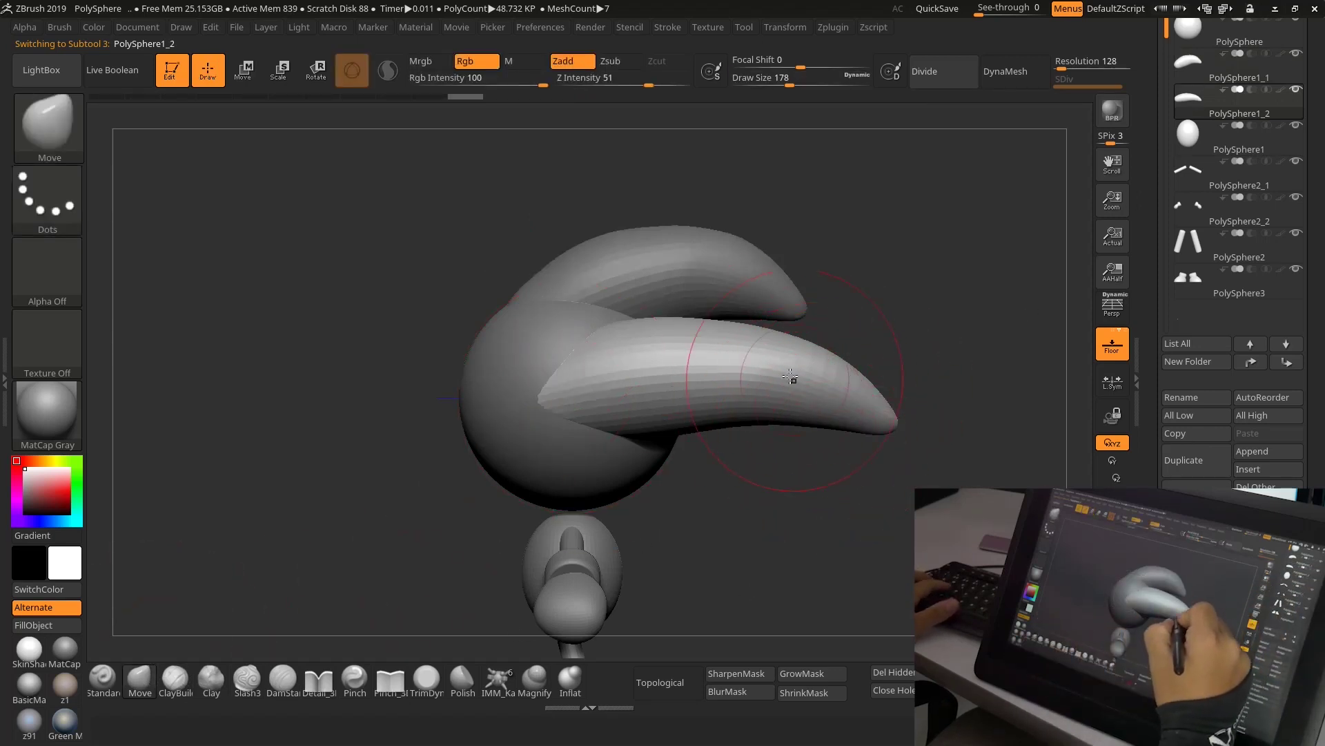
pyautogui.press('s')
pyautogui.click(829, 420)
pyautogui.press('s')
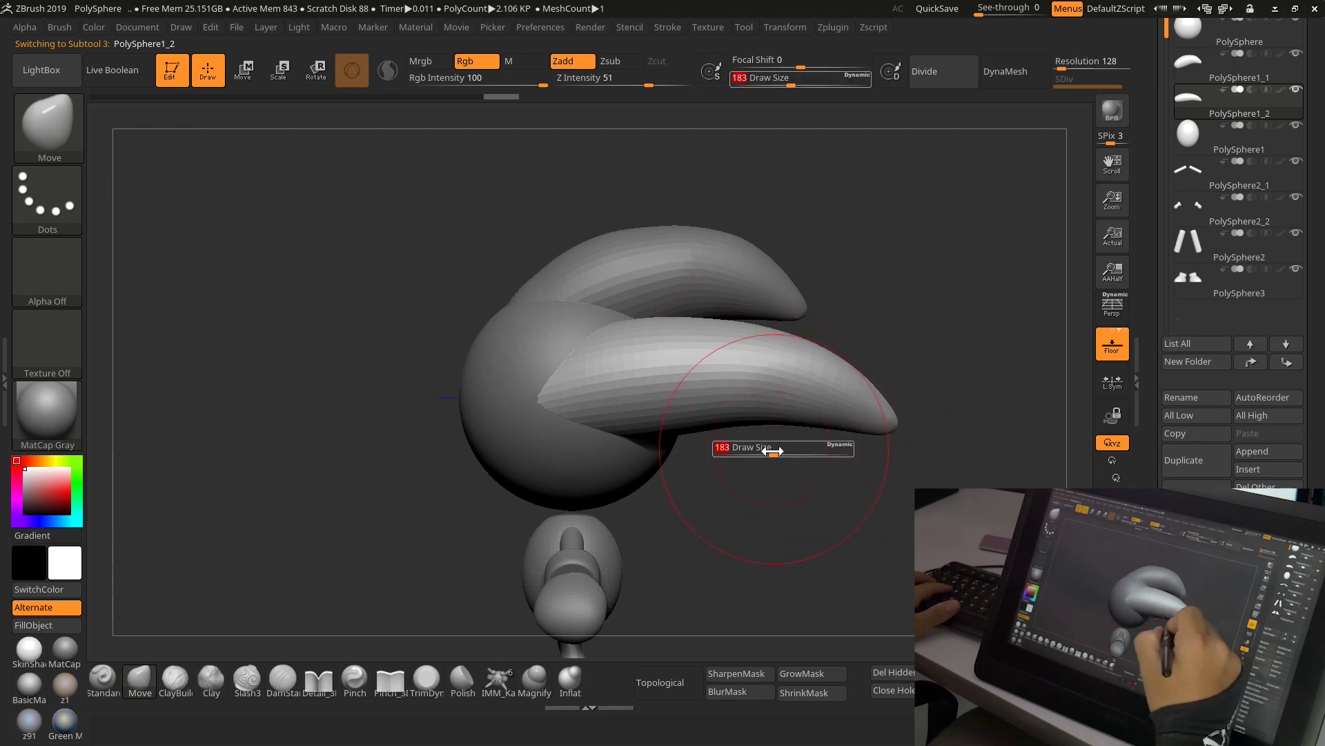
pyautogui.click(793, 448)
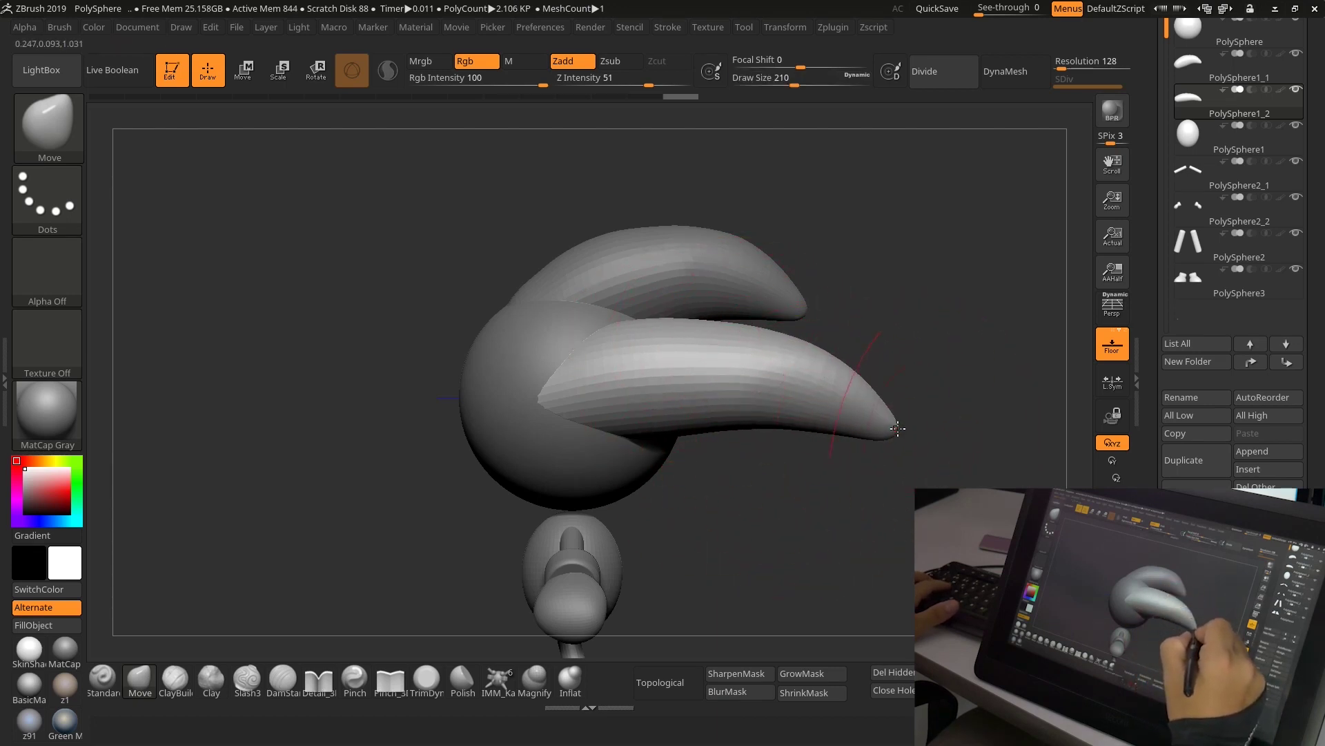
pyautogui.press('s')
pyautogui.click(897, 443)
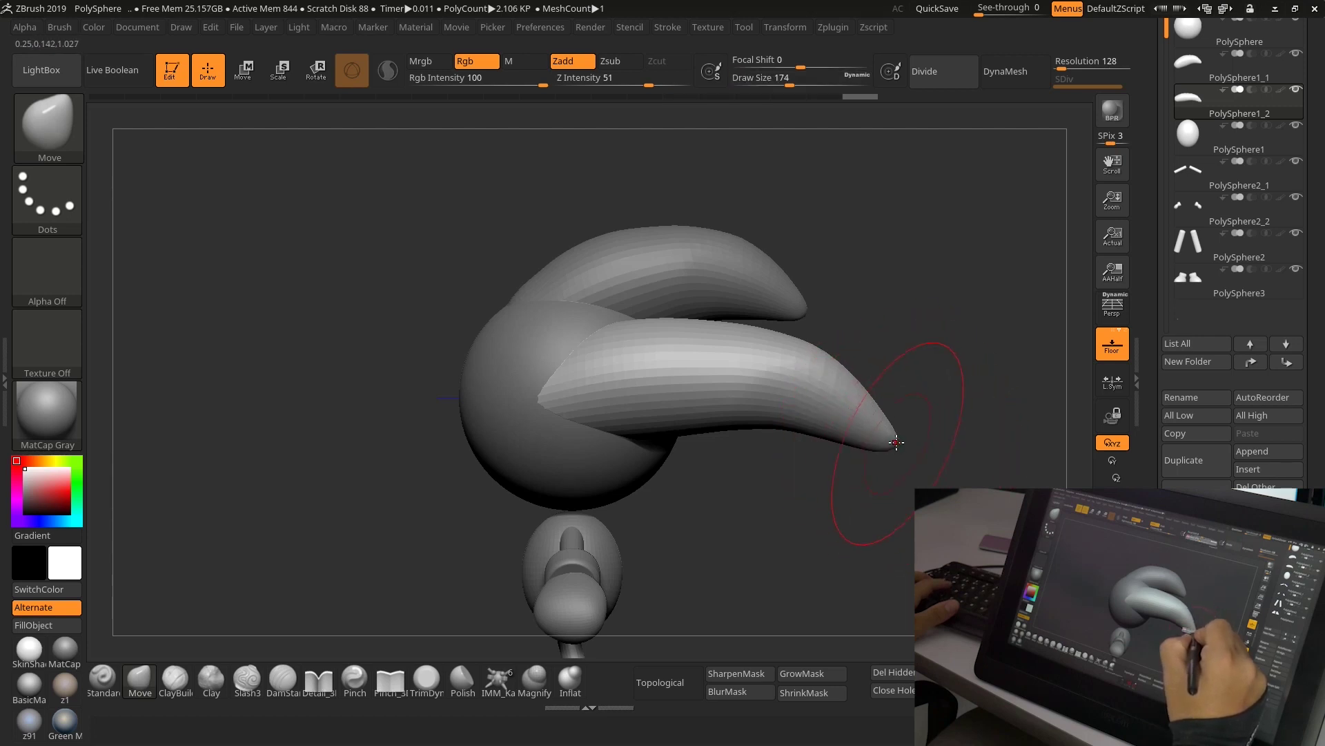
# Orbit below the tufts and enlarge the brush to cover the lower tuft's tip.
pyautogui.moveTo(897, 468); pyautogui.dragTo(713, 509)
pyautogui.moveTo(1036, 260)
pyautogui.mouseDown()
pyautogui.moveTo(946, 429)
pyautogui.moveTo(790, 361)
pyautogui.moveTo(798, 347)
pyautogui.mouseUp()
pyautogui.press('s')
pyautogui.click(788, 348)
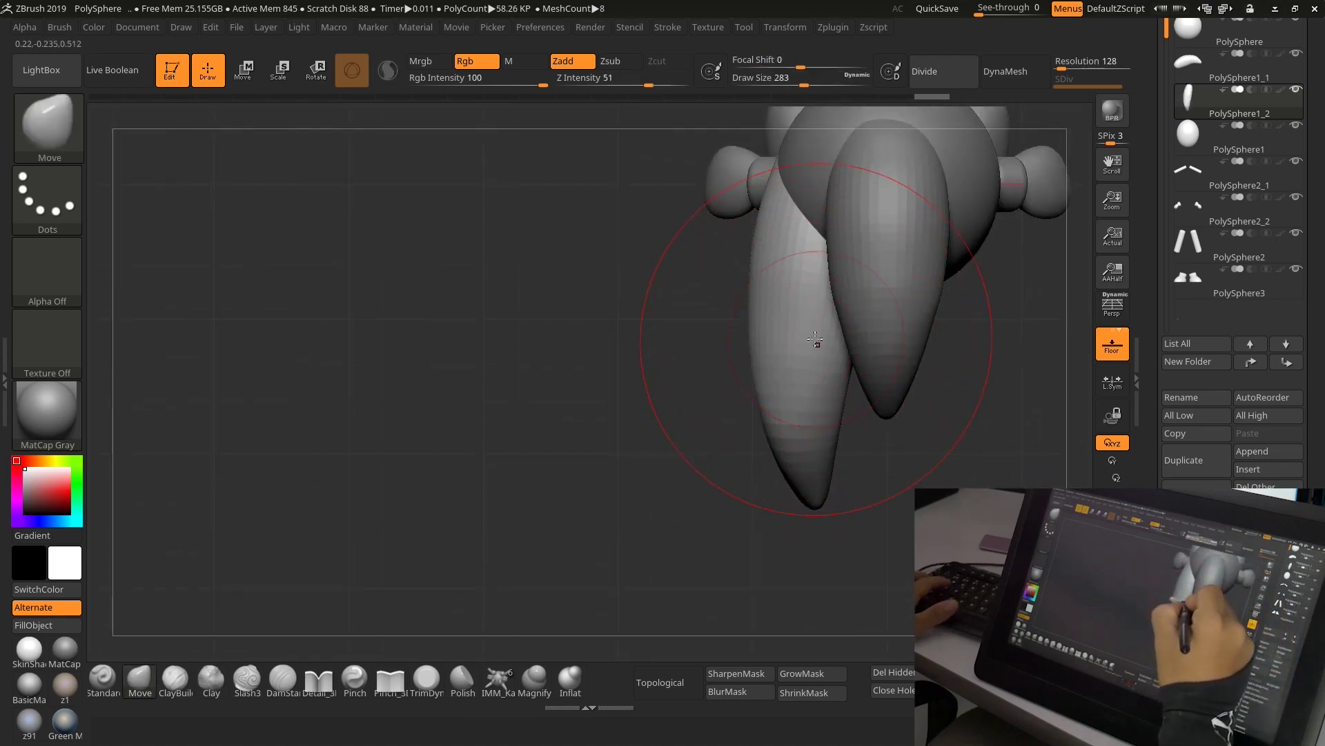
pyautogui.press('s')
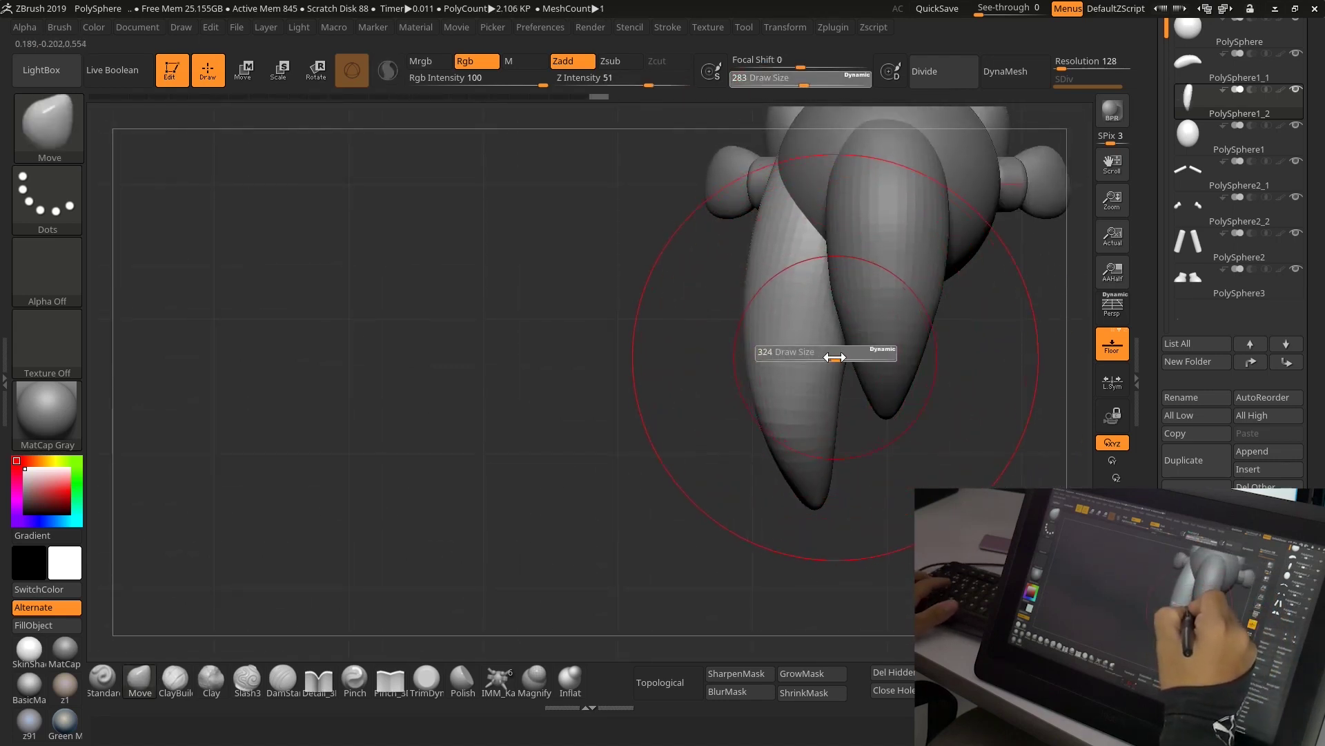
pyautogui.moveTo(827, 354); pyautogui.dragTo(830, 354)
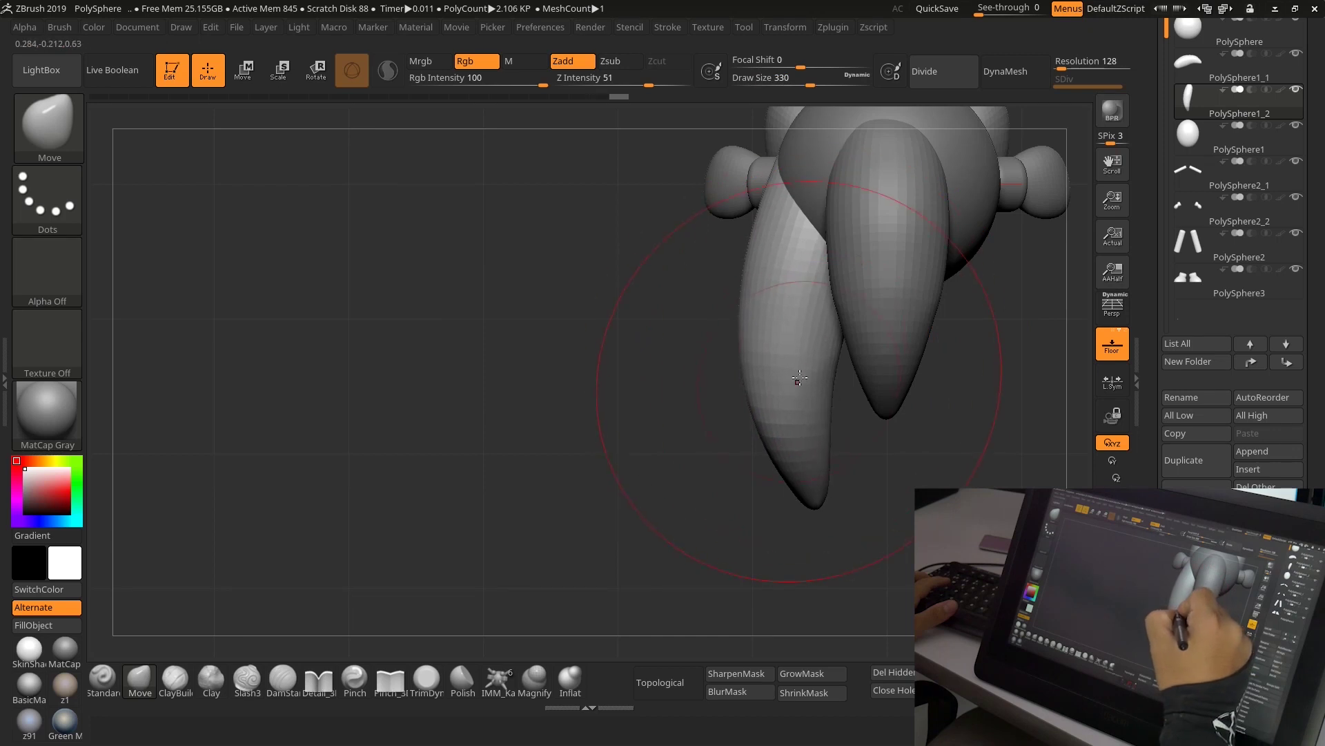
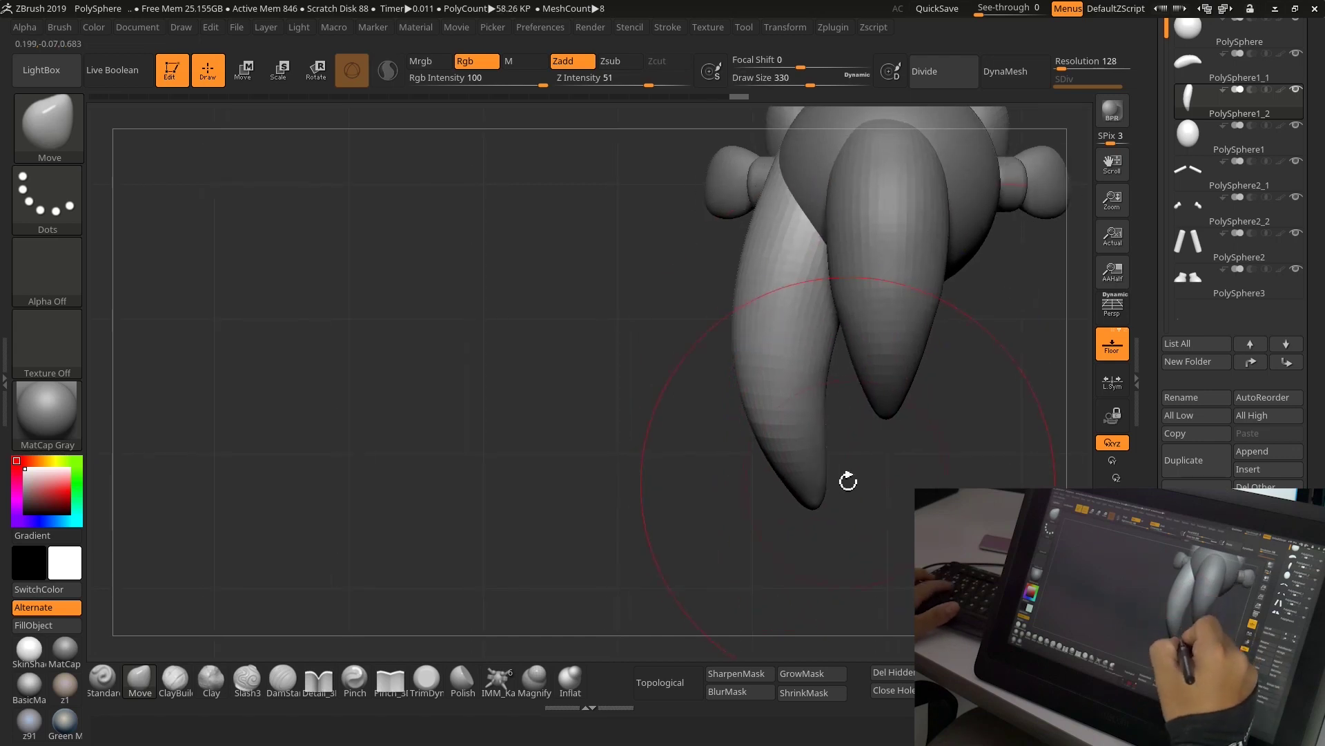
# Try several Draw Size values, settling the brush size at about 201.
pyautogui.press('s')
pyautogui.moveTo(849, 488); pyautogui.dragTo(832, 488)
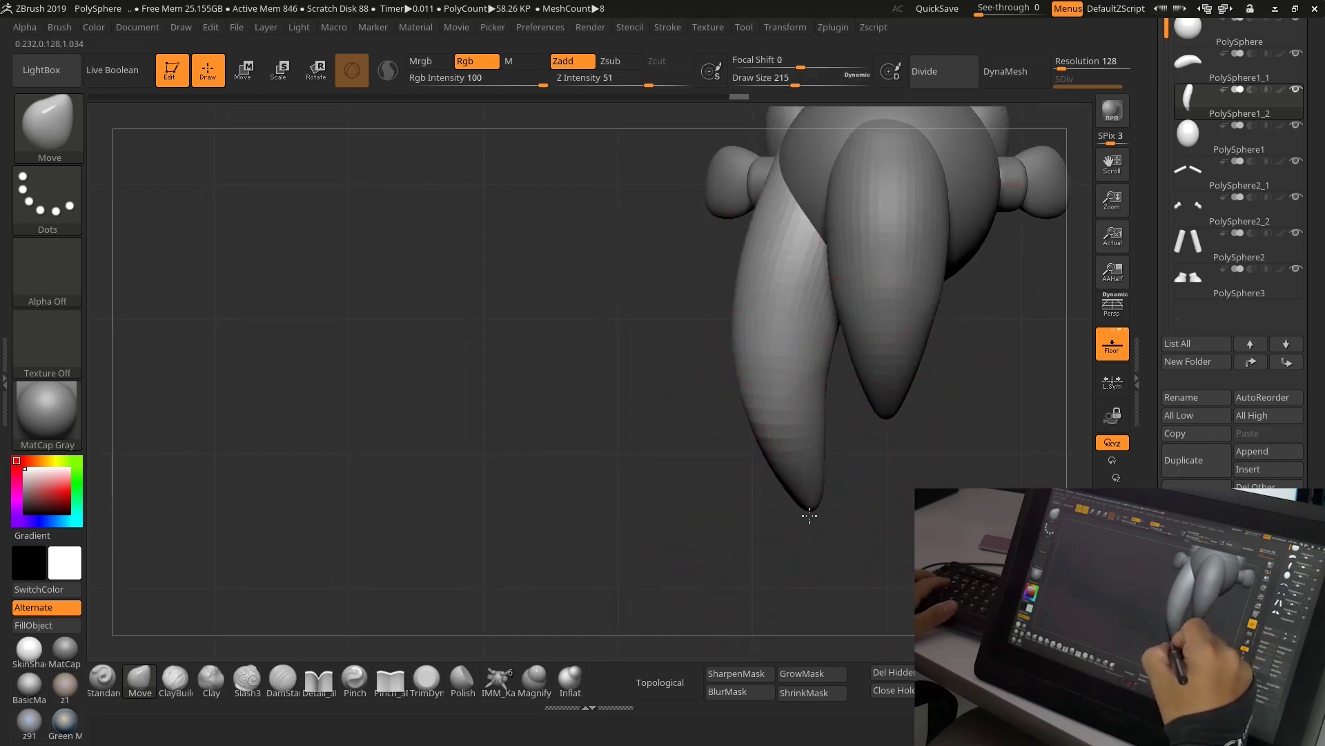
pyautogui.press('s')
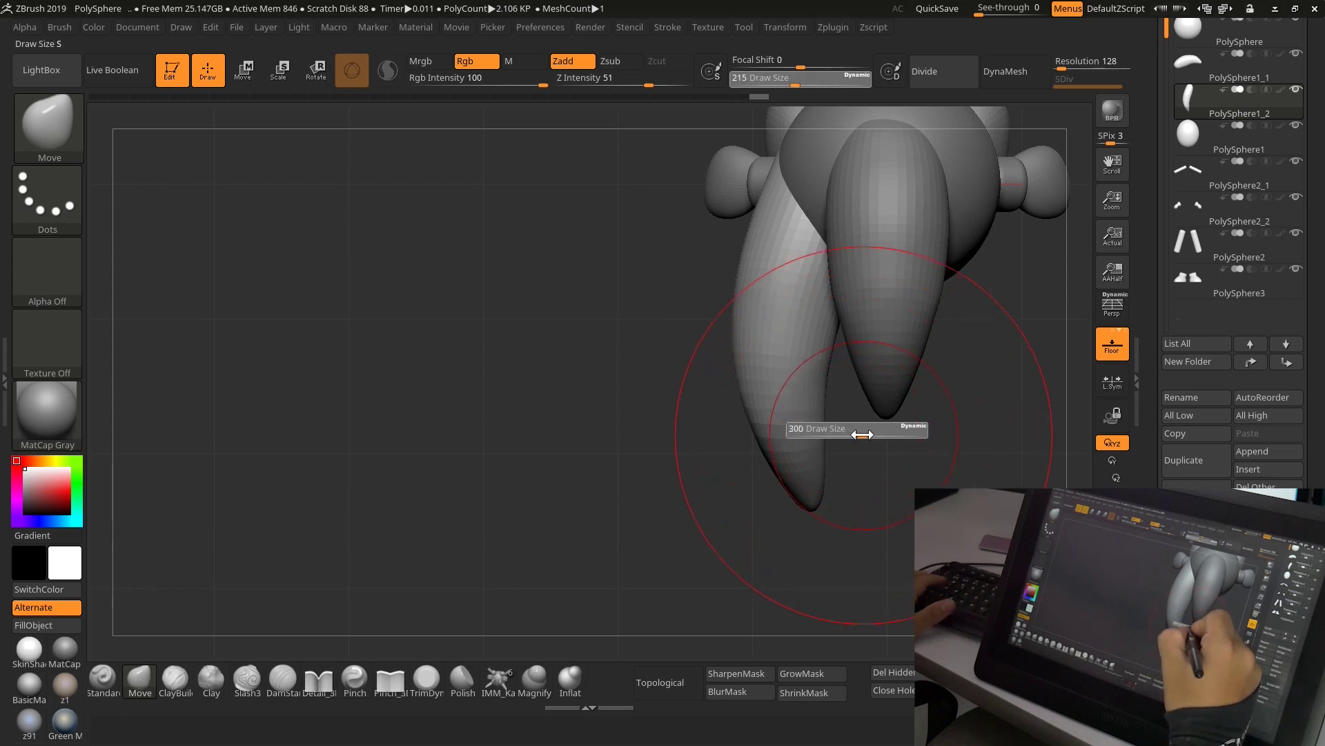
pyautogui.moveTo(852, 429); pyautogui.dragTo(864, 428)
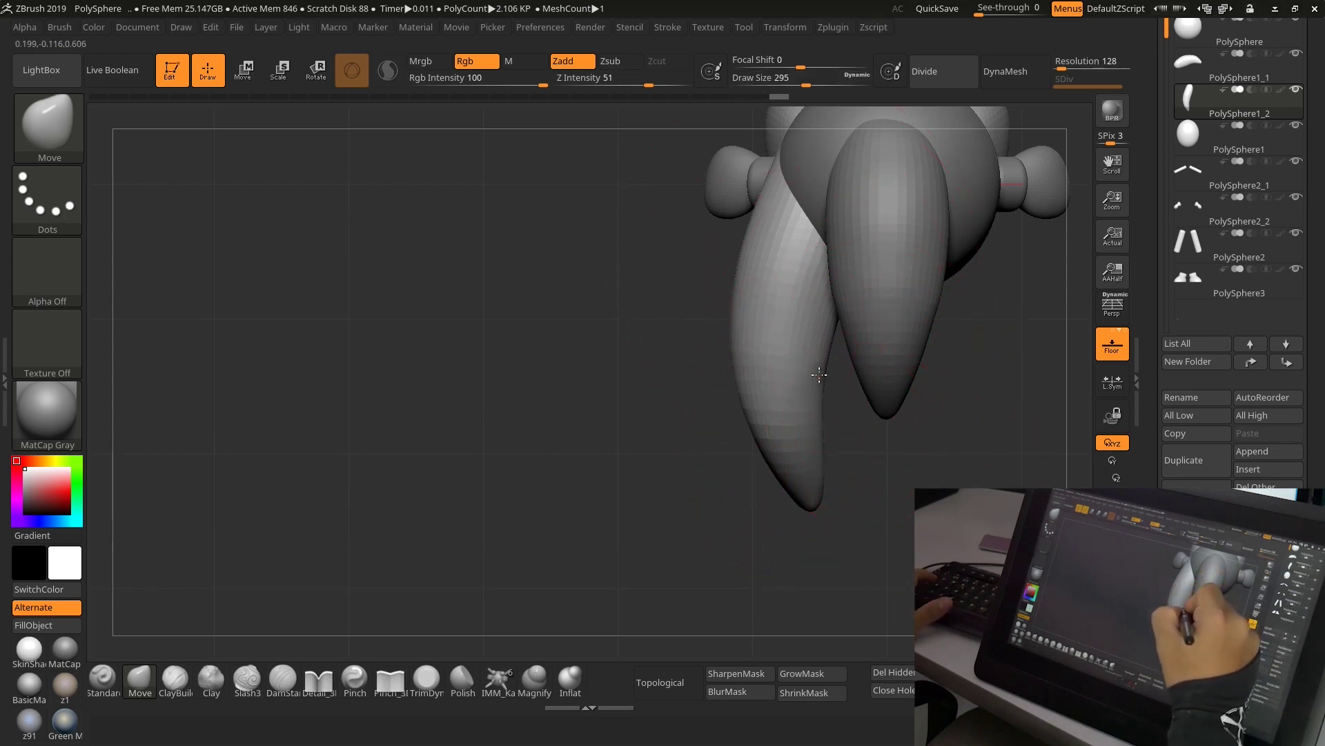
pyautogui.moveTo(819, 374)
pyautogui.mouseDown()
pyautogui.moveTo(793, 547)
pyautogui.moveTo(808, 414)
pyautogui.moveTo(955, 385)
pyautogui.moveTo(1006, 319)
pyautogui.moveTo(993, 362)
pyautogui.moveTo(994, 301)
pyautogui.mouseUp()
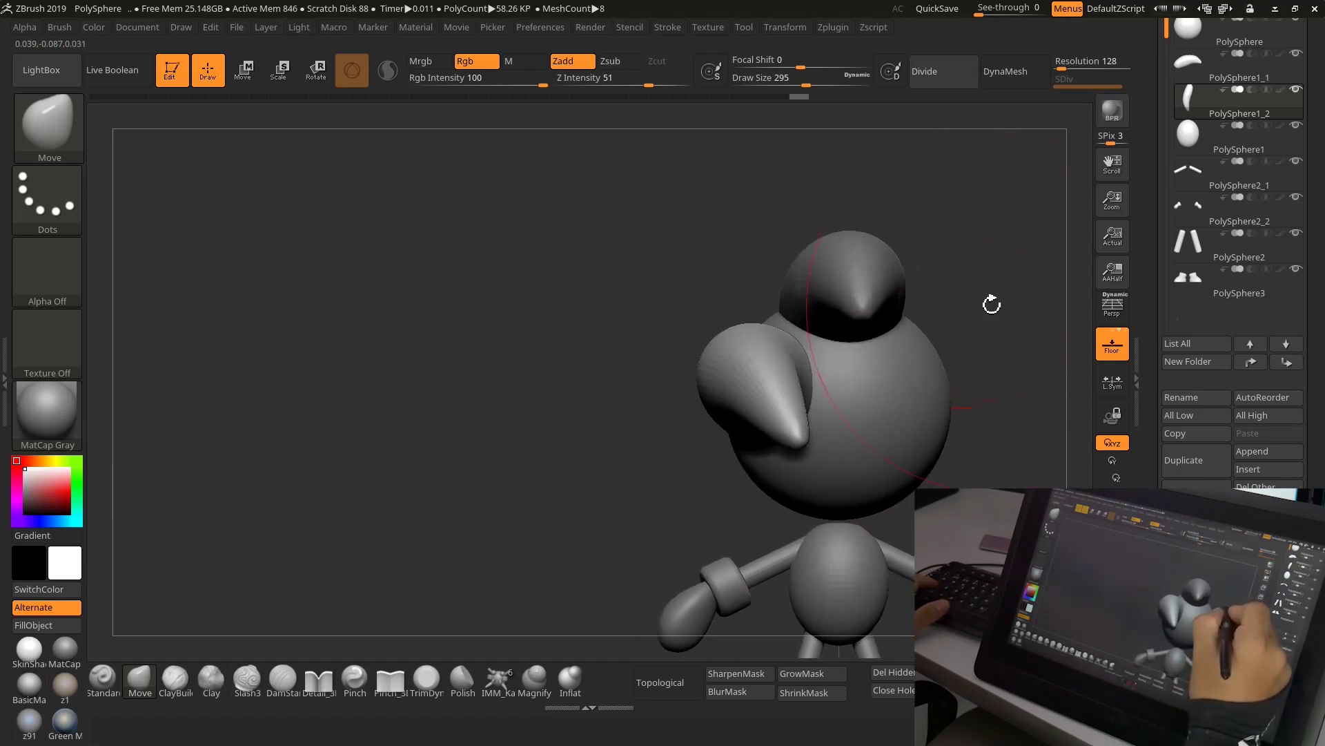
pyautogui.press('s')
pyautogui.moveTo(807, 434); pyautogui.dragTo(802, 435)
pyautogui.press('s')
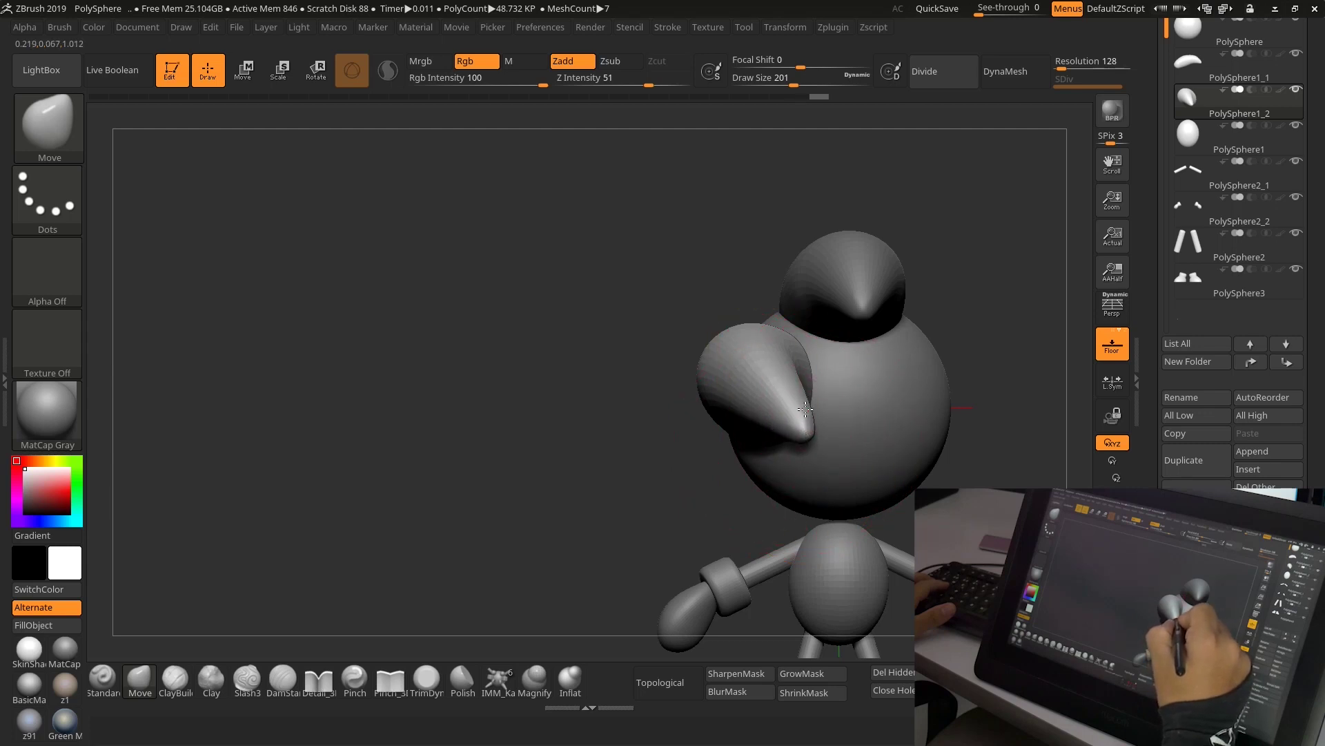
# Orbit the character to inspect its quills, ending on a low side view of the head.
pyautogui.moveTo(883, 328)
pyautogui.mouseDown()
pyautogui.moveTo(997, 295)
pyautogui.moveTo(926, 370)
pyautogui.moveTo(867, 394)
pyautogui.moveTo(974, 323)
pyautogui.moveTo(861, 287)
pyautogui.moveTo(944, 281)
pyautogui.moveTo(886, 307)
pyautogui.moveTo(987, 361)
pyautogui.mouseUp()
pyautogui.moveTo(842, 404)
pyautogui.mouseDown()
pyautogui.moveTo(862, 460)
pyautogui.moveTo(960, 320)
pyautogui.mouseUp()
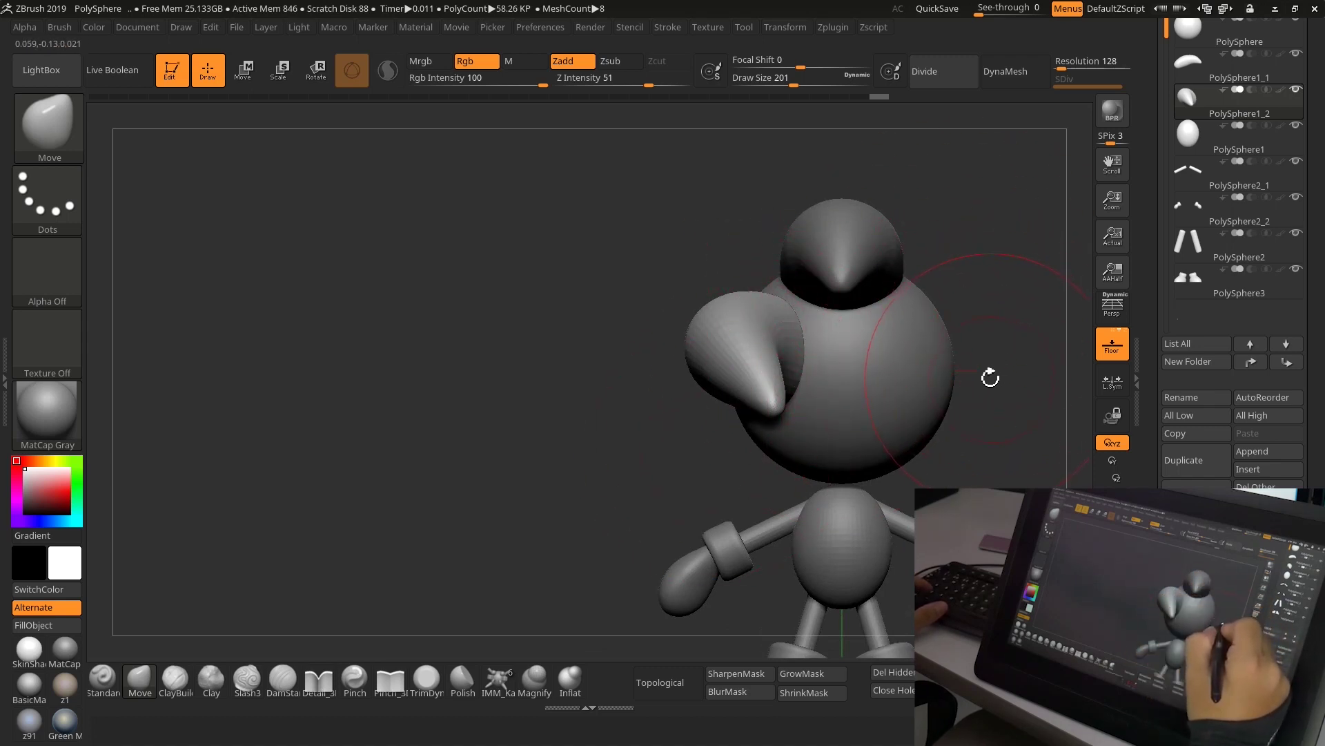
pyautogui.moveTo(990, 377)
pyautogui.mouseDown()
pyautogui.moveTo(974, 387)
pyautogui.moveTo(954, 454)
pyautogui.moveTo(1020, 375)
pyautogui.mouseUp()
# Set the brush size to 246, check the front view, then return to a side close-up of the quills.
pyautogui.press('s')
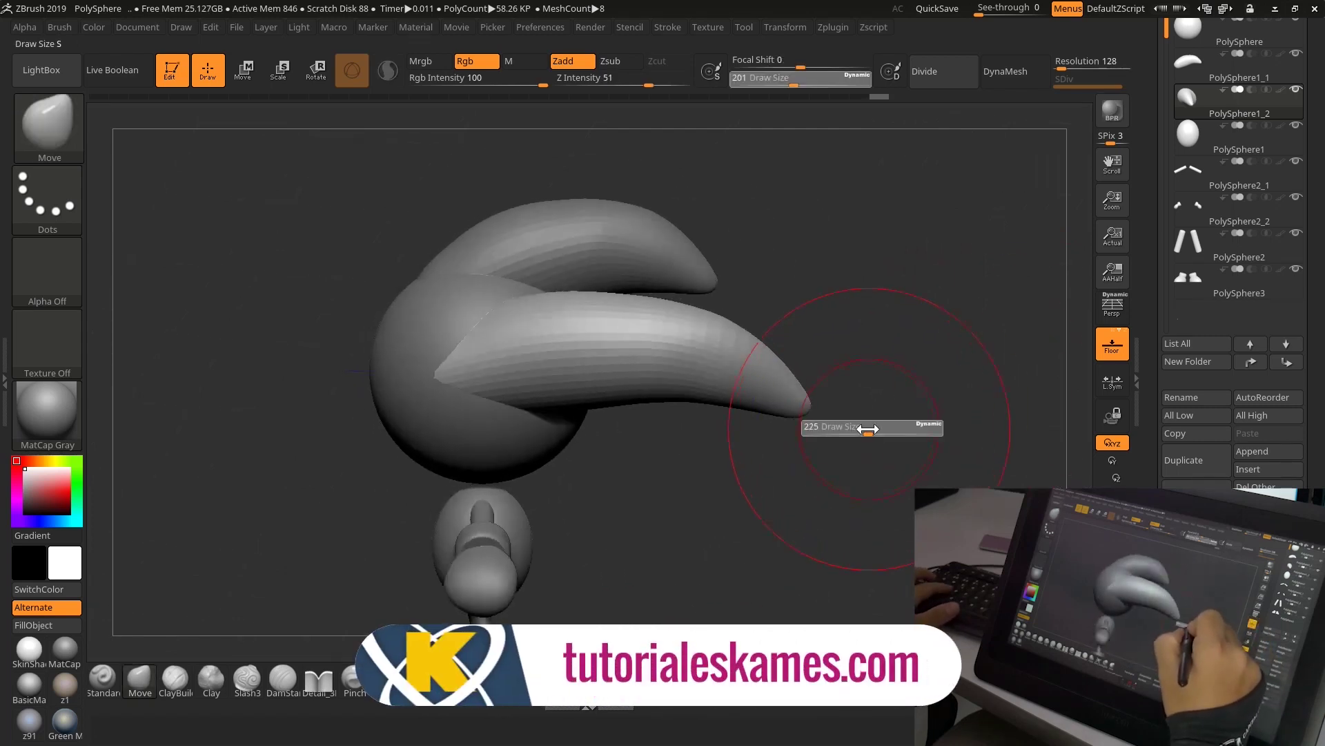
pyautogui.moveTo(868, 429); pyautogui.dragTo(872, 429)
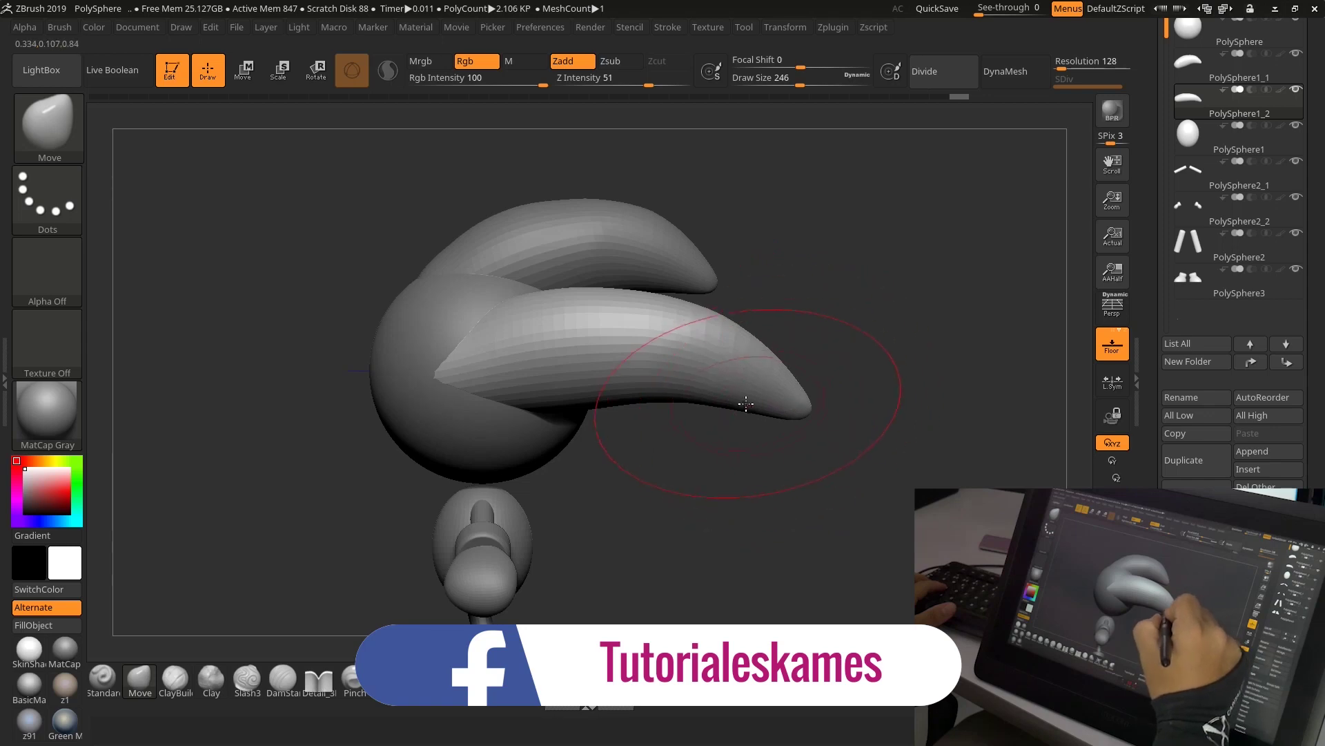
pyautogui.moveTo(807, 272); pyautogui.dragTo(870, 350)
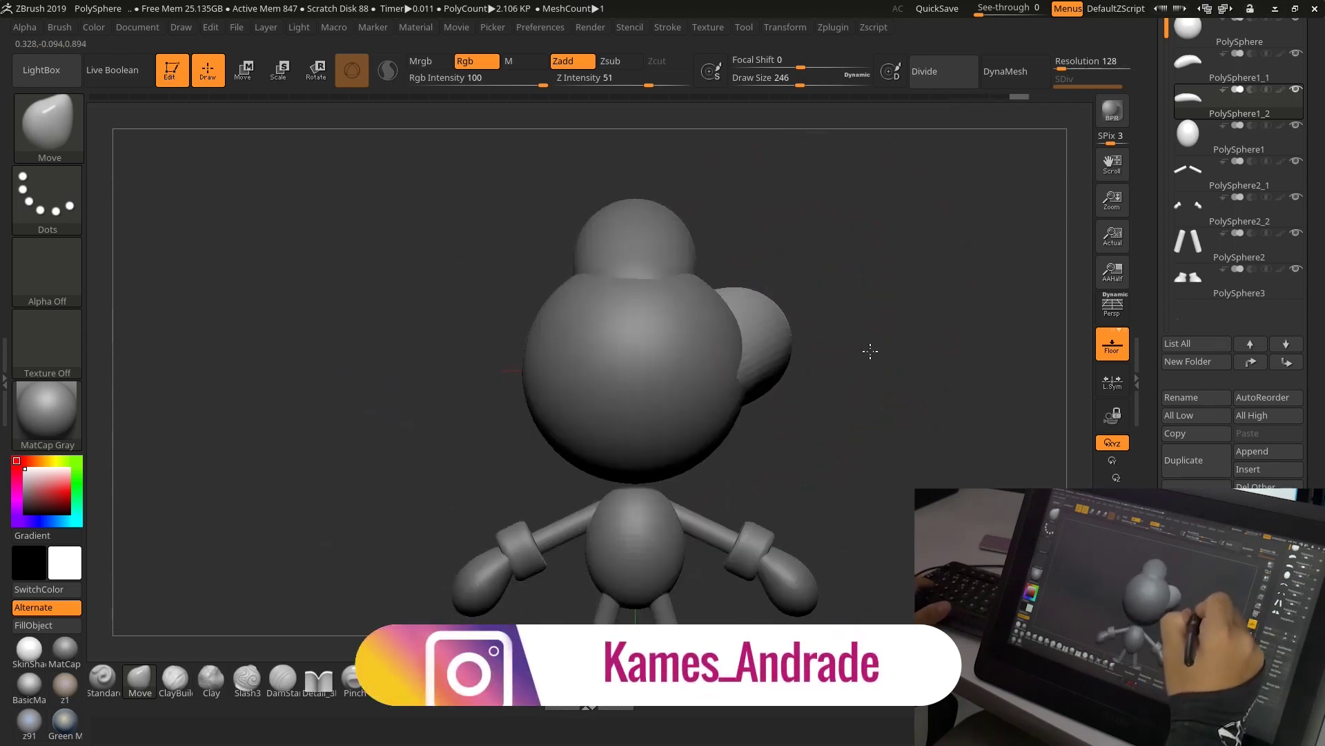
pyautogui.moveTo(842, 417)
pyautogui.mouseDown()
pyautogui.moveTo(776, 301)
pyautogui.moveTo(934, 435)
pyautogui.moveTo(863, 484)
pyautogui.moveTo(930, 411)
pyautogui.moveTo(940, 448)
pyautogui.moveTo(842, 474)
pyautogui.moveTo(958, 428)
pyautogui.moveTo(893, 476)
pyautogui.moveTo(911, 464)
pyautogui.moveTo(876, 460)
pyautogui.moveTo(886, 424)
pyautogui.mouseUp()
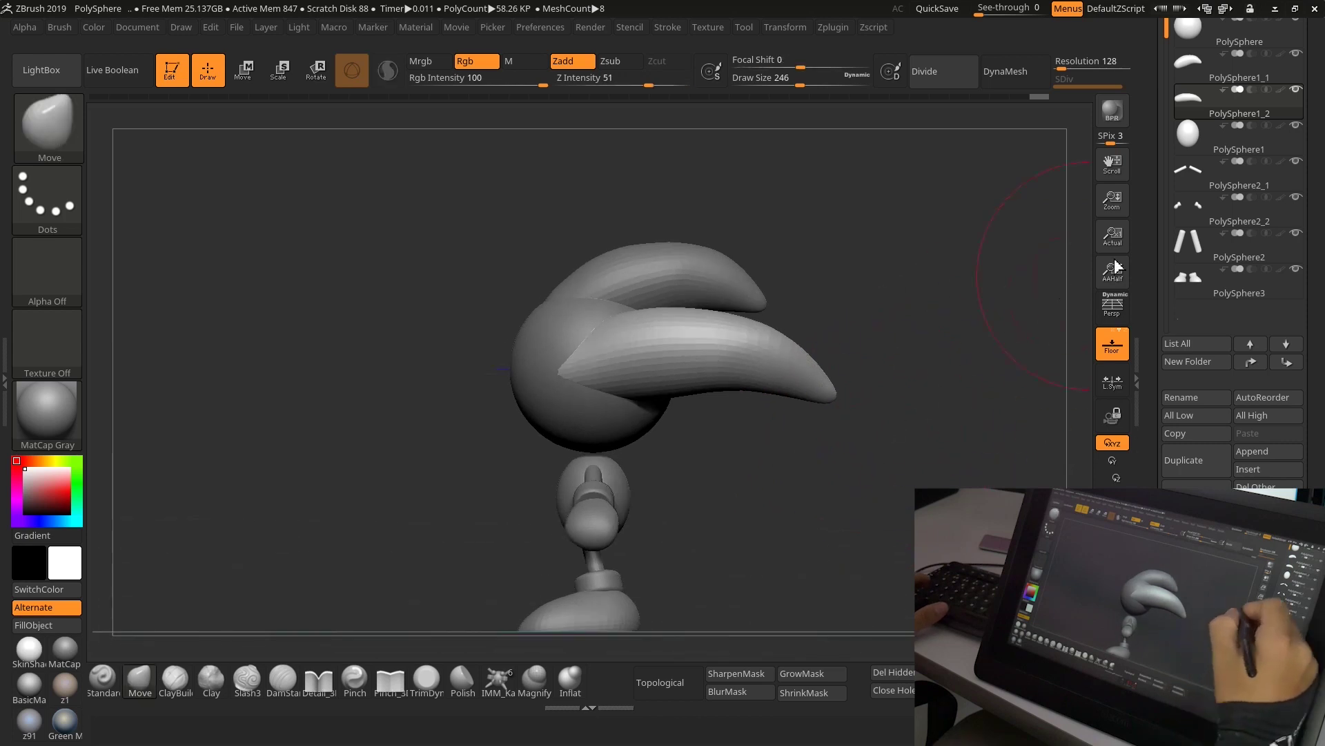
pyautogui.scroll(2, 1201, 111)
# Duplicate the PolySphere1_2 quill and shorten the copy along its length.
pyautogui.click(1188, 130)
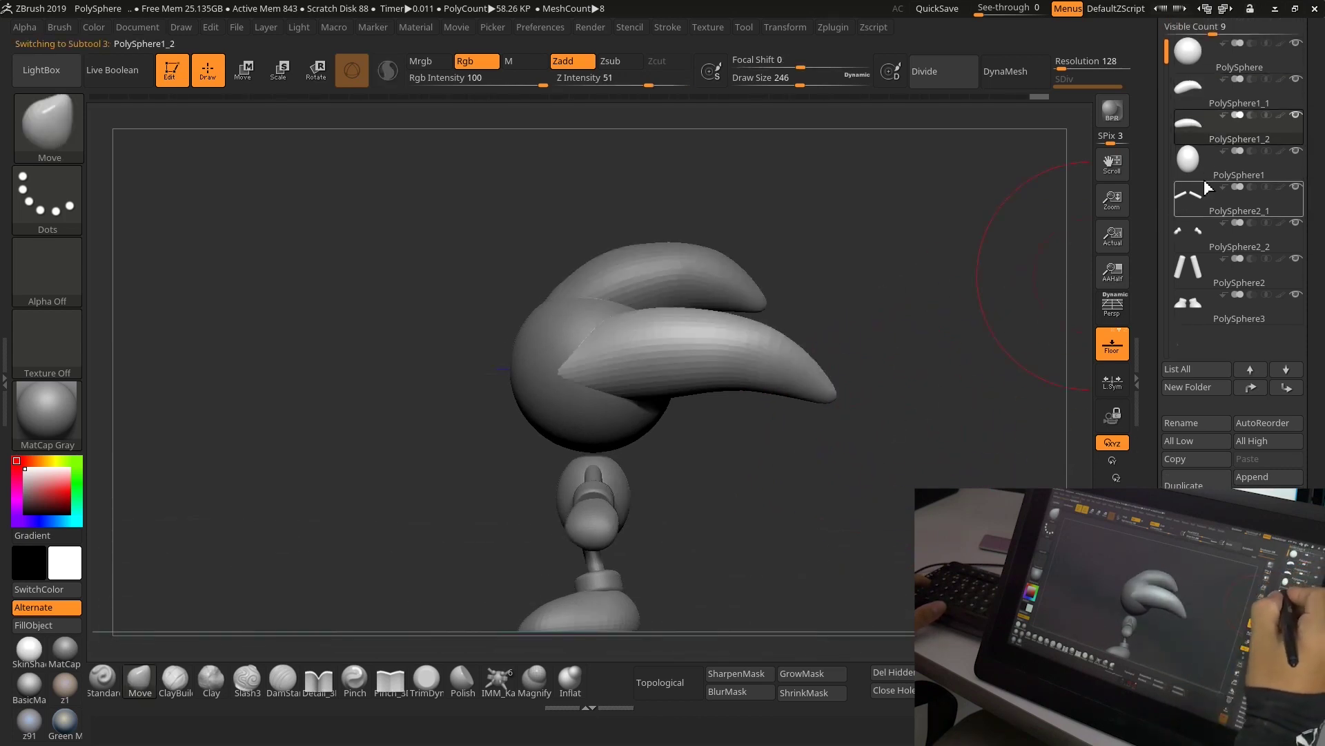
pyautogui.moveTo(890, 442)
pyautogui.mouseDown()
pyautogui.moveTo(913, 449)
pyautogui.moveTo(864, 450)
pyautogui.moveTo(894, 450)
pyautogui.mouseUp()
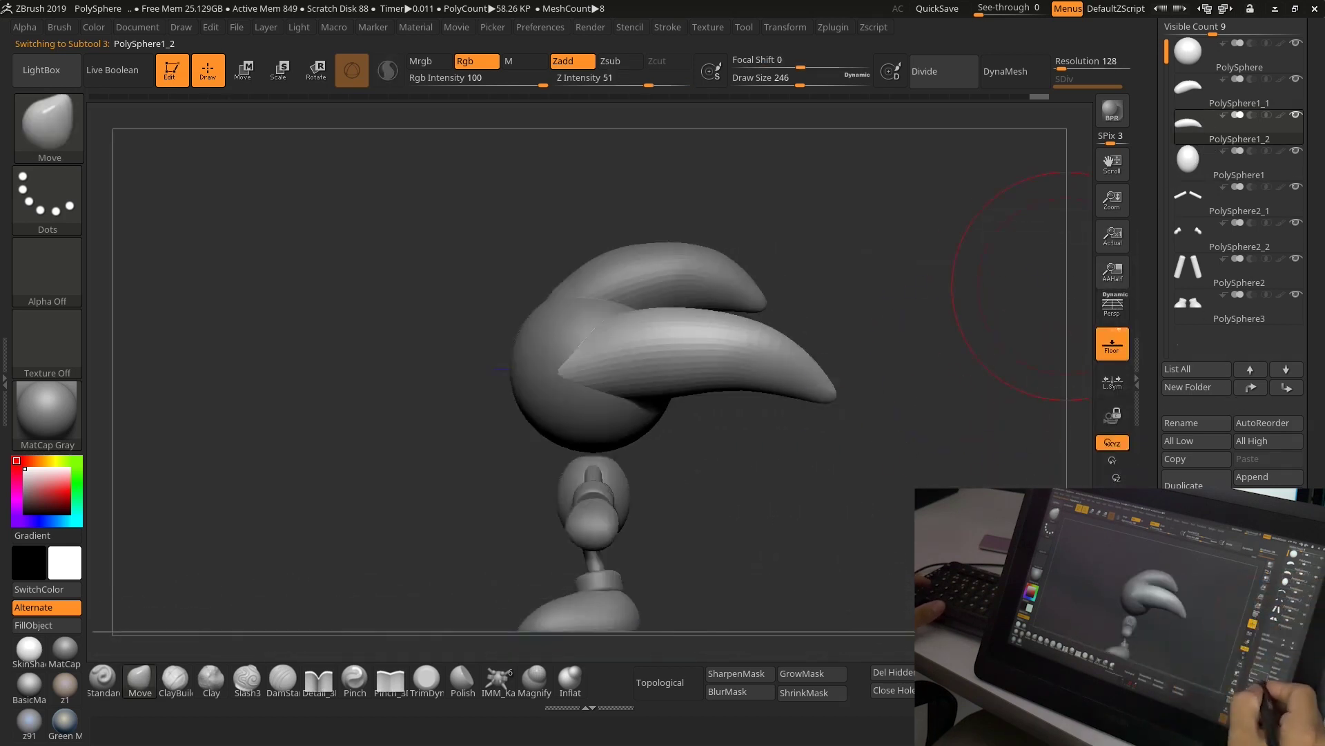
pyautogui.click(1197, 485)
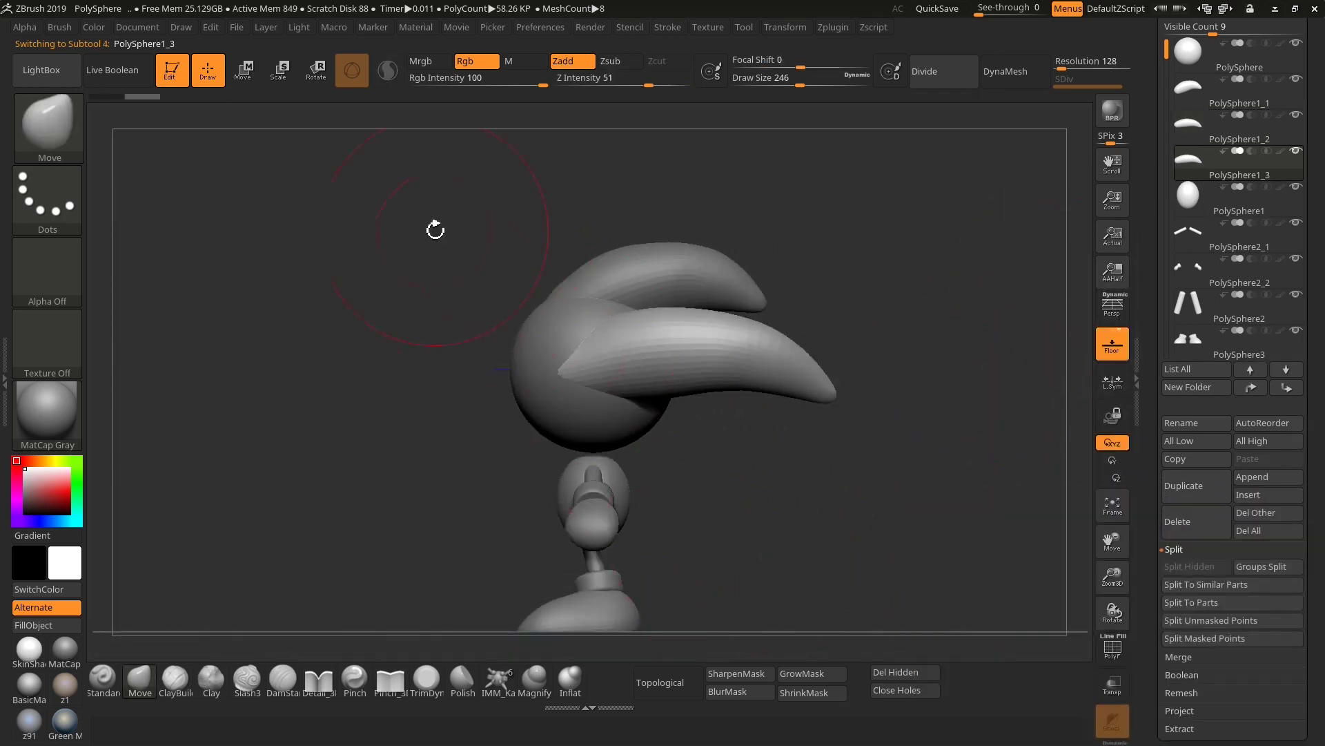
pyautogui.press('w')
pyautogui.moveTo(573, 307); pyautogui.dragTo(609, 320)
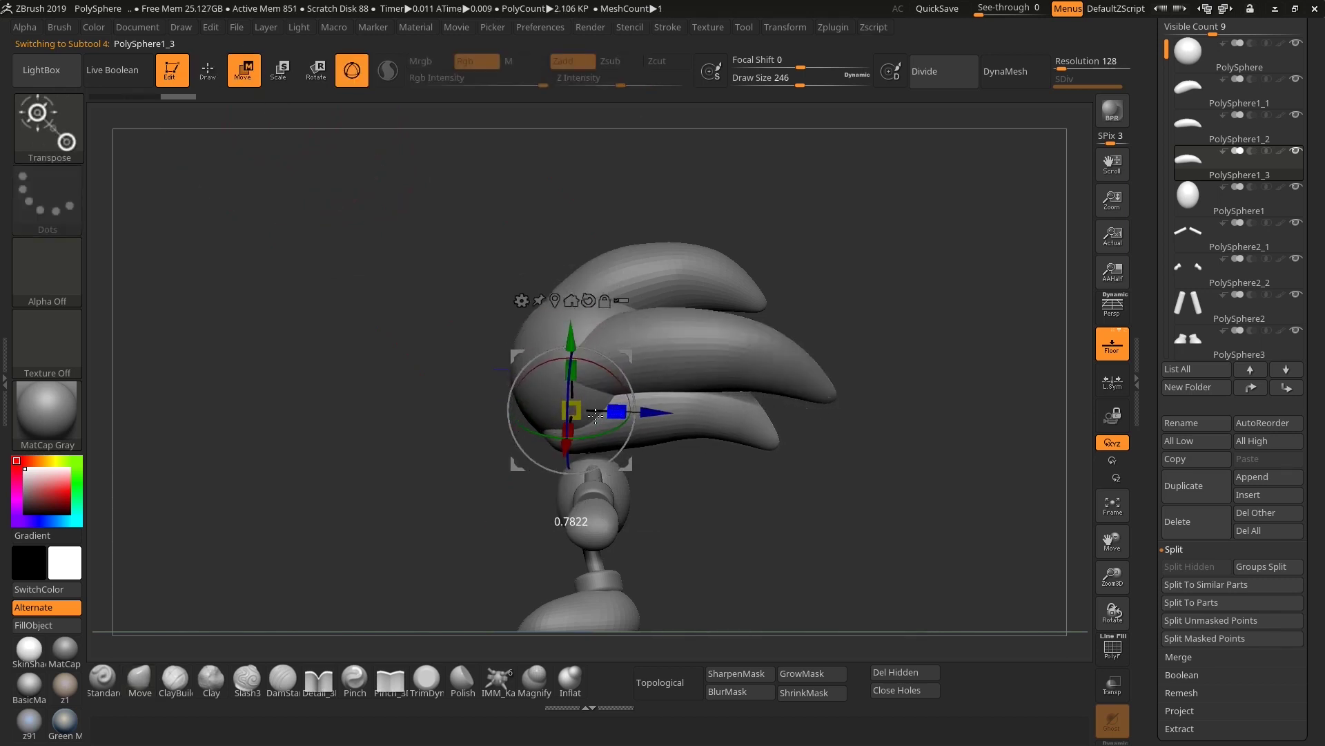
pyautogui.moveTo(616, 415); pyautogui.dragTo(644, 349)
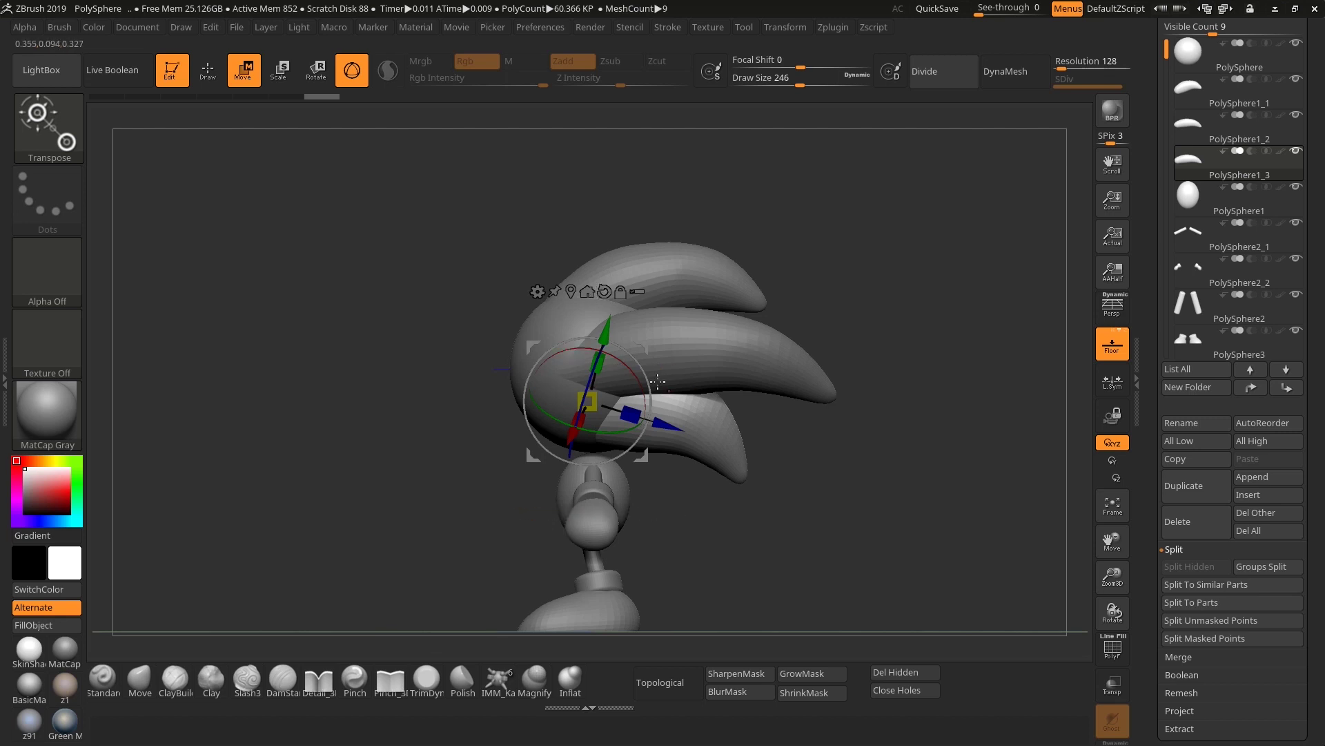
pyautogui.moveTo(646, 375); pyautogui.dragTo(645, 373)
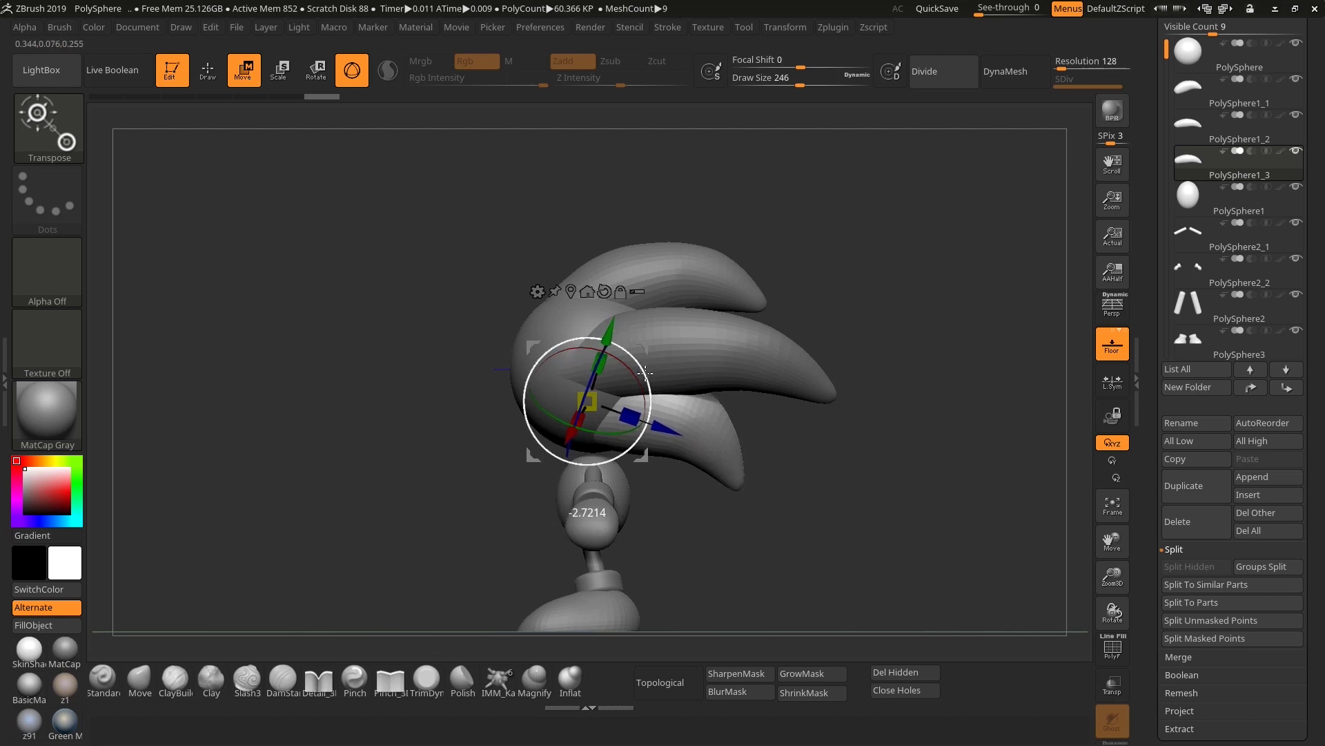
pyautogui.keyDown('alt'); pyautogui.moveTo(845, 438); pyautogui.dragTo(825, 420); pyautogui.keyUp('alt')
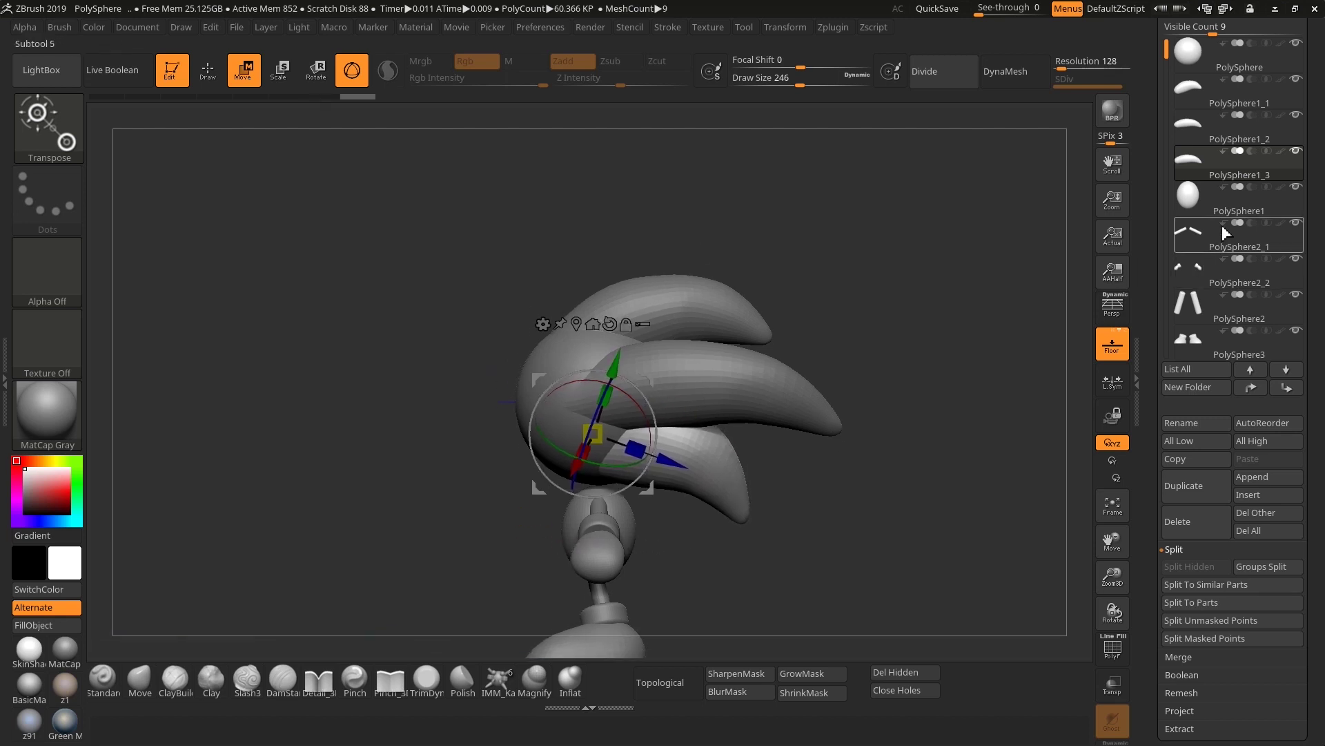
# Fine-tune the tilt of PolySphere1_1, PolySphere1_2 and the new PolySphere1_3 quill.
pyautogui.click(1188, 127)
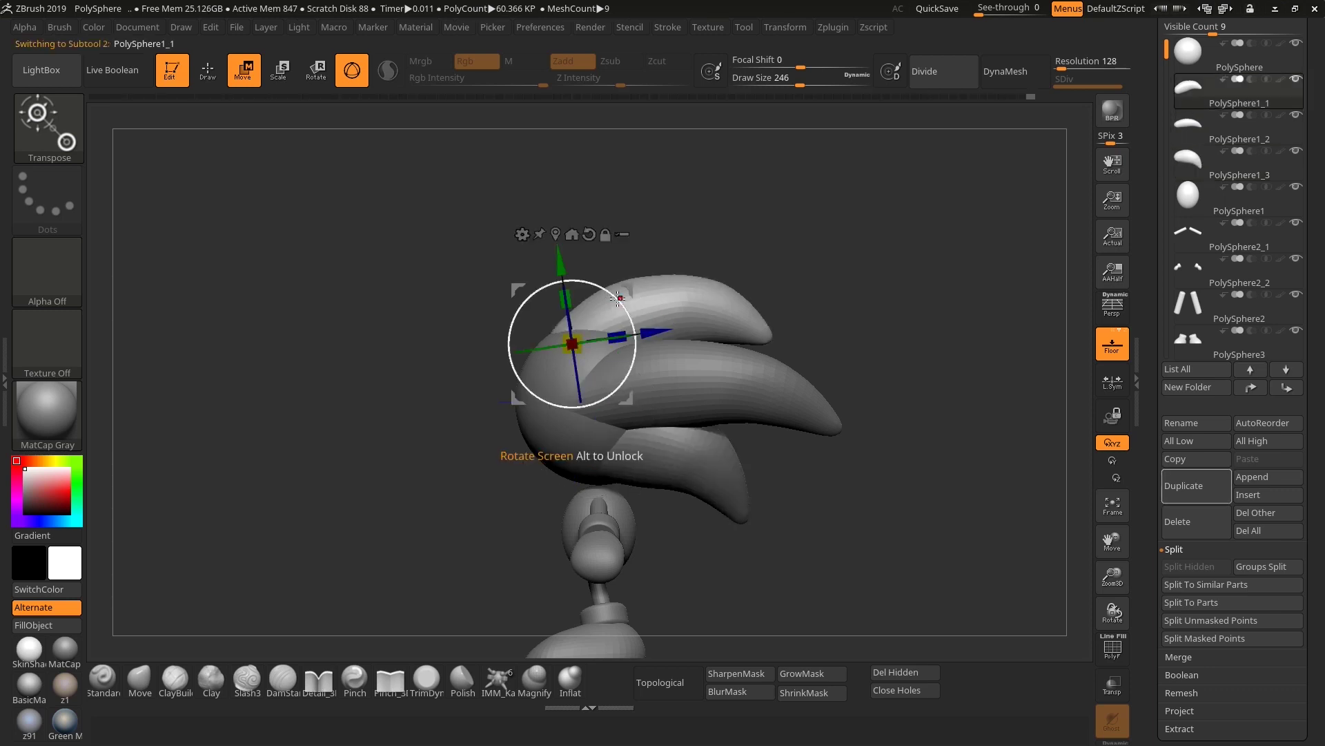
pyautogui.moveTo(627, 283); pyautogui.dragTo(628, 276)
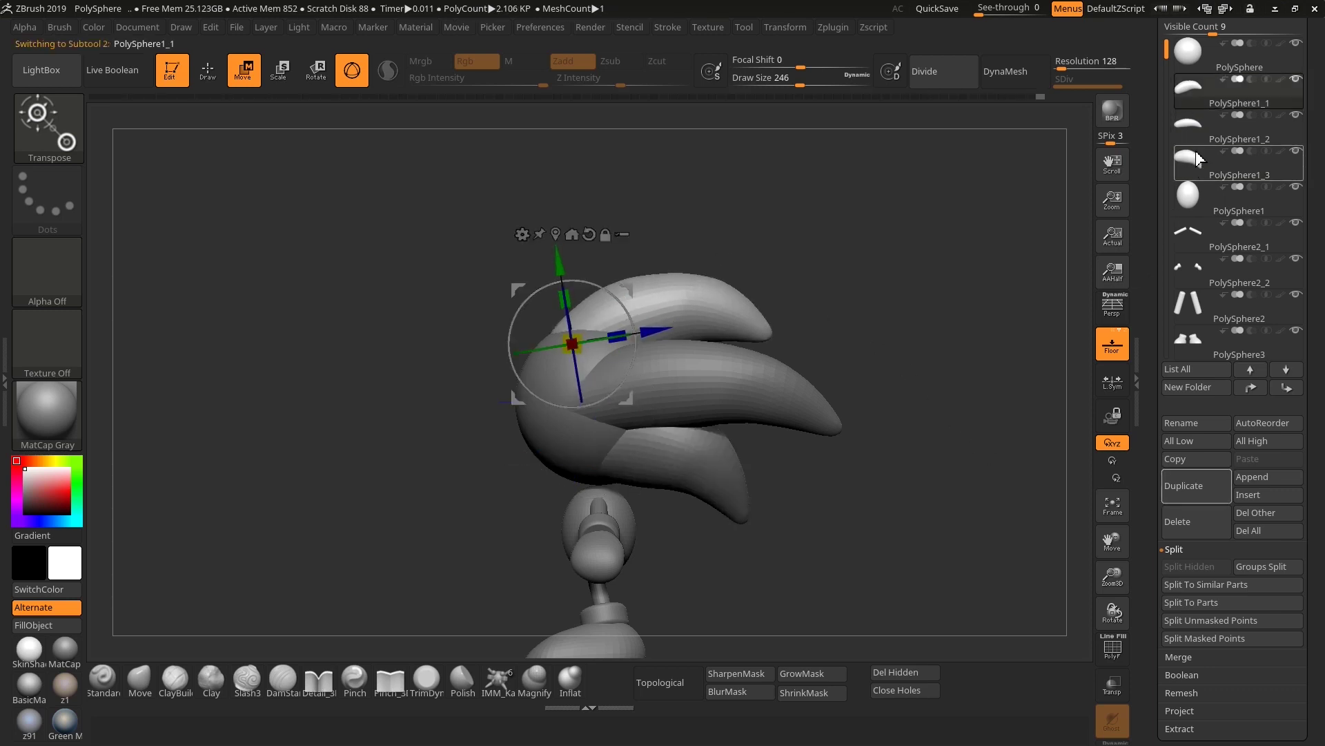
pyautogui.click(1190, 127)
pyautogui.moveTo(627, 374); pyautogui.dragTo(634, 371)
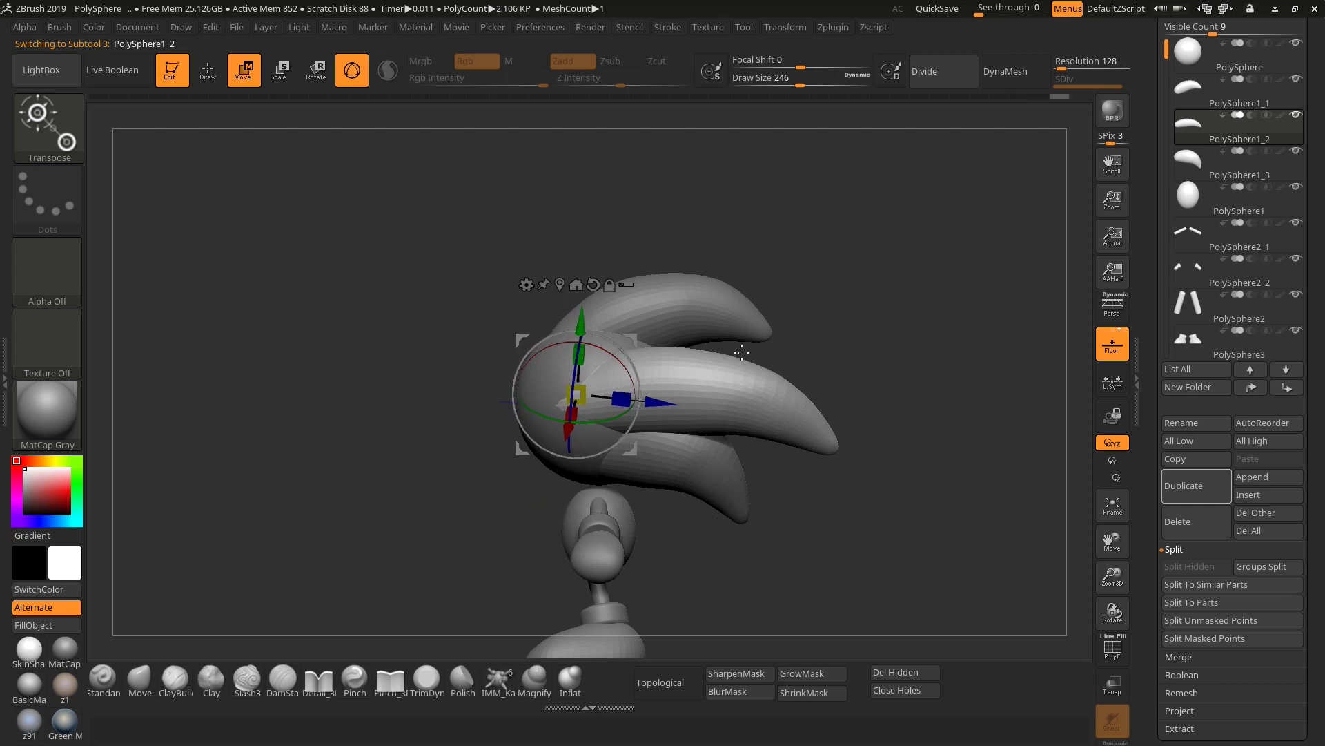
pyautogui.moveTo(699, 468)
pyautogui.mouseDown()
pyautogui.moveTo(814, 538)
pyautogui.moveTo(764, 542)
pyautogui.moveTo(837, 494)
pyautogui.moveTo(901, 496)
pyautogui.moveTo(966, 410)
pyautogui.mouseUp()
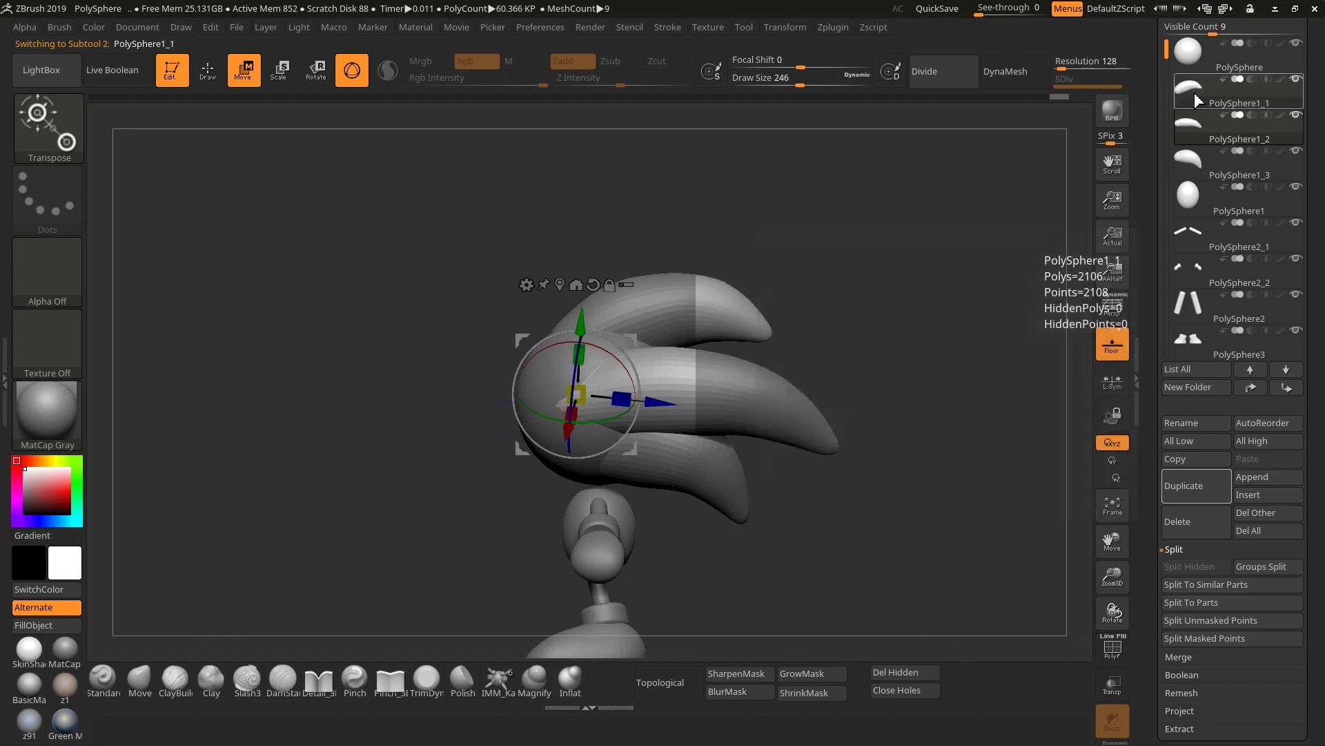
pyautogui.click(1188, 160)
pyautogui.moveTo(646, 412); pyautogui.dragTo(637, 411)
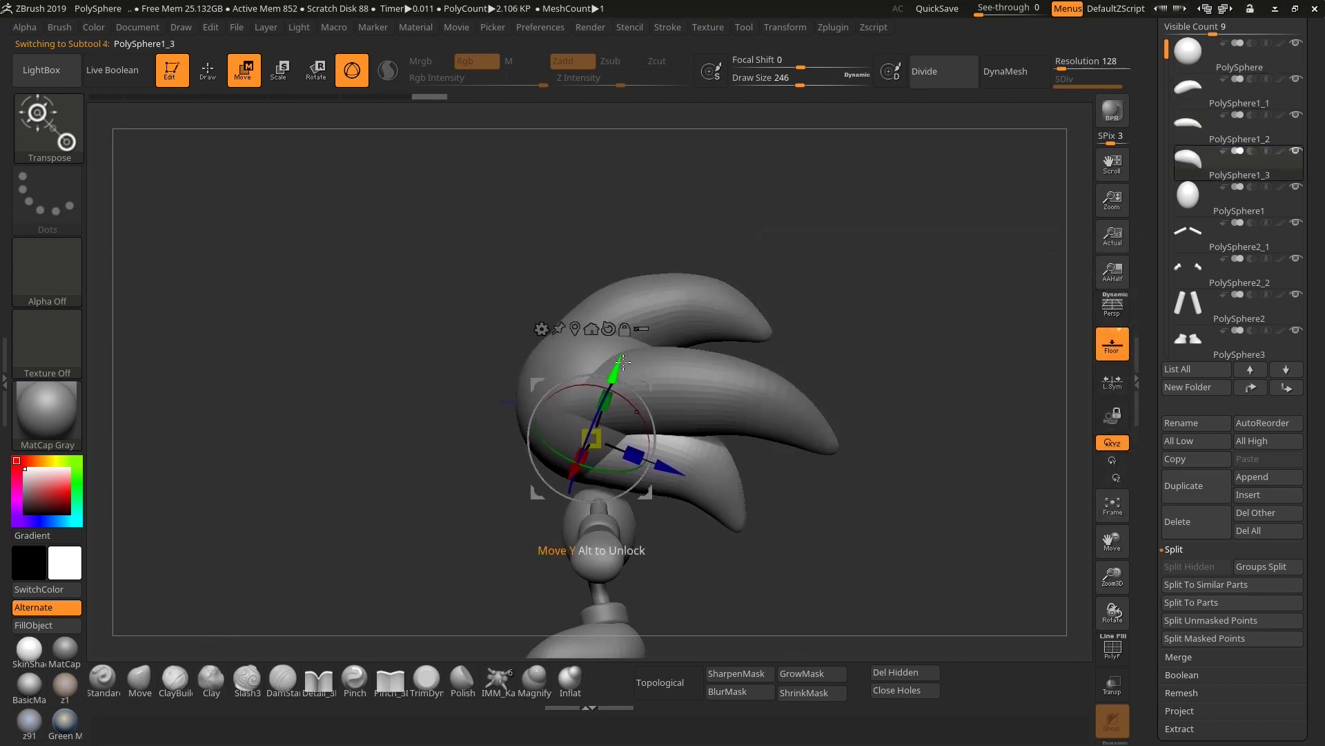
pyautogui.moveTo(893, 488)
pyautogui.mouseDown()
pyautogui.moveTo(680, 459)
pyautogui.moveTo(608, 477)
pyautogui.mouseUp()
pyautogui.moveTo(690, 449)
pyautogui.mouseDown()
pyautogui.moveTo(856, 412)
pyautogui.moveTo(862, 484)
pyautogui.moveTo(838, 498)
pyautogui.moveTo(907, 498)
pyautogui.moveTo(874, 476)
pyautogui.moveTo(887, 497)
pyautogui.moveTo(861, 538)
pyautogui.moveTo(884, 509)
pyautogui.moveTo(778, 515)
pyautogui.moveTo(780, 497)
pyautogui.moveTo(818, 525)
pyautogui.mouseUp()
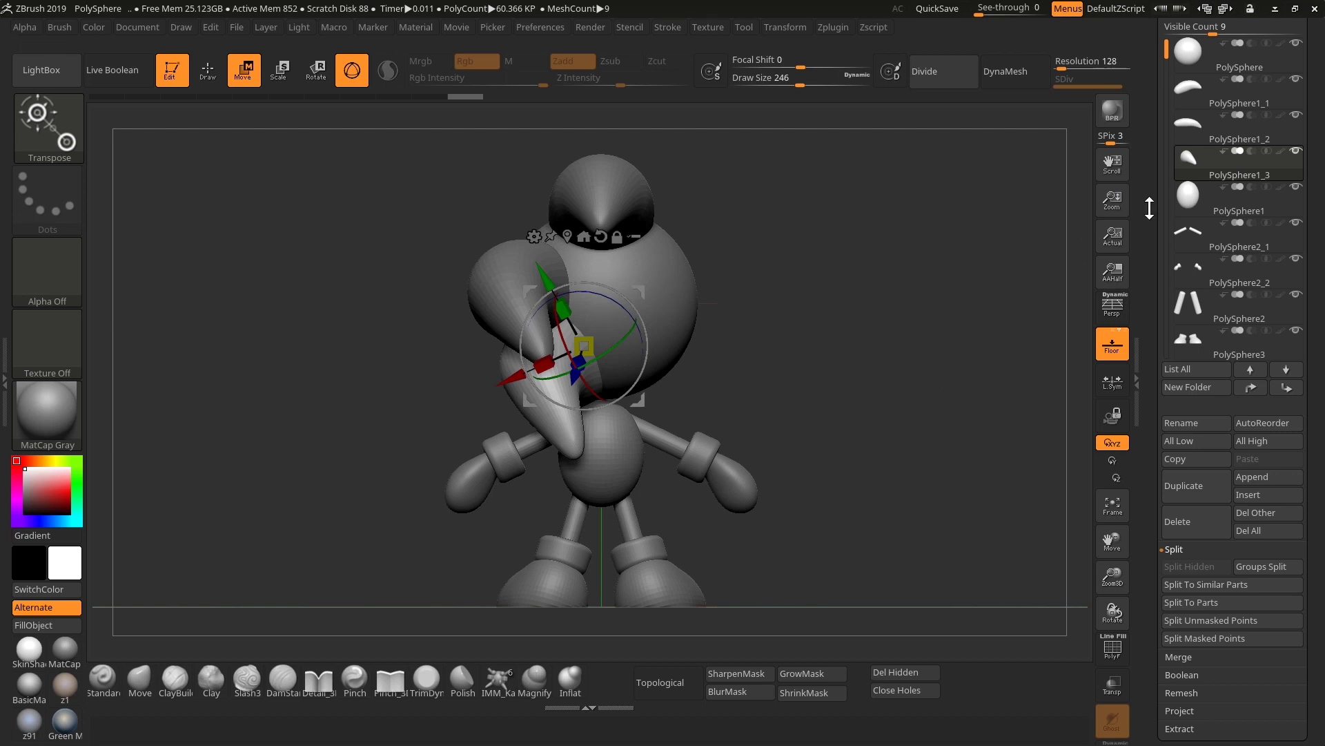
# Duplicate PolySphere1_1 and position the copied sphere lower on the face.
pyautogui.click(1188, 88)
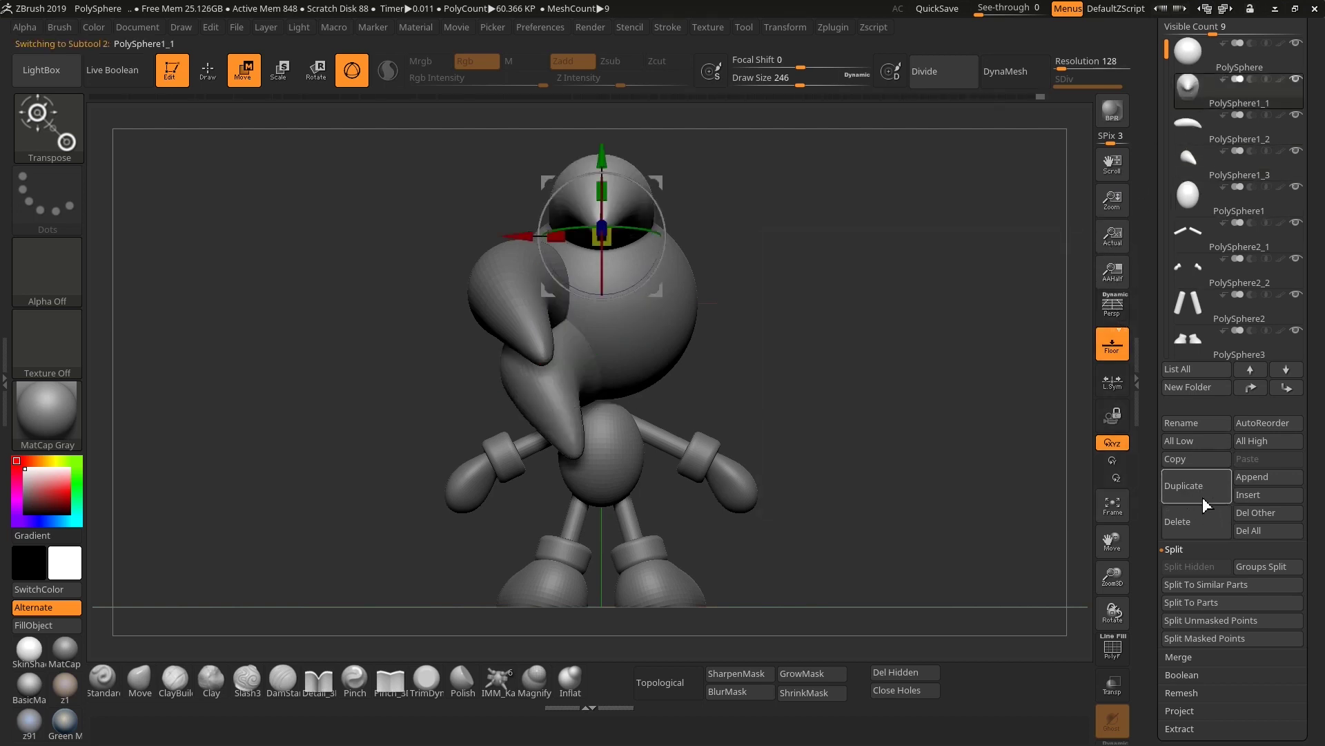
pyautogui.click(1168, 497)
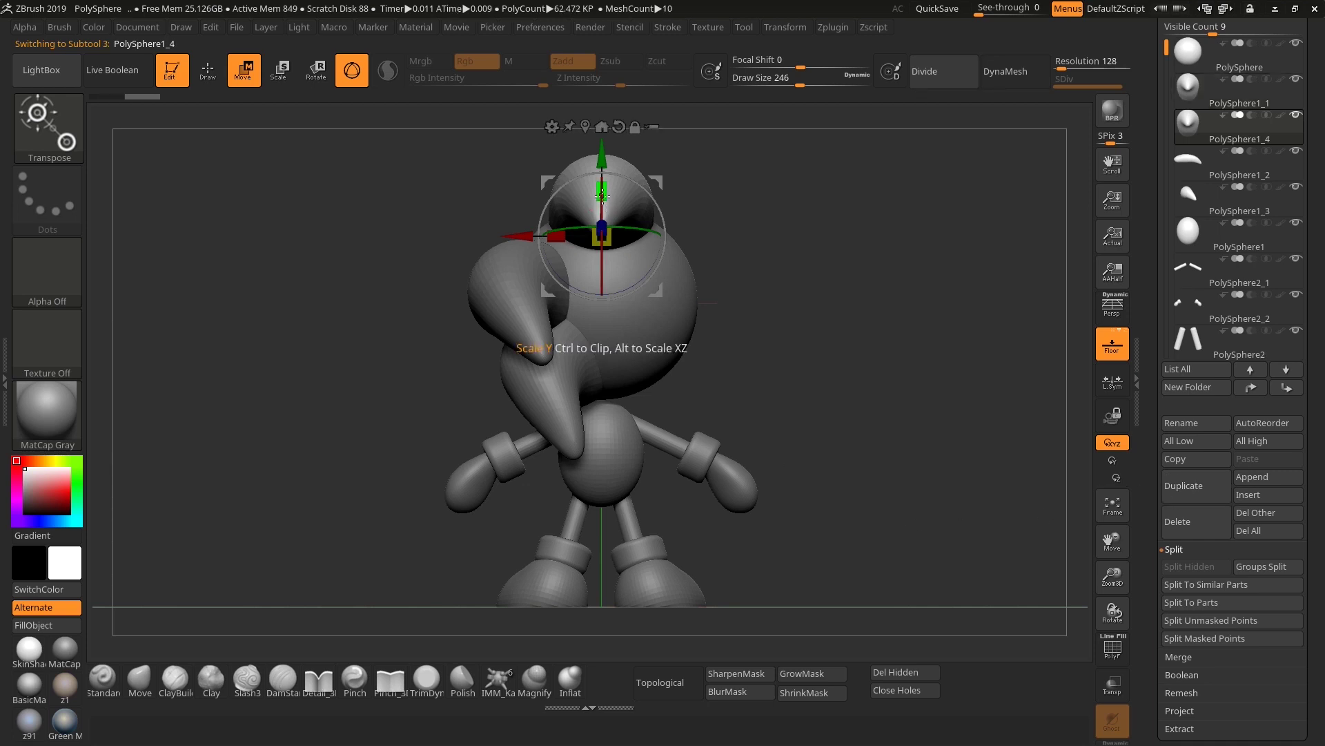
pyautogui.moveTo(602, 160); pyautogui.dragTo(613, 280)
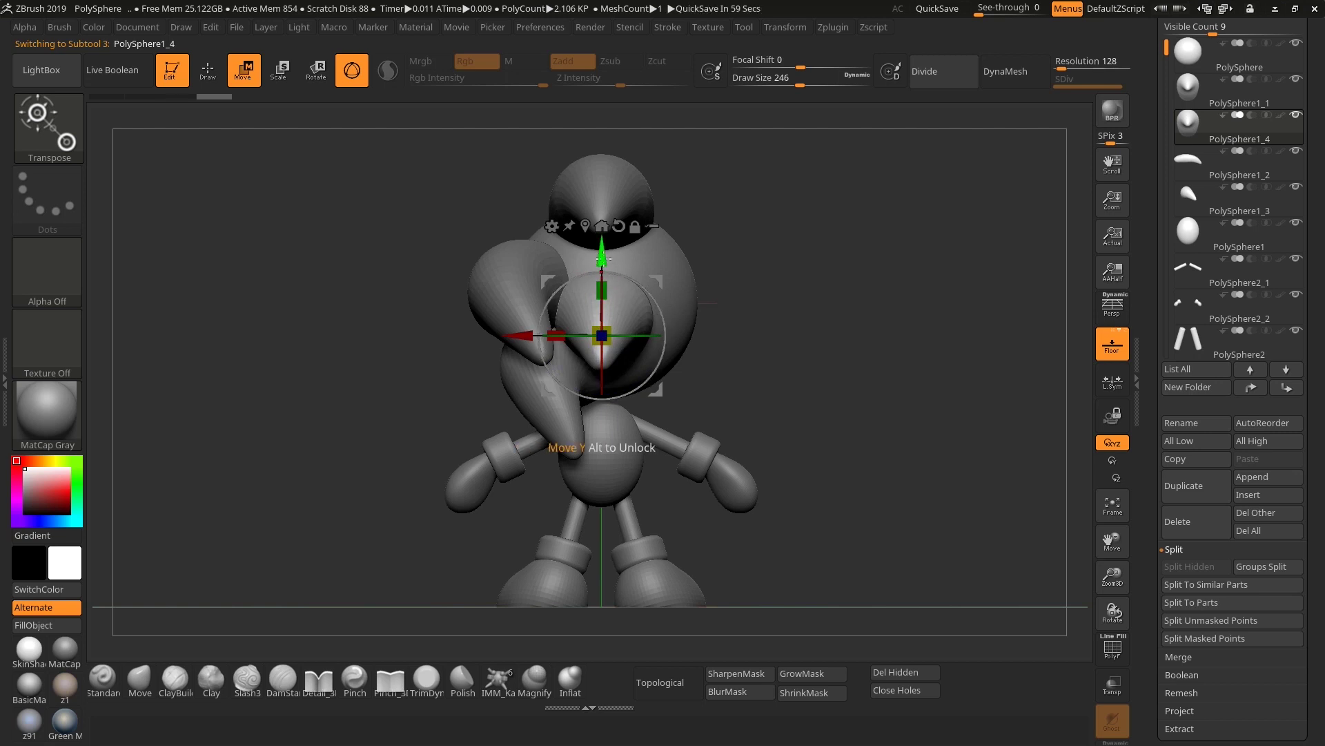
pyautogui.moveTo(602, 256); pyautogui.dragTo(606, 241)
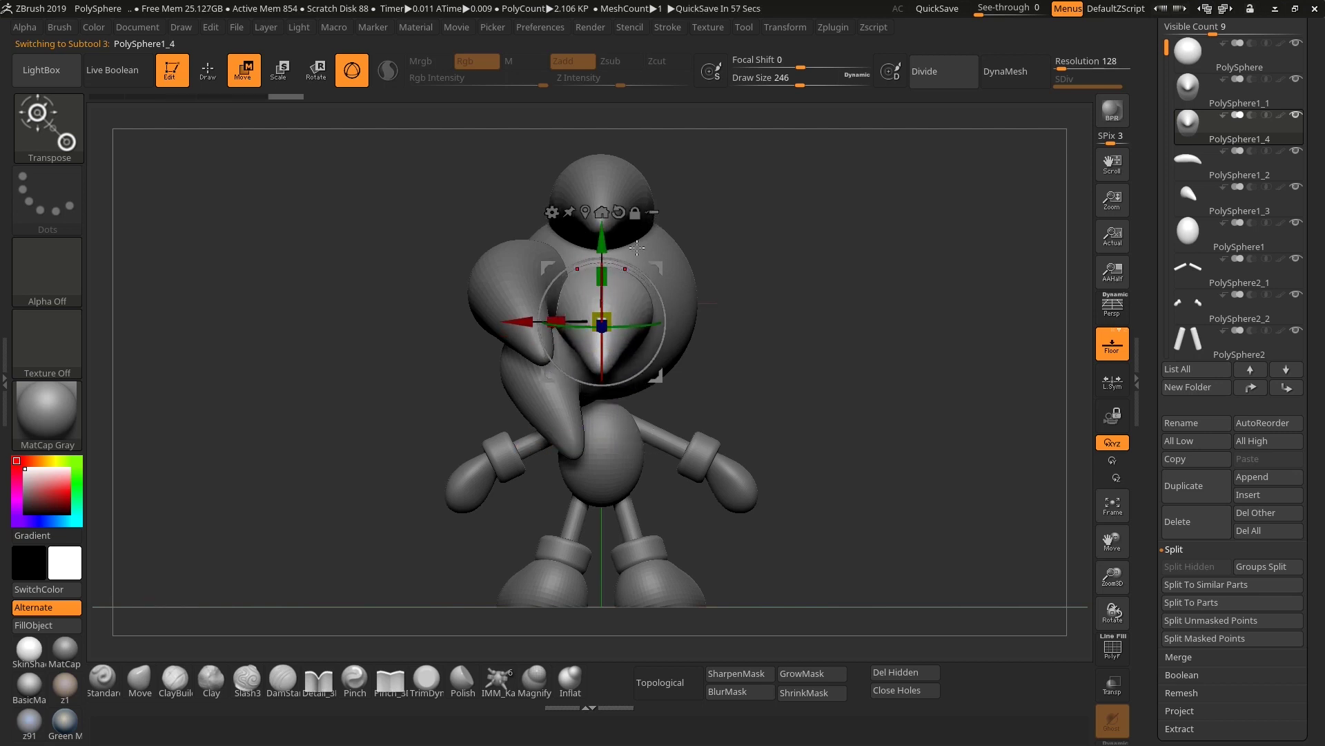
pyautogui.moveTo(776, 234)
pyautogui.mouseDown()
pyautogui.moveTo(803, 278)
pyautogui.moveTo(693, 299)
pyautogui.mouseUp()
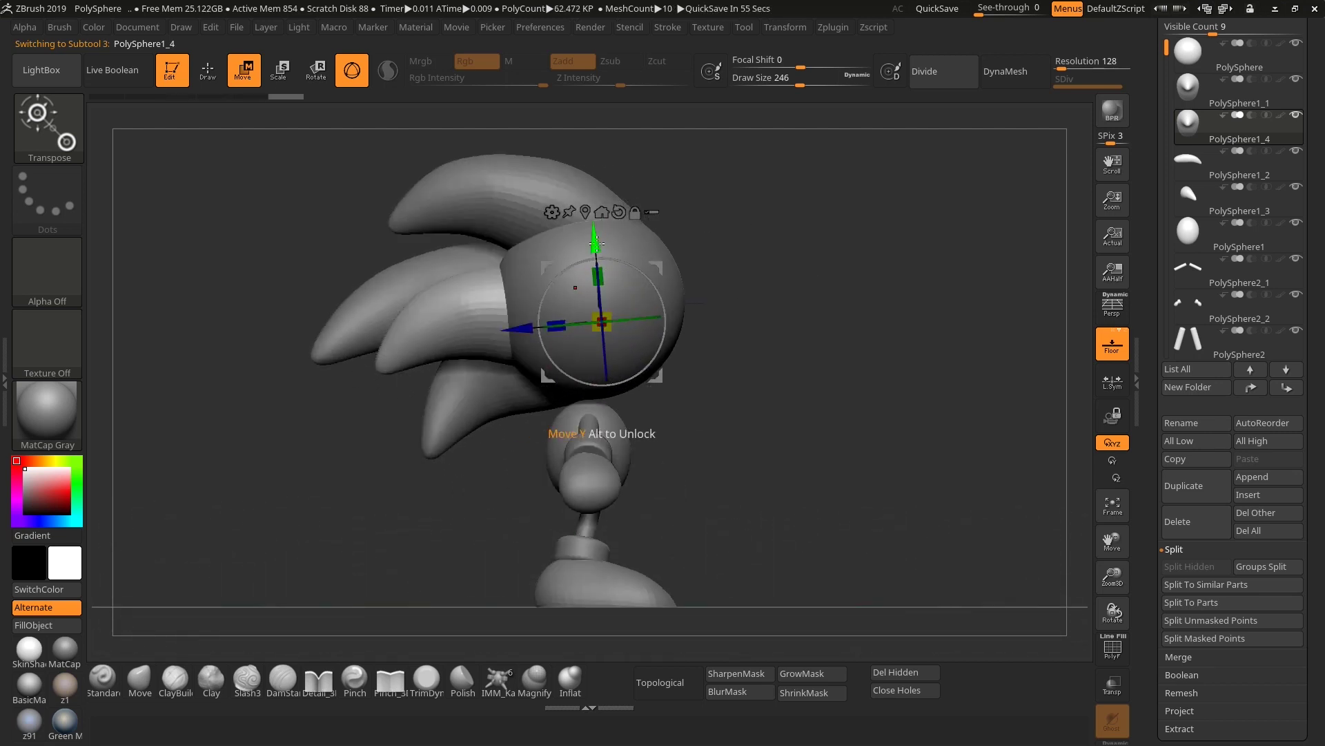
pyautogui.moveTo(593, 241); pyautogui.dragTo(593, 232)
pyautogui.moveTo(718, 314); pyautogui.dragTo(879, 314)
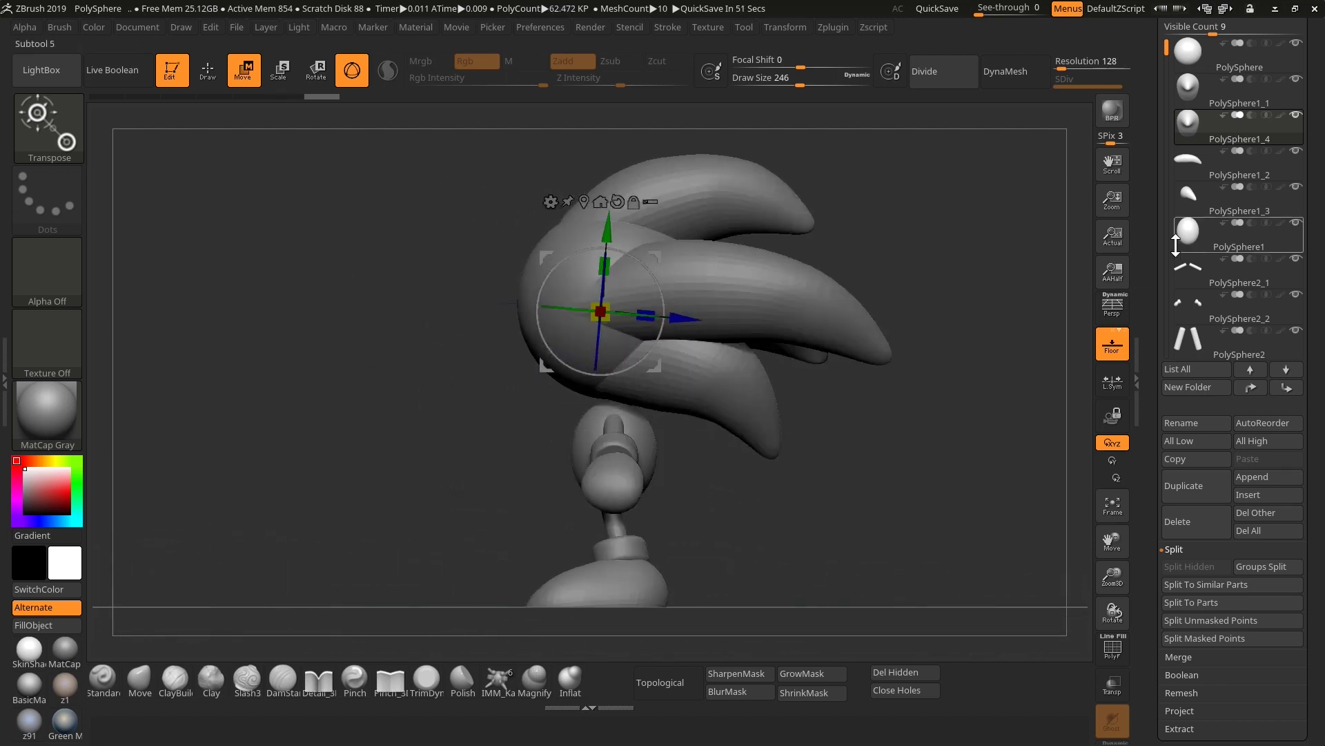
# Nudge the middle spike PolySphere1_2 slightly upward, then reselect PolySphere1_4.
pyautogui.click(1173, 131)
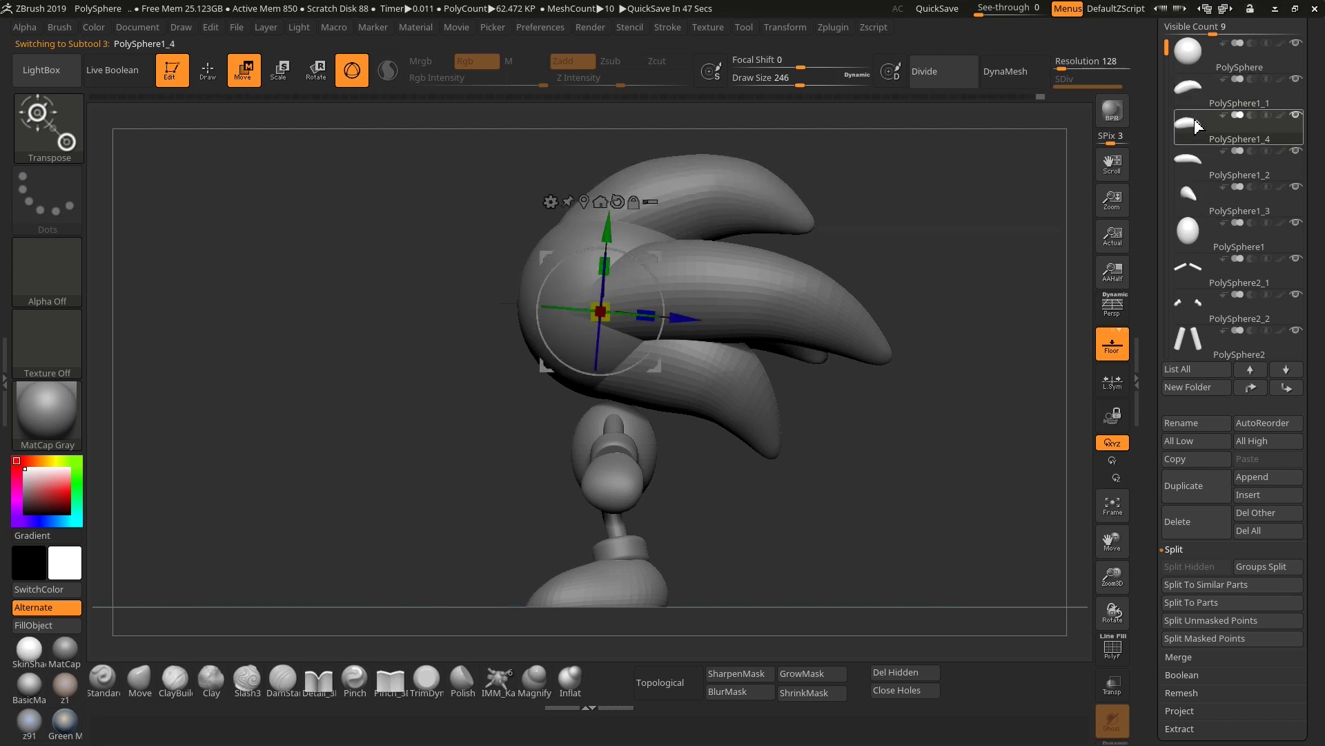
pyautogui.click(1236, 166)
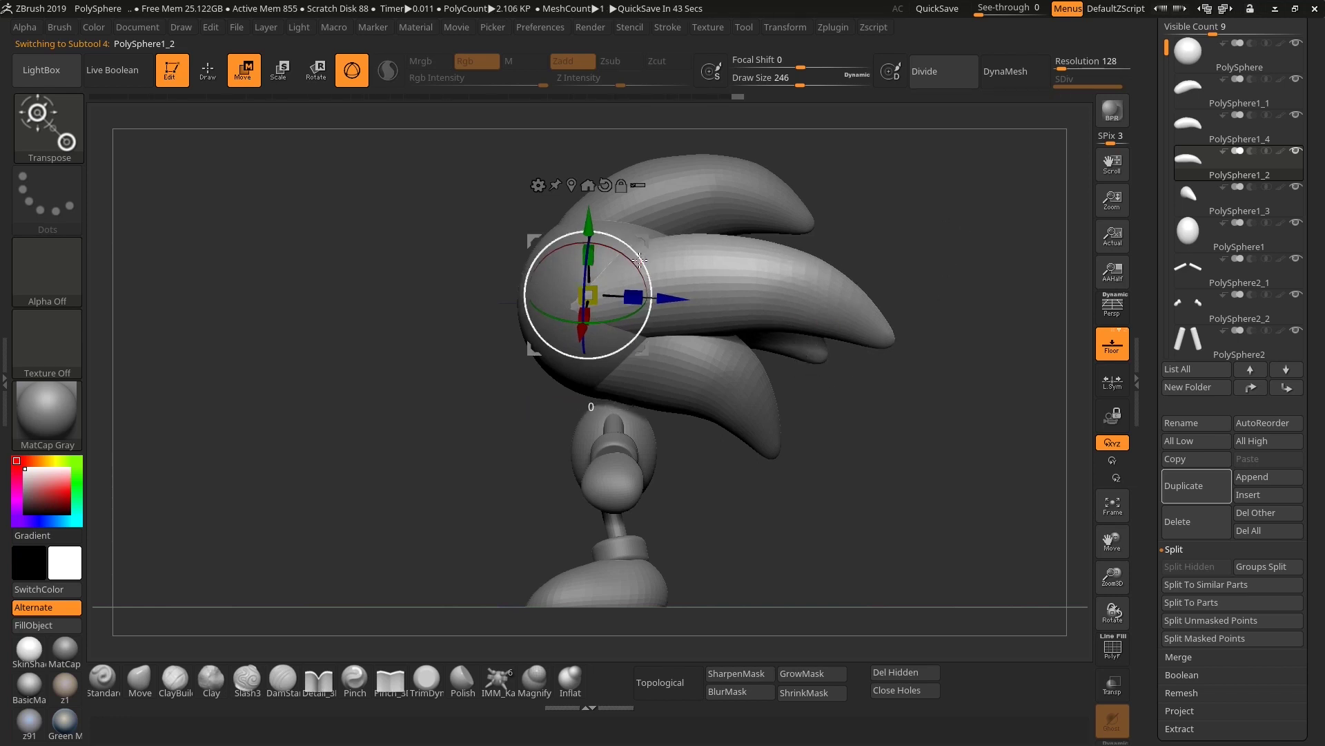
pyautogui.hotkey('ctrl', 'z')
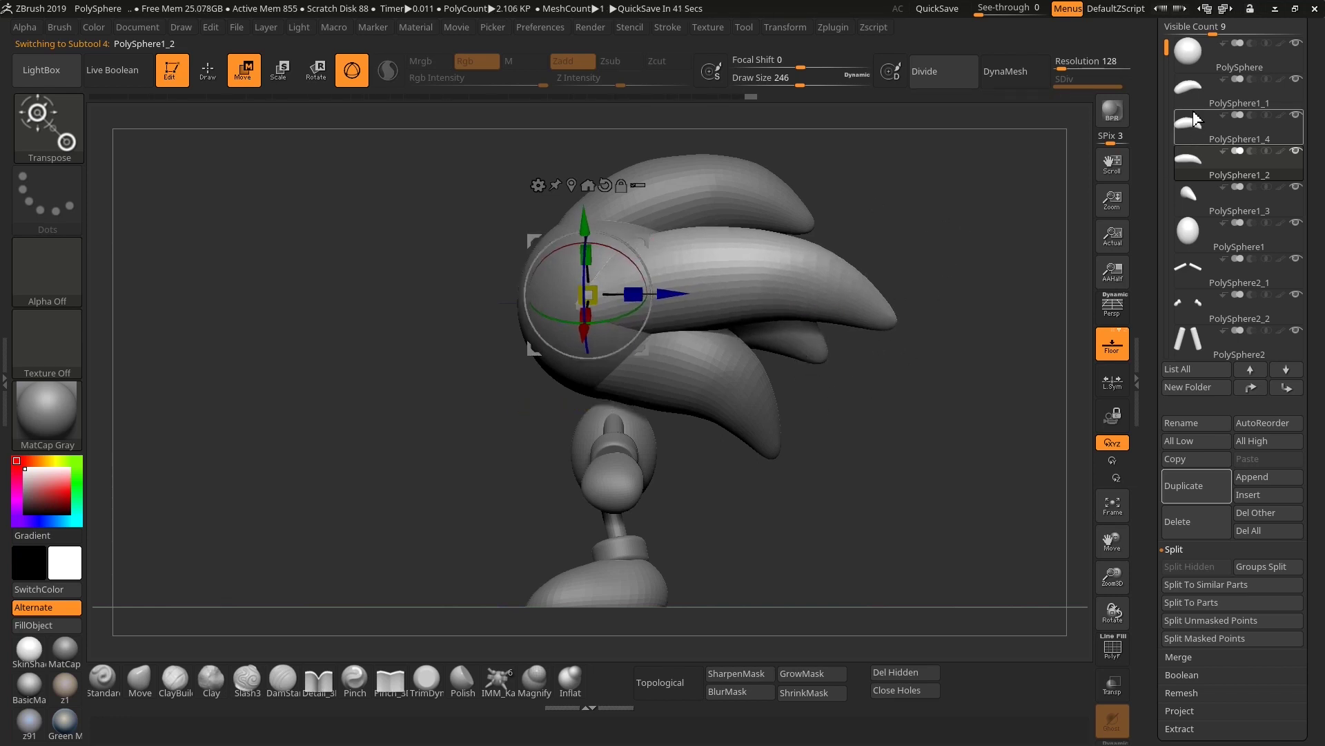
pyautogui.click(1196, 119)
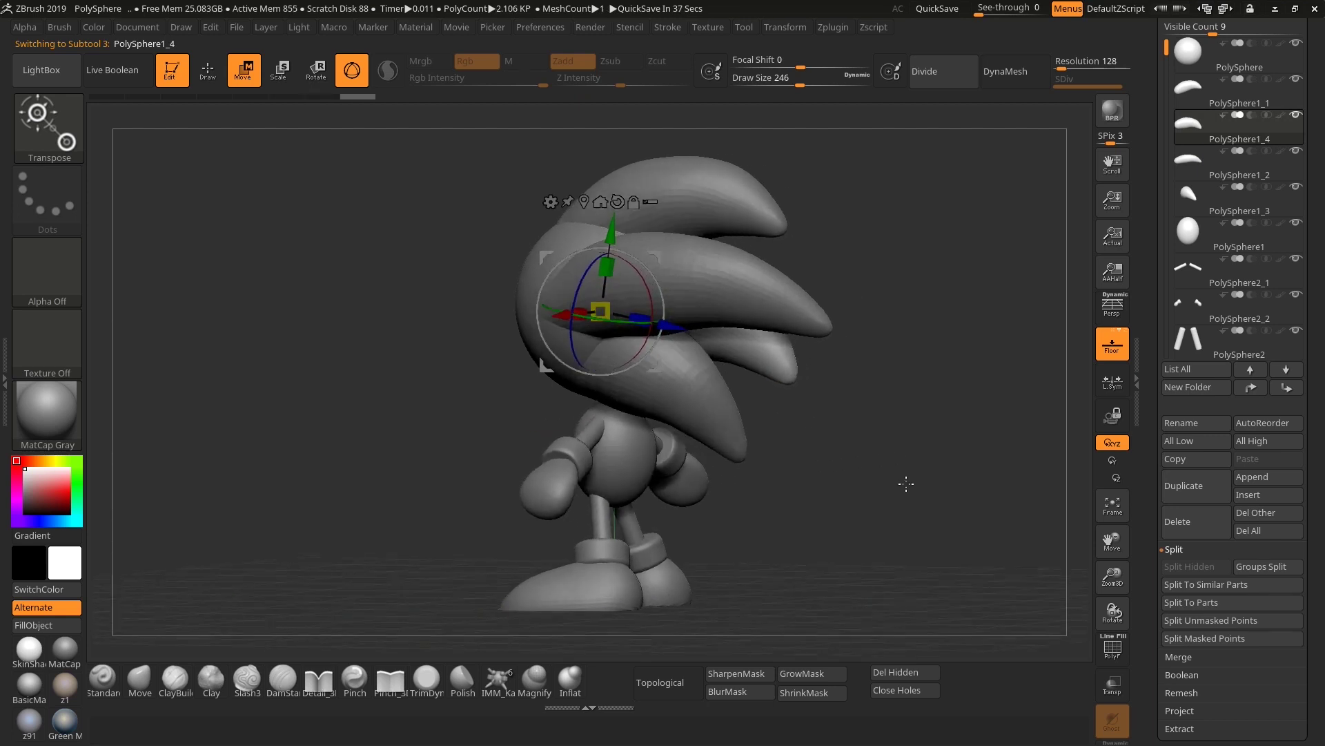
# Select the upper spike PolySphere1_1 in Draw mode with brush size 240.
pyautogui.click(1195, 107)
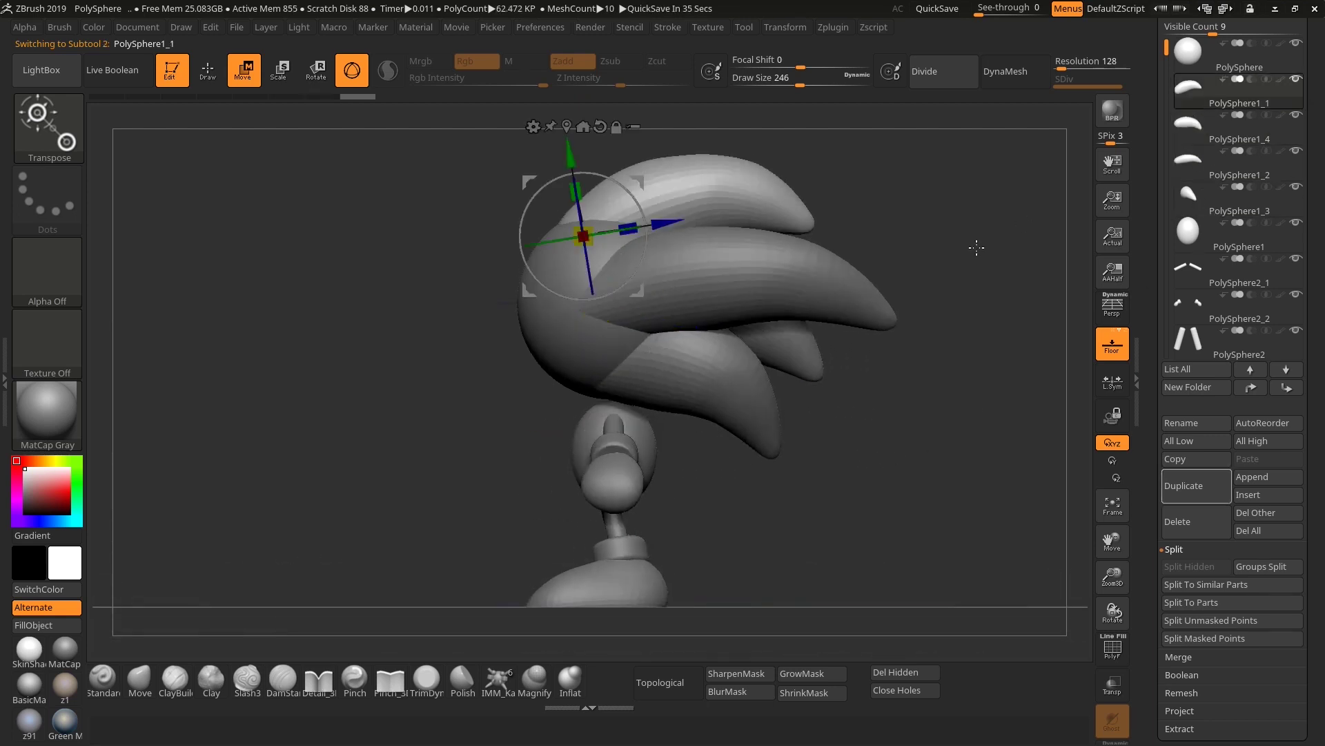
pyautogui.click(150, 699)
pyautogui.press('s')
pyautogui.click(931, 282)
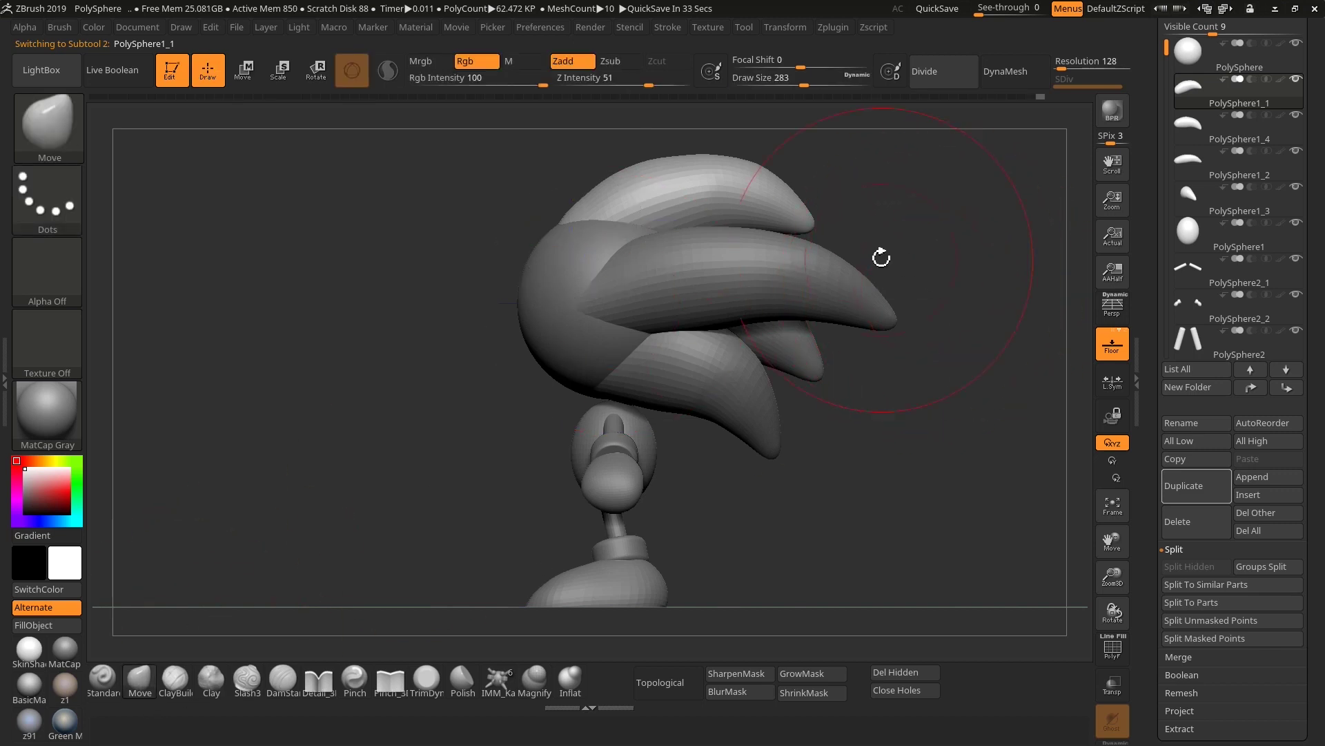
pyautogui.press('s')
pyautogui.click(819, 205)
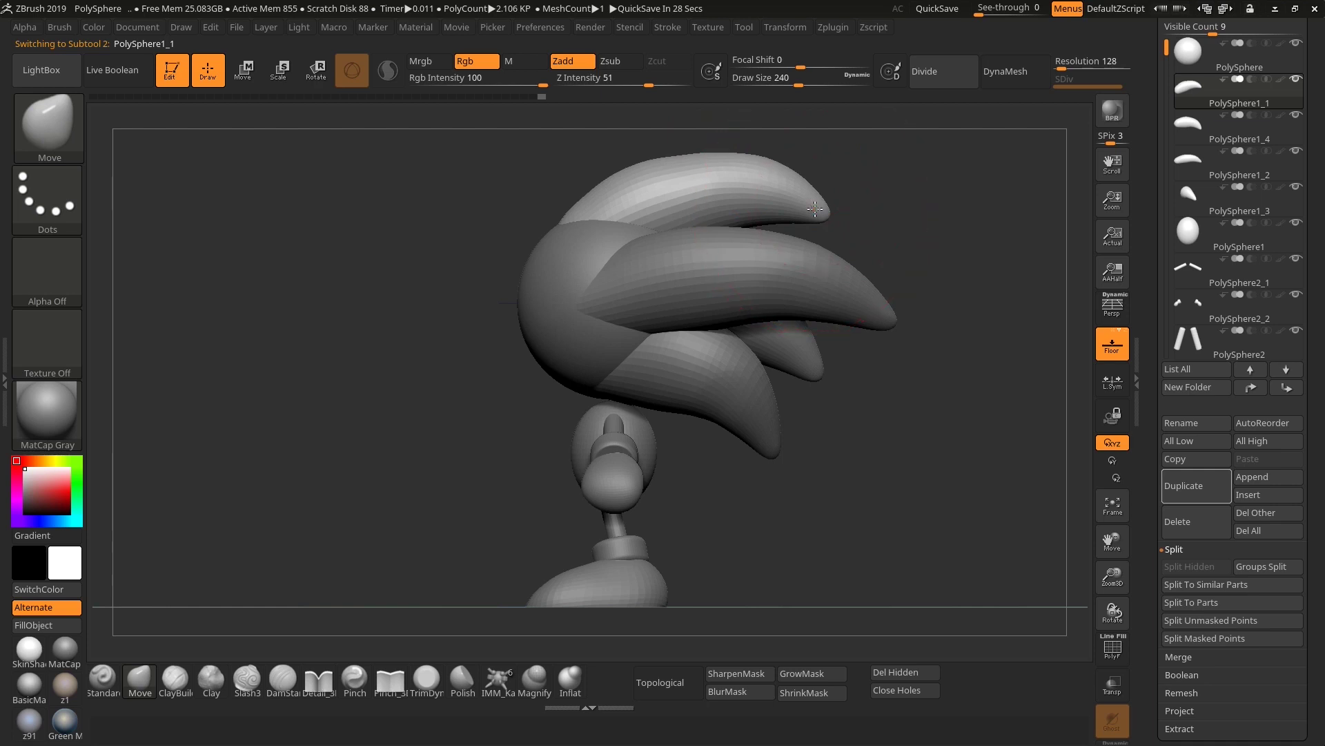
# Refine the curve of the top head spike with Move strokes and check it by orbiting.
pyautogui.moveTo(685, 179); pyautogui.dragTo(629, 176)
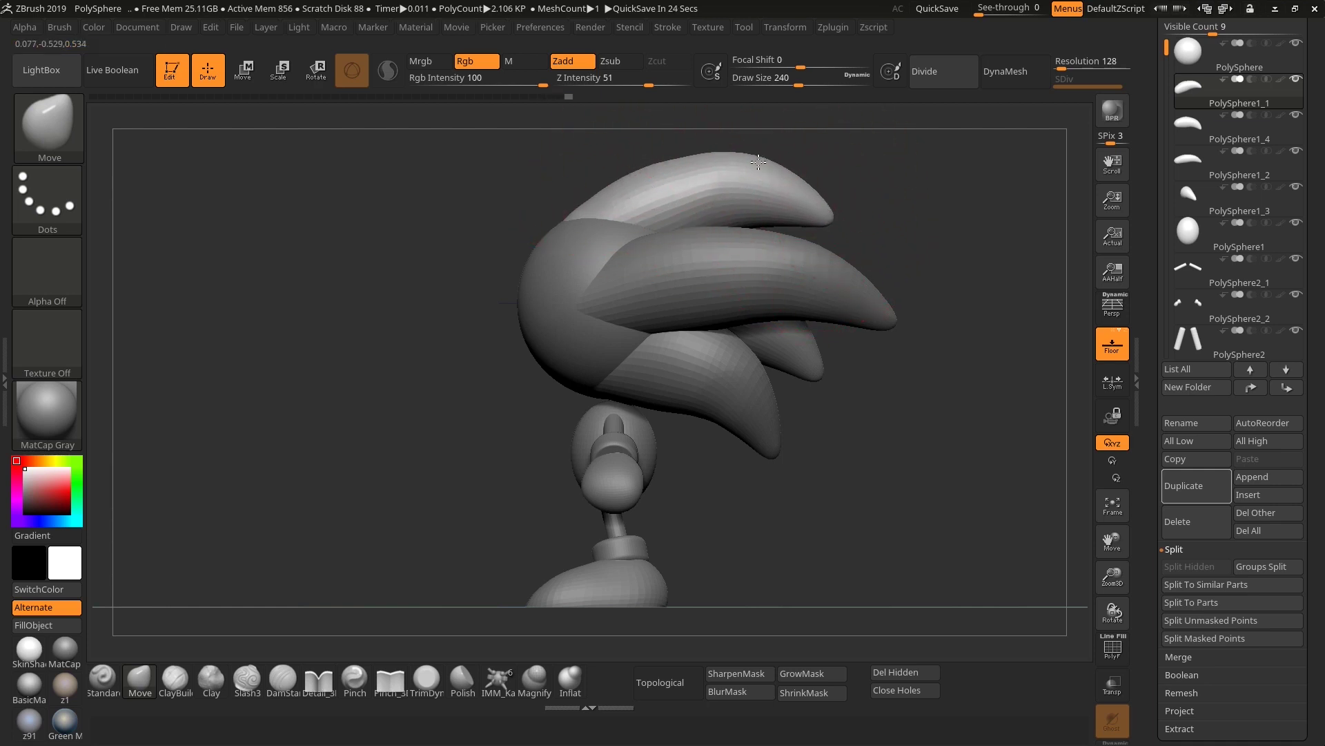
pyautogui.moveTo(829, 215); pyautogui.dragTo(825, 221)
pyautogui.moveTo(762, 166)
pyautogui.mouseDown()
pyautogui.moveTo(894, 437)
pyautogui.moveTo(959, 395)
pyautogui.moveTo(893, 408)
pyautogui.moveTo(911, 394)
pyautogui.mouseUp()
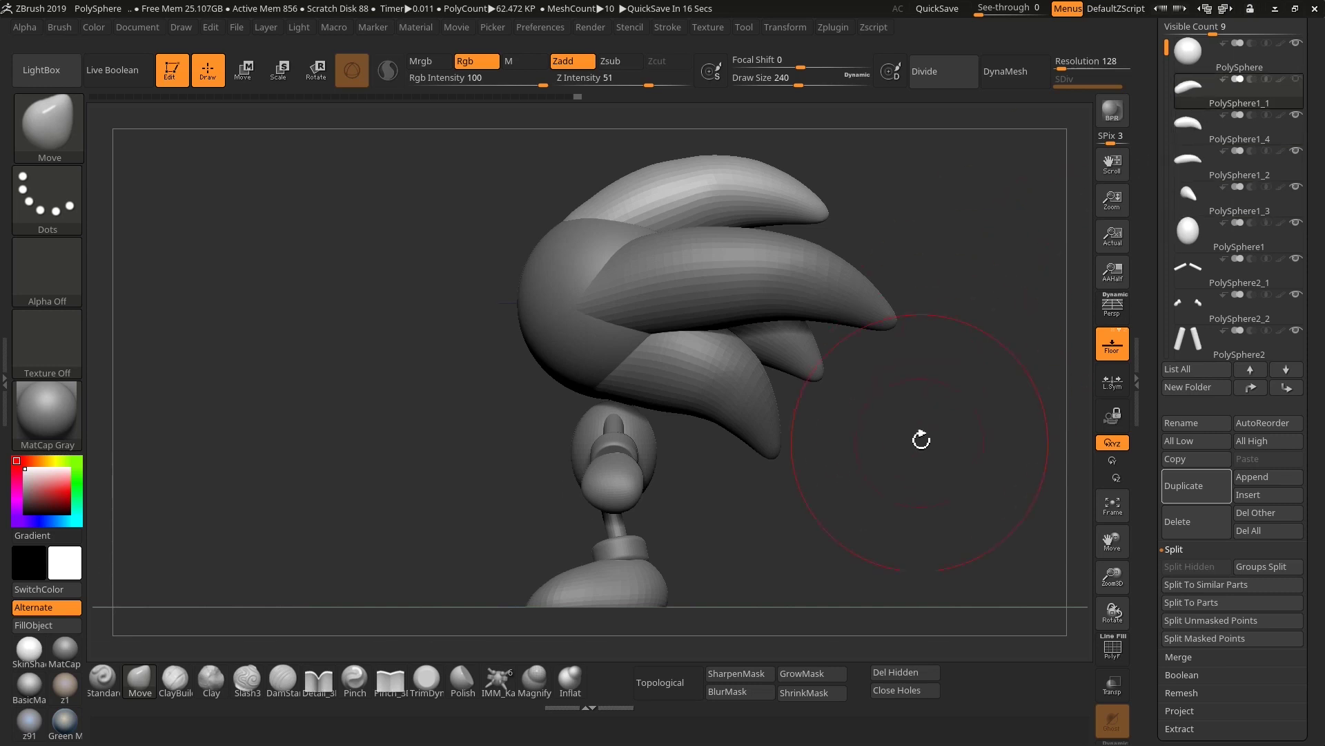
pyautogui.moveTo(921, 439)
pyautogui.mouseDown()
pyautogui.moveTo(887, 437)
pyautogui.moveTo(1070, 255)
pyautogui.mouseUp()
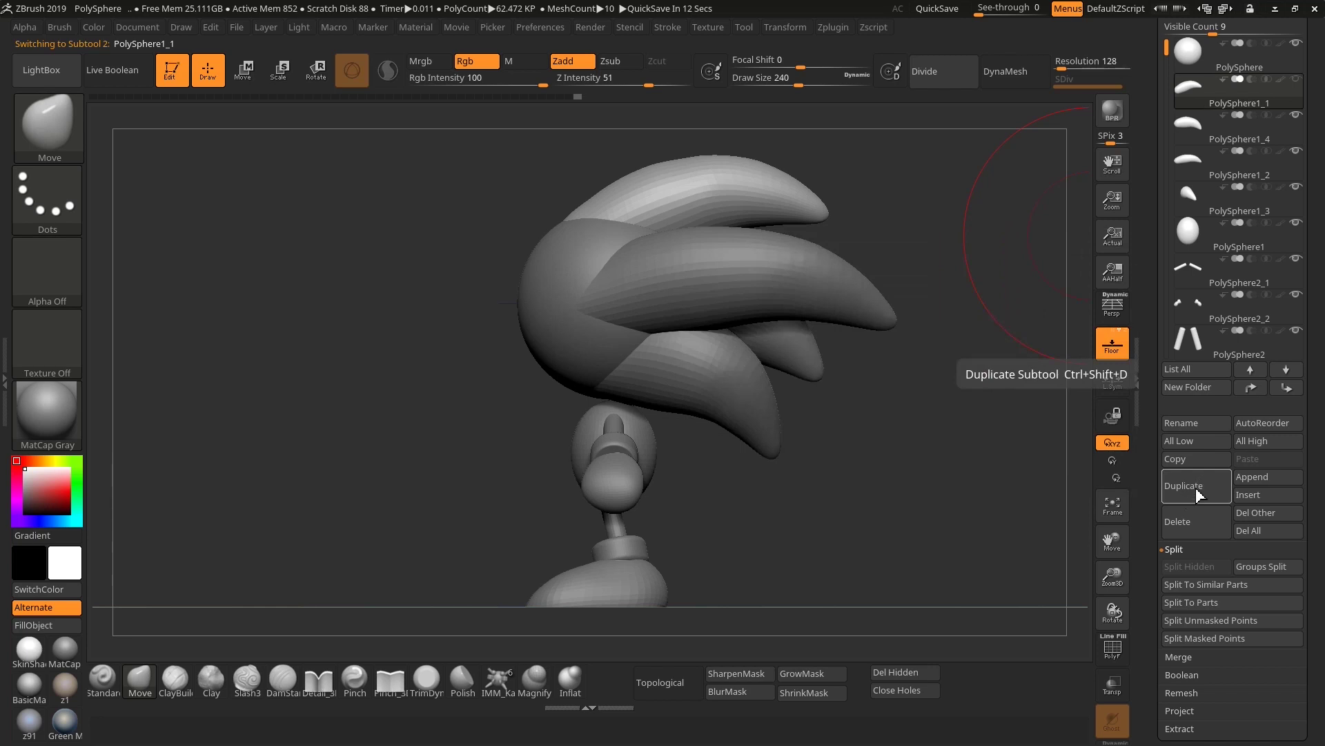
# Duplicate the upper spike as PolySphere1_5 and frame the model in a front view.
pyautogui.click(1194, 487)
pyautogui.click(243, 69)
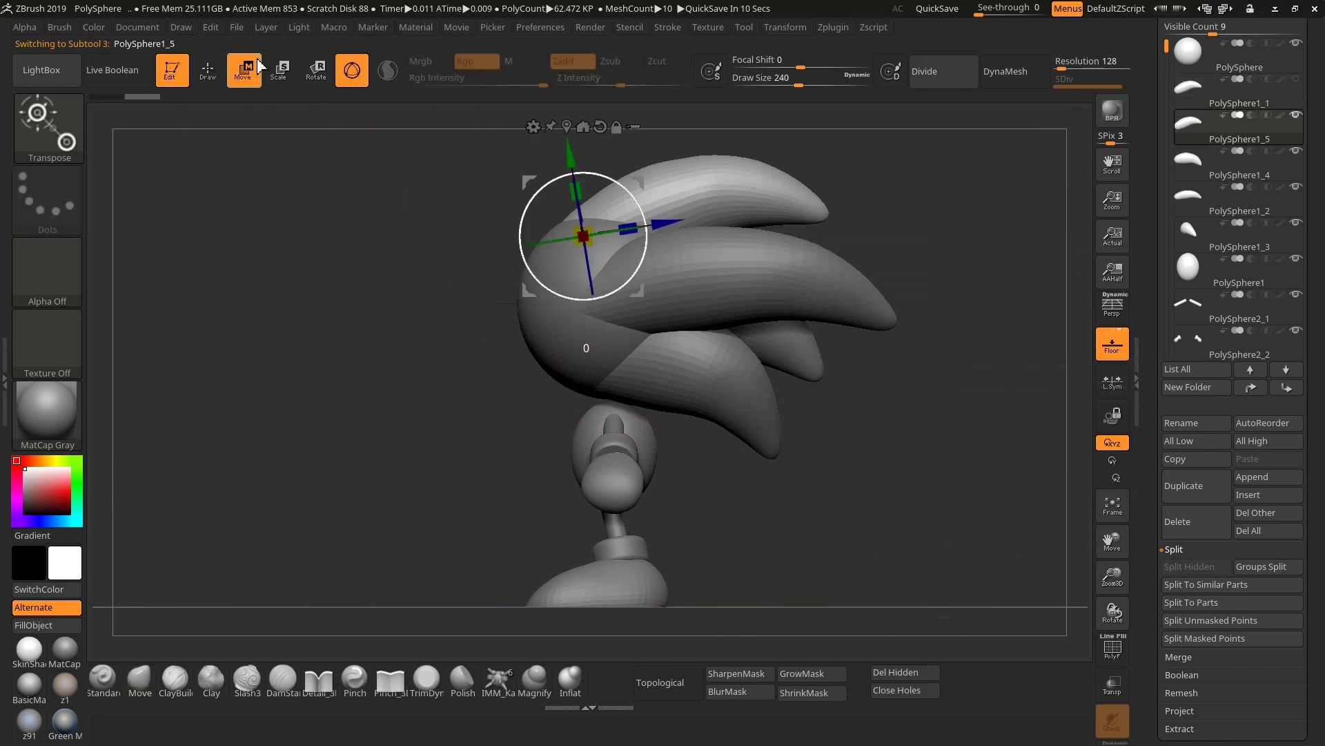
pyautogui.moveTo(577, 169); pyautogui.dragTo(607, 421)
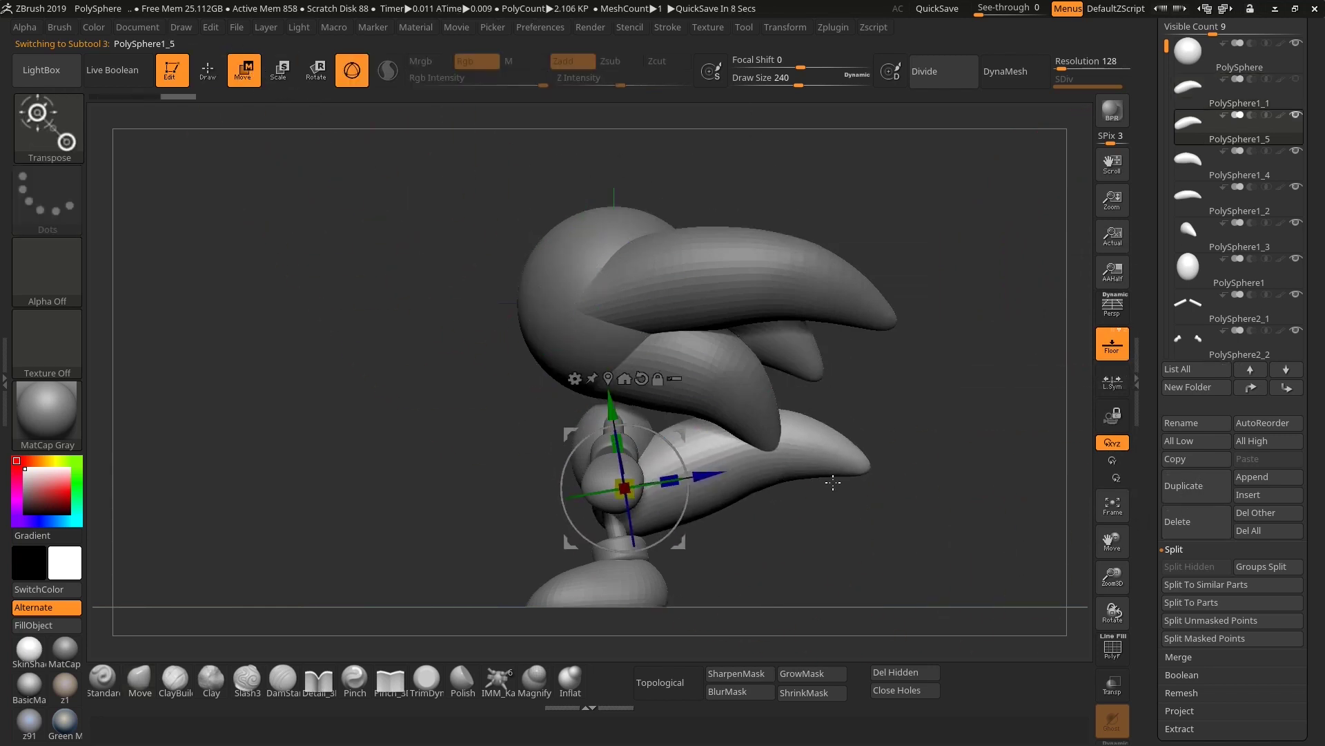
pyautogui.hotkey('ctrl', 'z')
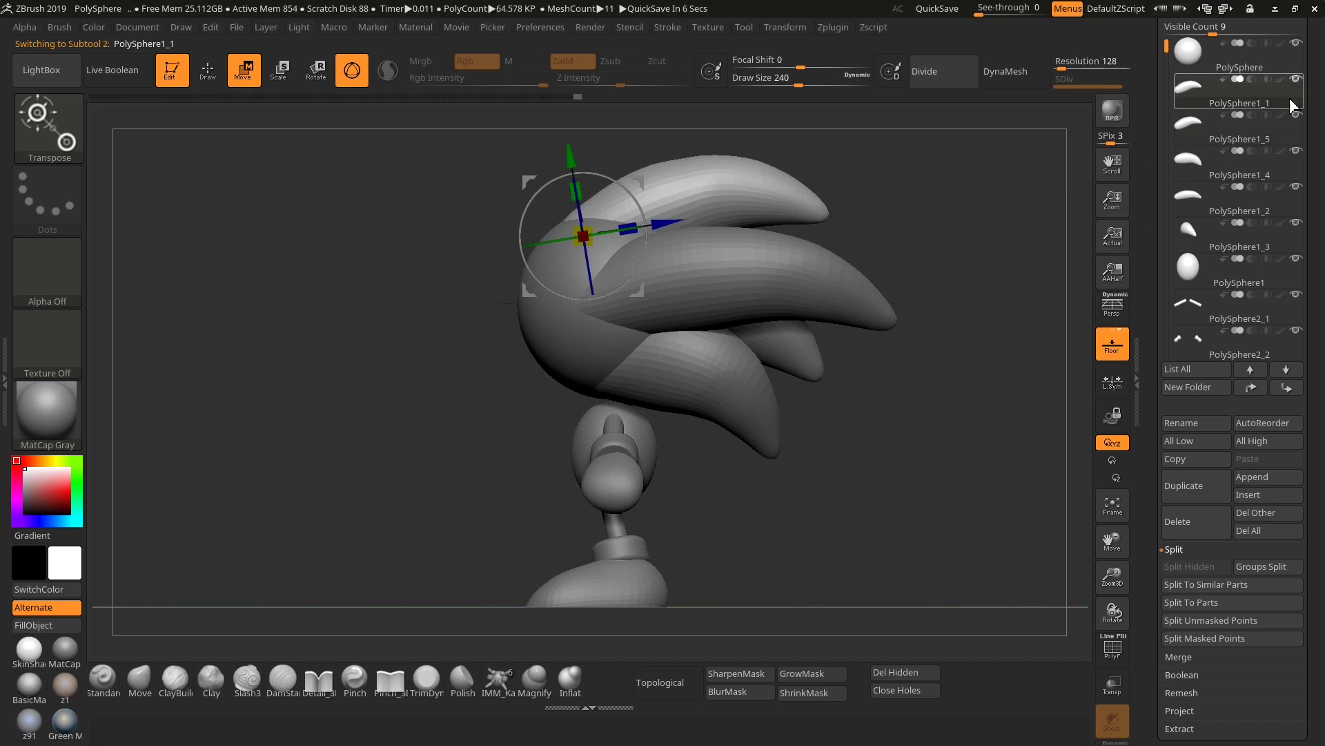
pyautogui.moveTo(616, 261)
pyautogui.mouseDown()
pyautogui.moveTo(792, 527)
pyautogui.moveTo(744, 509)
pyautogui.mouseUp()
pyautogui.press('f')
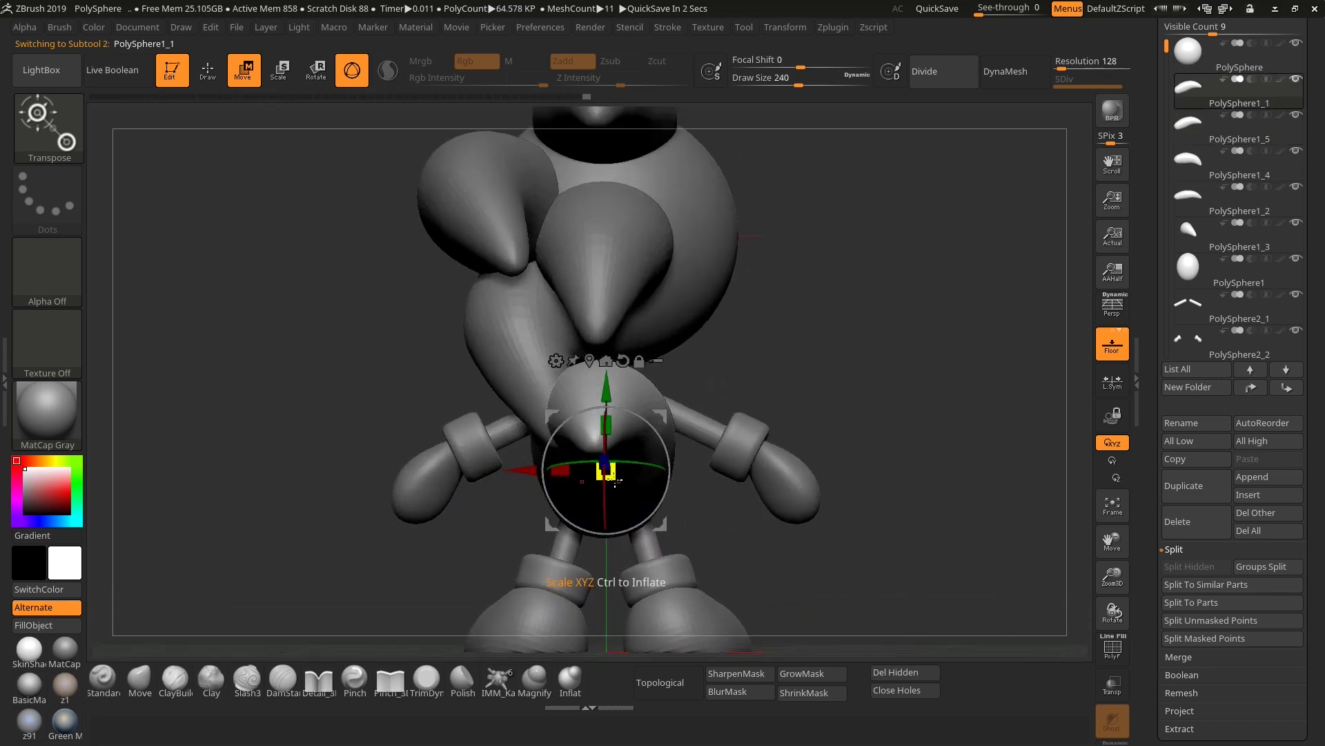
# Resize the copy and move it onto the upper body, shifting it left.
pyautogui.moveTo(600, 479)
pyautogui.mouseDown()
pyautogui.moveTo(795, 348)
pyautogui.moveTo(695, 442)
pyautogui.mouseUp()
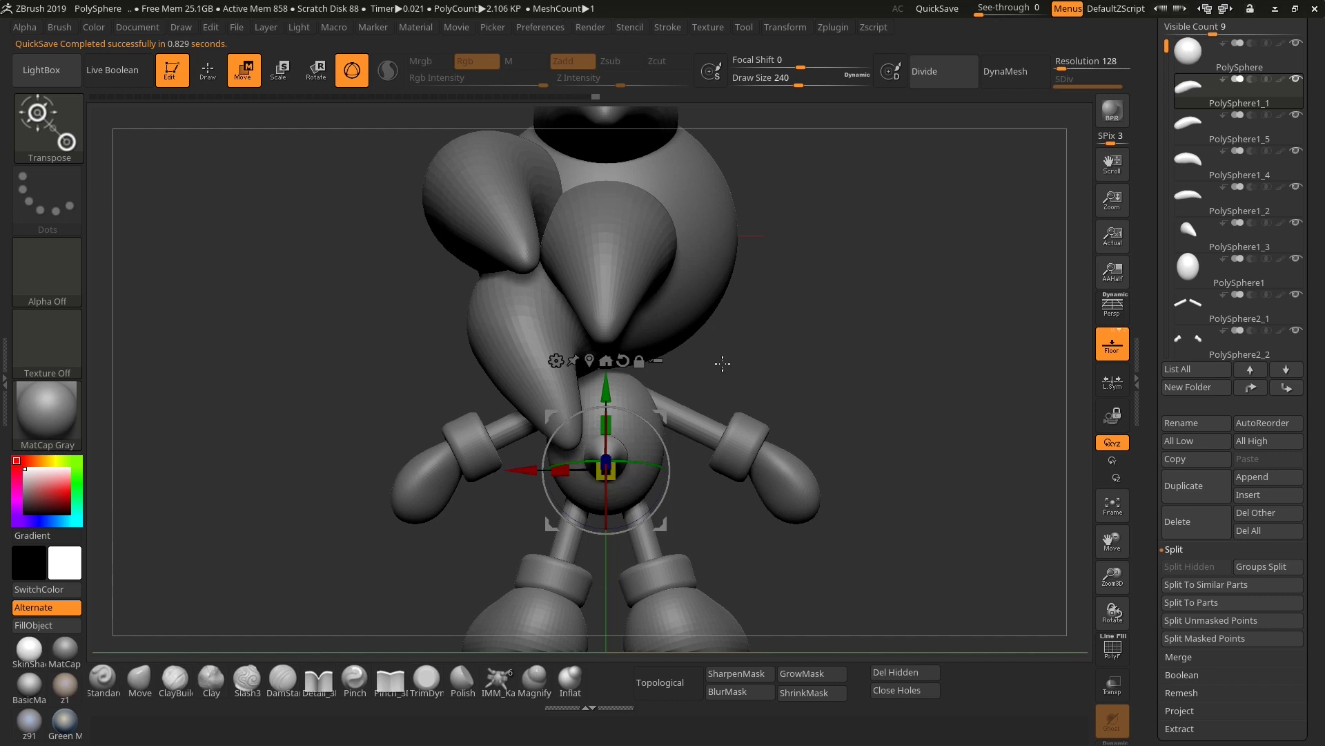
pyautogui.moveTo(719, 364)
pyautogui.mouseDown()
pyautogui.moveTo(871, 350)
pyautogui.moveTo(749, 479)
pyautogui.moveTo(667, 448)
pyautogui.moveTo(685, 334)
pyautogui.mouseUp()
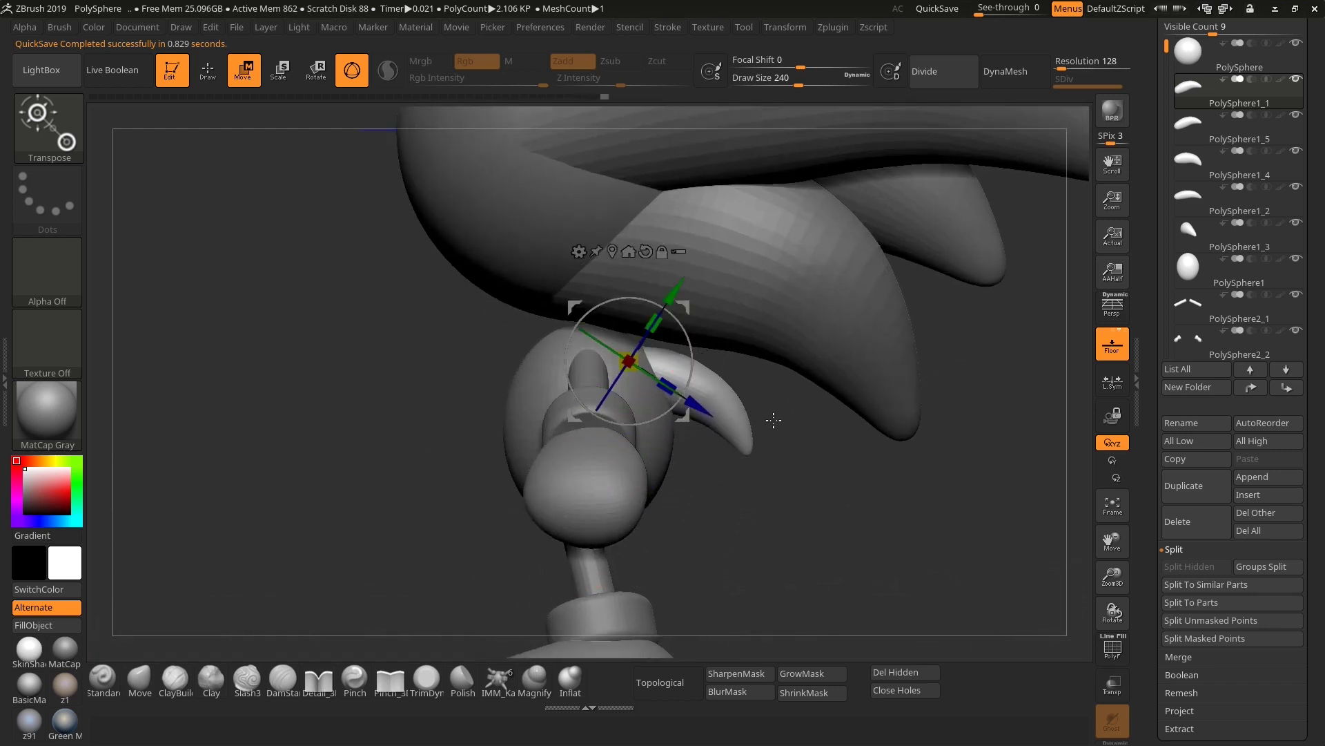
pyautogui.moveTo(769, 419); pyautogui.dragTo(718, 408)
pyautogui.moveTo(634, 395); pyautogui.dragTo(685, 376)
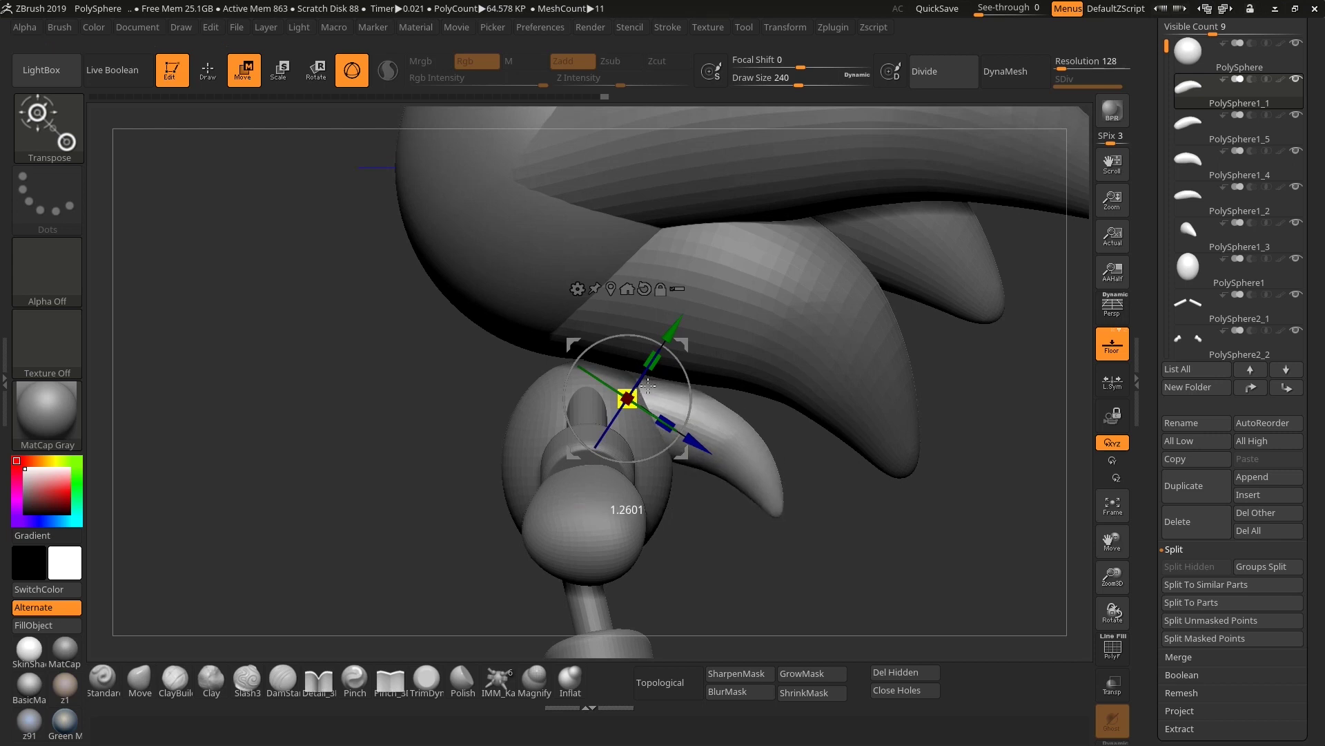
pyautogui.moveTo(813, 562); pyautogui.dragTo(843, 339)
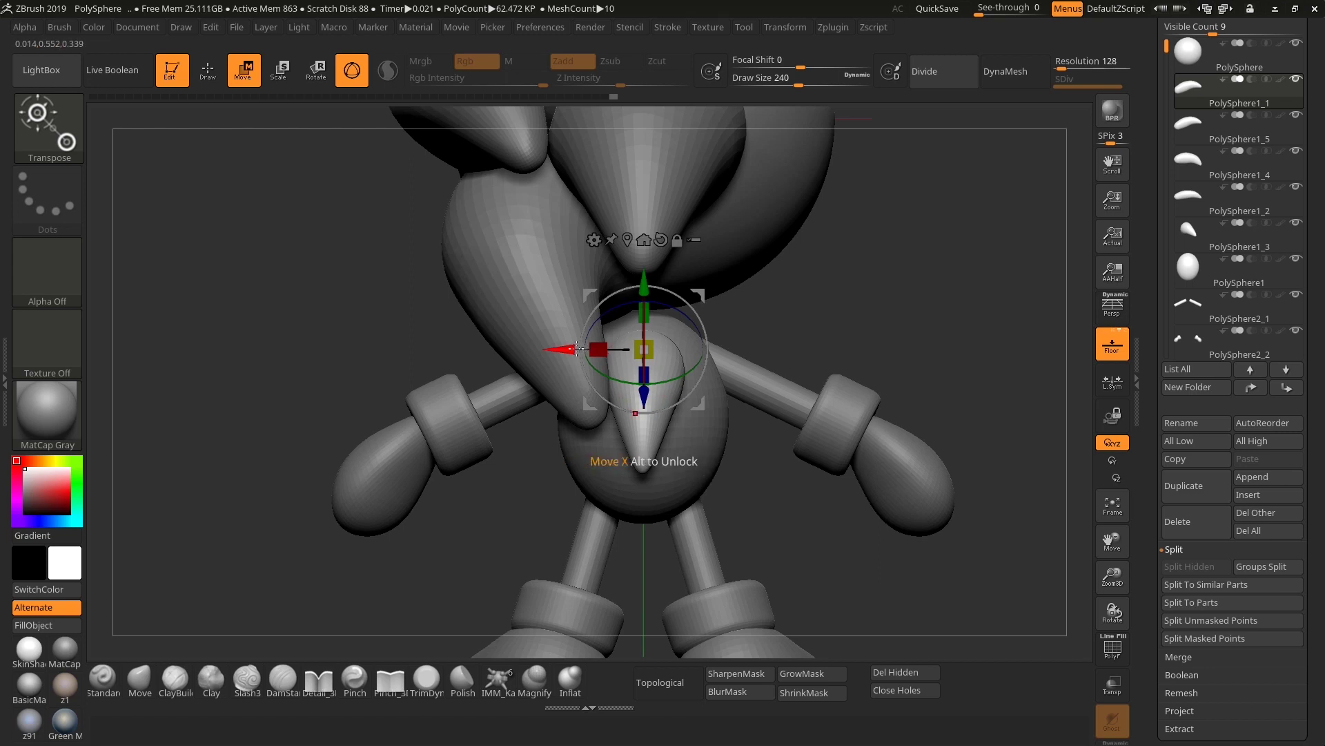
pyautogui.moveTo(577, 349); pyautogui.dragTo(538, 348)
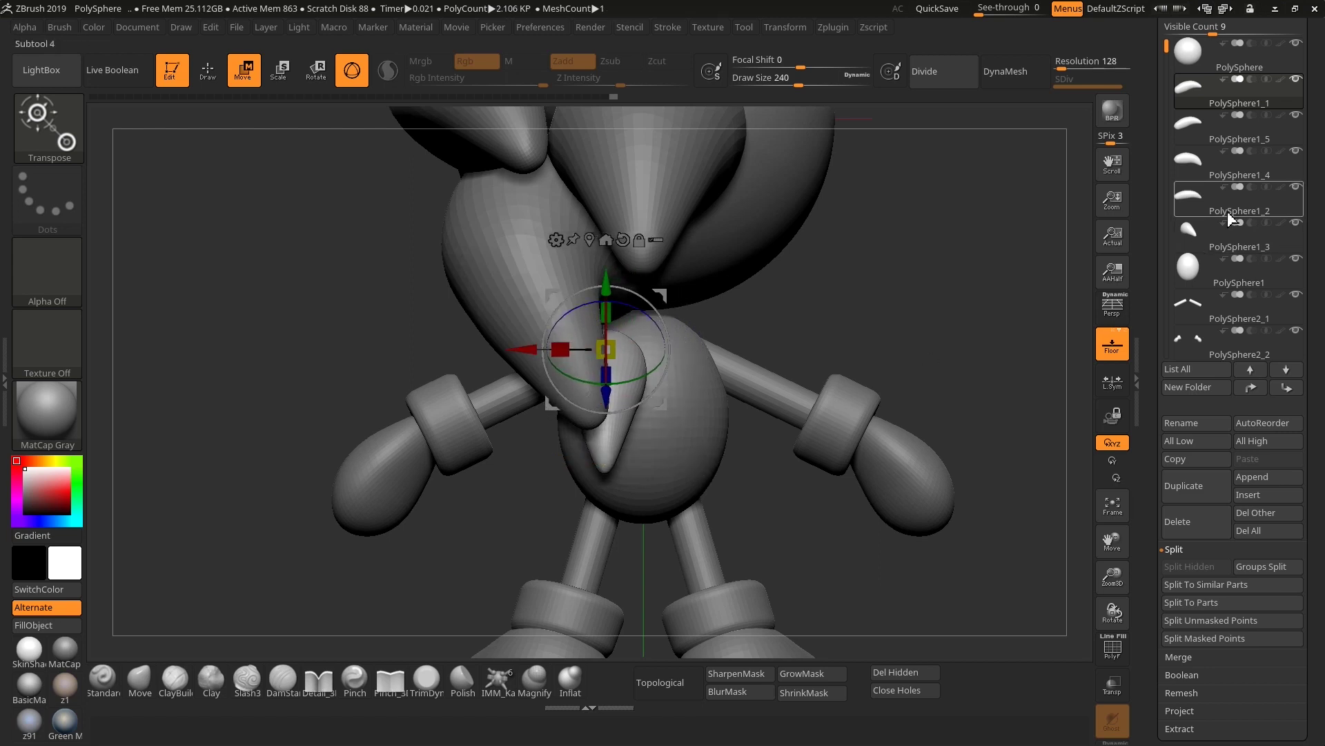
# Hide the PolySphere1_1 and PolySphere1_2 head spikes.
pyautogui.moveTo(1301, 200); pyautogui.dragTo(1301, 112)
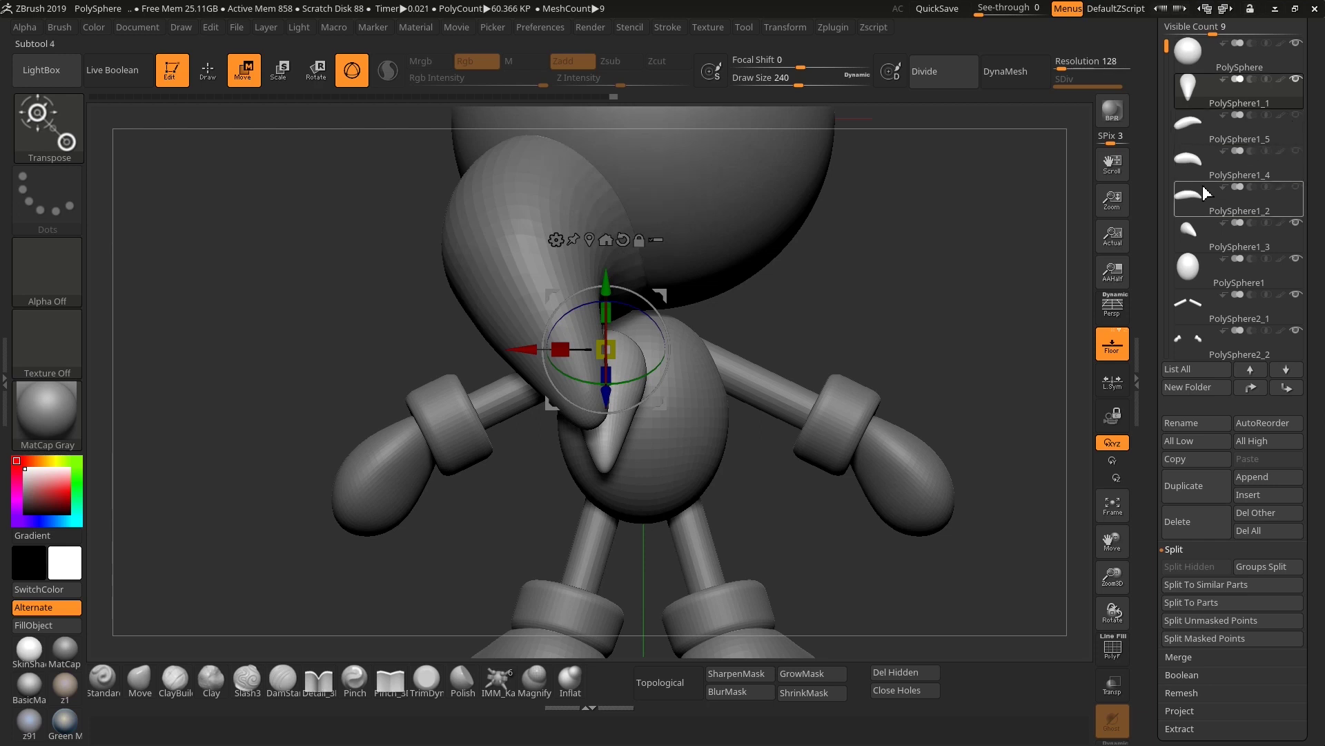
pyautogui.click(1296, 79)
pyautogui.moveTo(941, 296); pyautogui.dragTo(962, 290)
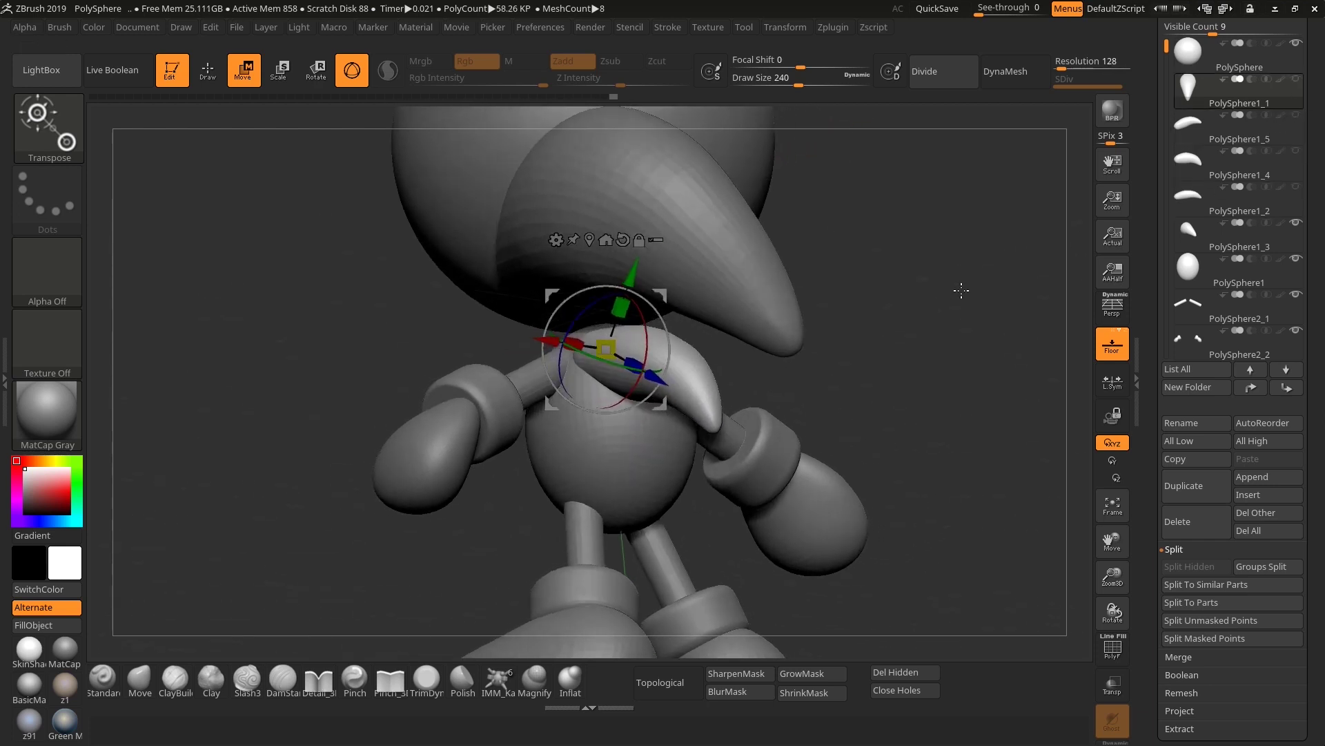
pyautogui.click(1296, 222)
pyautogui.moveTo(932, 310); pyautogui.dragTo(656, 322)
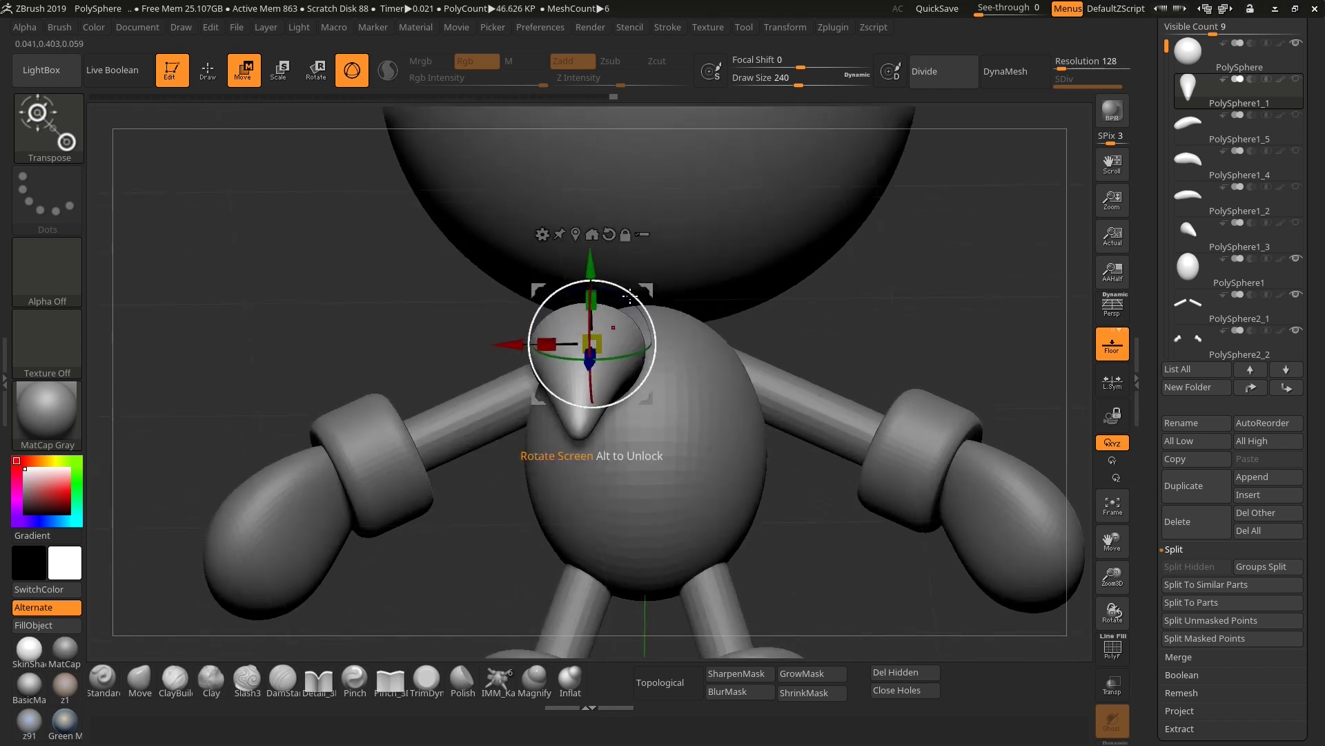
# Rotate the new quill to lie against the front of the body, tip pointing down.
pyautogui.moveTo(607, 284); pyautogui.dragTo(613, 291)
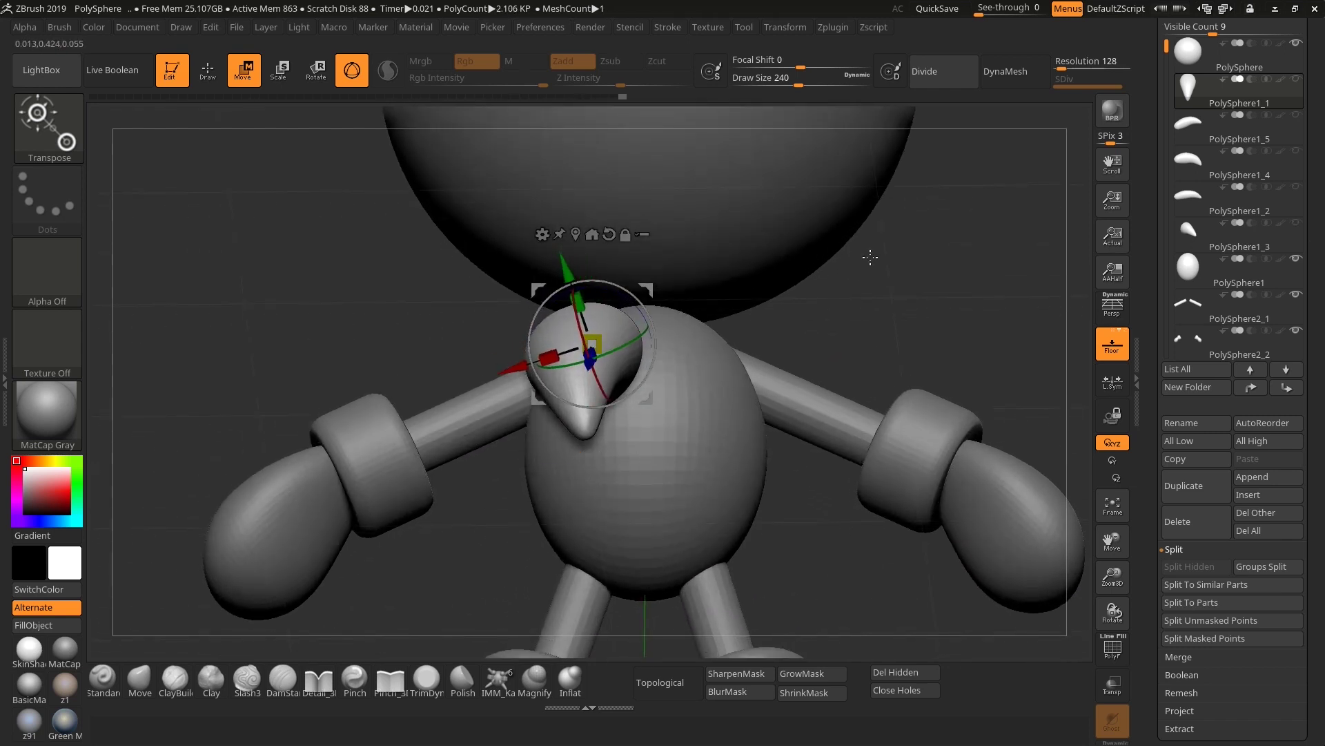
pyautogui.moveTo(872, 257); pyautogui.dragTo(976, 294)
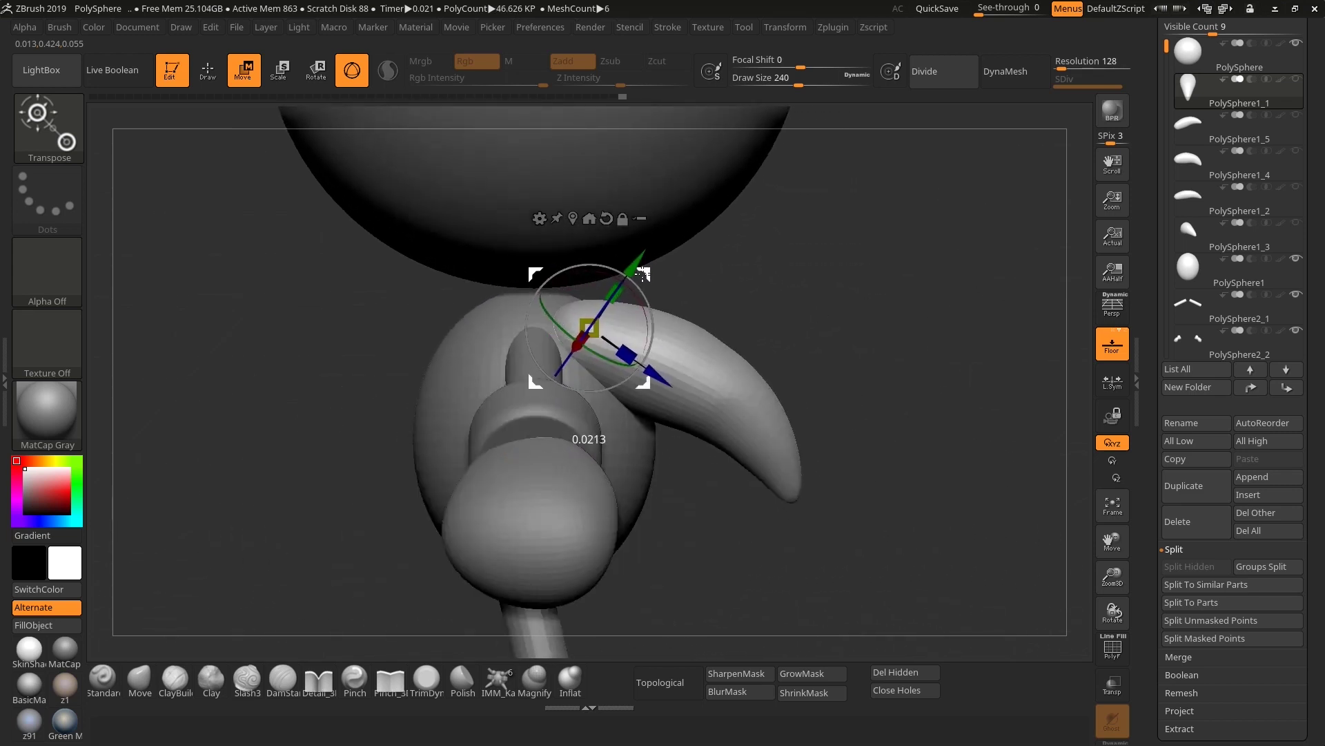
pyautogui.moveTo(641, 294); pyautogui.dragTo(646, 304)
pyautogui.moveTo(870, 391); pyautogui.dragTo(811, 391)
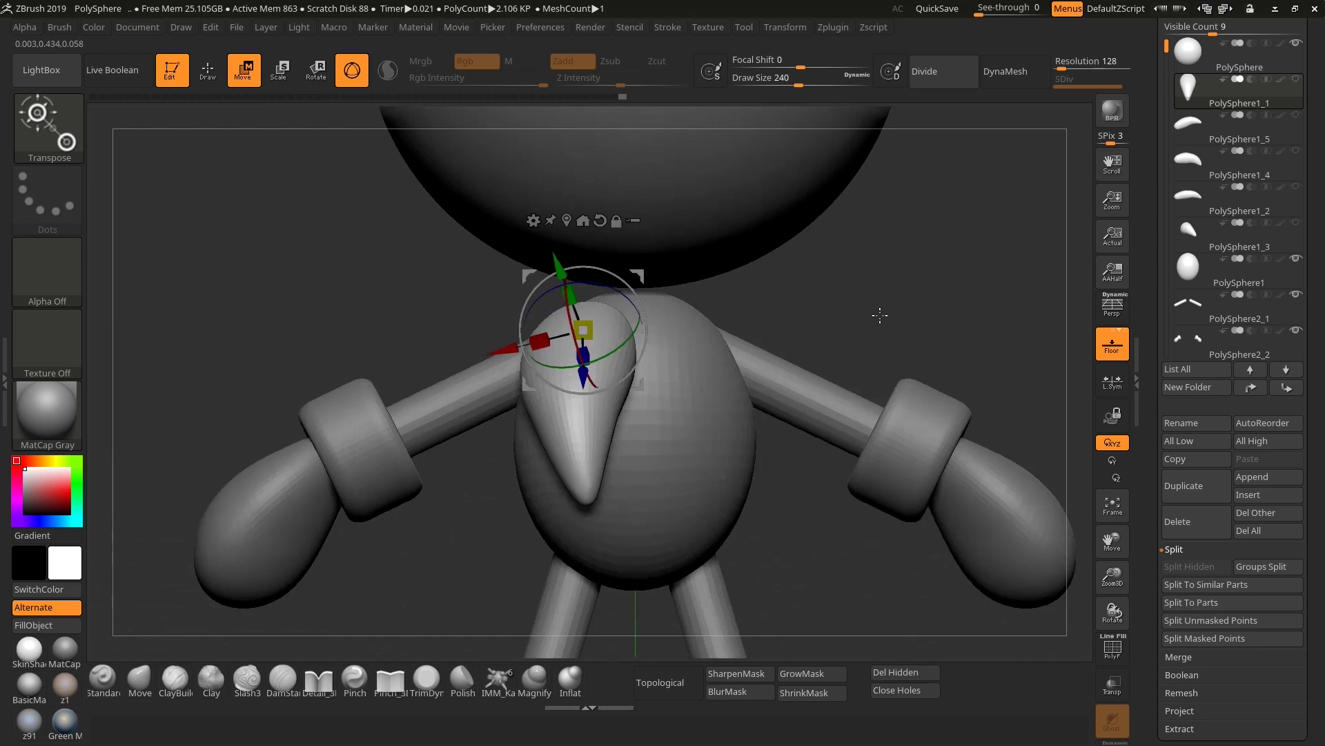
pyautogui.click(140, 680)
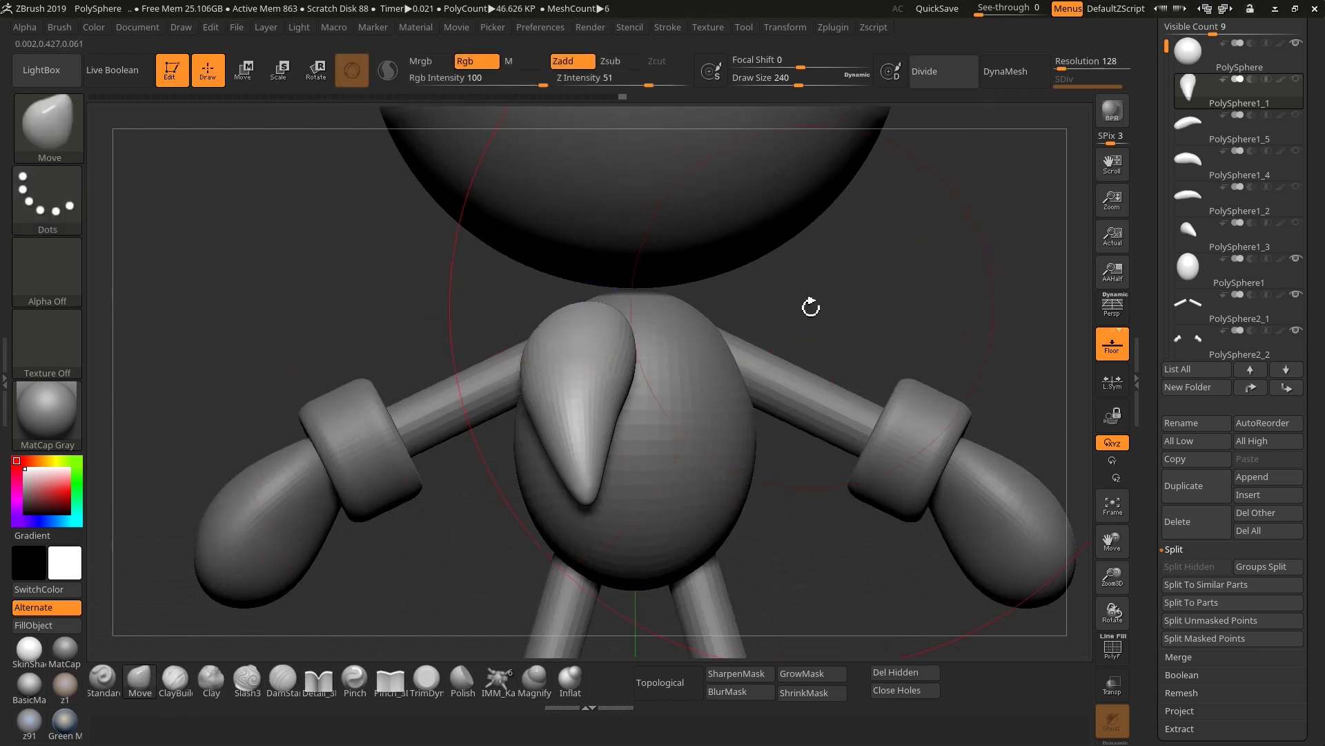
# At brush size 101, bend the torso quill into a stronger curve and shift its tip left.
pyautogui.press('s')
pyautogui.moveTo(811, 305)
pyautogui.mouseDown()
pyautogui.moveTo(662, 422)
pyautogui.moveTo(605, 414)
pyautogui.mouseUp()
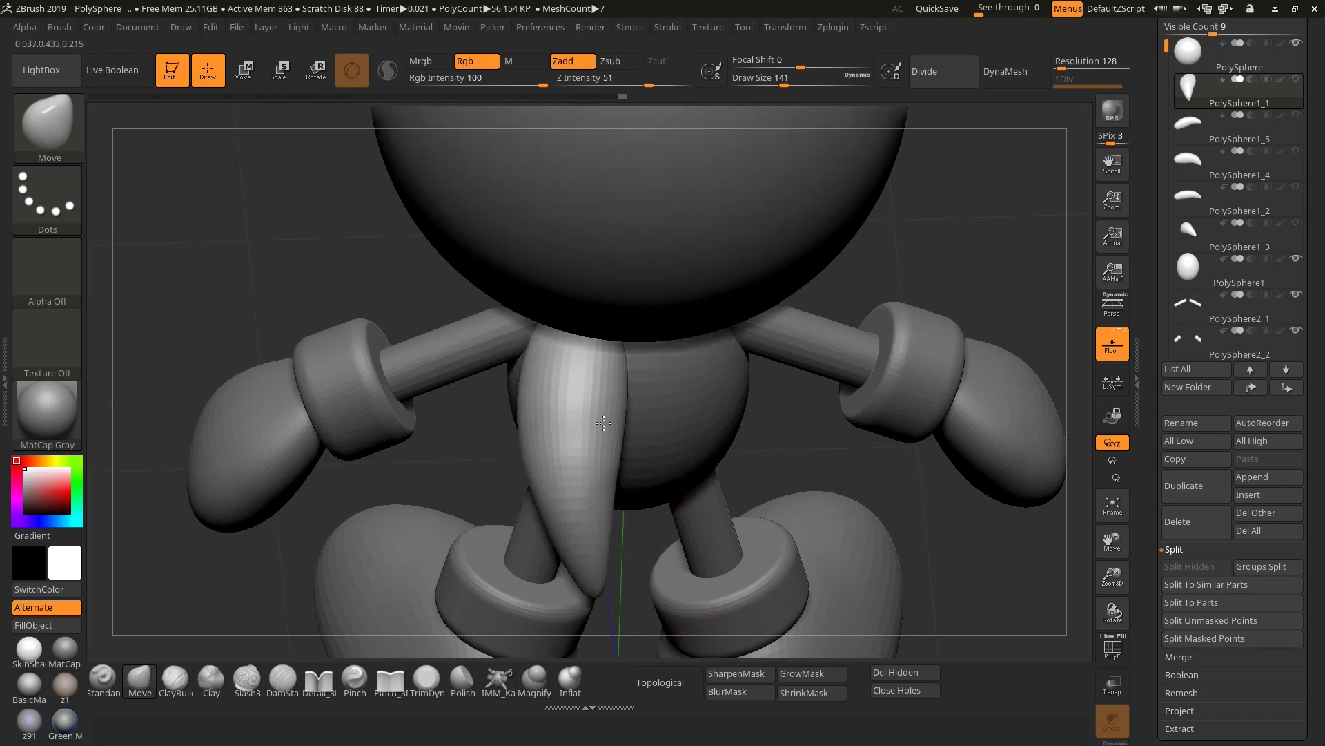
pyautogui.moveTo(895, 252); pyautogui.dragTo(886, 215)
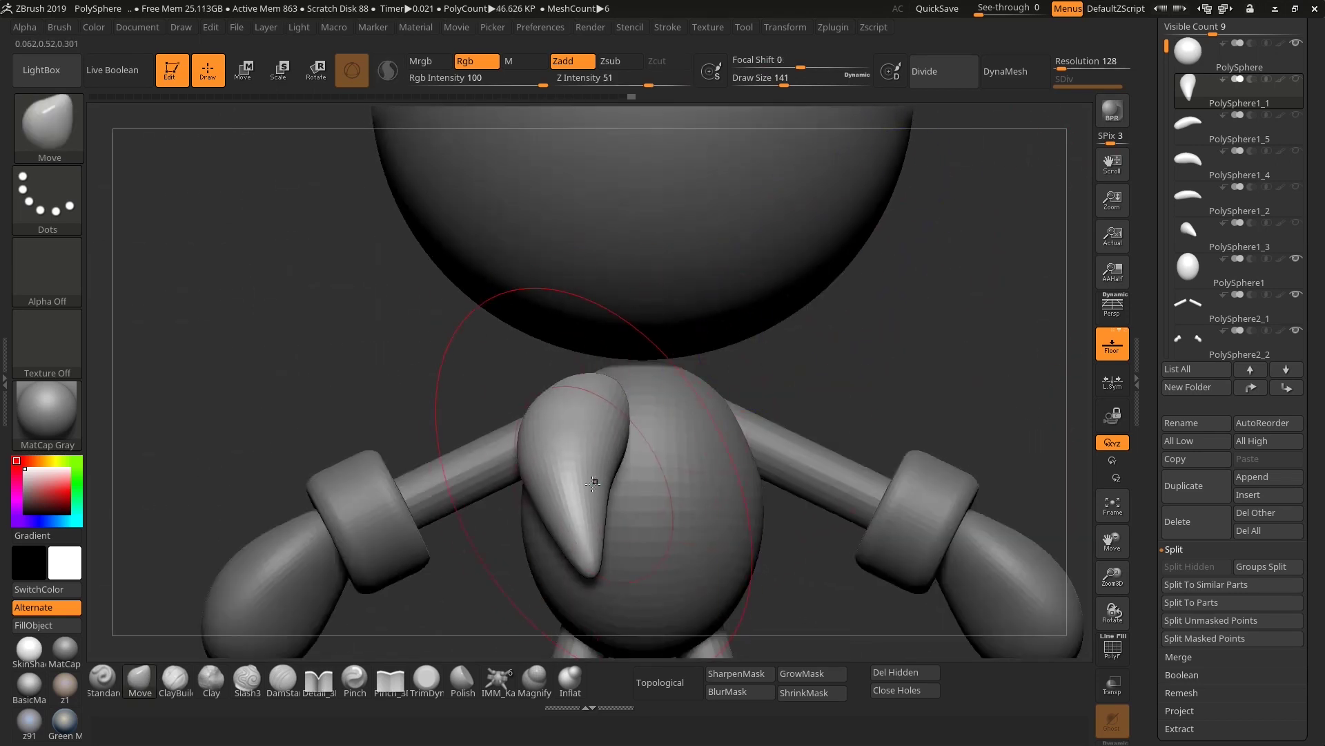
pyautogui.moveTo(591, 539); pyautogui.dragTo(586, 557)
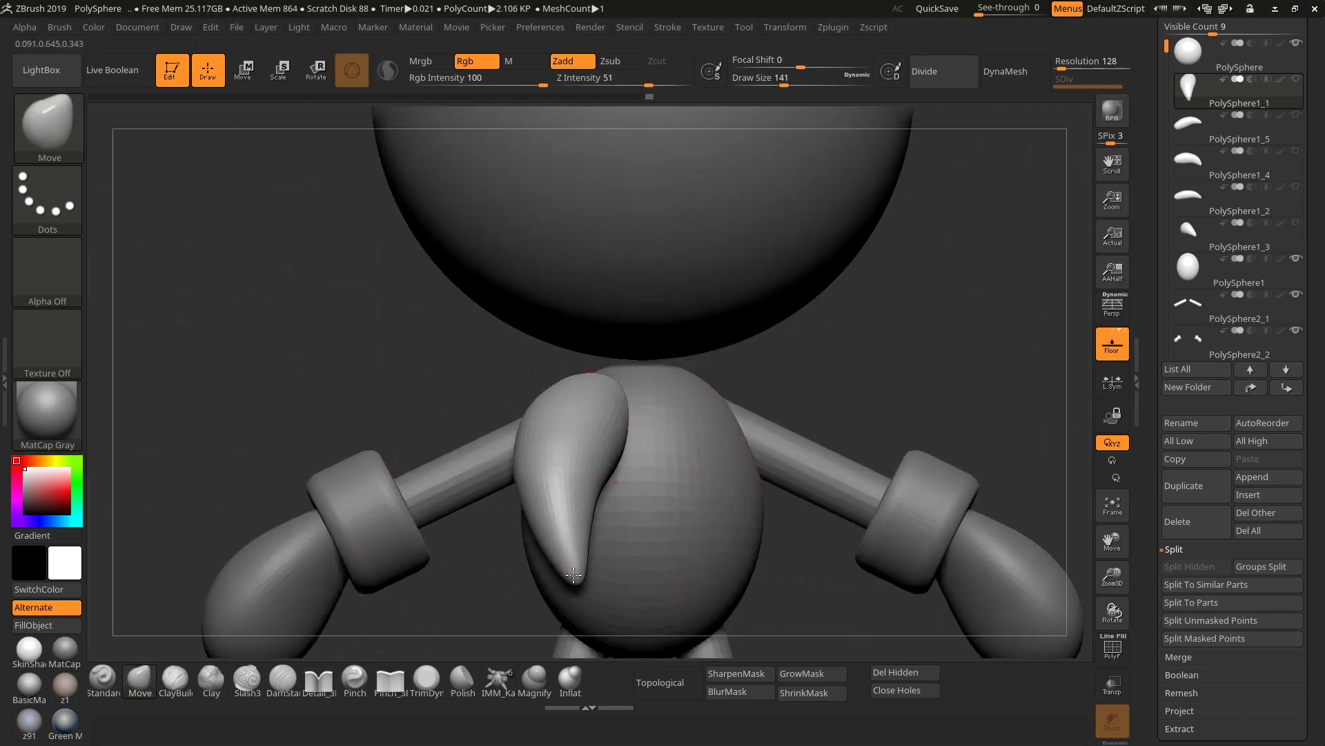
pyautogui.moveTo(821, 331)
pyautogui.mouseDown()
pyautogui.moveTo(850, 333)
pyautogui.moveTo(814, 342)
pyautogui.mouseUp()
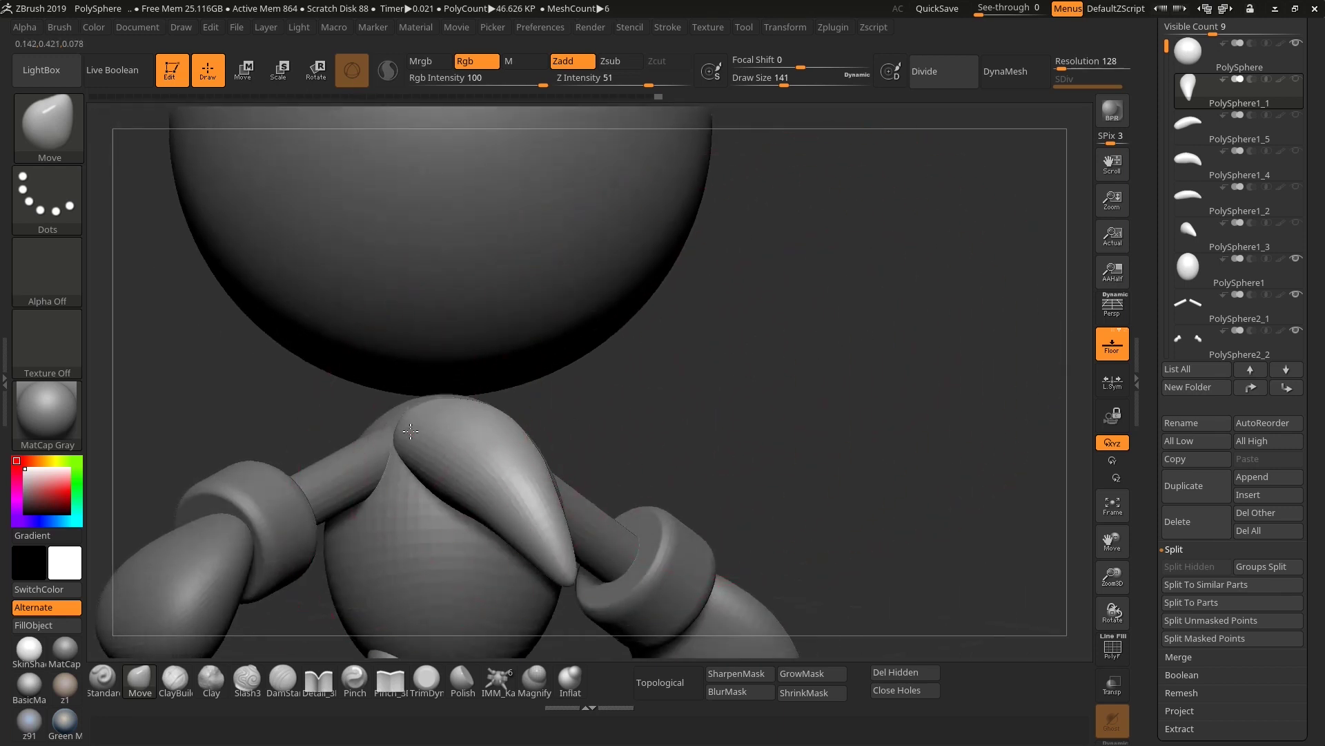
pyautogui.moveTo(639, 433); pyautogui.dragTo(625, 430)
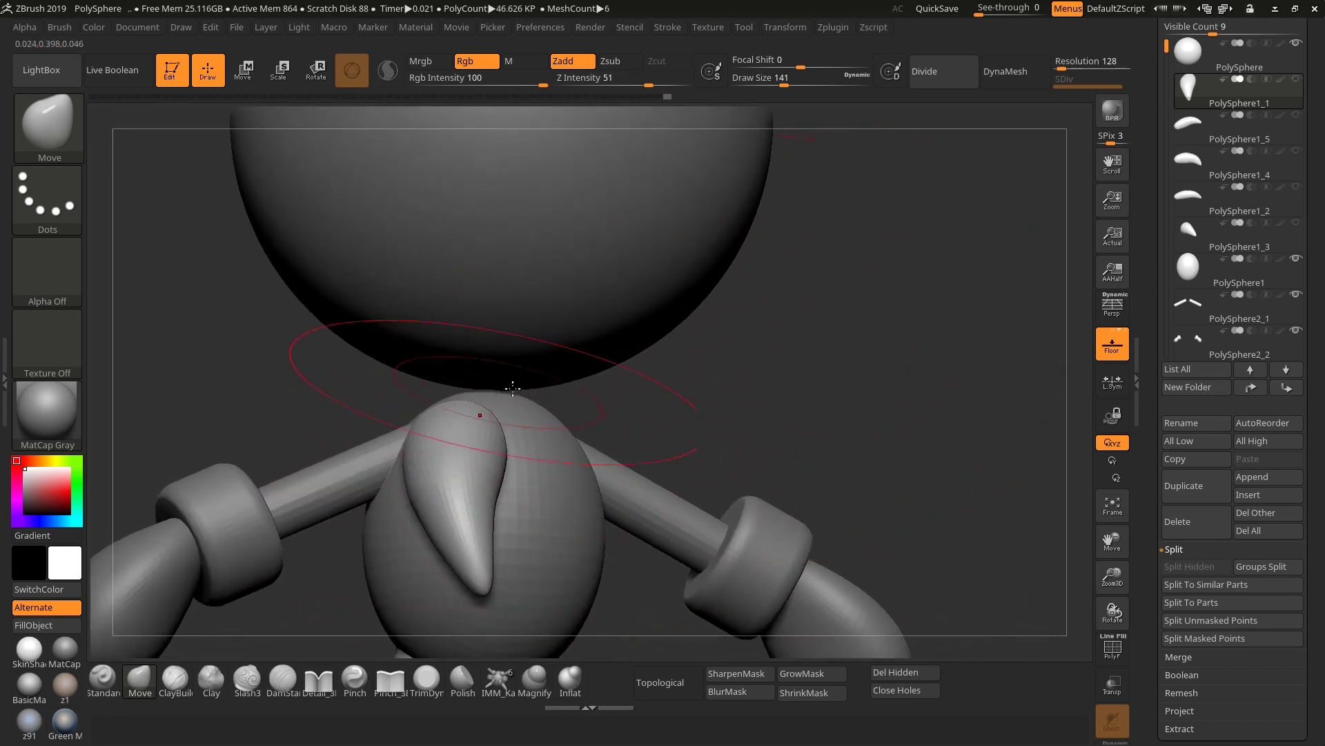
pyautogui.moveTo(594, 386)
pyautogui.mouseDown()
pyautogui.moveTo(787, 386)
pyautogui.moveTo(695, 375)
pyautogui.mouseUp()
# At brush size 118, lift the spike's lower middle and reshape its tip, ending at size 55.
pyautogui.press('s')
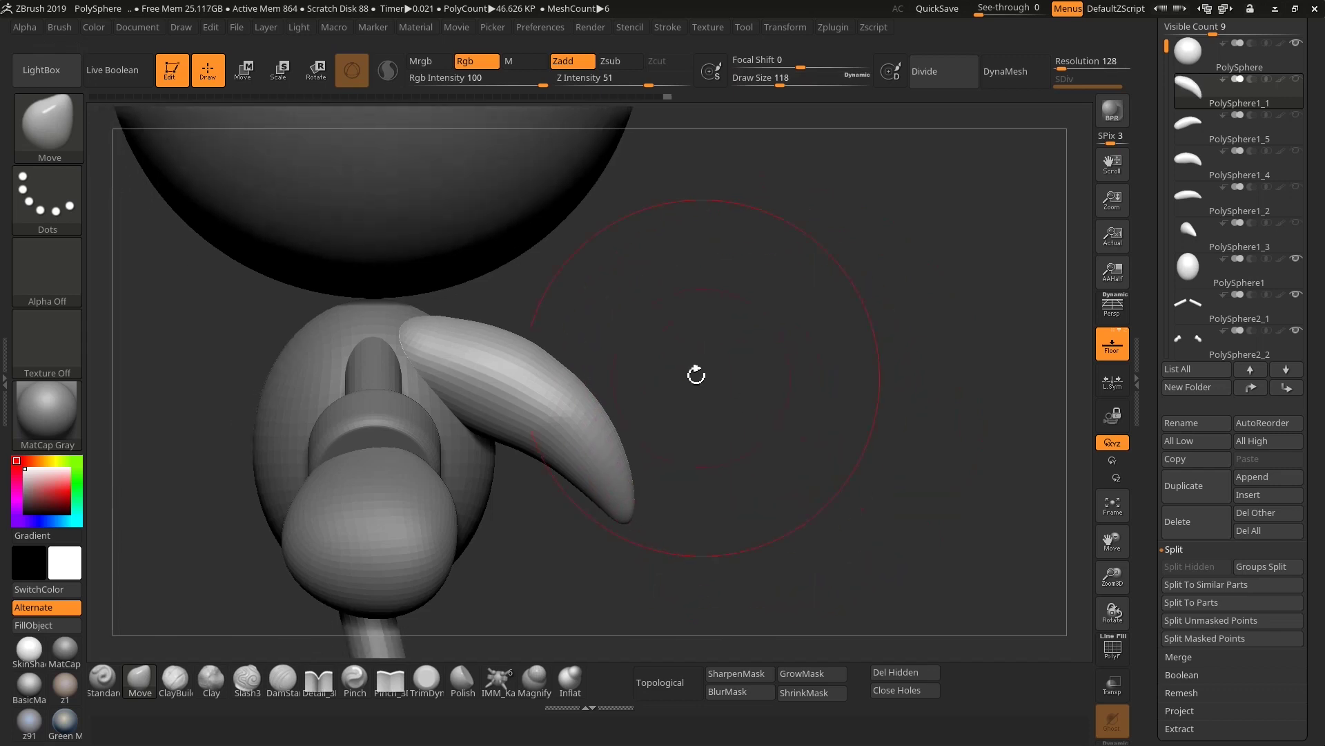
pyautogui.moveTo(506, 441); pyautogui.dragTo(457, 336)
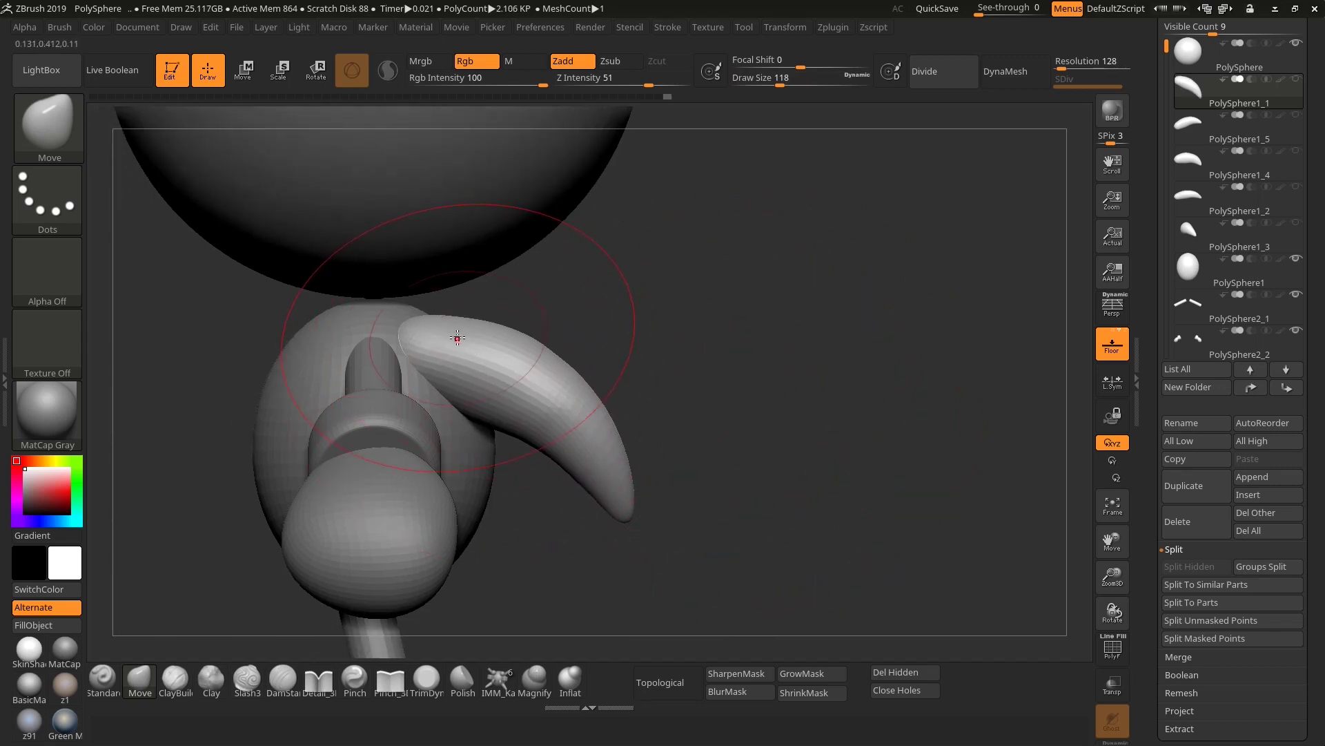
pyautogui.keyDown('alt'); pyautogui.moveTo(684, 413); pyautogui.dragTo(715, 392); pyautogui.keyUp('alt')
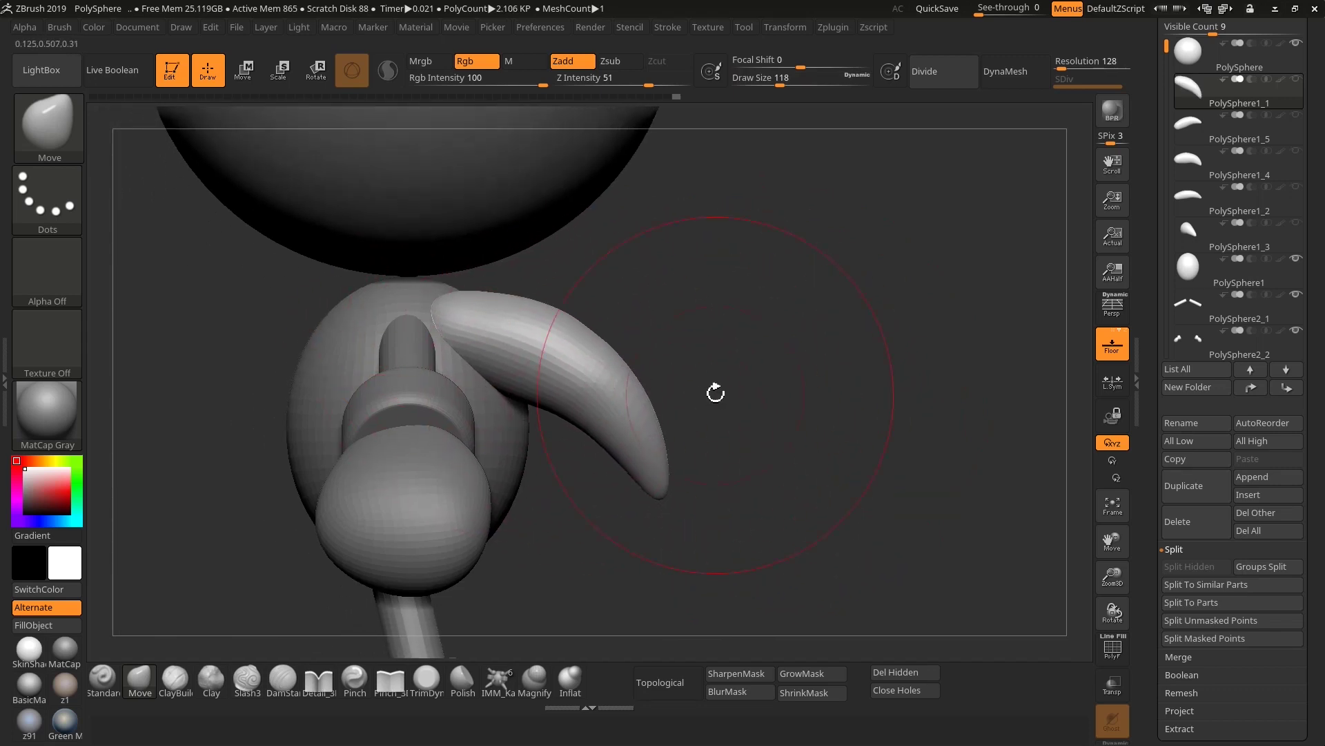
pyautogui.moveTo(637, 421); pyautogui.dragTo(648, 472)
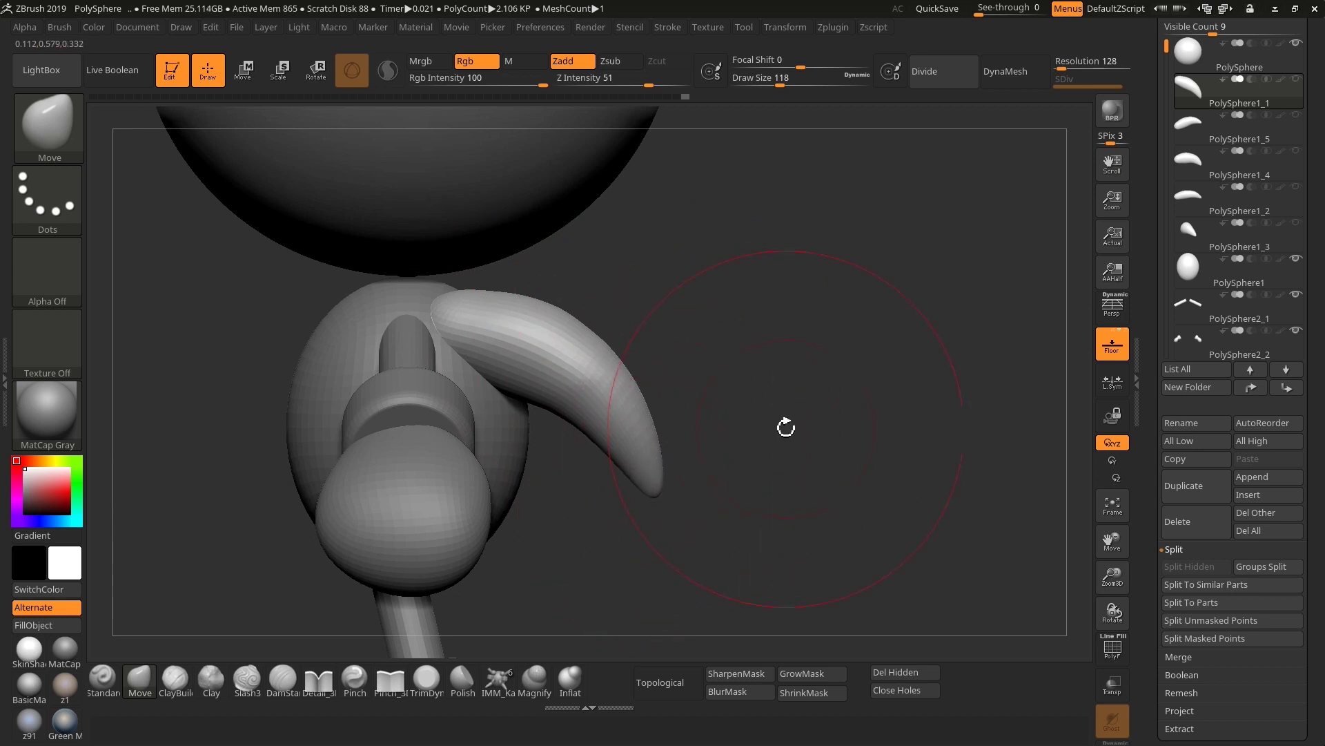
pyautogui.moveTo(786, 427); pyautogui.dragTo(644, 371)
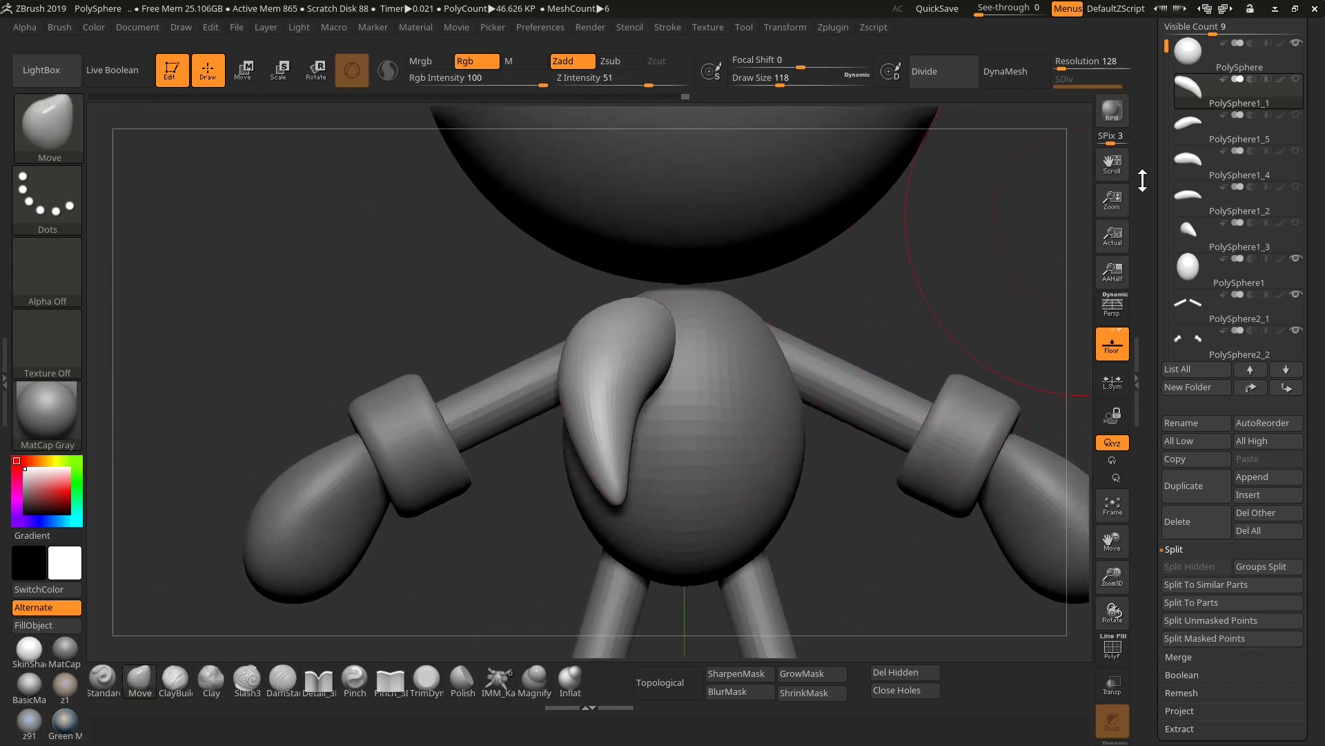
pyautogui.moveTo(891, 304); pyautogui.dragTo(877, 303)
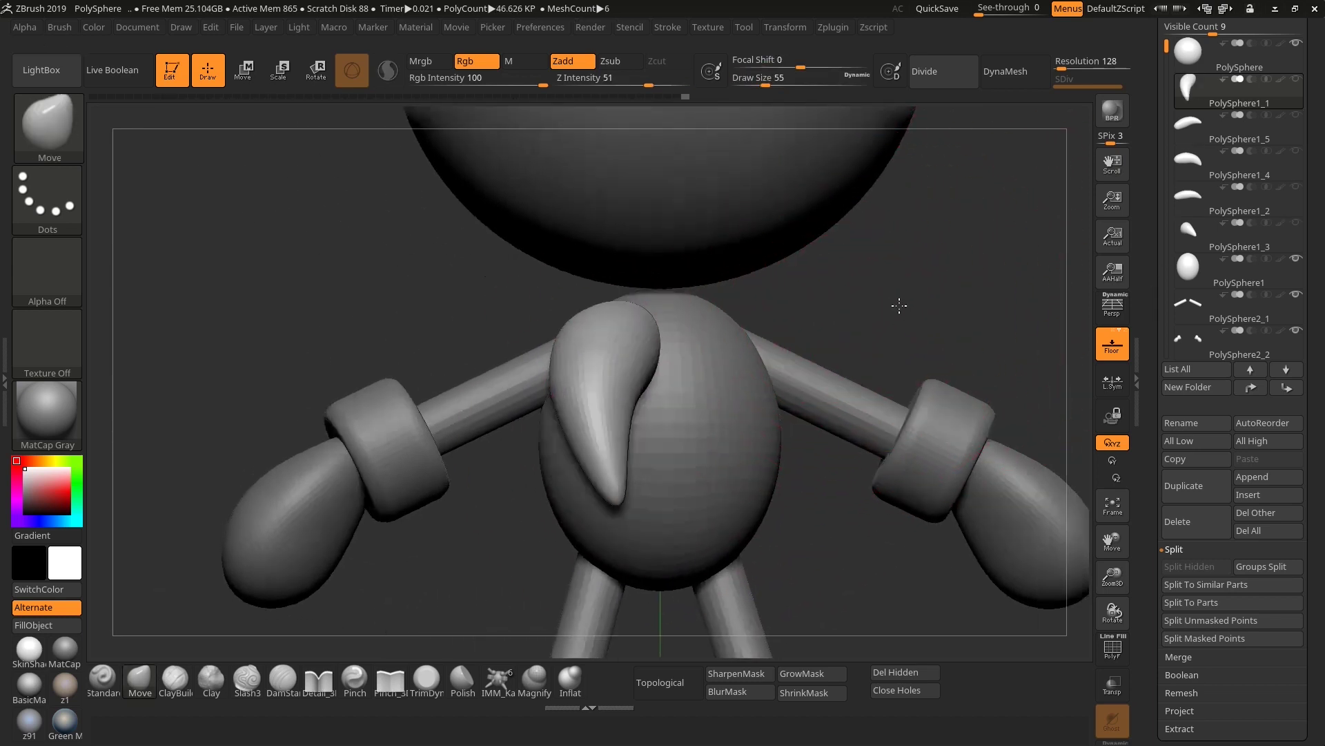
# Duplicate PolySphere1_5 and move the copy down onto the lower body.
pyautogui.click(1213, 141)
pyautogui.click(1198, 144)
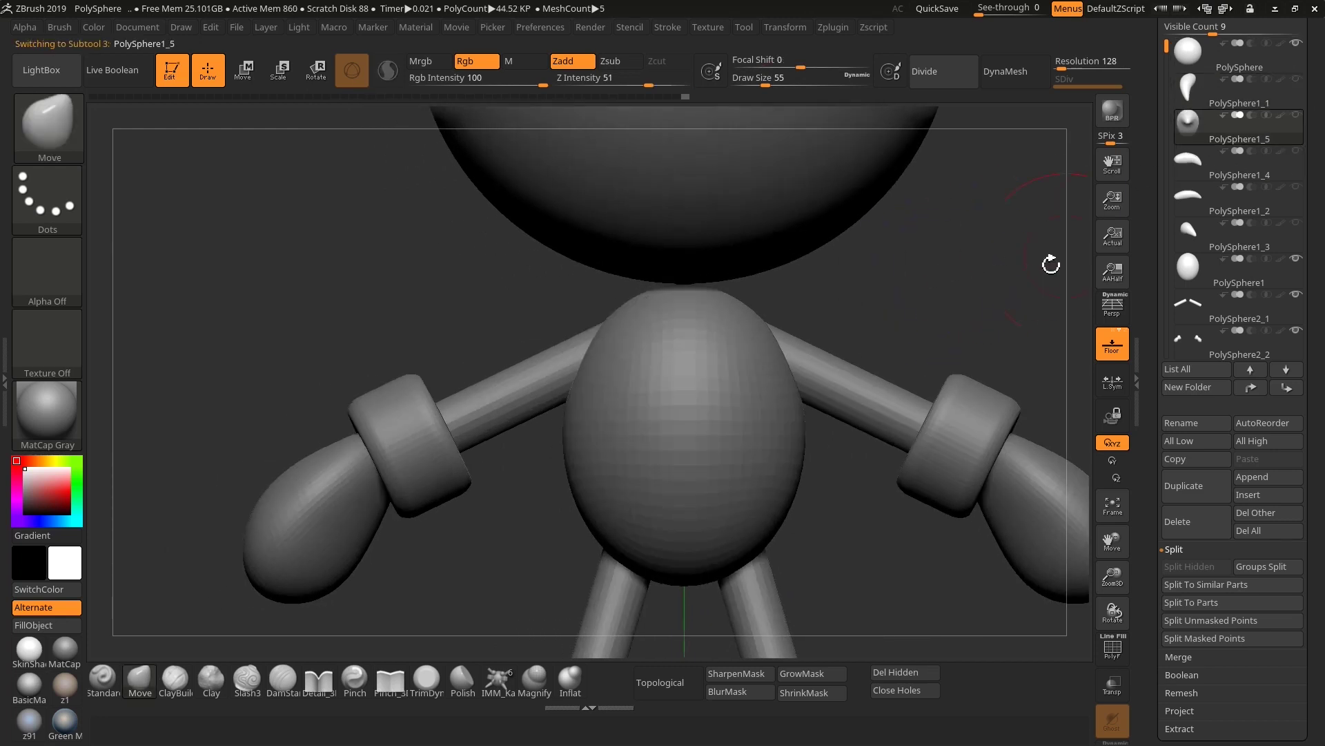
pyautogui.keyDown('alt'); pyautogui.moveTo(883, 295); pyautogui.dragTo(796, 291); pyautogui.keyUp('alt')
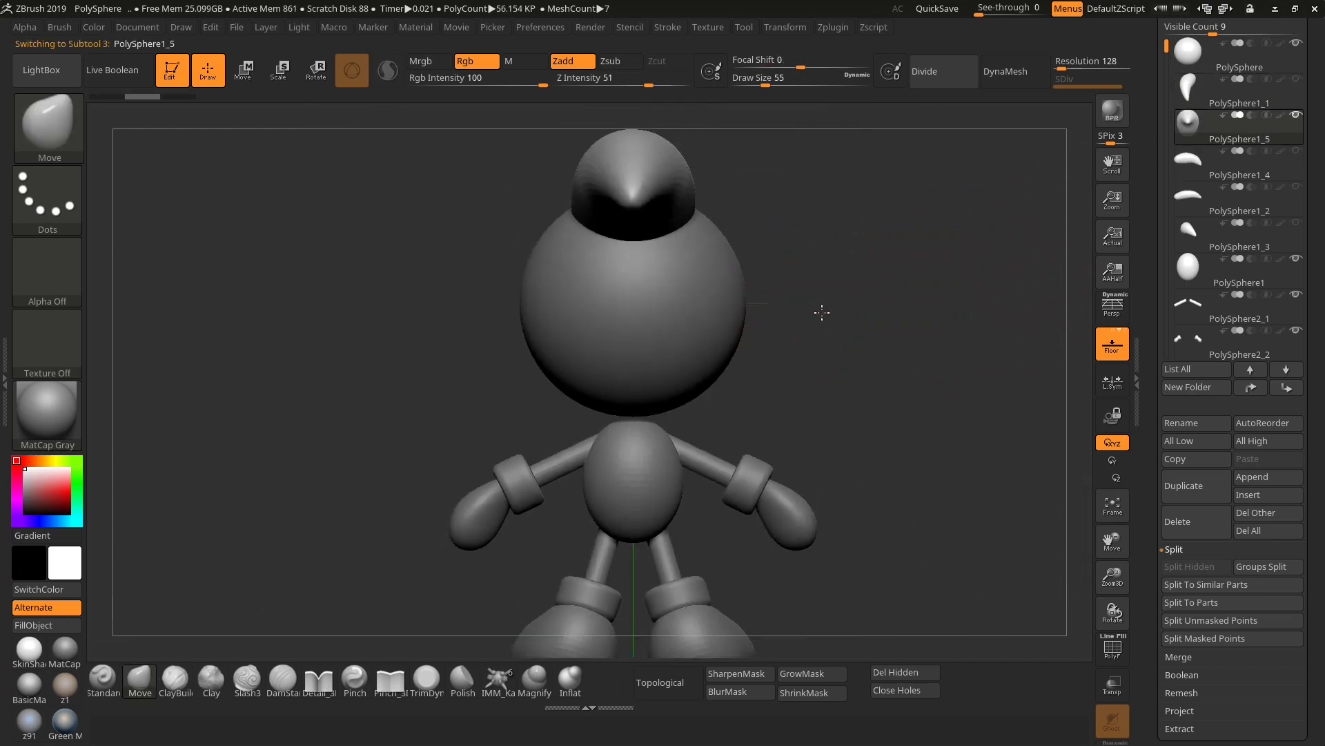
pyautogui.click(1196, 485)
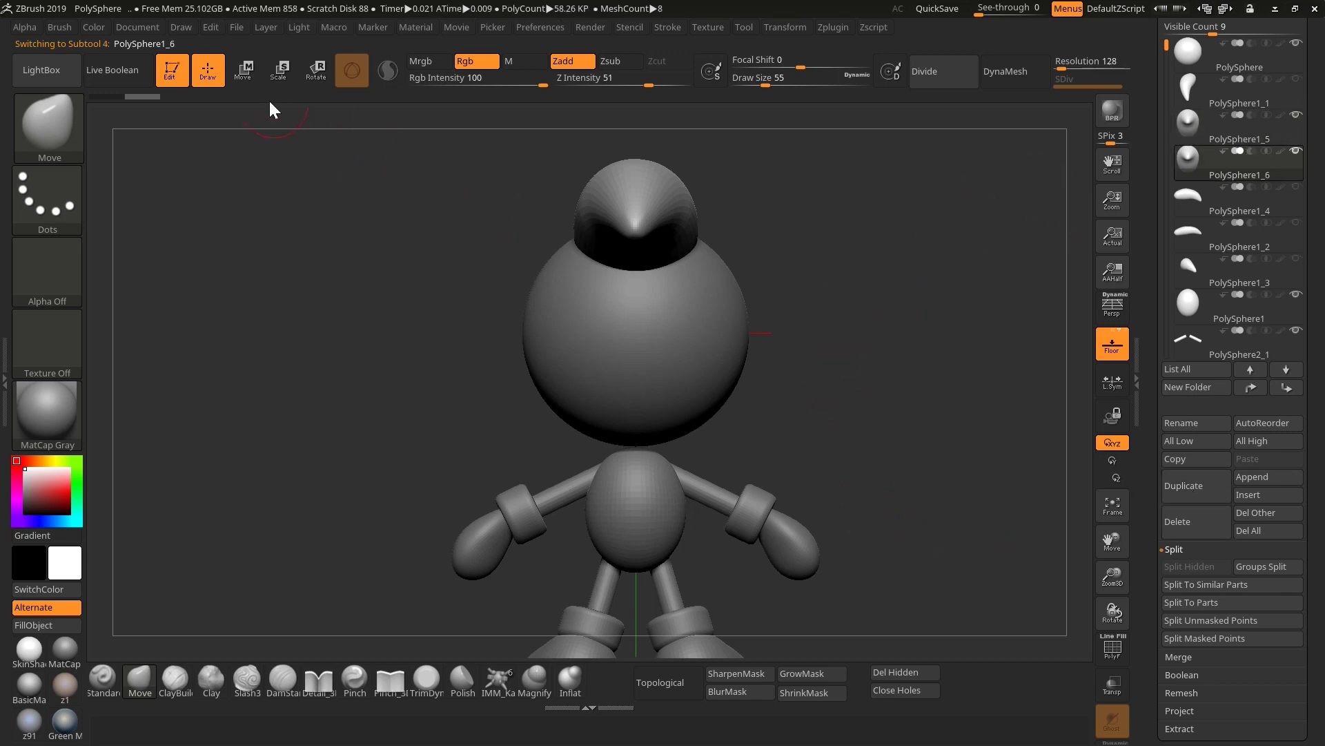
pyautogui.click(243, 70)
pyautogui.moveTo(636, 176); pyautogui.dragTo(635, 457)
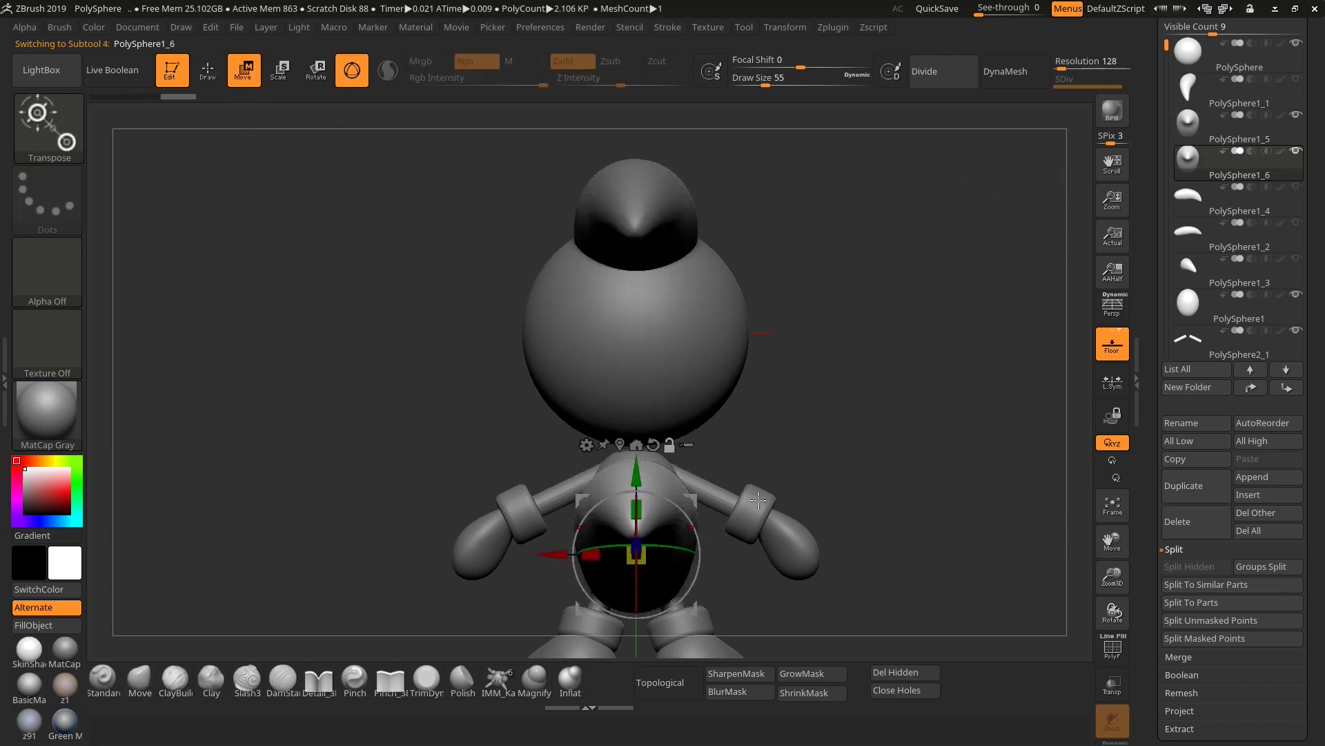
pyautogui.moveTo(790, 405)
pyautogui.mouseDown()
pyautogui.moveTo(841, 420)
pyautogui.moveTo(856, 386)
pyautogui.moveTo(879, 435)
pyautogui.moveTo(775, 387)
pyautogui.moveTo(640, 451)
pyautogui.mouseUp()
# Shrink the copied piece and rotate it so its spike angles outward.
pyautogui.moveTo(503, 385)
pyautogui.mouseDown()
pyautogui.moveTo(528, 355)
pyautogui.moveTo(498, 482)
pyautogui.moveTo(550, 341)
pyautogui.mouseUp()
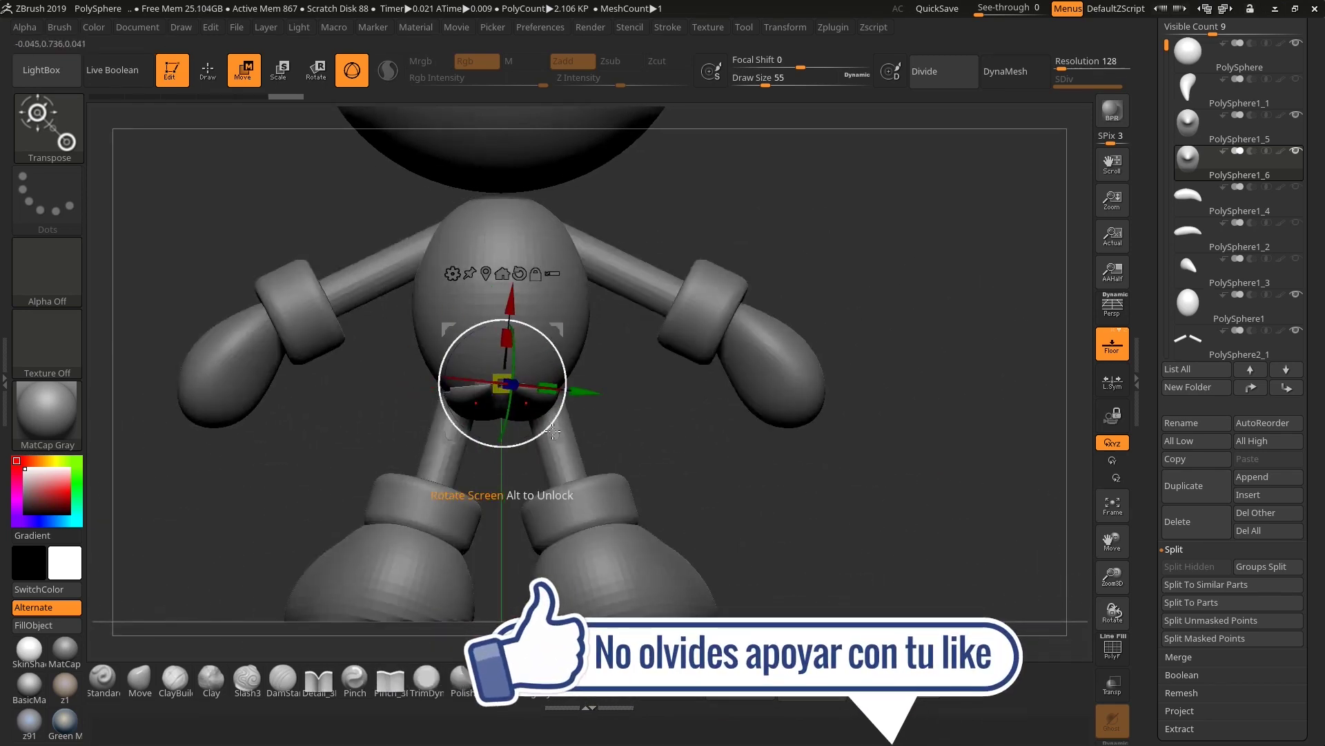
pyautogui.moveTo(562, 411)
pyautogui.mouseDown()
pyautogui.moveTo(563, 364)
pyautogui.moveTo(471, 460)
pyautogui.mouseUp()
pyautogui.moveTo(424, 406); pyautogui.dragTo(428, 408)
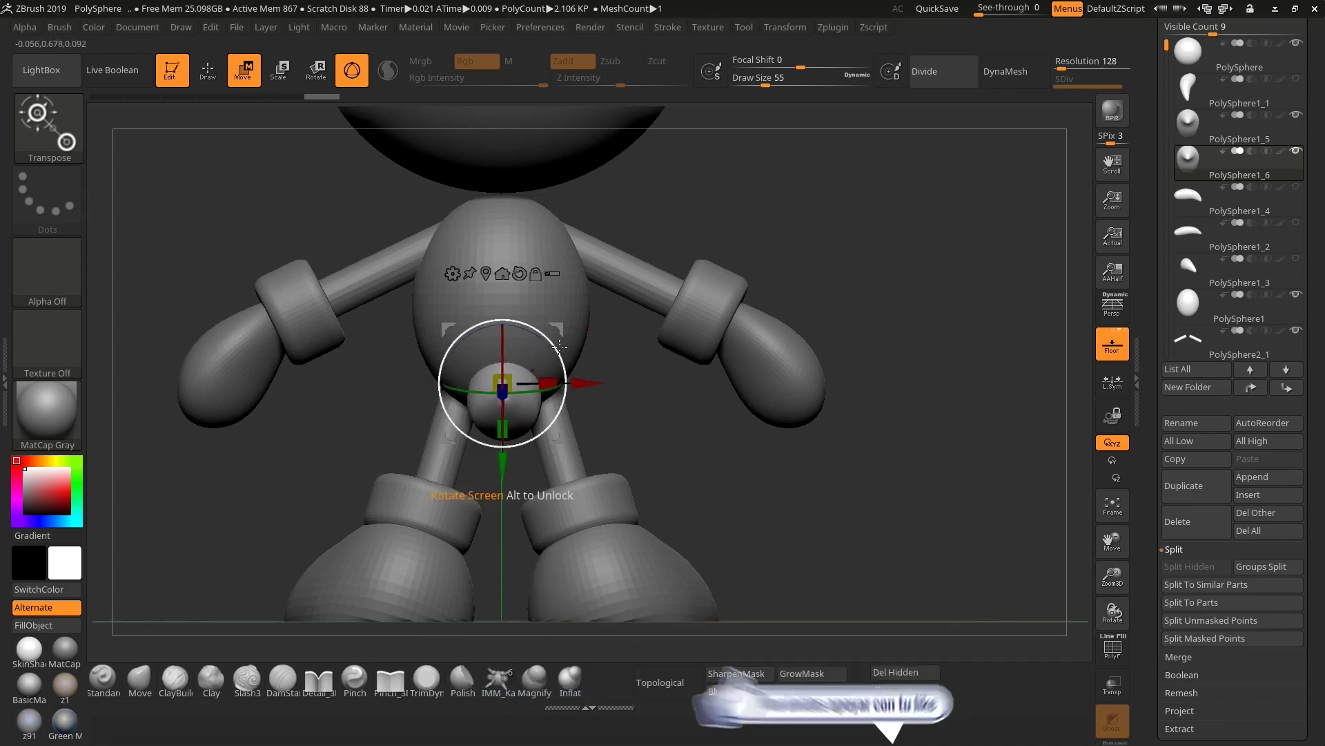
pyautogui.keyDown('shift'); pyautogui.moveTo(762, 474); pyautogui.dragTo(800, 458); pyautogui.keyUp('shift')
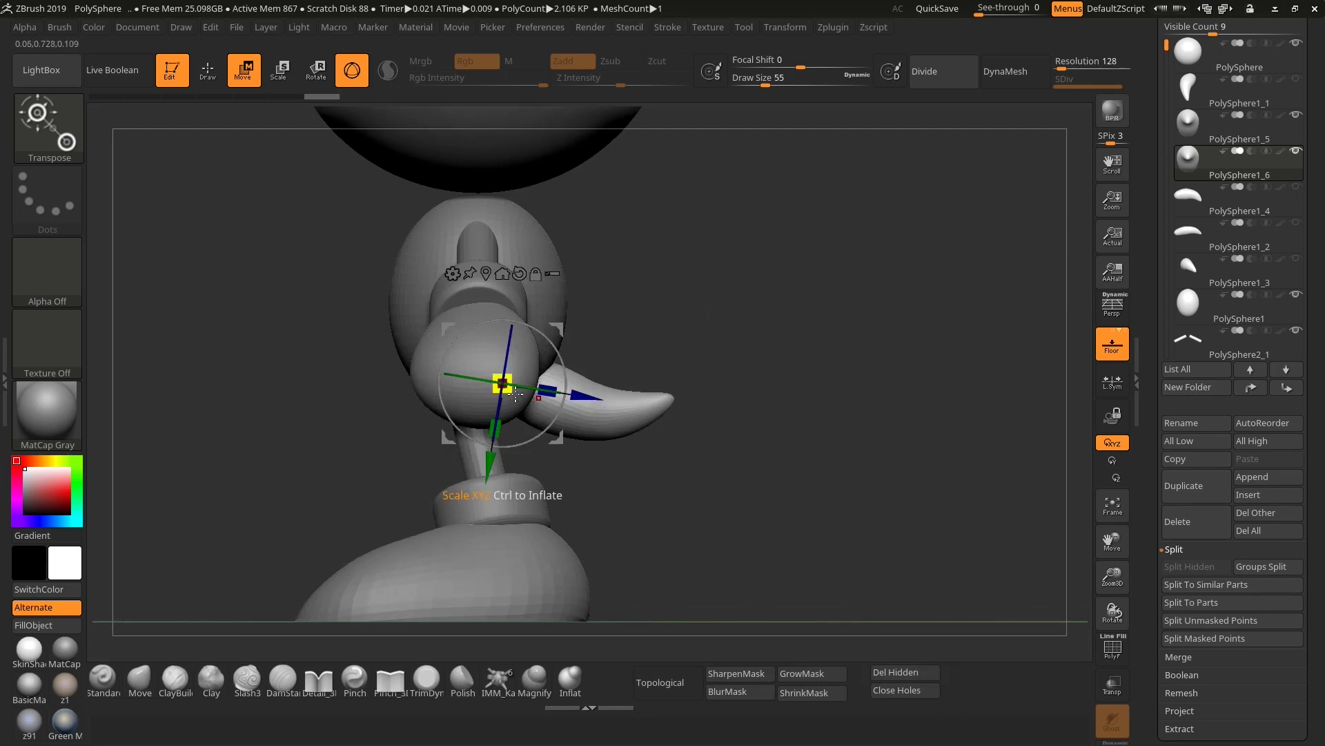
pyautogui.moveTo(516, 395); pyautogui.dragTo(495, 390)
pyautogui.moveTo(551, 354); pyautogui.dragTo(551, 338)
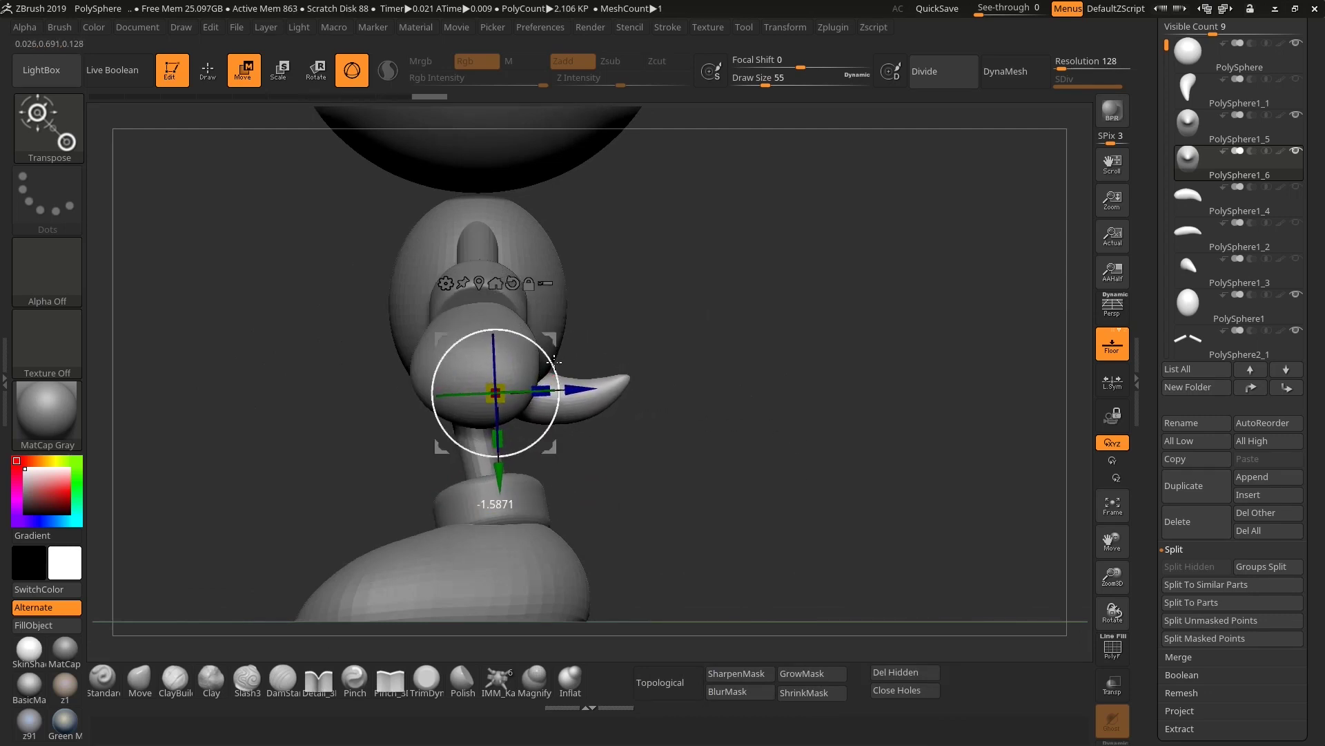
pyautogui.moveTo(600, 346)
pyautogui.keyDown('shift'); pyautogui.mouseDown()
pyautogui.moveTo(661, 410)
pyautogui.moveTo(650, 292)
pyautogui.mouseUp(); pyautogui.keyUp('shift')
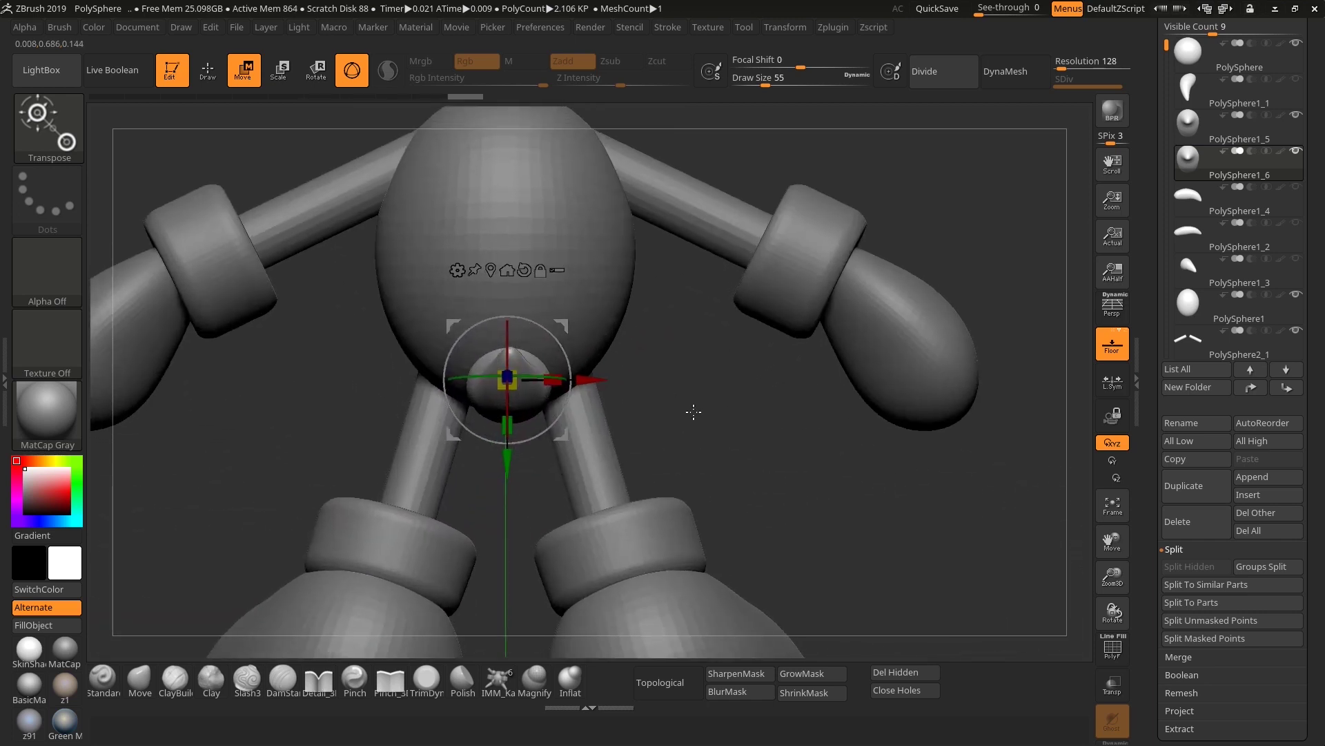
# Return to the Move brush and orbit to view the lower spike, with brush size 122 then 88.
pyautogui.click(145, 689)
pyautogui.press('s')
pyautogui.moveTo(802, 335)
pyautogui.mouseDown()
pyautogui.moveTo(811, 329)
pyautogui.moveTo(649, 375)
pyautogui.mouseUp()
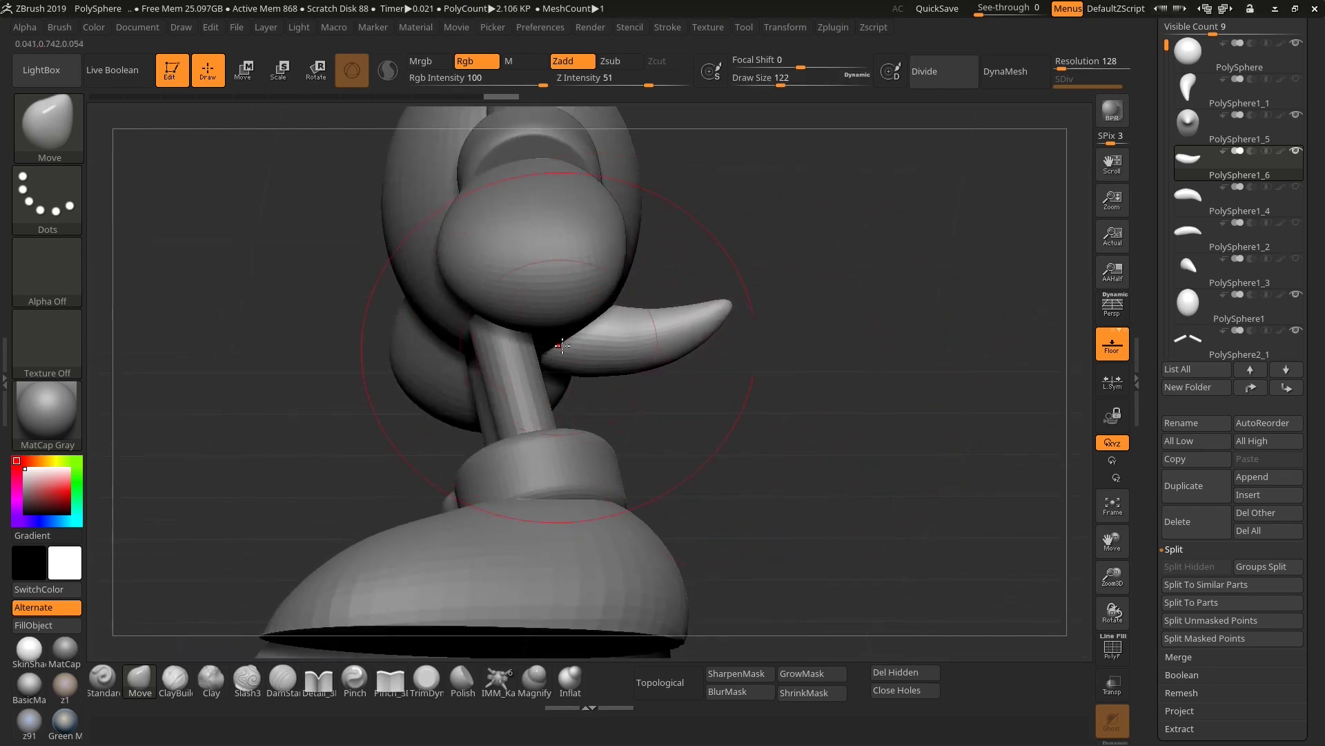
pyautogui.moveTo(567, 346)
pyautogui.mouseDown()
pyautogui.moveTo(716, 429)
pyautogui.moveTo(716, 317)
pyautogui.mouseUp()
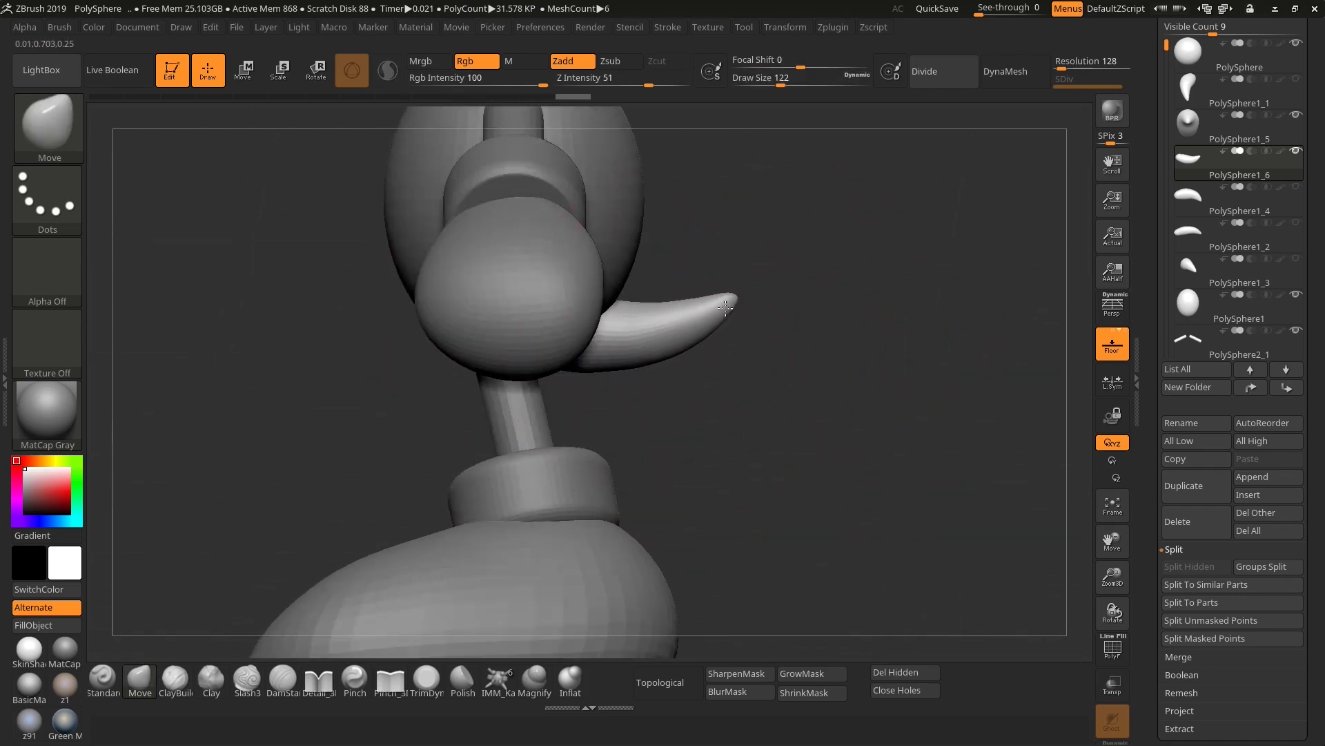
pyautogui.moveTo(693, 362)
pyautogui.mouseDown()
pyautogui.moveTo(840, 358)
pyautogui.moveTo(887, 316)
pyautogui.moveTo(858, 361)
pyautogui.moveTo(820, 384)
pyautogui.moveTo(835, 411)
pyautogui.mouseUp()
pyautogui.press('s')
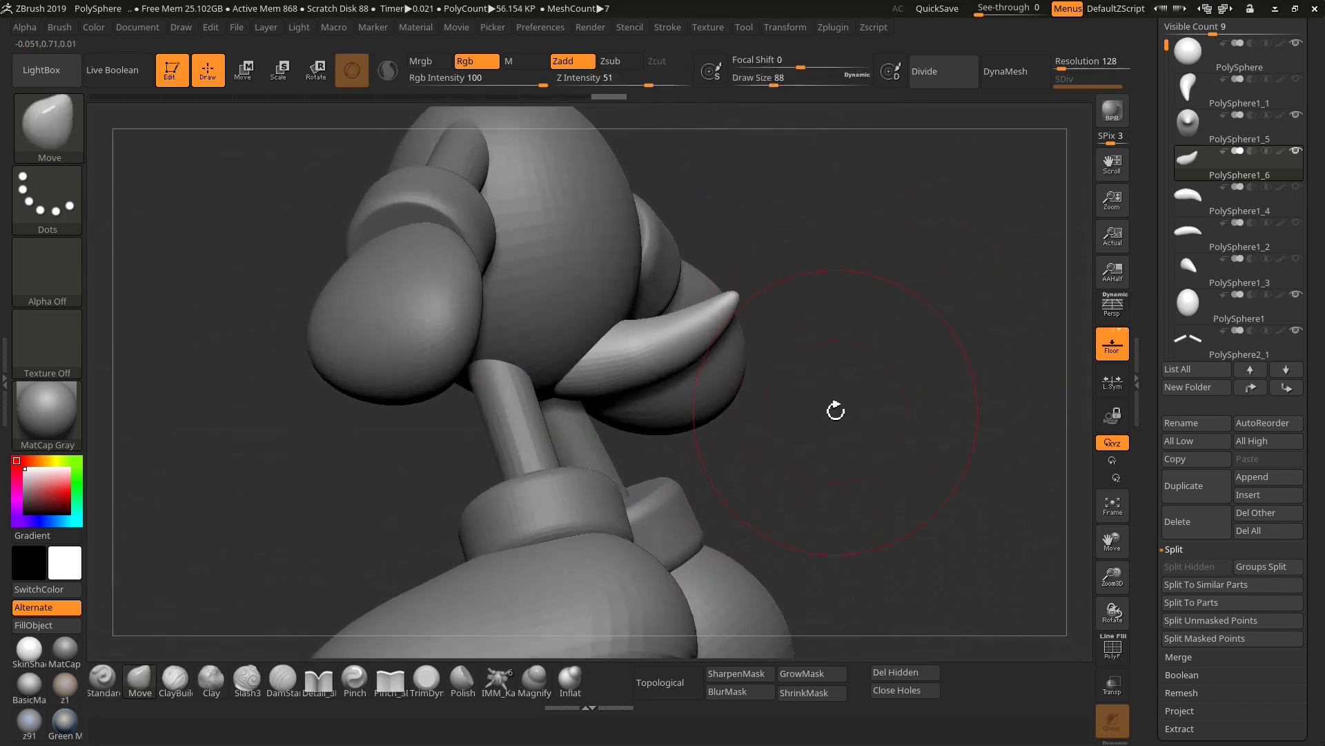
pyautogui.moveTo(765, 269); pyautogui.dragTo(820, 261)
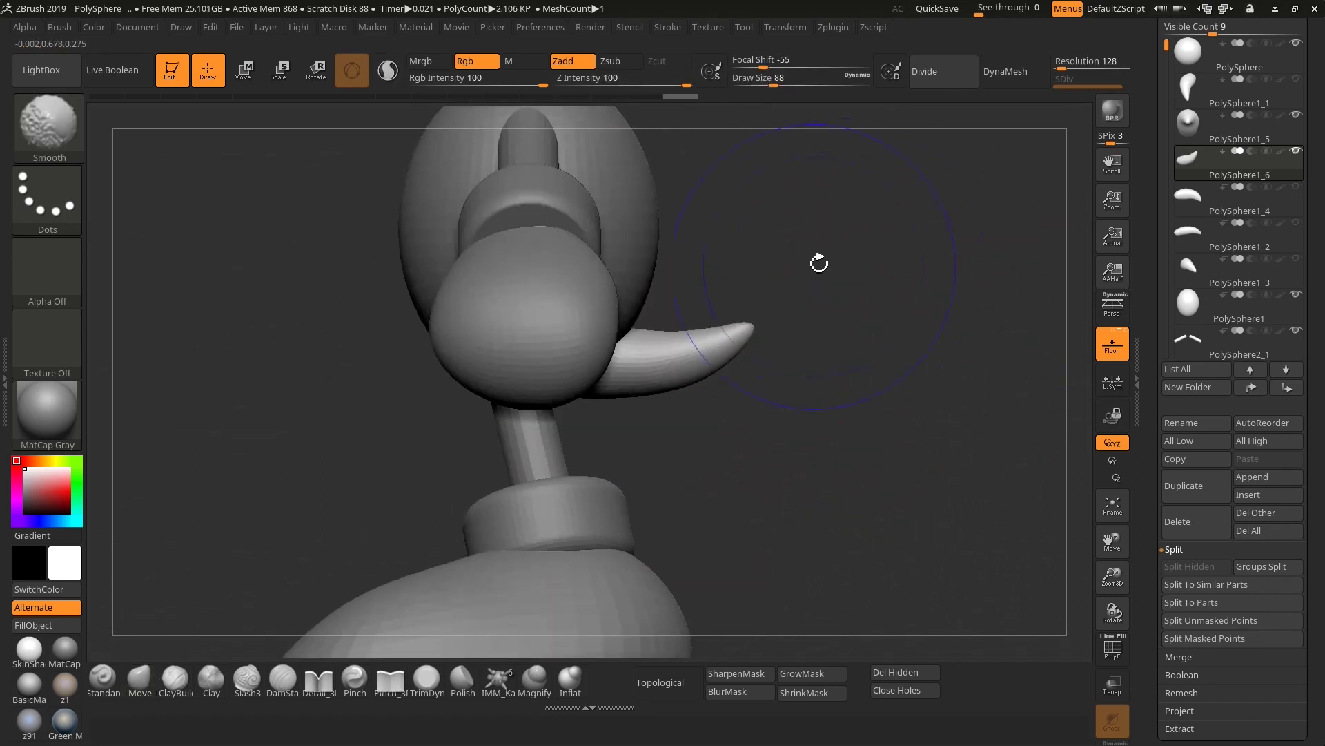
# Pull the spike tip upward, settling the brush size at 82.
pyautogui.press('s')
pyautogui.moveTo(756, 328)
pyautogui.mouseDown()
pyautogui.moveTo(731, 329)
pyautogui.moveTo(756, 318)
pyautogui.mouseUp()
pyautogui.press('s')
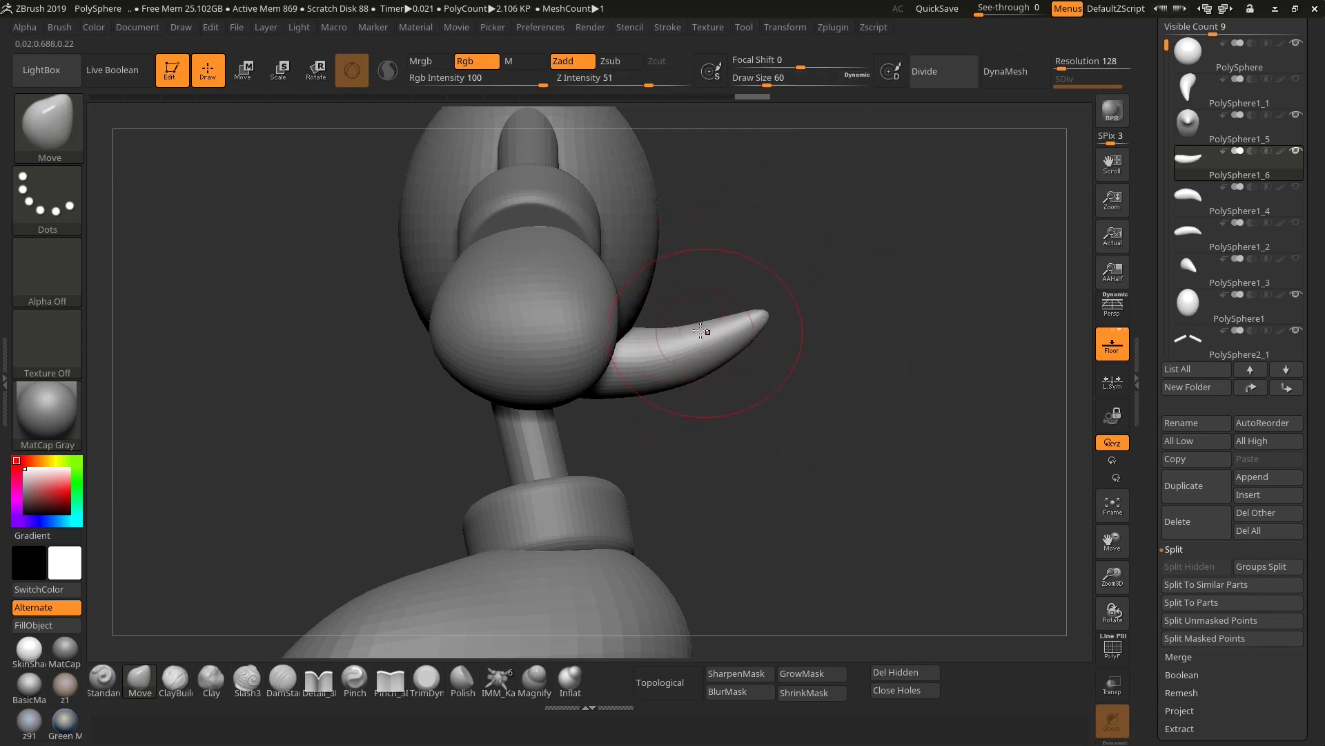
pyautogui.press('s')
pyautogui.moveTo(794, 297)
pyautogui.mouseDown()
pyautogui.moveTo(704, 293)
pyautogui.moveTo(732, 294)
pyautogui.moveTo(758, 264)
pyautogui.mouseUp()
pyautogui.press('s')
pyautogui.press('s')
pyautogui.moveTo(828, 262); pyautogui.dragTo(815, 234)
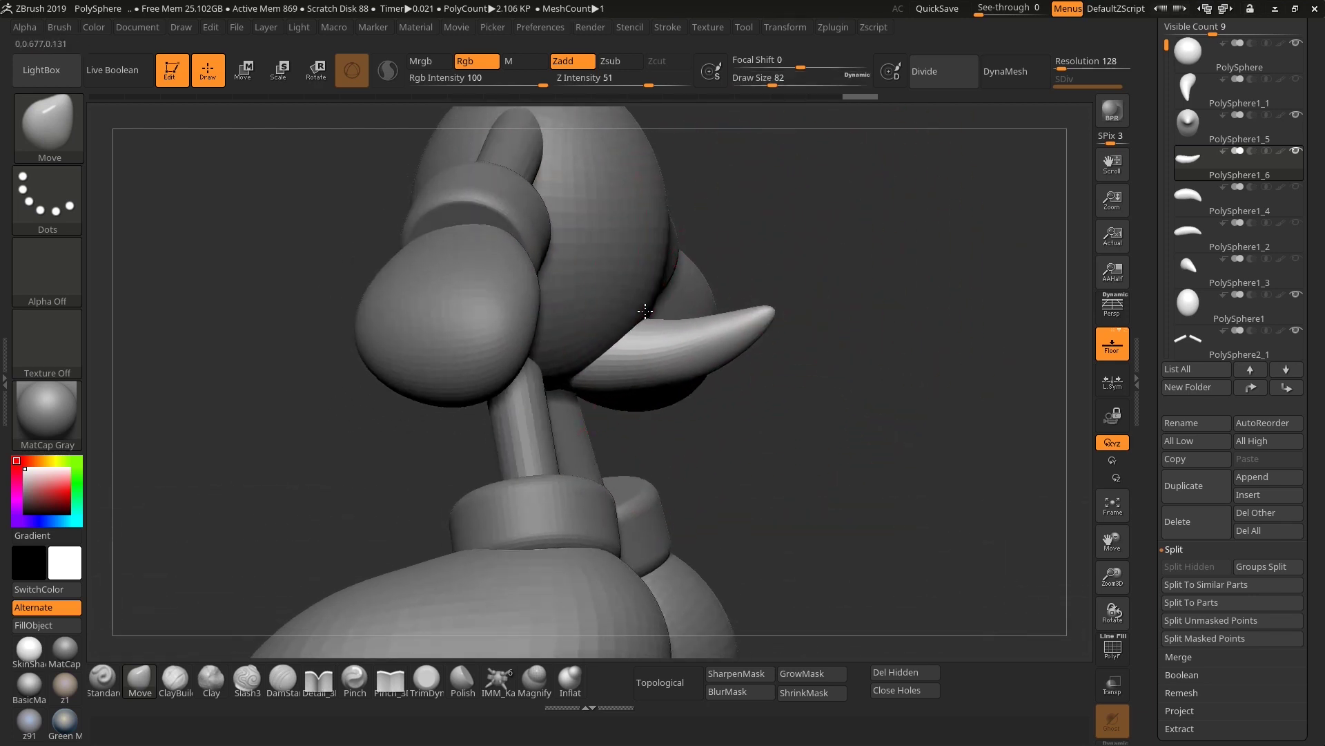
pyautogui.moveTo(817, 371)
pyautogui.mouseDown()
pyautogui.moveTo(838, 314)
pyautogui.moveTo(793, 387)
pyautogui.moveTo(755, 391)
pyautogui.moveTo(806, 321)
pyautogui.moveTo(814, 370)
pyautogui.moveTo(863, 381)
pyautogui.moveTo(843, 361)
pyautogui.moveTo(849, 421)
pyautogui.mouseUp()
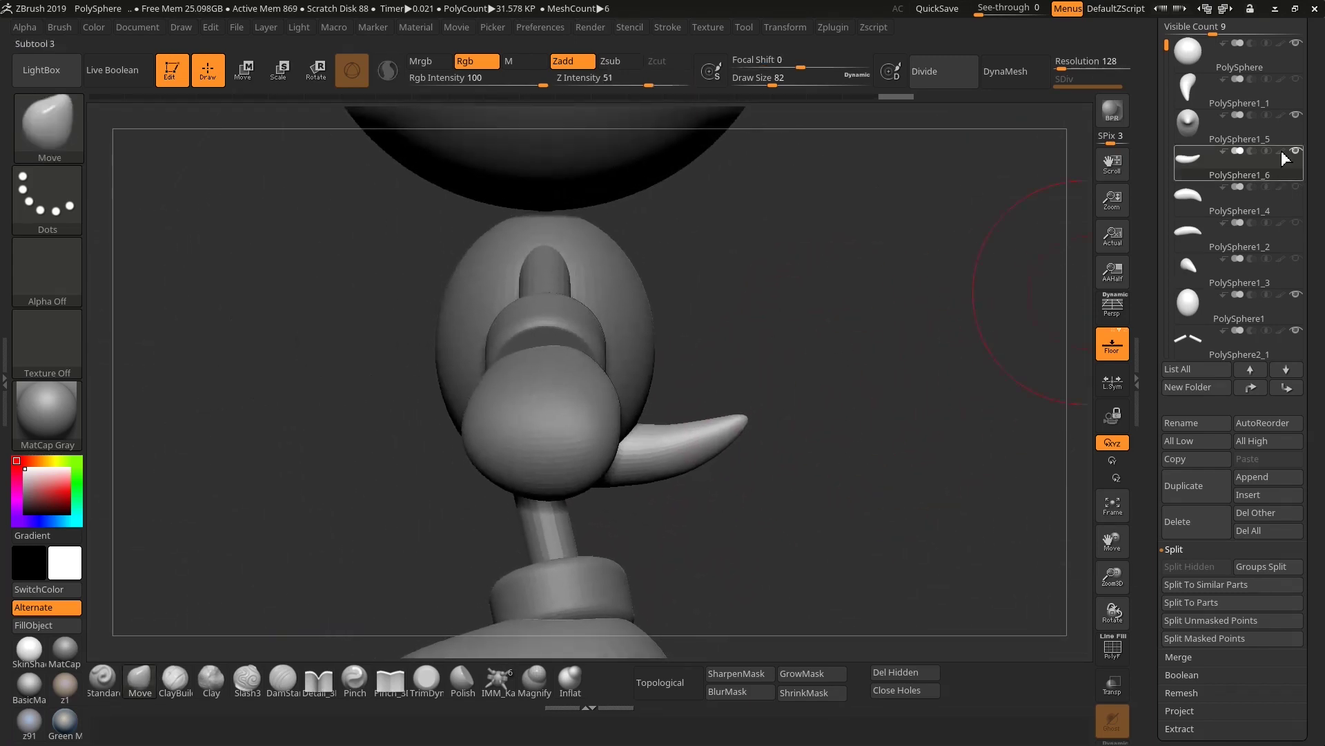
# Unhide PolySphere1_1, PolySphere1_3 and another hidden piece, then orbit to view the whole character.
pyautogui.click(1296, 80)
pyautogui.click(1297, 188)
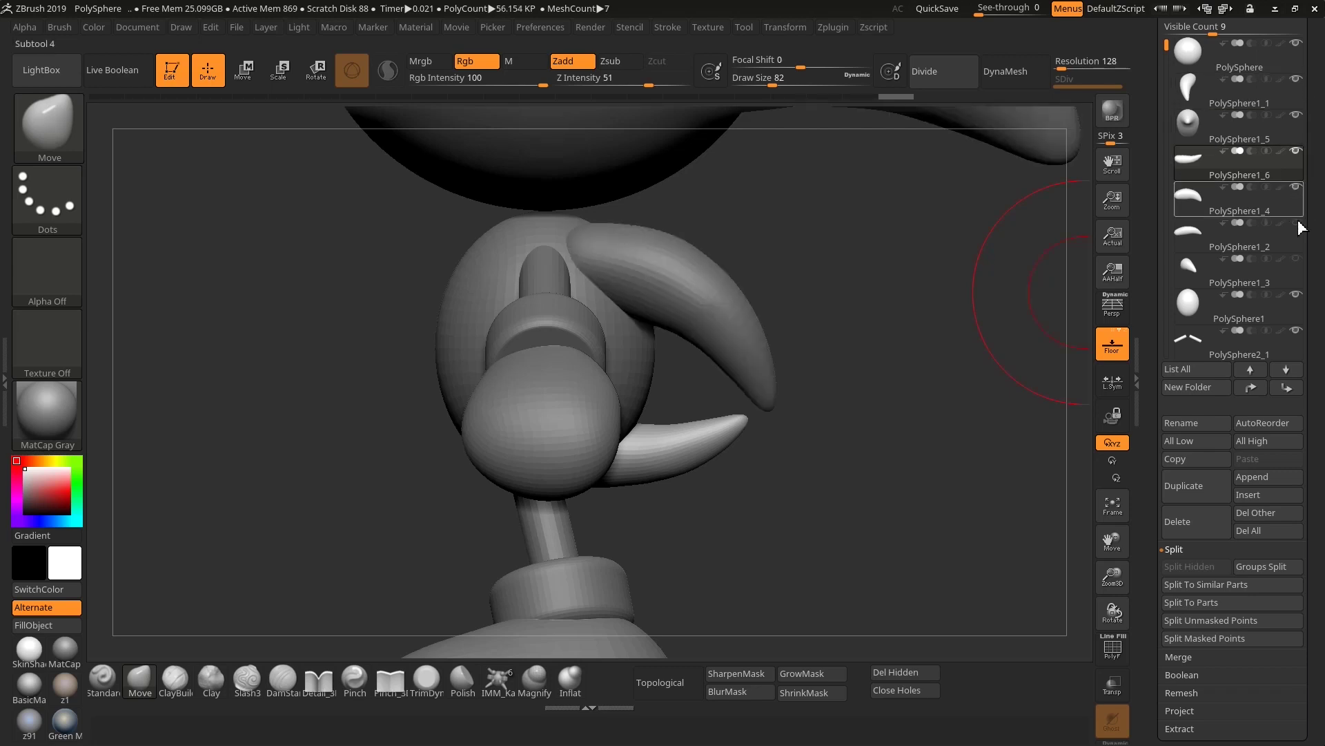
pyautogui.click(1297, 261)
pyautogui.moveTo(1014, 409)
pyautogui.mouseDown()
pyautogui.moveTo(793, 464)
pyautogui.moveTo(877, 479)
pyautogui.moveTo(748, 458)
pyautogui.moveTo(858, 482)
pyautogui.moveTo(834, 479)
pyautogui.moveTo(808, 502)
pyautogui.moveTo(799, 474)
pyautogui.moveTo(784, 488)
pyautogui.moveTo(974, 508)
pyautogui.moveTo(890, 518)
pyautogui.moveTo(790, 497)
pyautogui.moveTo(876, 520)
pyautogui.moveTo(861, 527)
pyautogui.moveTo(856, 571)
pyautogui.moveTo(847, 562)
pyautogui.moveTo(859, 580)
pyautogui.moveTo(914, 562)
pyautogui.moveTo(840, 553)
pyautogui.moveTo(848, 569)
pyautogui.mouseUp()
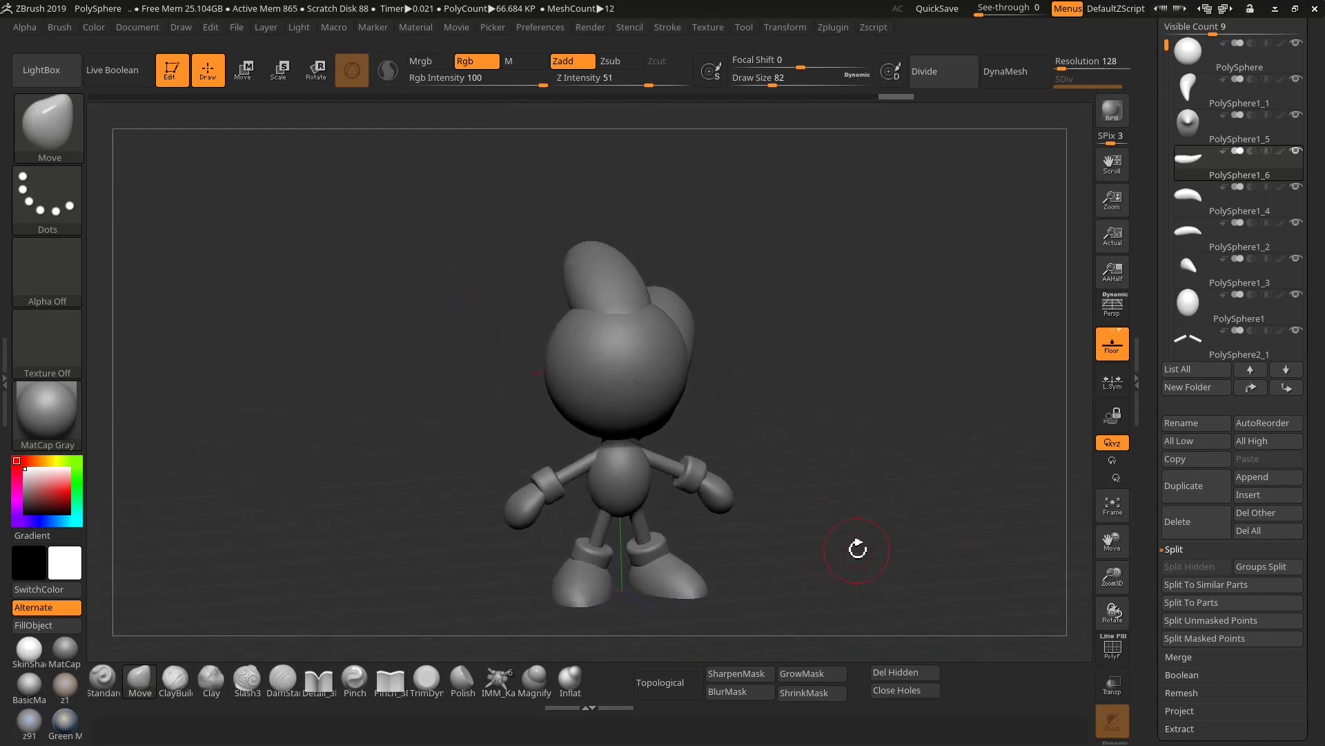